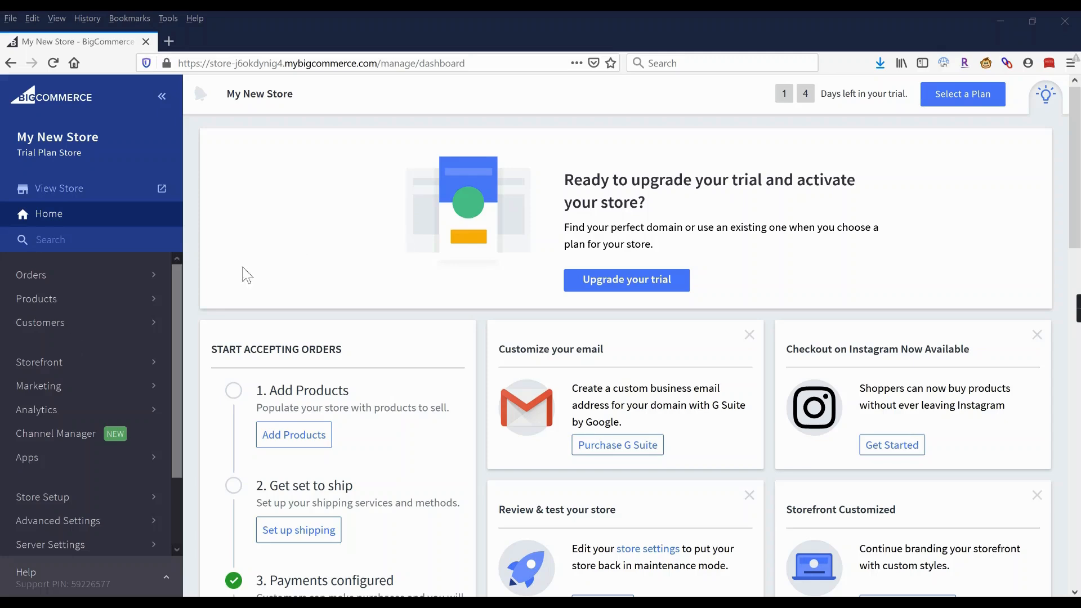
Open the current Cornerstone Light theme of the storefront for customization.
left_click(35, 363)
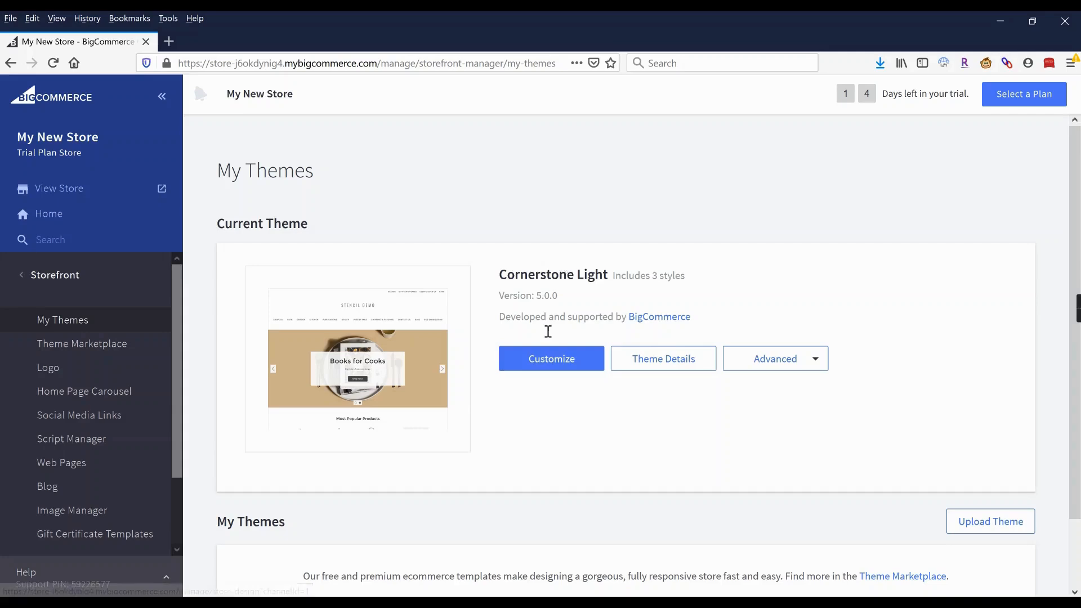
left_click(551, 366)
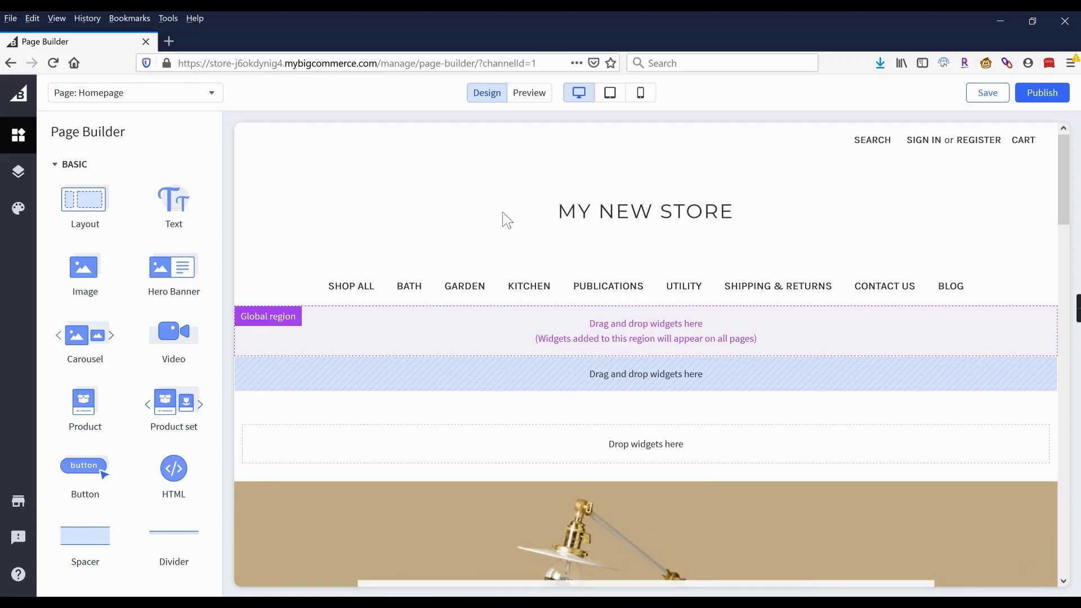
Add a text widget to the global region below the navigation, reading "Sale on All Furniture This Week Only! Shop Now >".
scroll(506, 219, "down", 2)
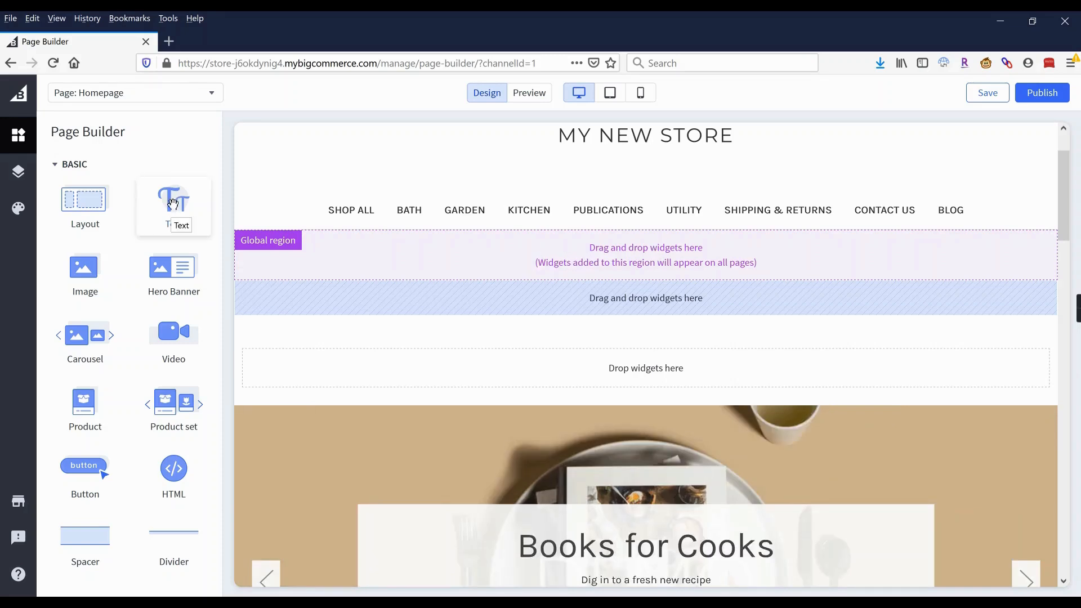
left_click_drag(173, 203, 631, 259)
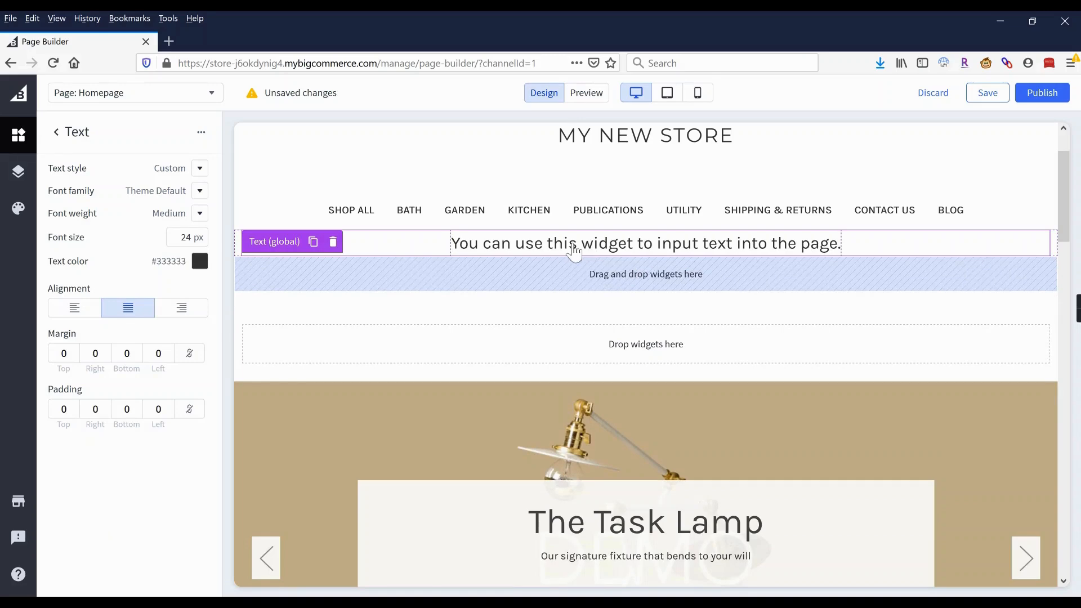
left_click(619, 249)
double_click(622, 250)
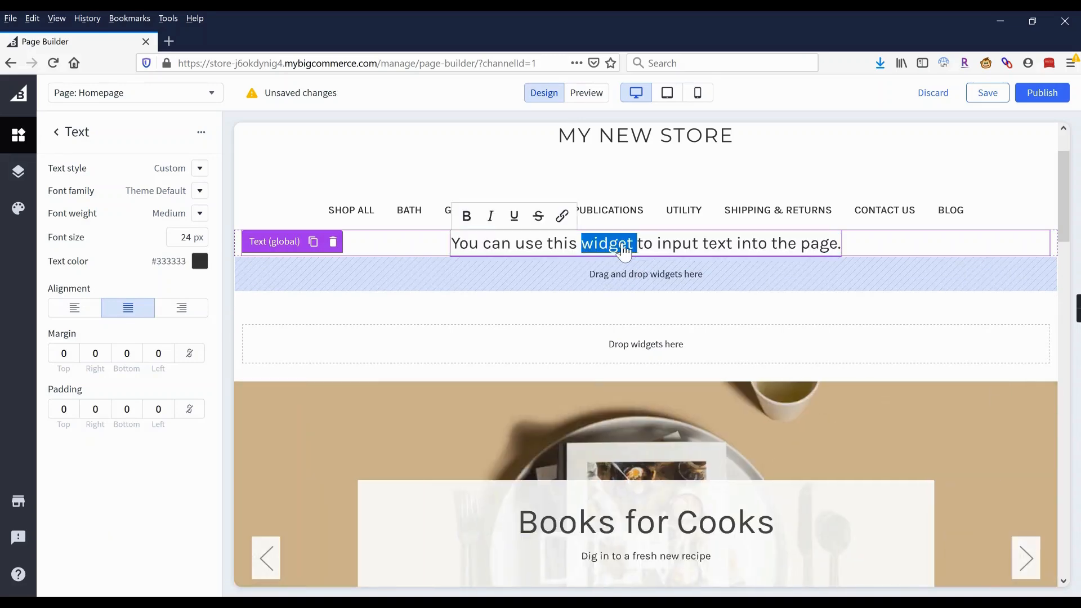
triple_click(624, 251)
type("Sale n")
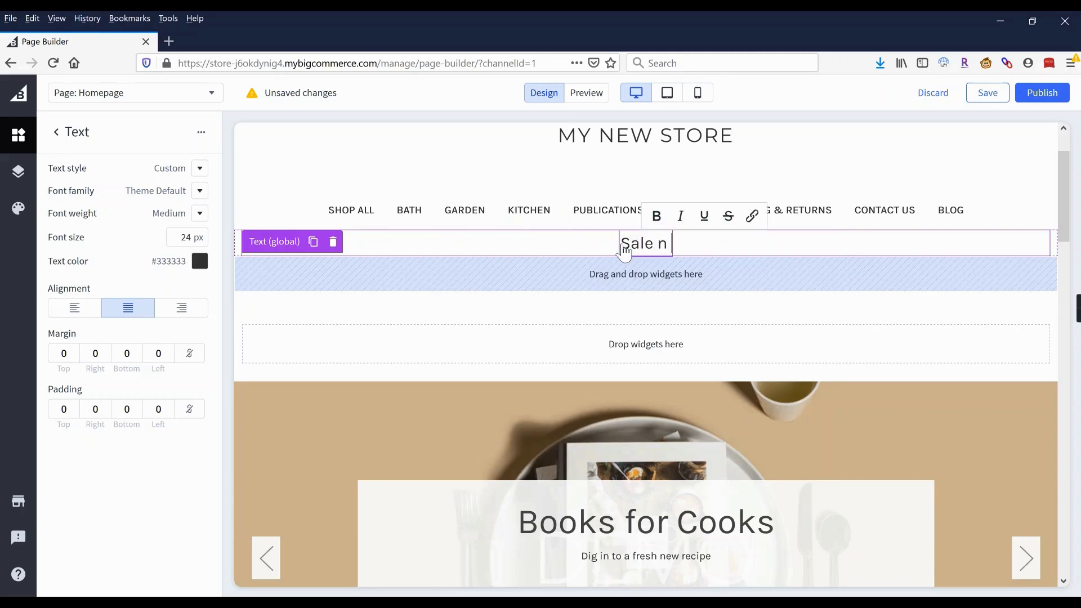
key("BackSpace")
type("on A")
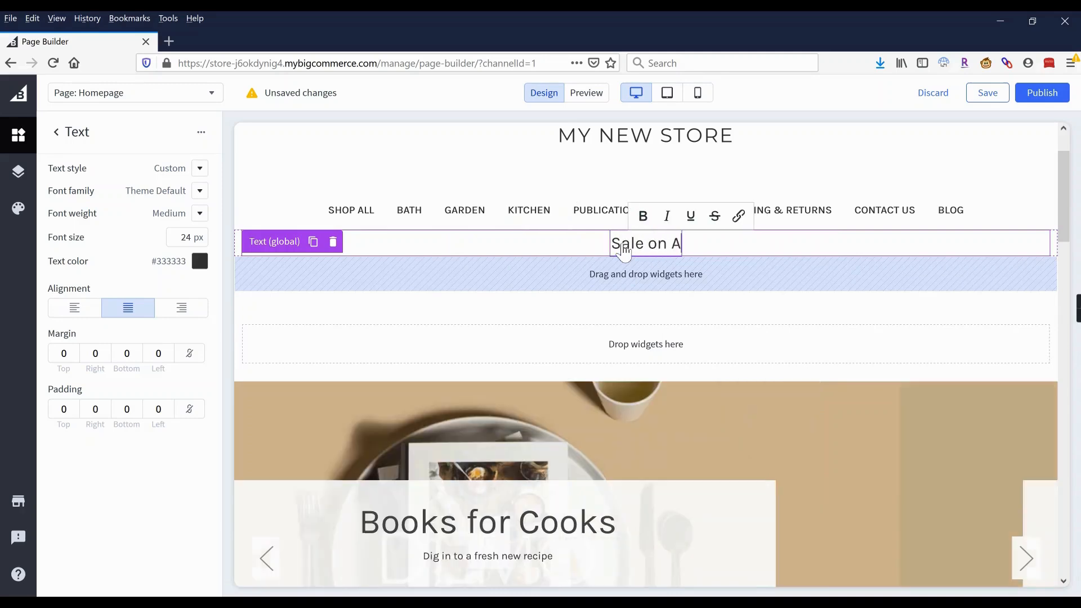
type("ll Furniture")
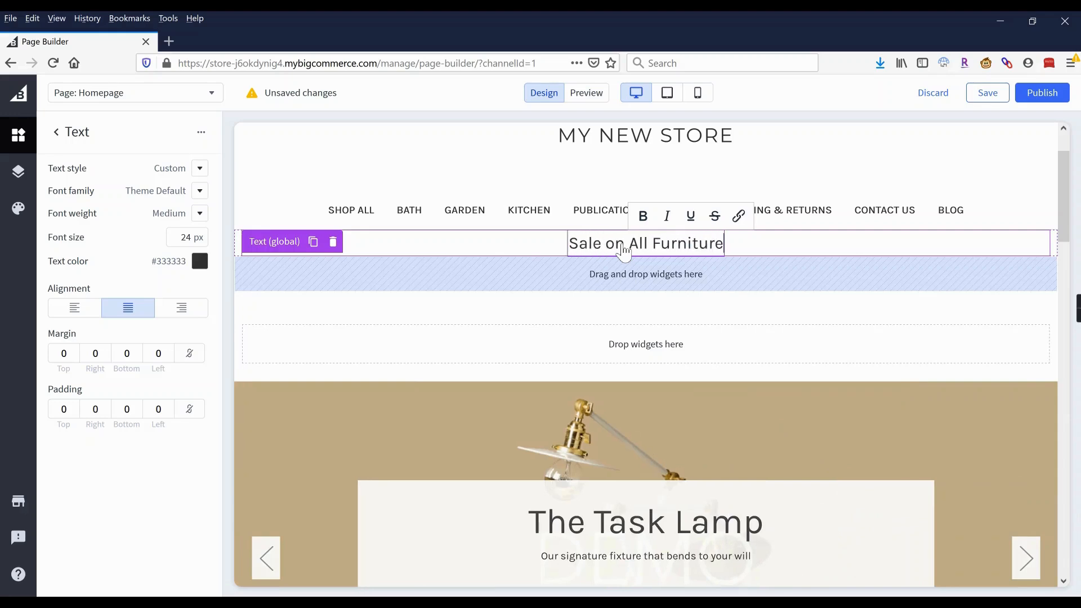
type(" This Wee")
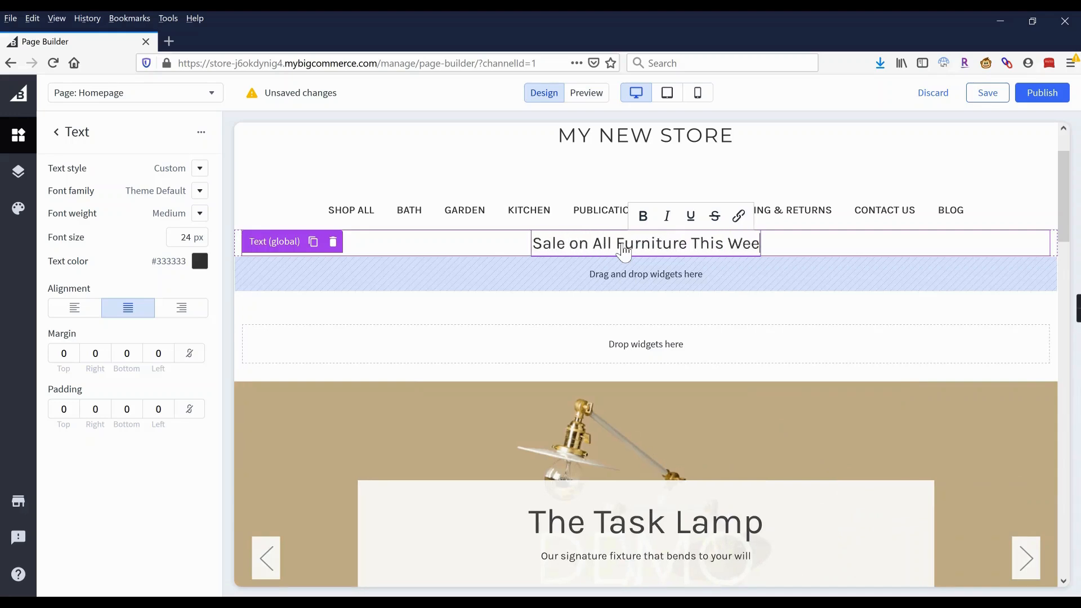
type("k Only!")
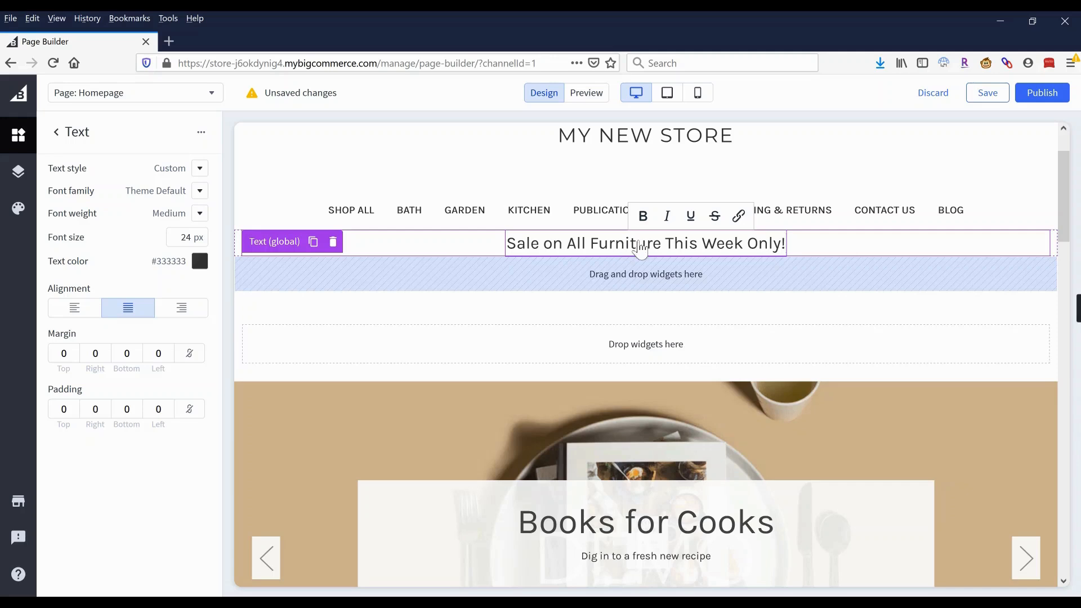
type(" Sho")
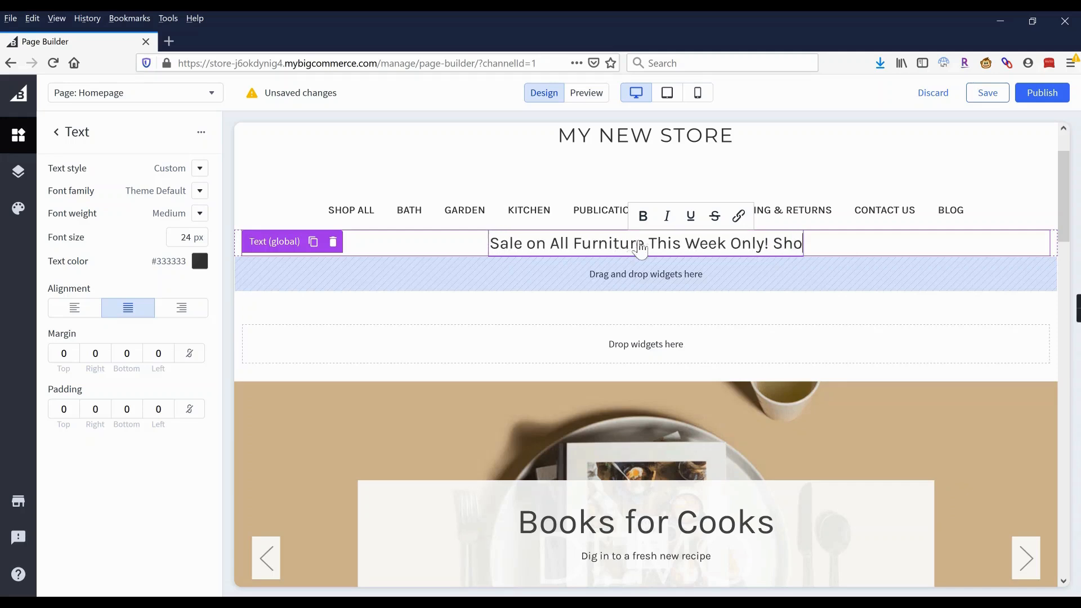
type("p Now")
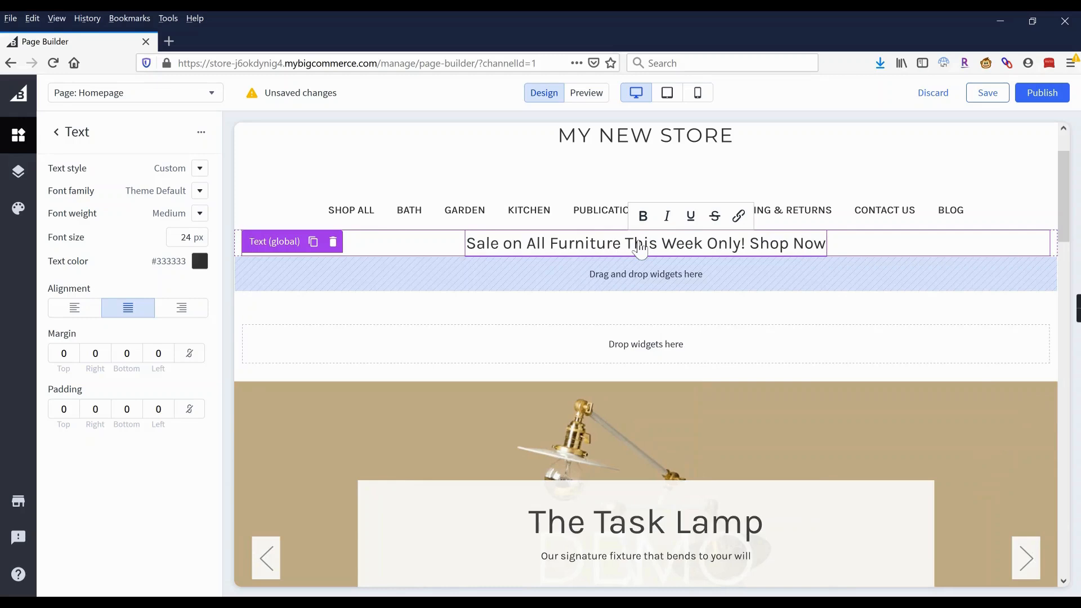
type(" >")
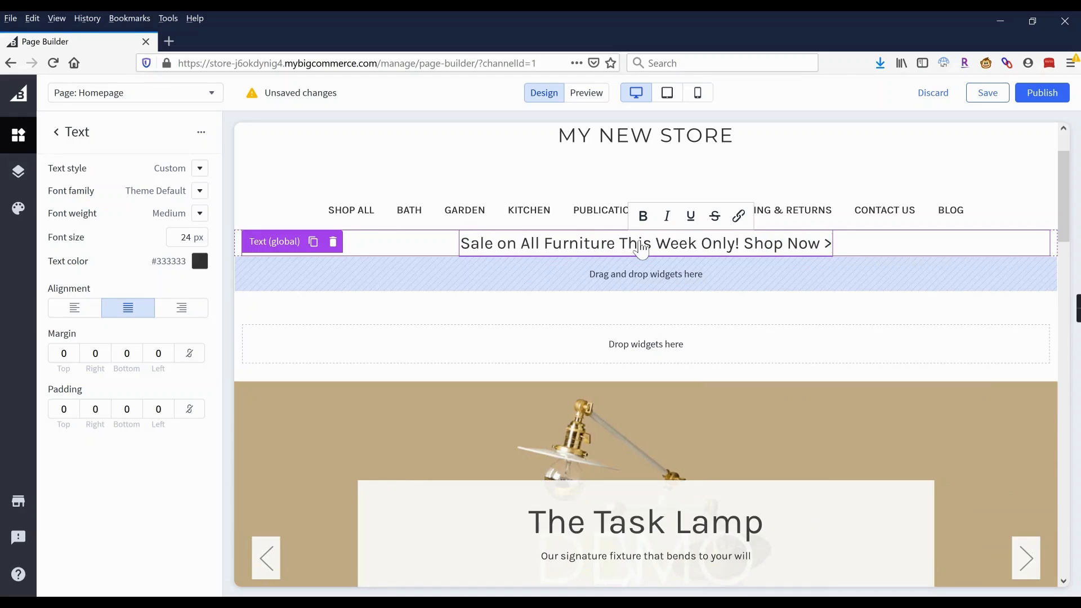
left_click_drag(744, 251, 823, 258)
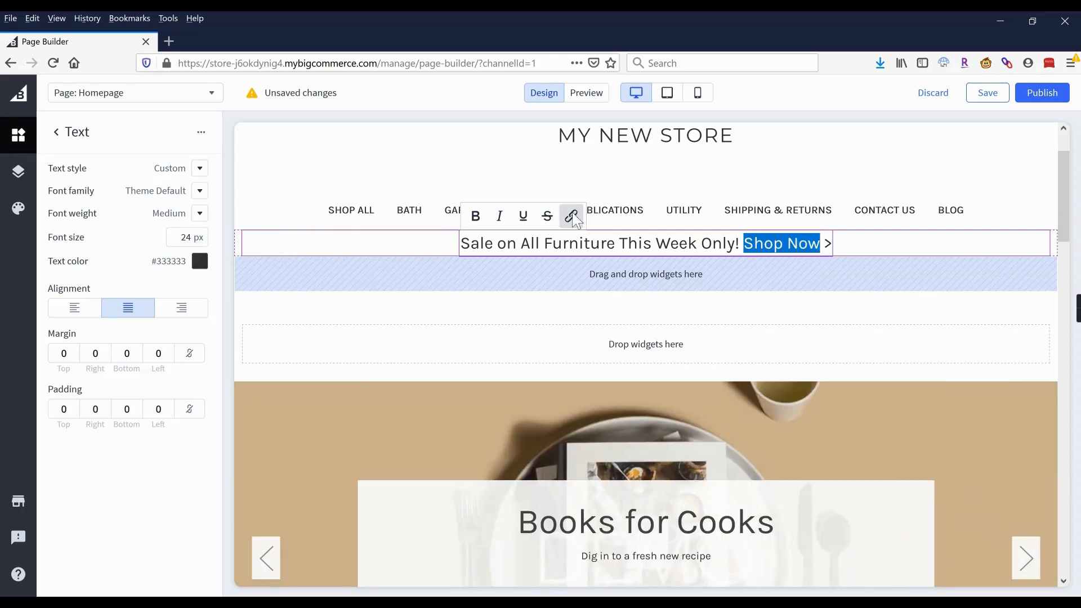
left_click(572, 217)
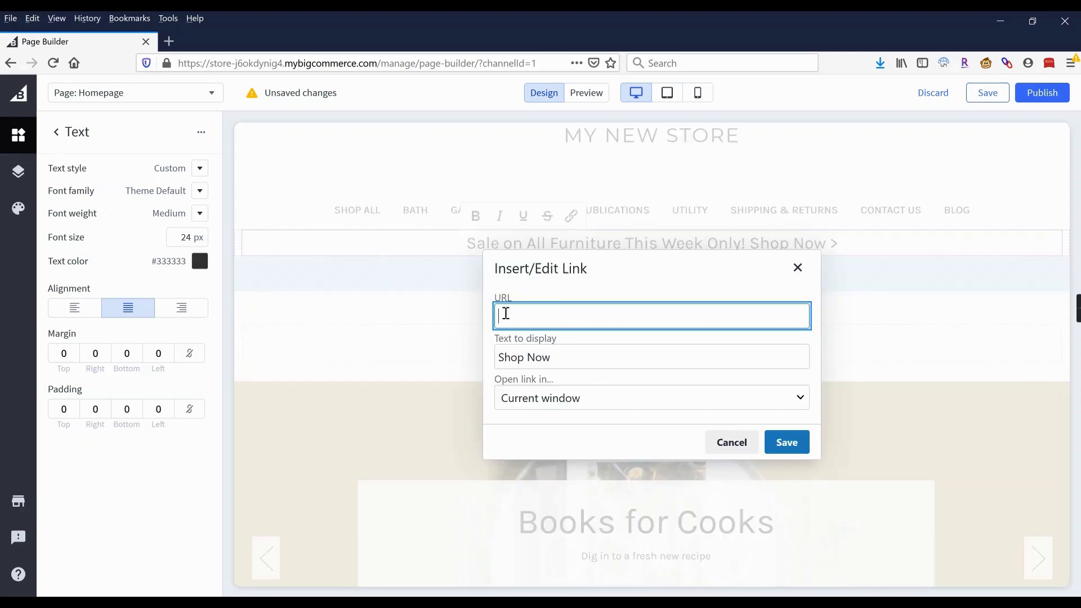
left_click(730, 443)
left_click(871, 249)
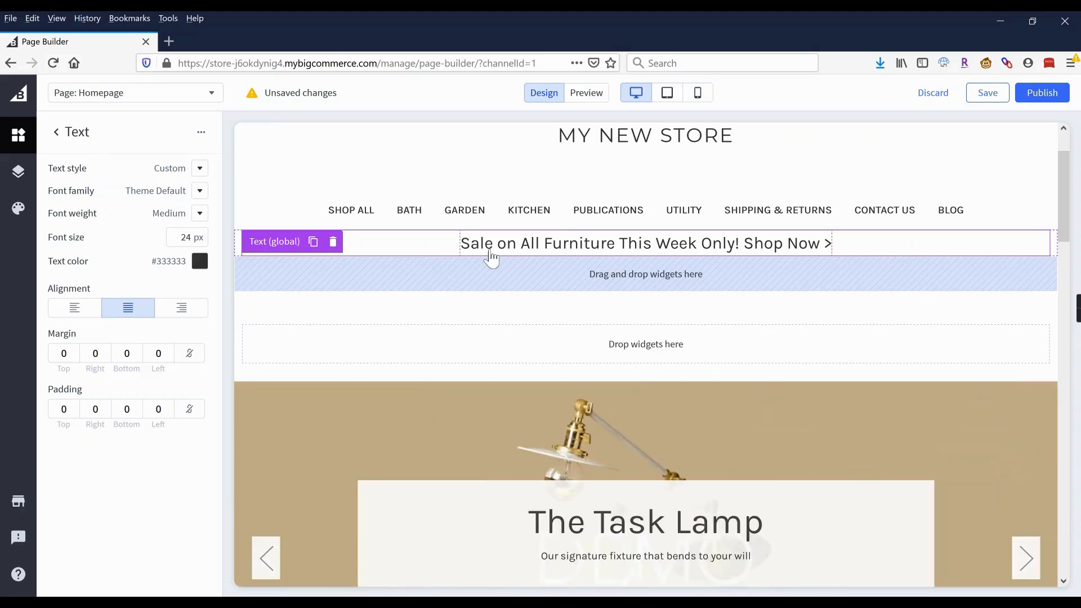
Delete the sale text widget from the global region.
left_click(498, 246)
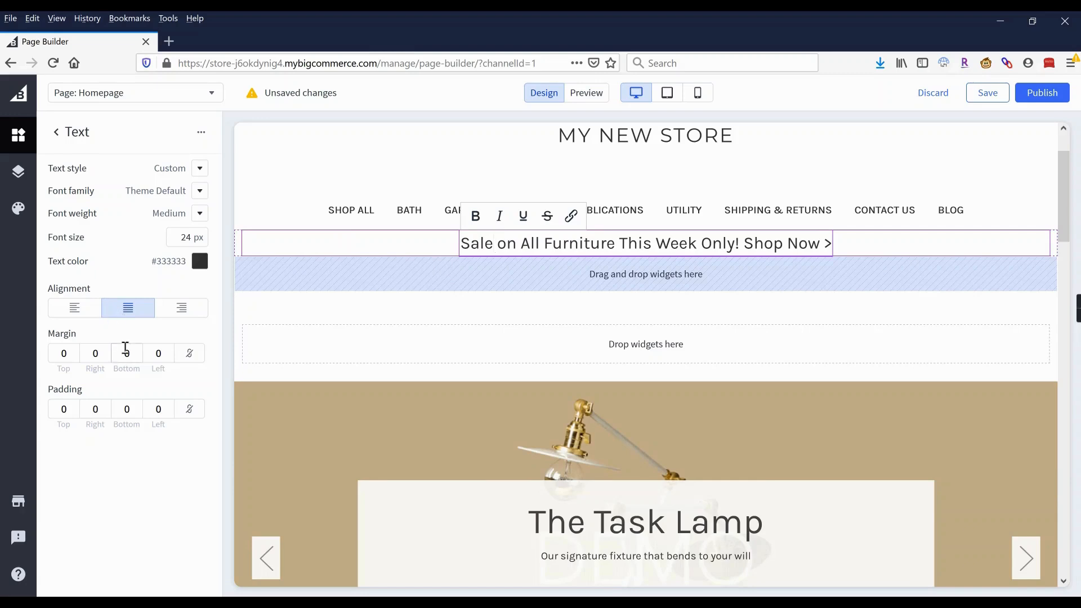
mouse_move(401, 242)
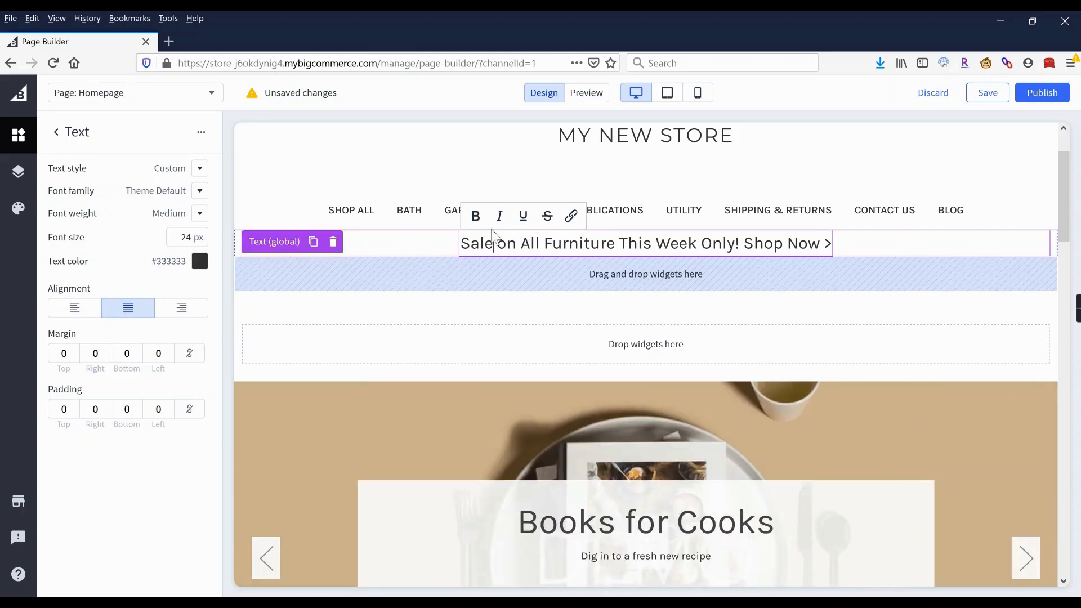
left_click(333, 243)
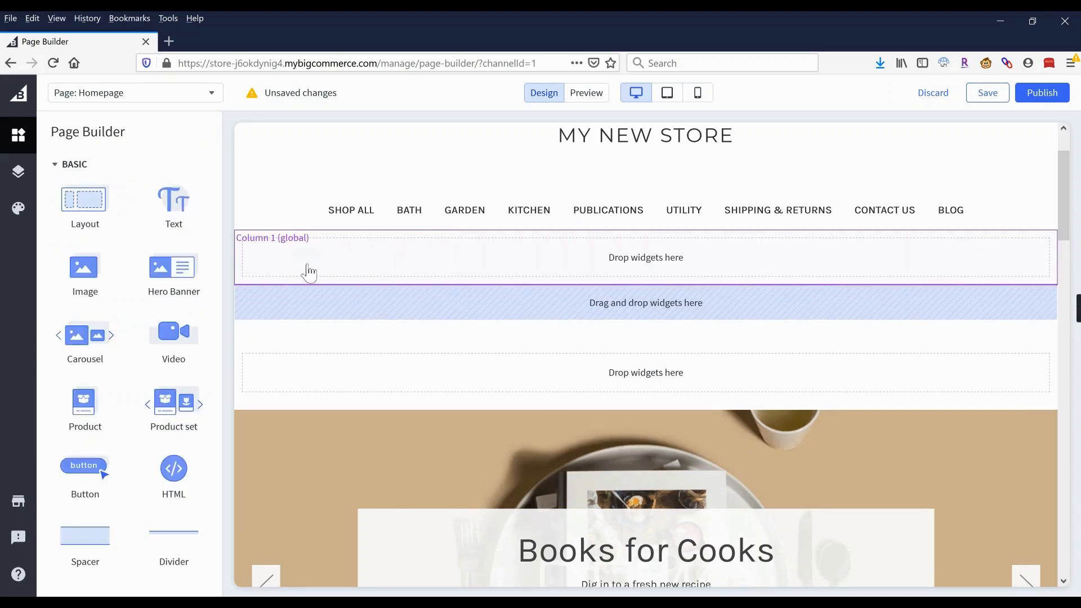
Rename the global region's layout as "Sitewide Banner".
left_click(238, 260)
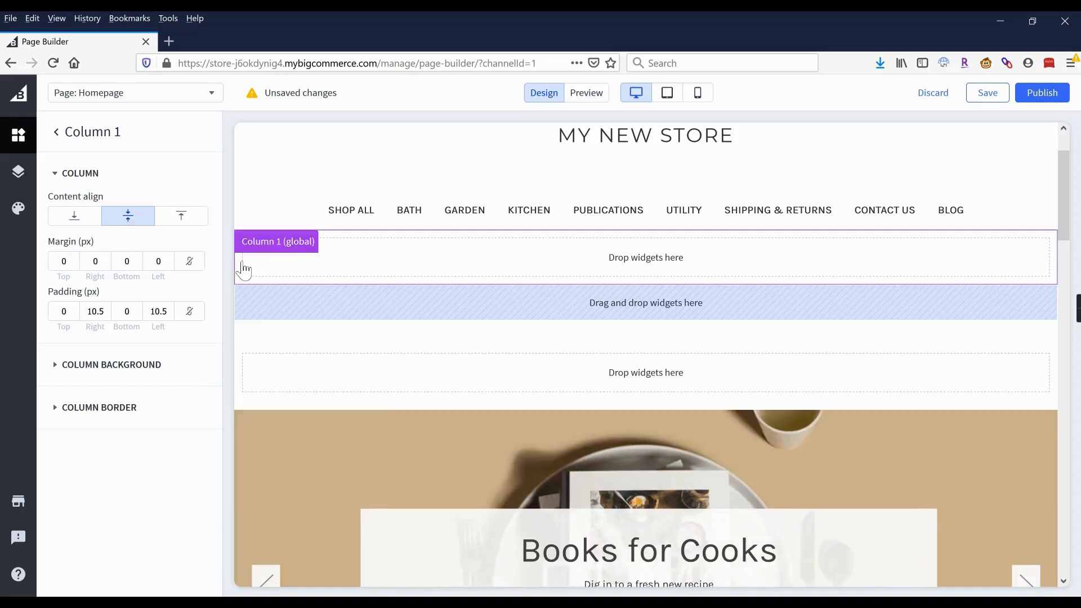
left_click(59, 134)
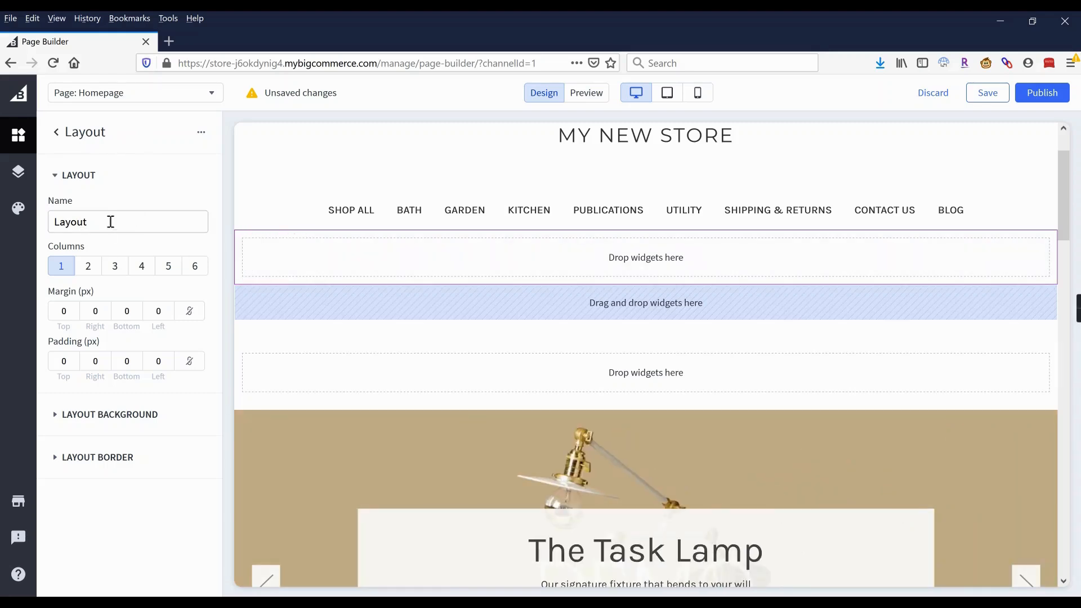
double_click(53, 222)
type("SItewide Banner")
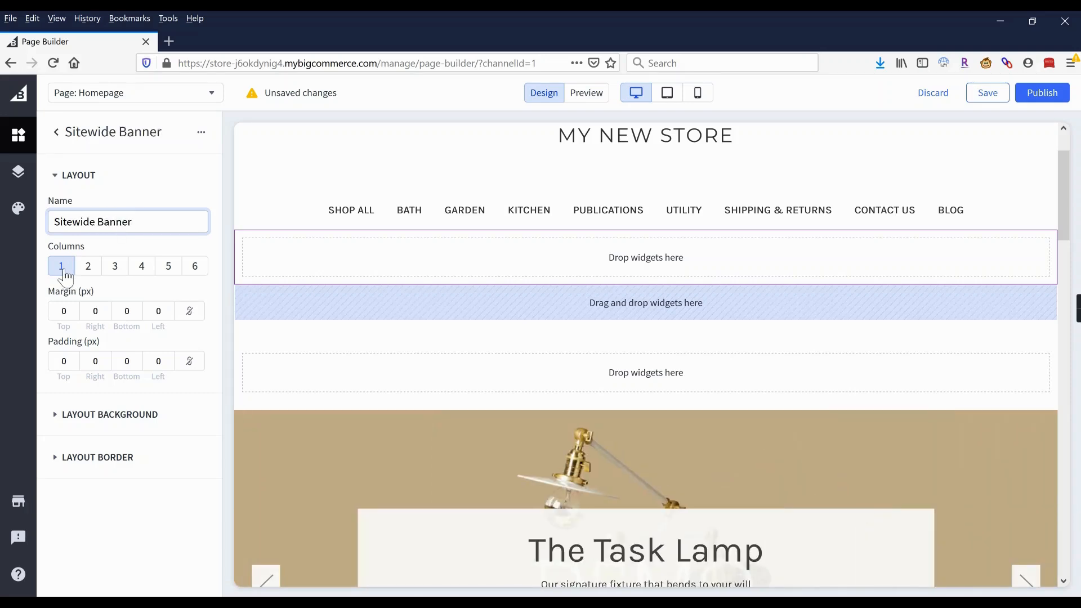
Give the Sitewide Banner layout a color background in red, #D14343.
left_click(96, 415)
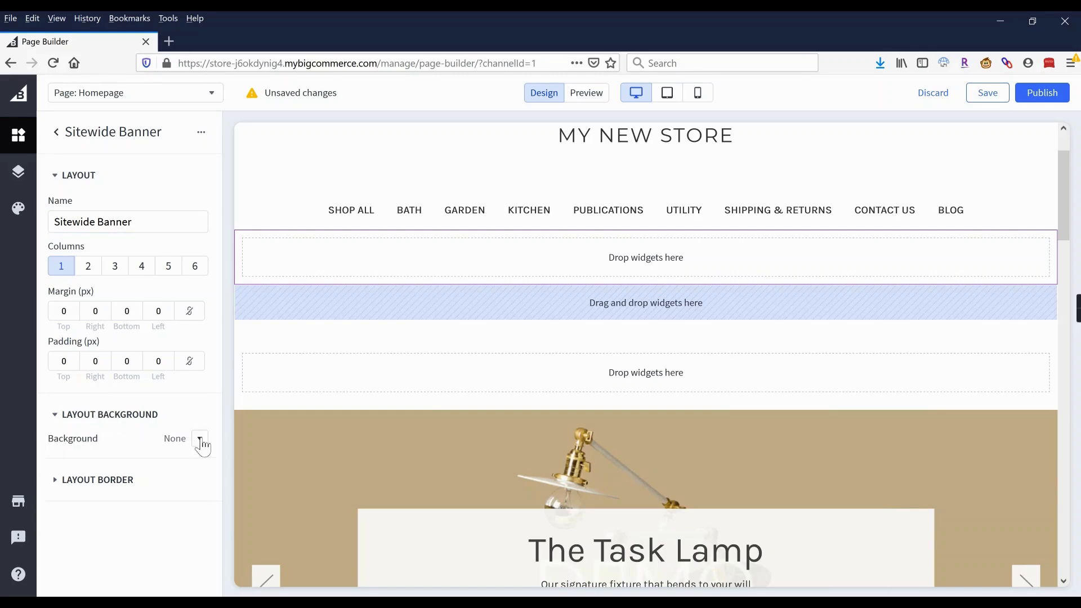
left_click(200, 440)
left_click(208, 499)
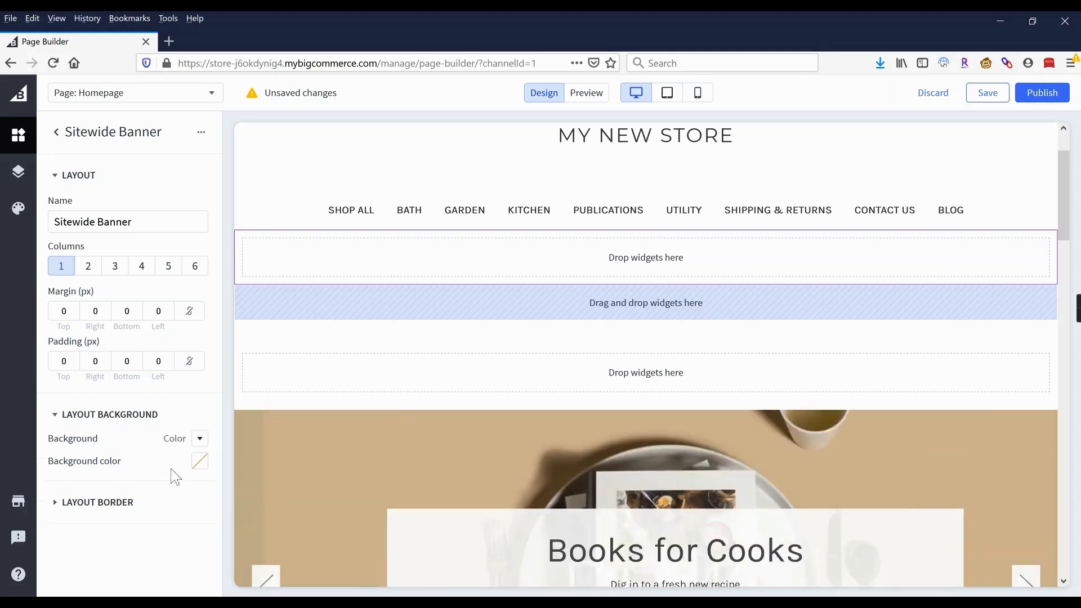
left_click(202, 462)
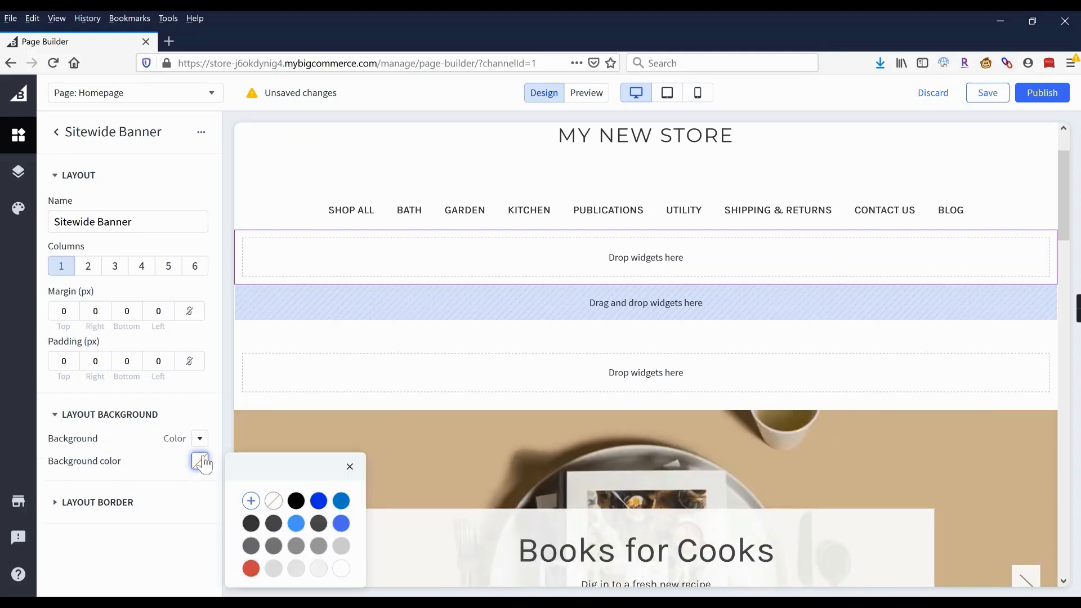
left_click(251, 568)
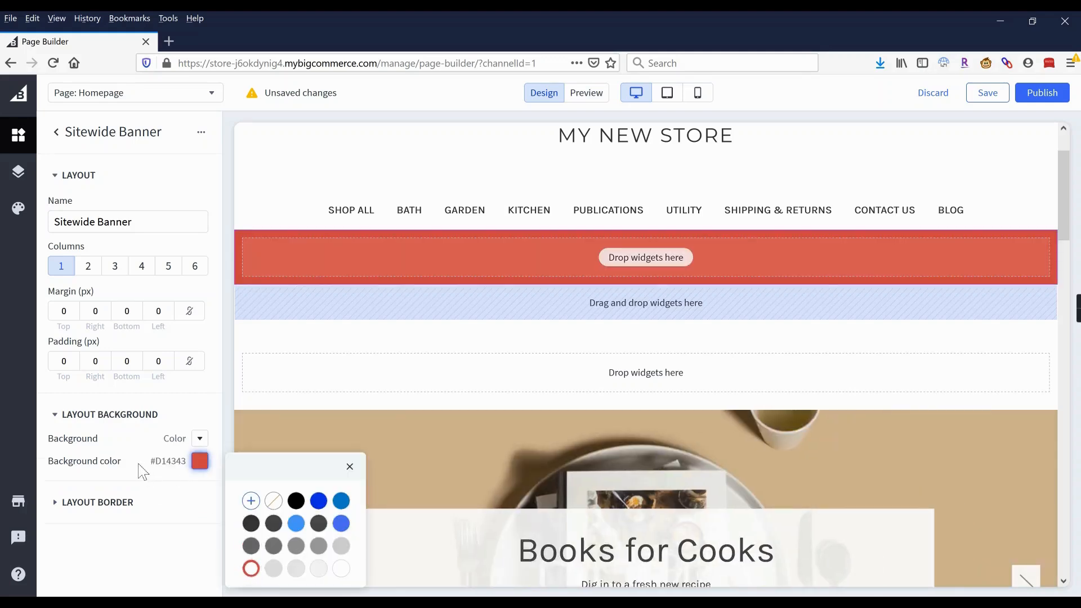
left_click(144, 470)
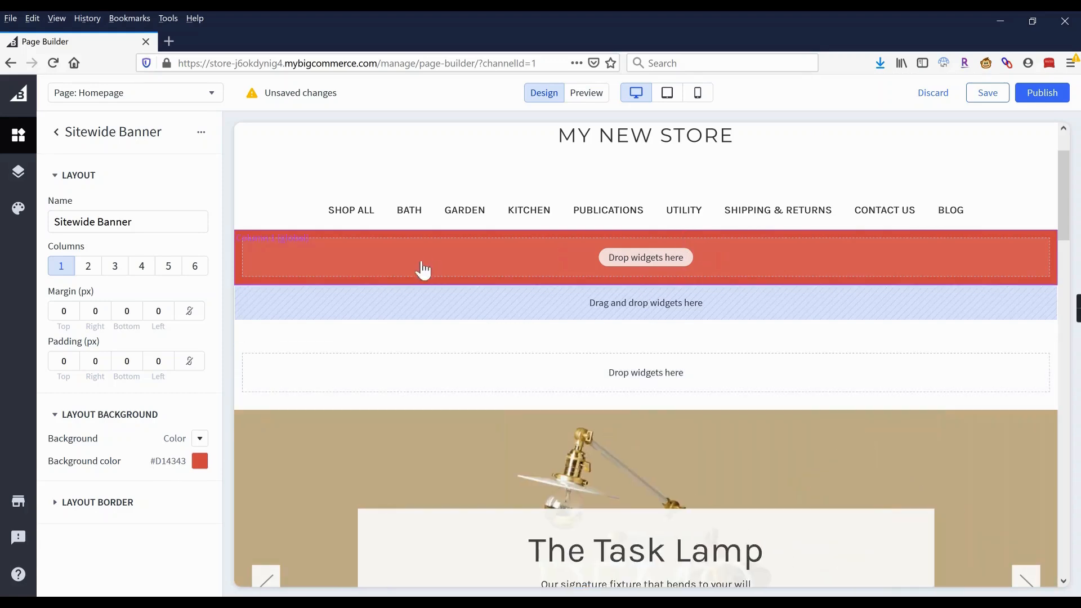
Add a text widget inside the red banner layout and set its text color to white, #FFFFFF.
left_click(56, 133)
left_click_drag(174, 204, 668, 253)
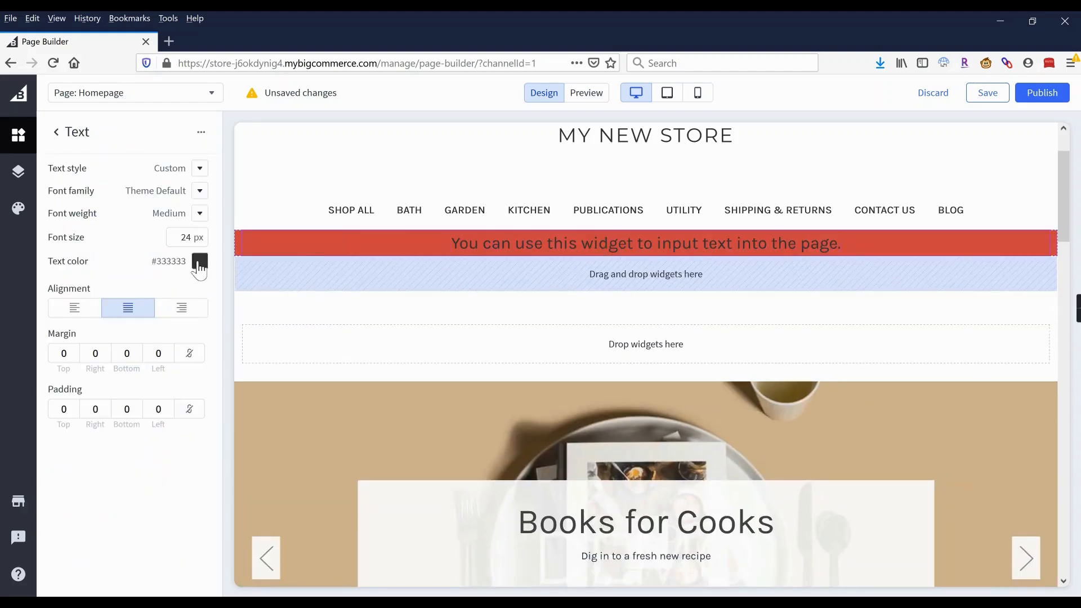
left_click(199, 262)
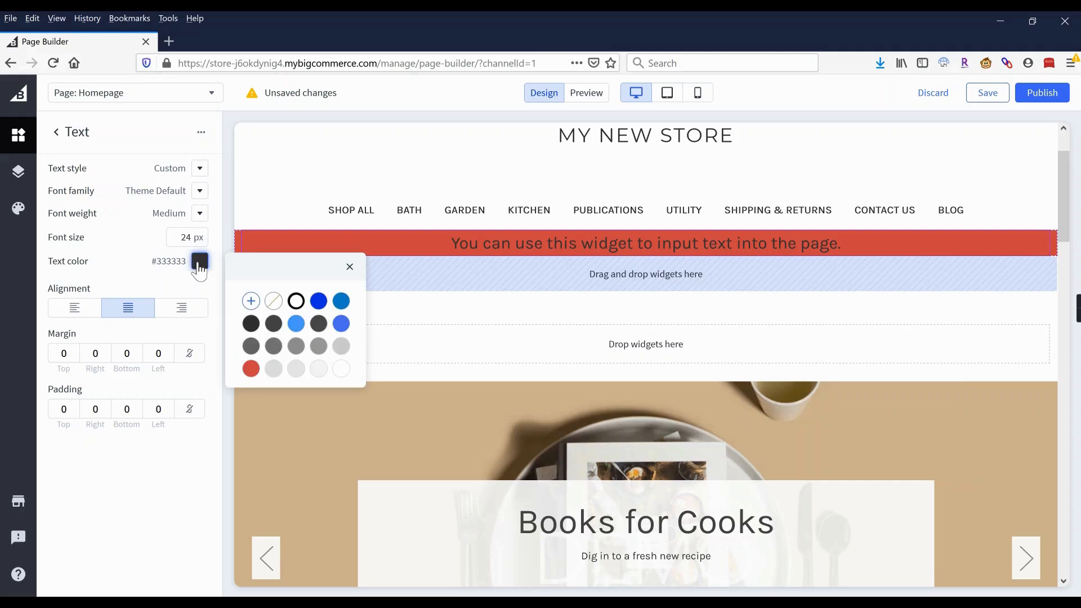
left_click(342, 370)
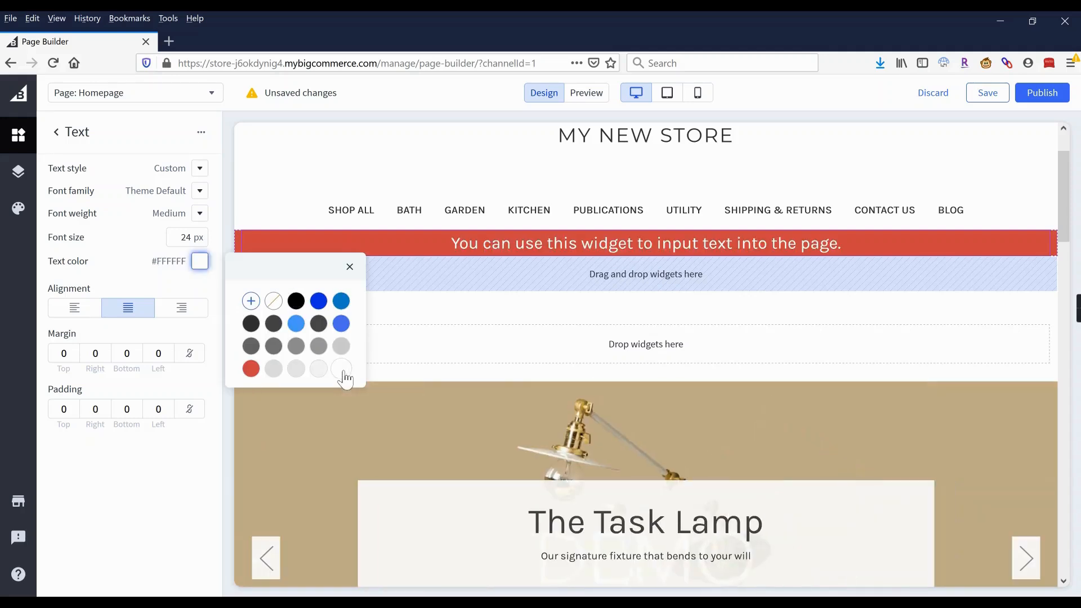
left_click(135, 272)
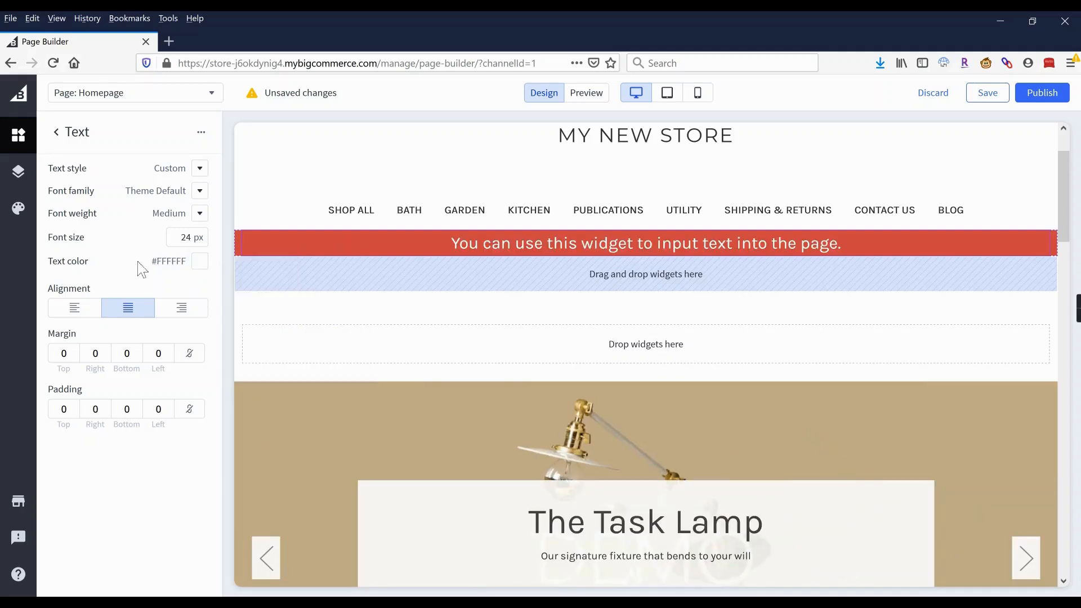
Set the banner text's font size to 20 px and its font weight to Light.
double_click(191, 239)
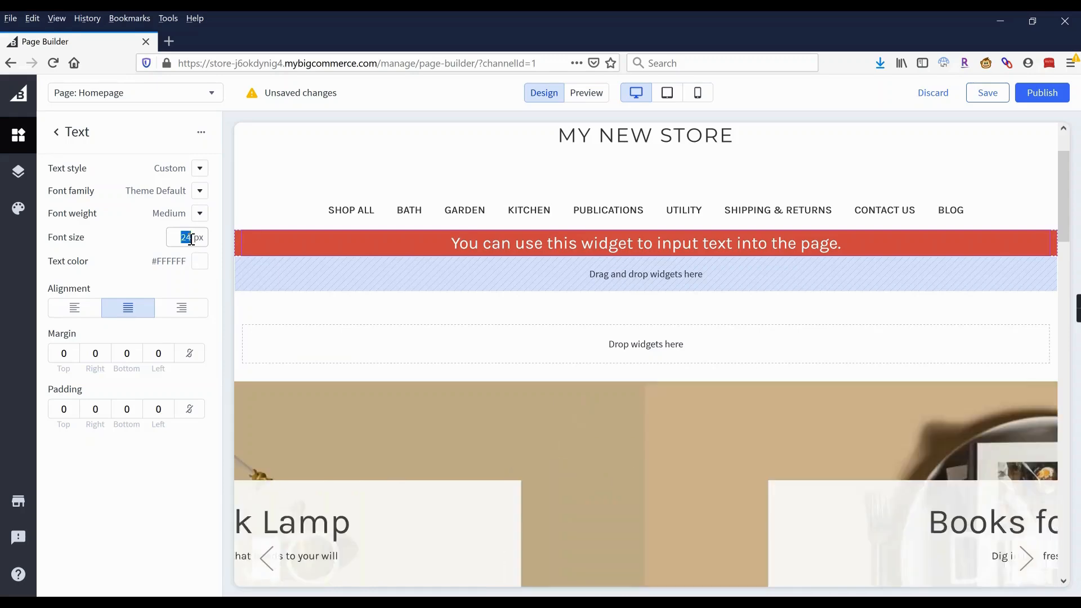
type("20")
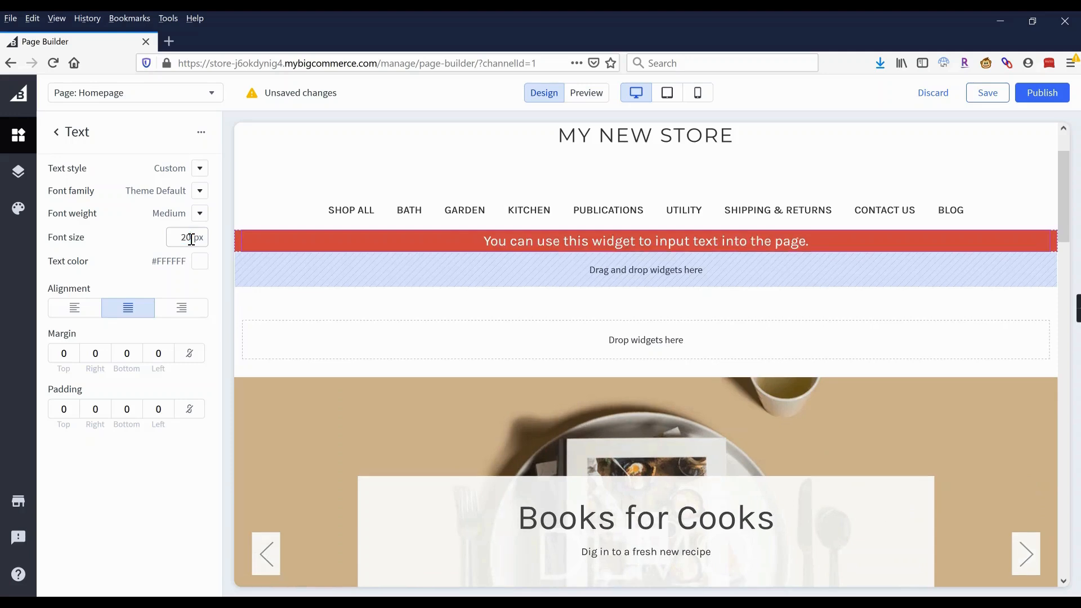
left_click(200, 213)
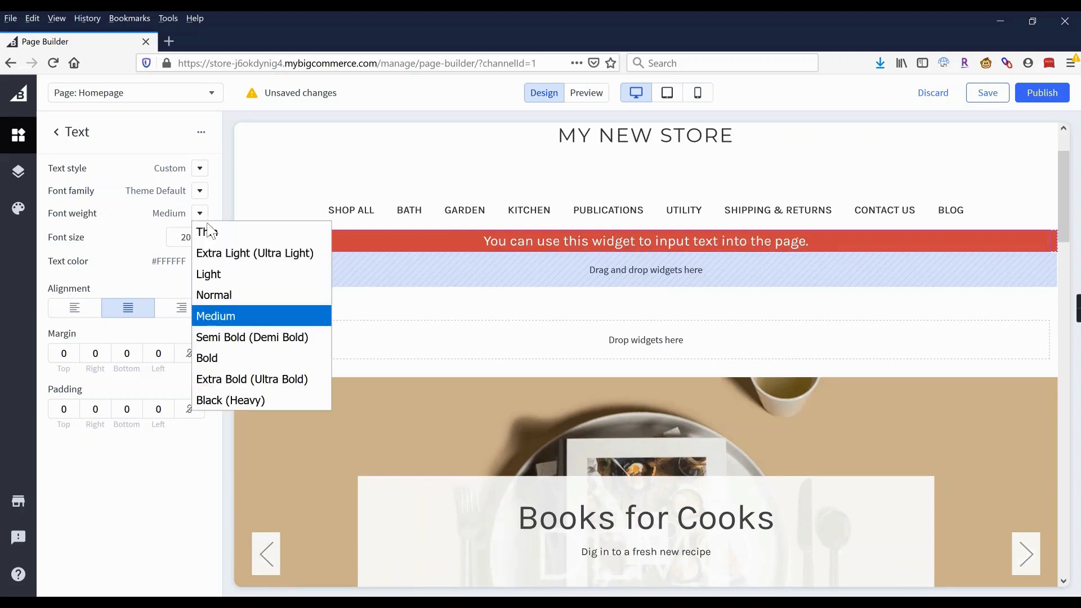
left_click(220, 273)
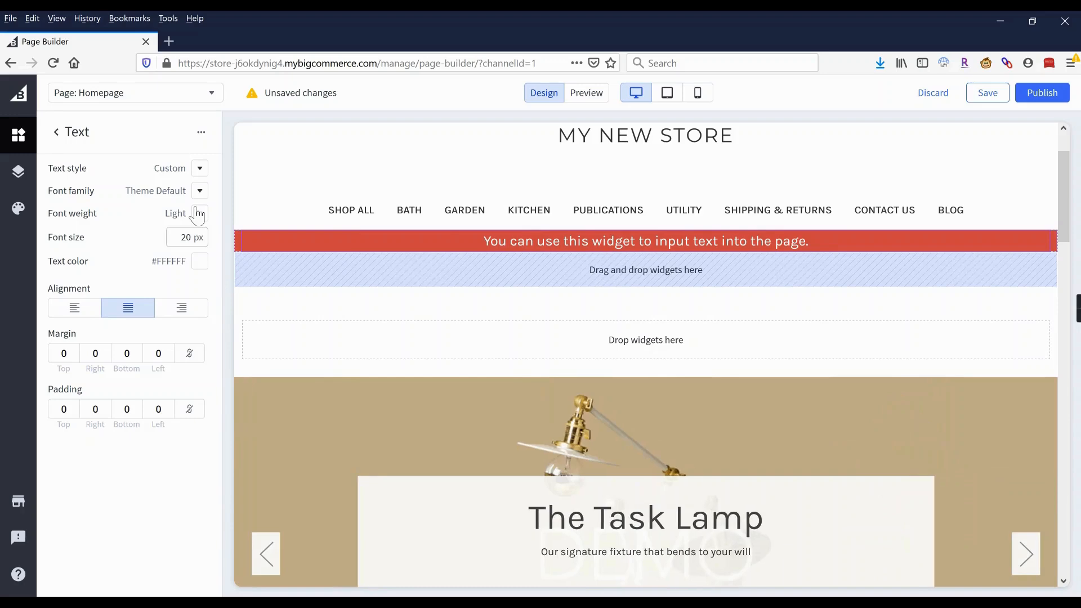
Set the banner text's font weight to Bold and its font size to 18 px.
left_click(200, 213)
left_click(223, 360)
double_click(190, 236)
type("18")
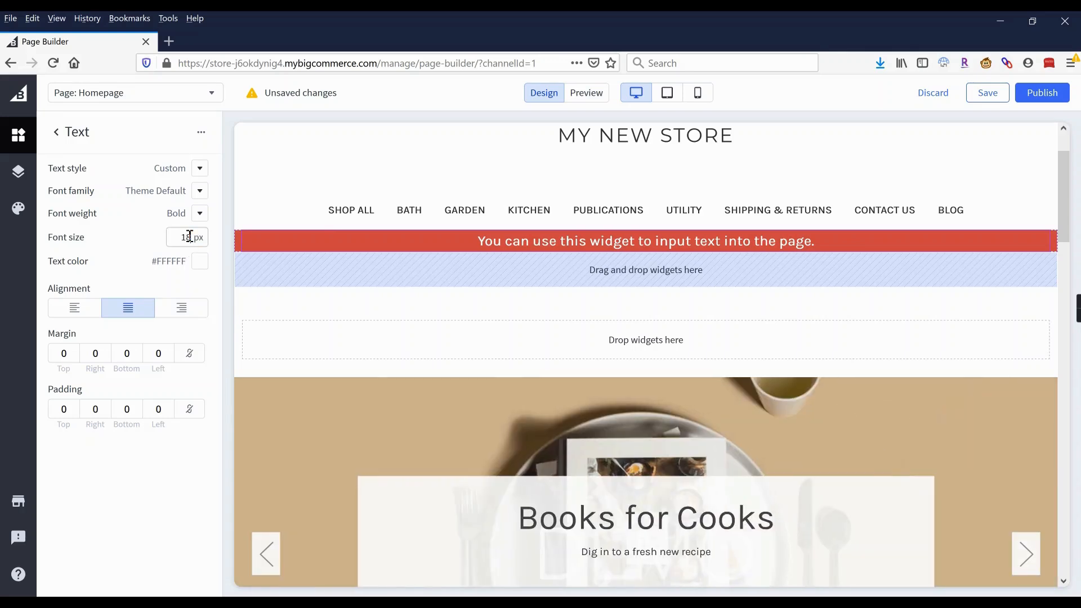
Replace the banner's placeholder text with "10% OFF ALL FURNITURE - THIS WEEK ONLY".
left_click(588, 242)
triple_click(590, 242)
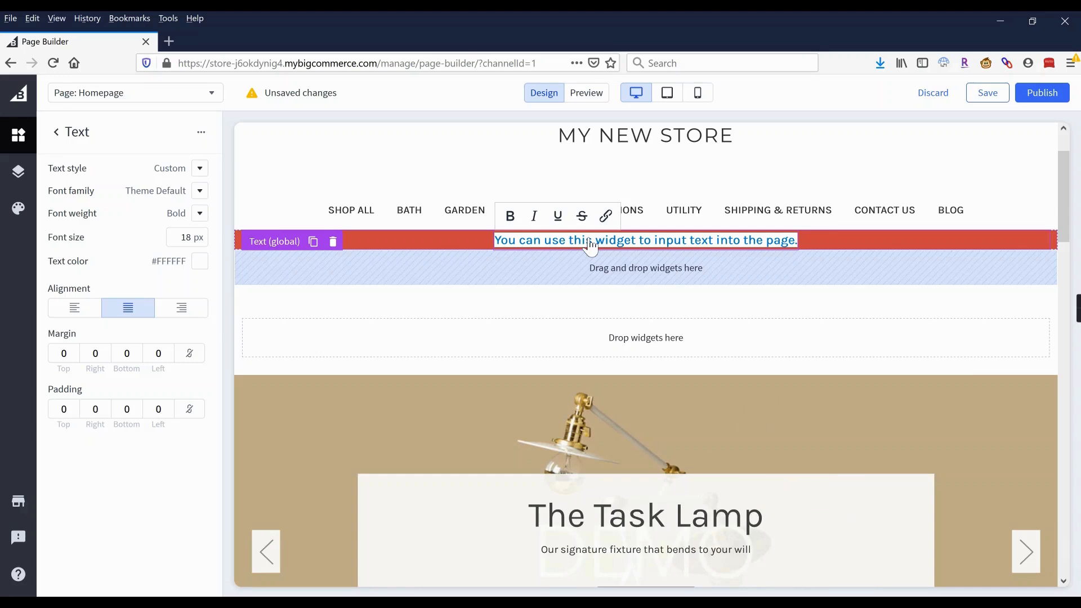
type("10")
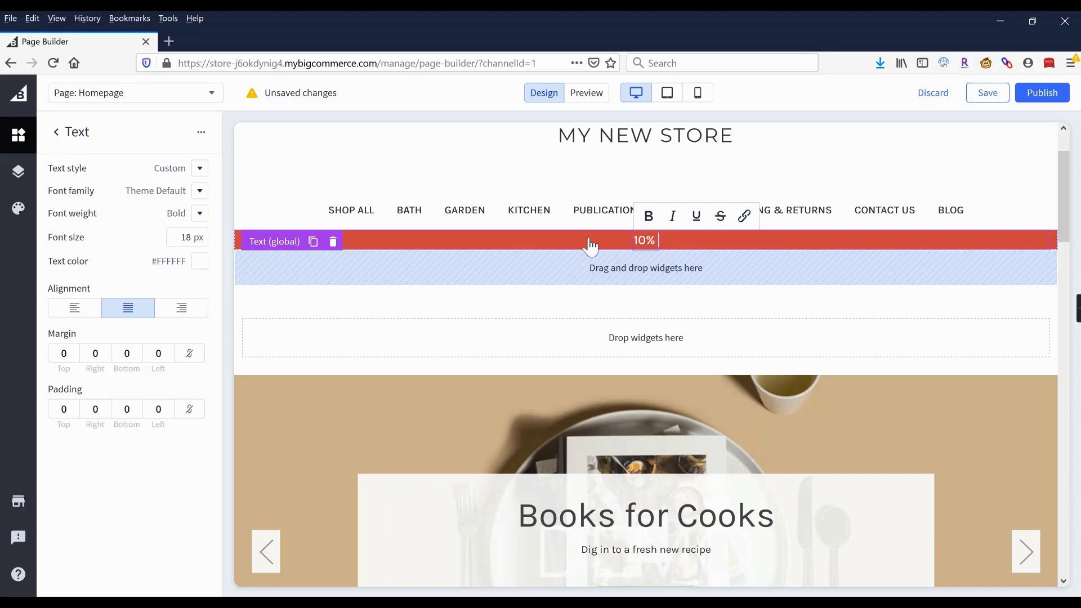
type("OFF")
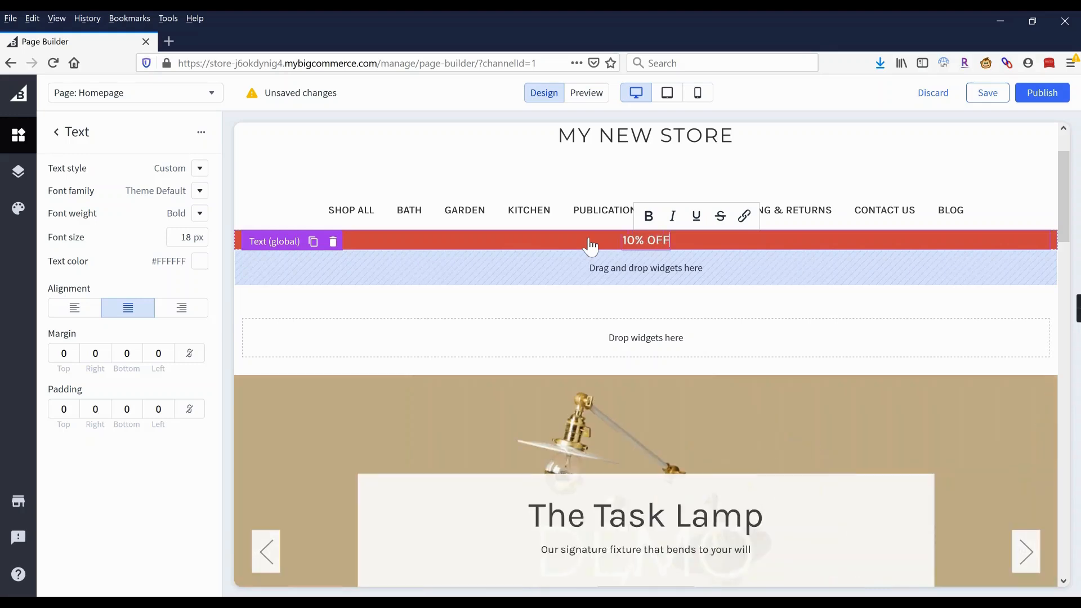
type(" ALL FURNITURE")
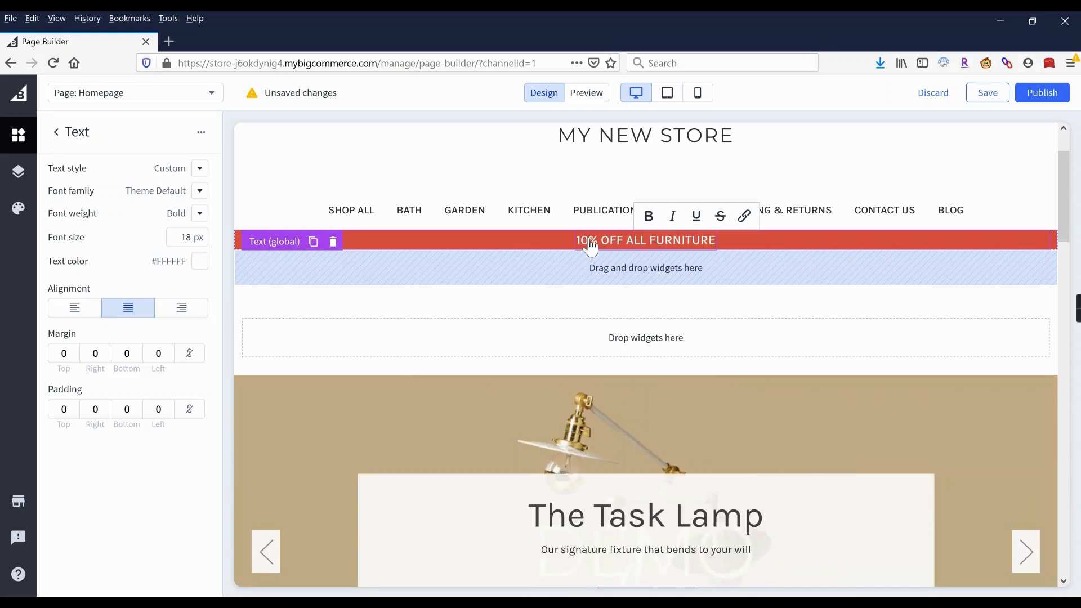
type(" - THIS WEEK")
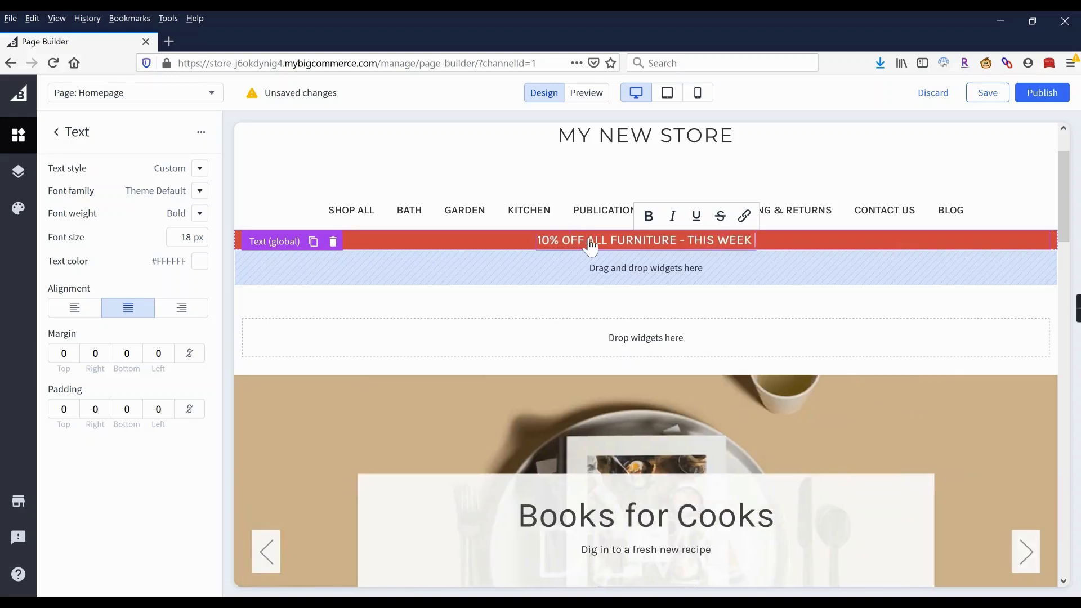
type(" ONLY")
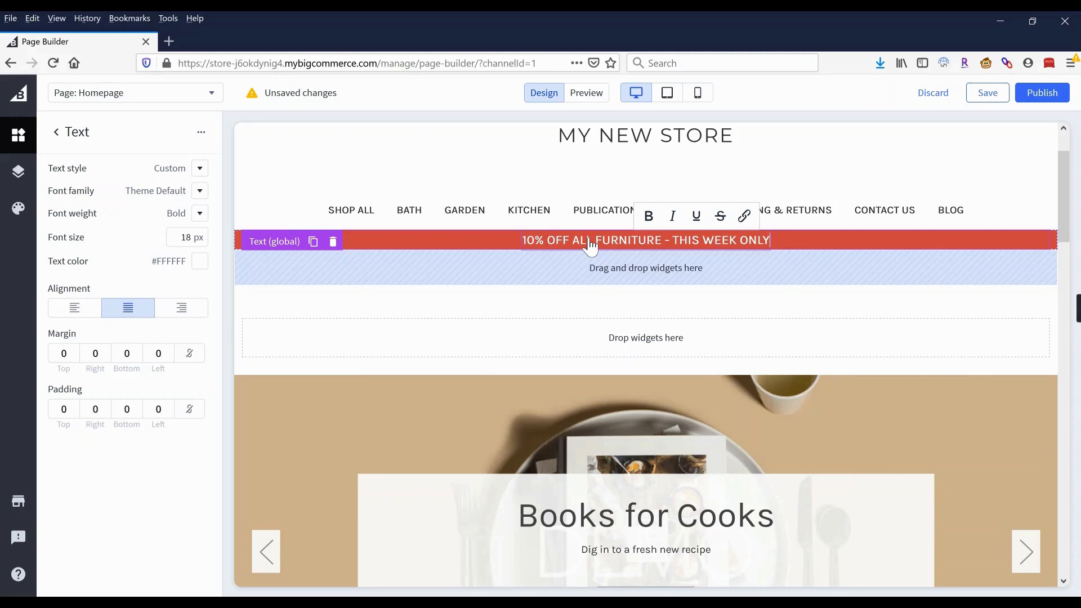
left_click(796, 160)
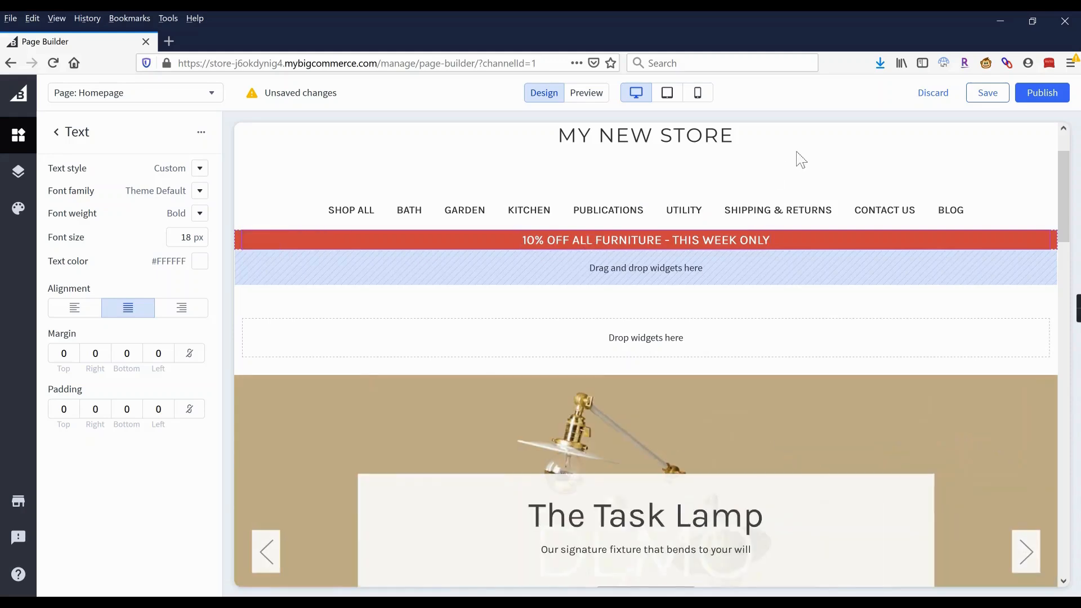
left_click(677, 245)
triple_click(668, 243)
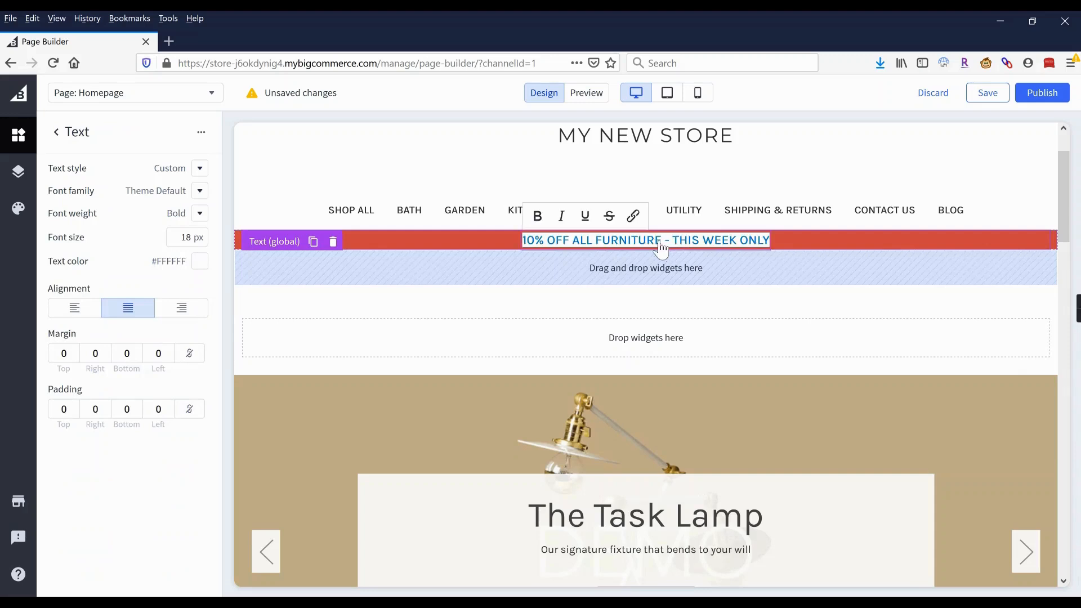
left_click(633, 217)
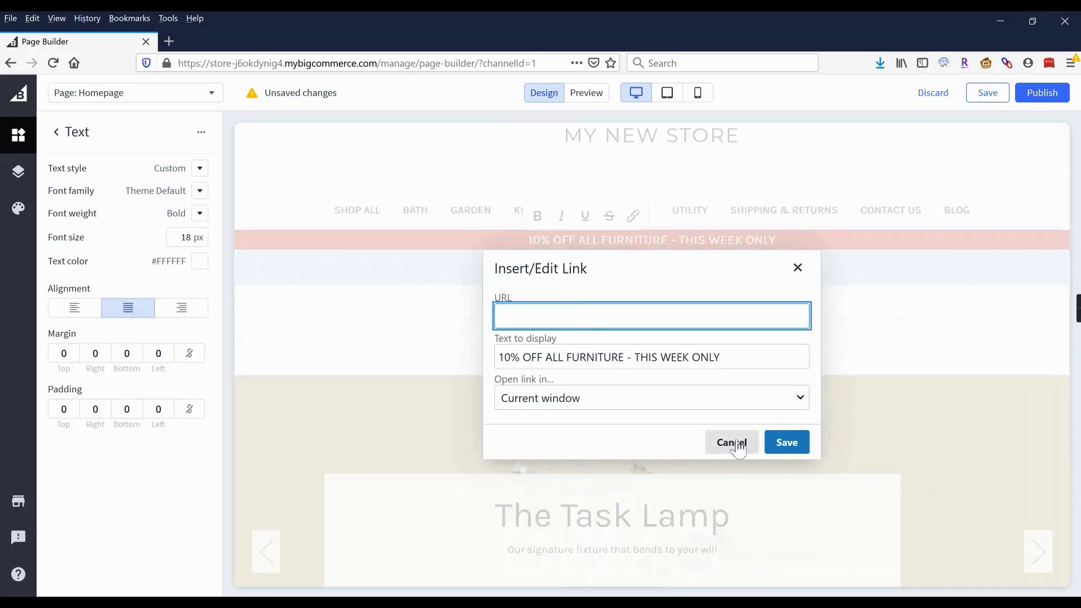
left_click(732, 442)
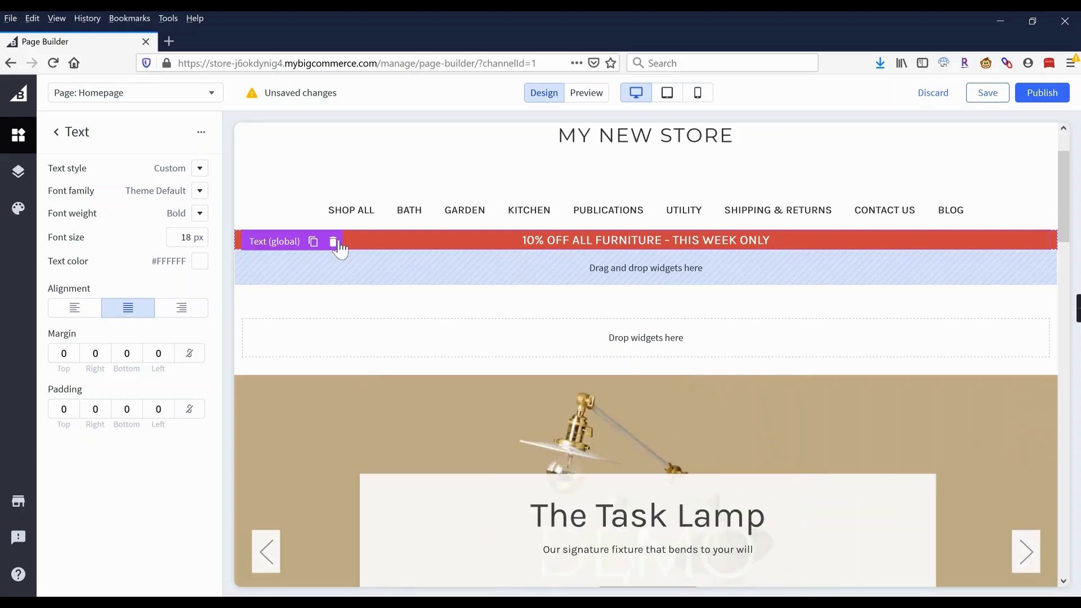
Set the Sitewide Banner layout's top and bottom padding to 5 px and publish the webpage.
left_click(241, 248)
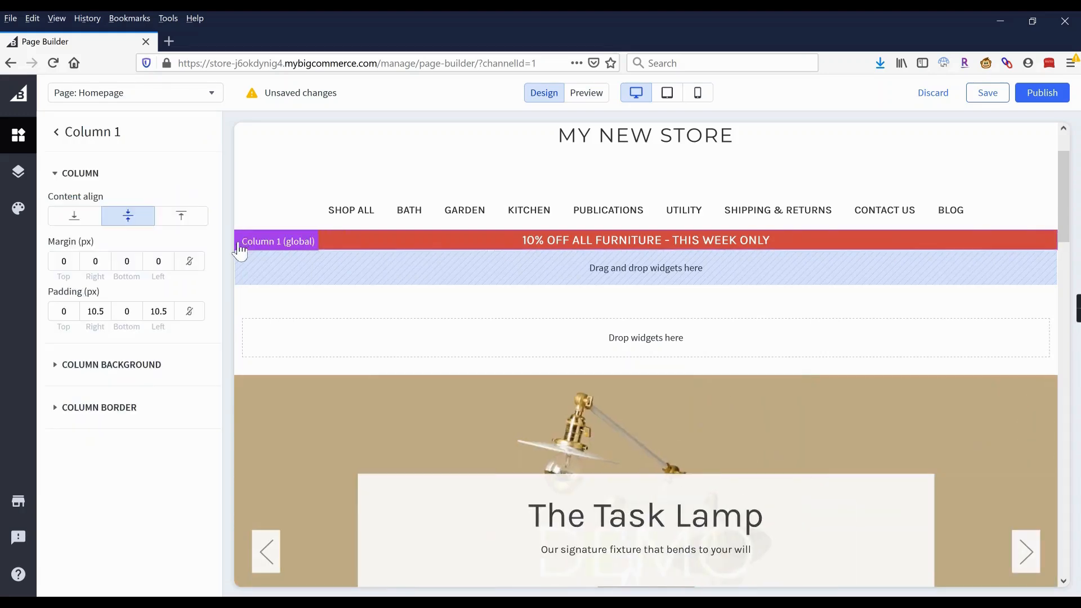
left_click(59, 141)
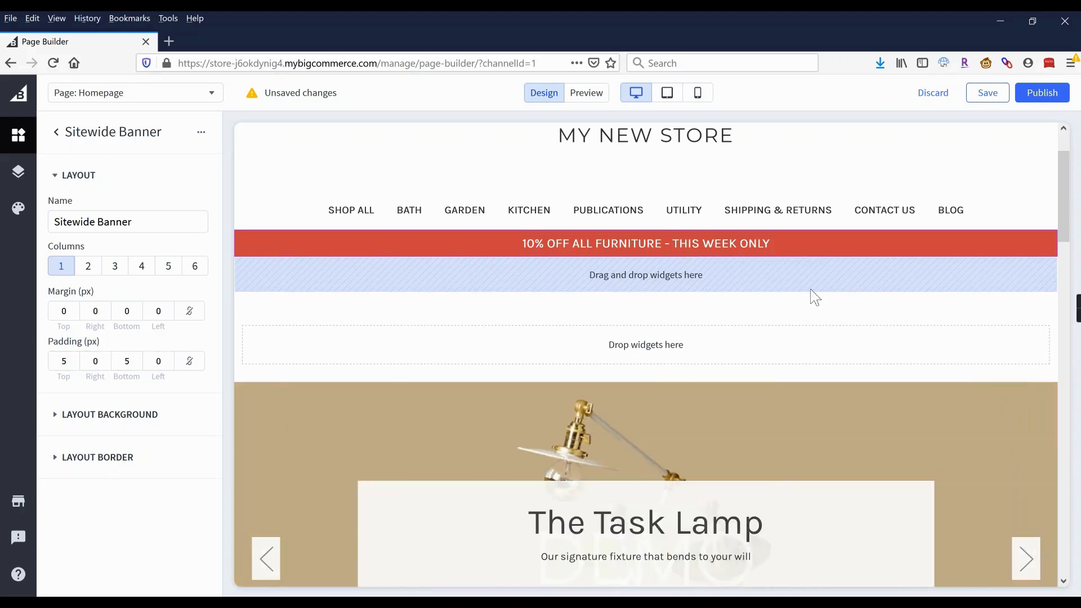
left_click(1041, 93)
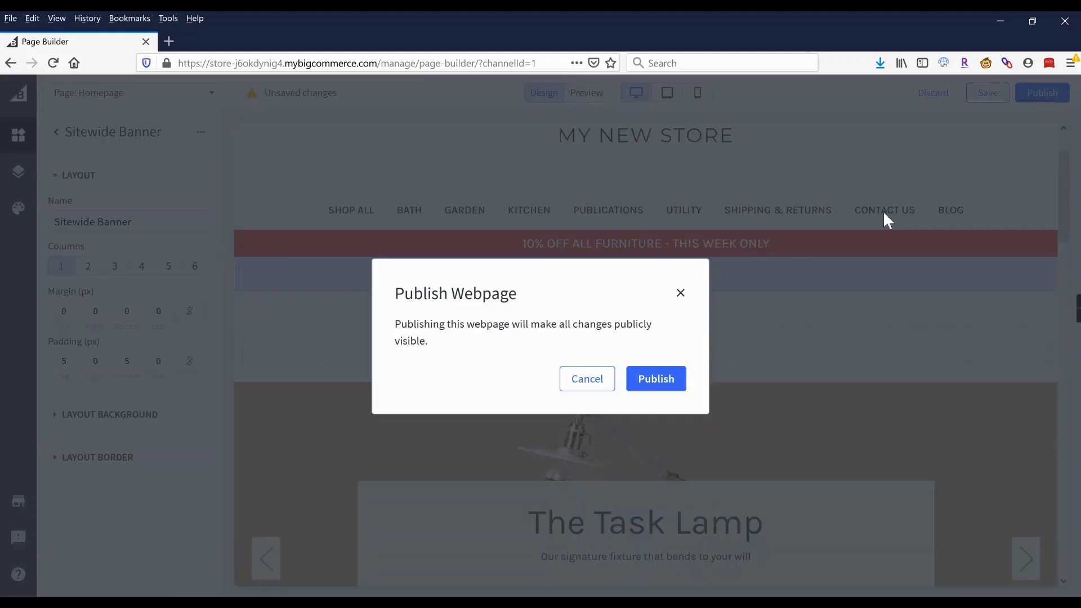
left_click(656, 378)
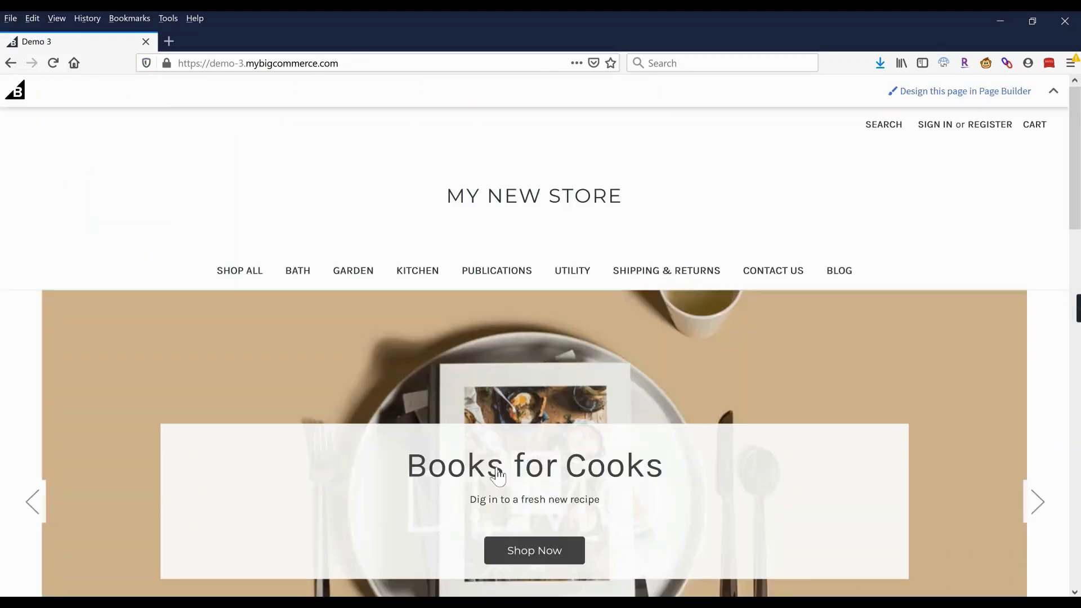
Reload the live storefront and check how the published banner looks between the navigation menu and the carousel.
left_click(53, 62)
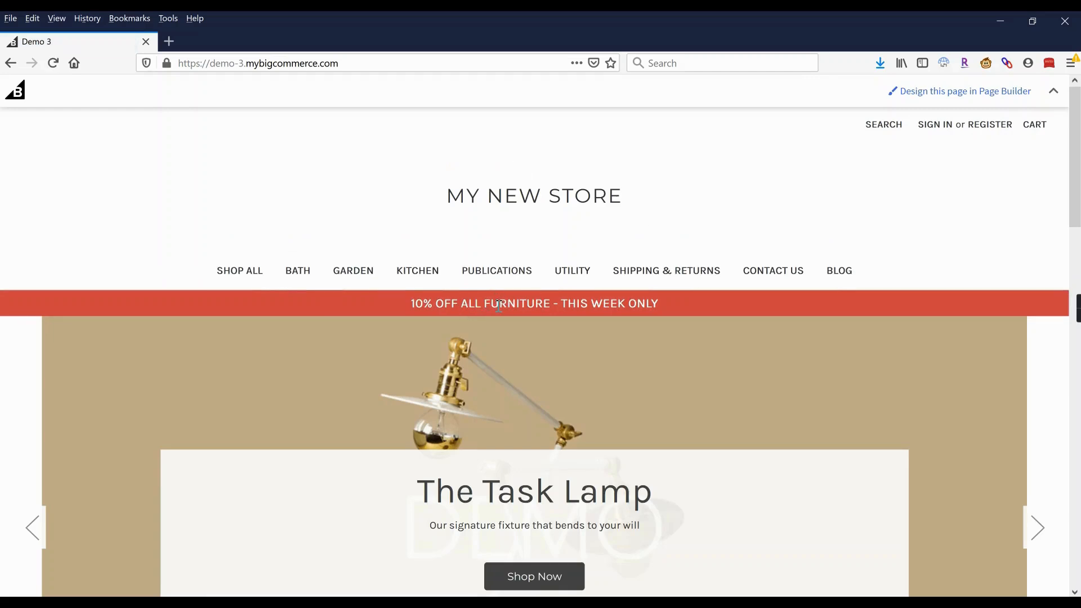
scroll(499, 305, "down", 2)
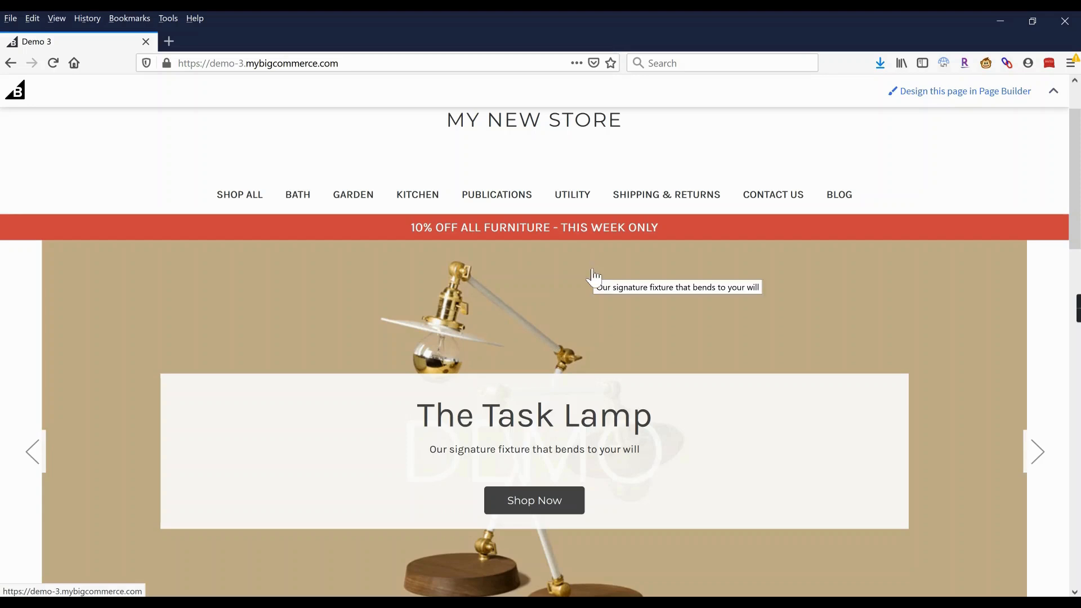
scroll(597, 275, "up", 1)
Return to Page Builder and add a spacer widget with a height of 20 px directly beneath the red banner.
mouse_move(351, 602)
left_click(293, 563)
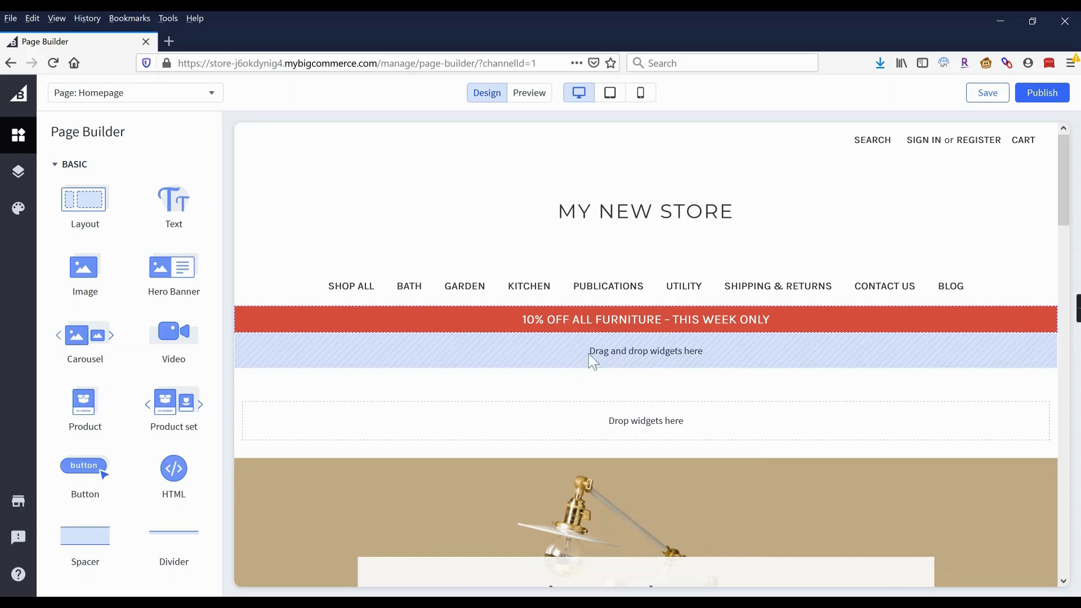
left_click_drag(85, 538, 574, 352)
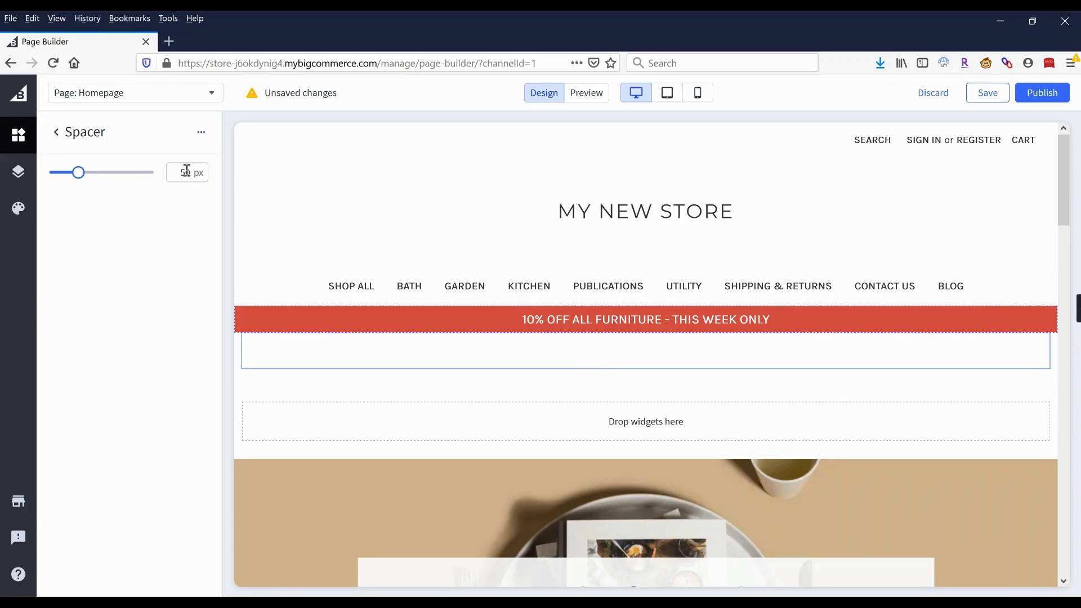
type("3")
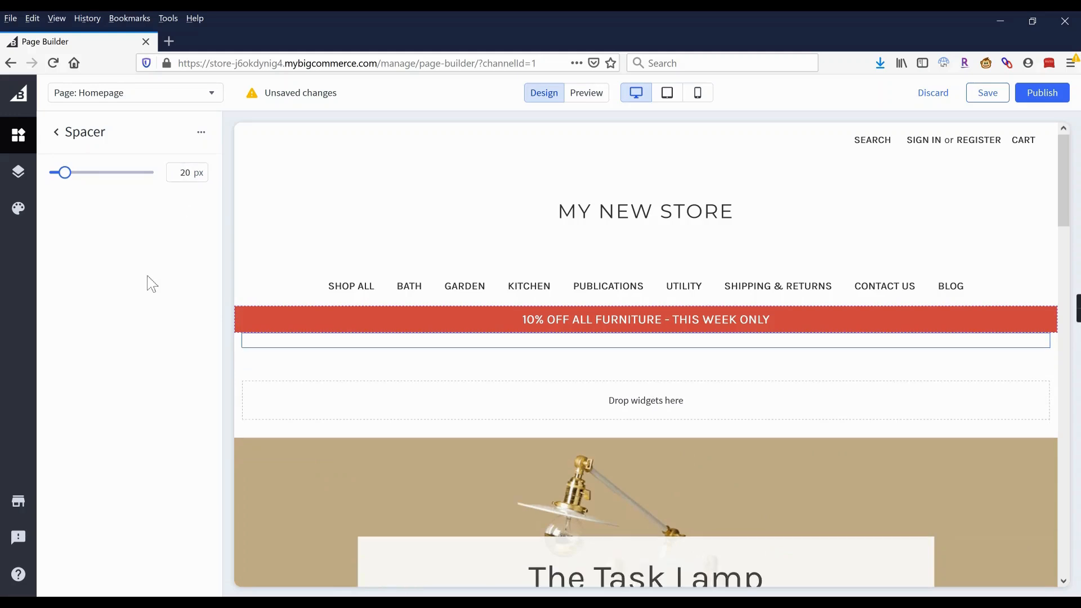
Publish the webpage with the new spacer and reload the live storefront.
left_click(1042, 92)
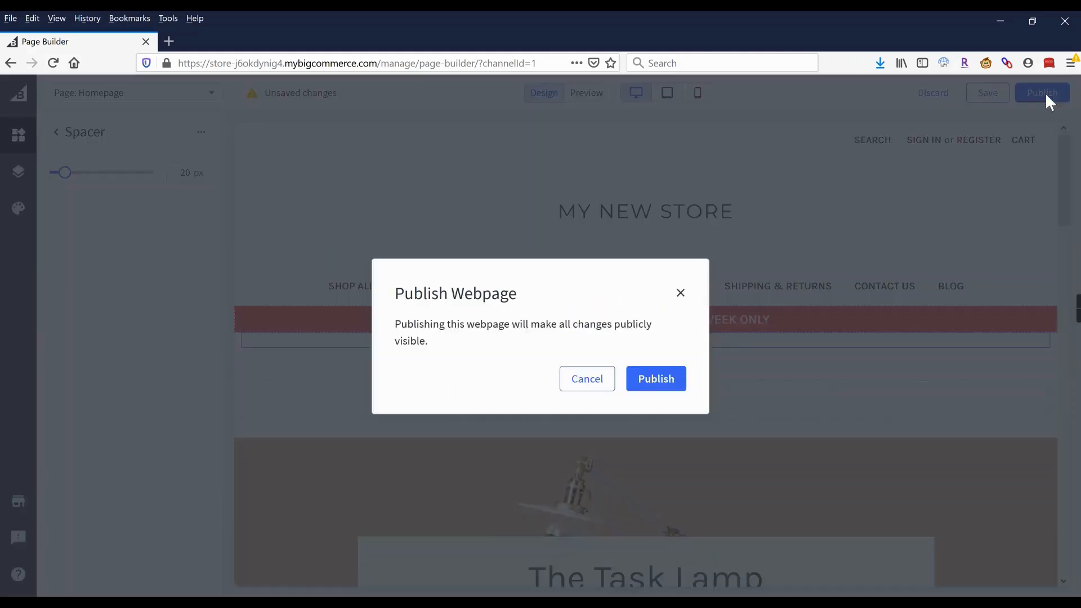
left_click(655, 380)
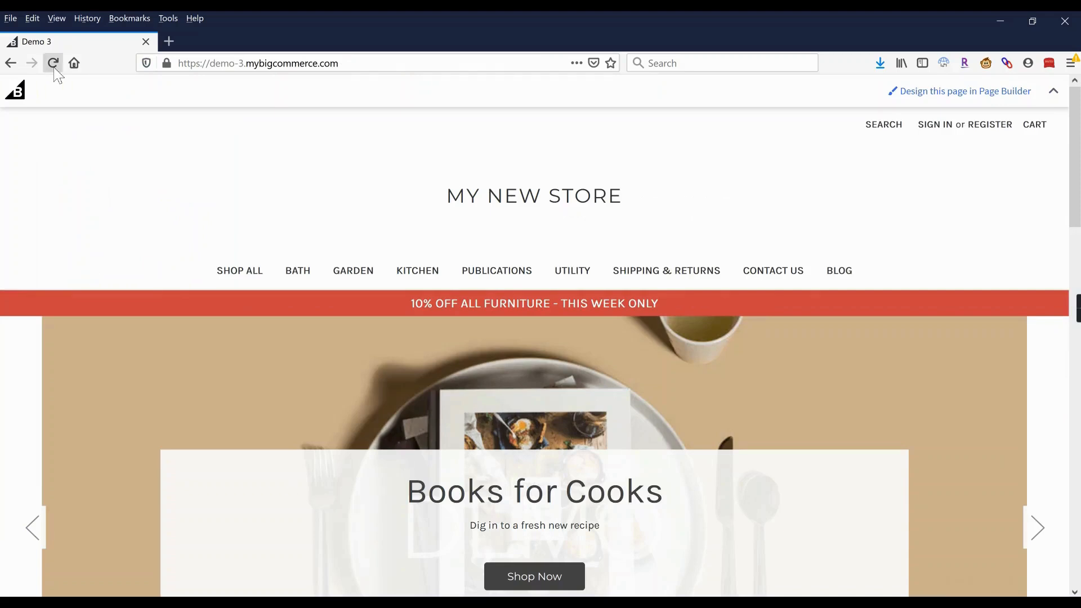
left_click(53, 63)
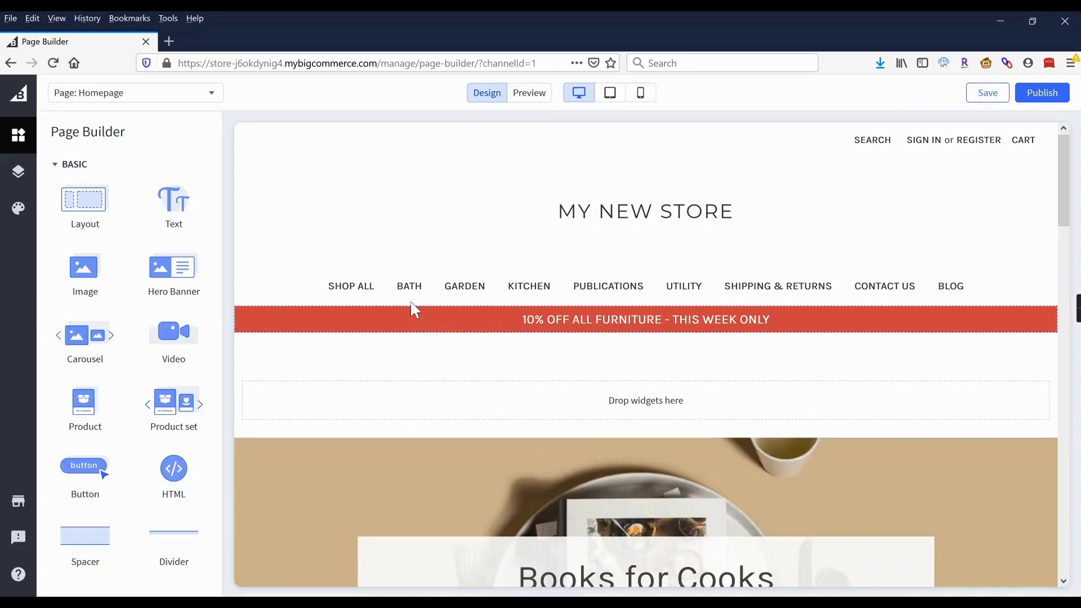
Add a layout widget in the full-width region between the homepage carousel and Most Popular Products.
scroll(369, 232, "down", 4)
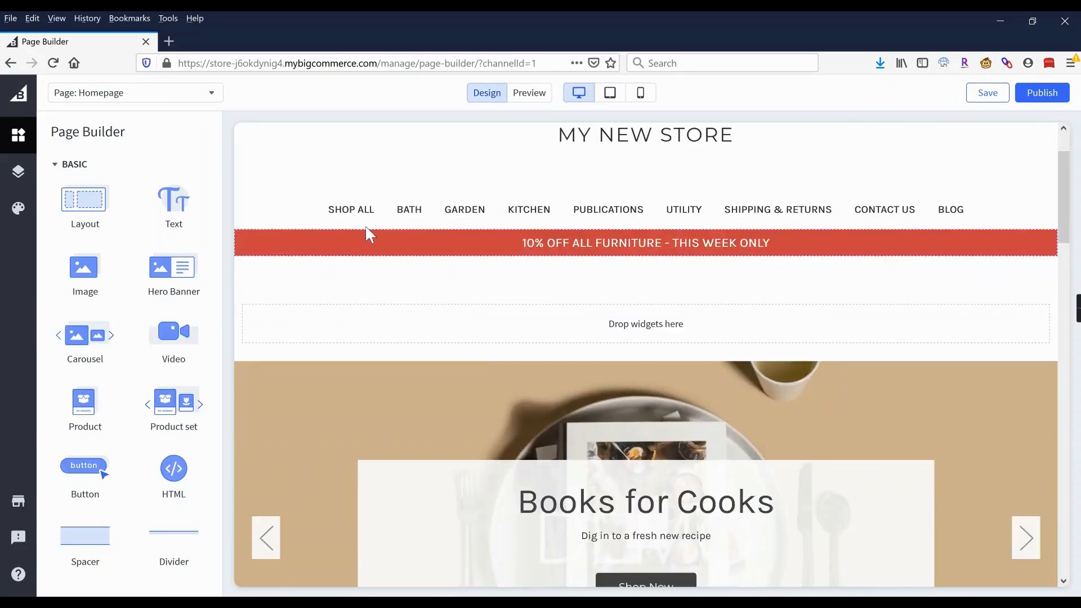
scroll(366, 228, "down", 5)
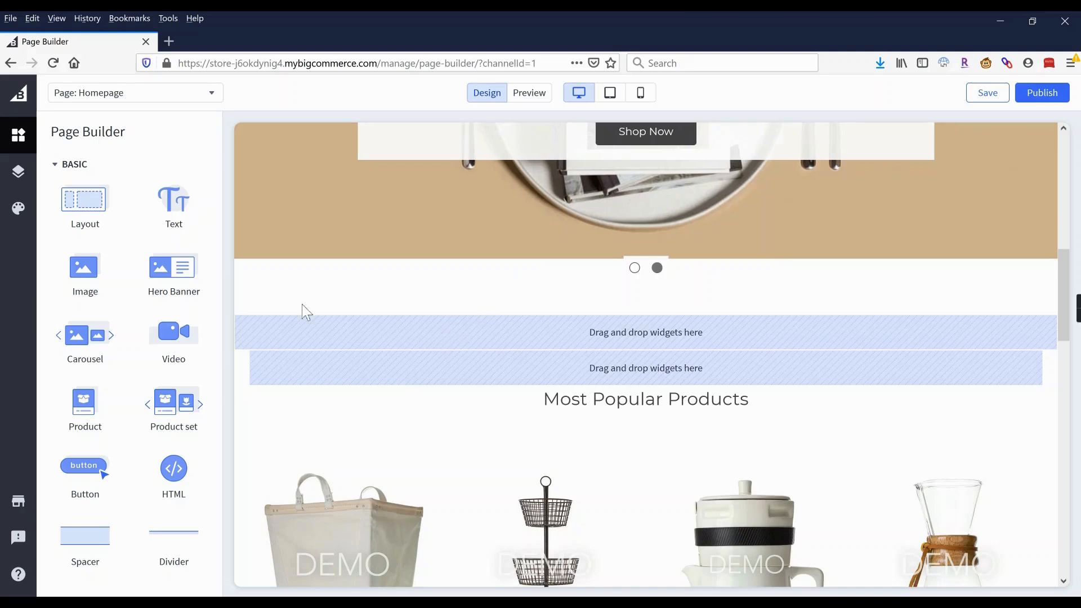
left_click_drag(80, 201, 579, 332)
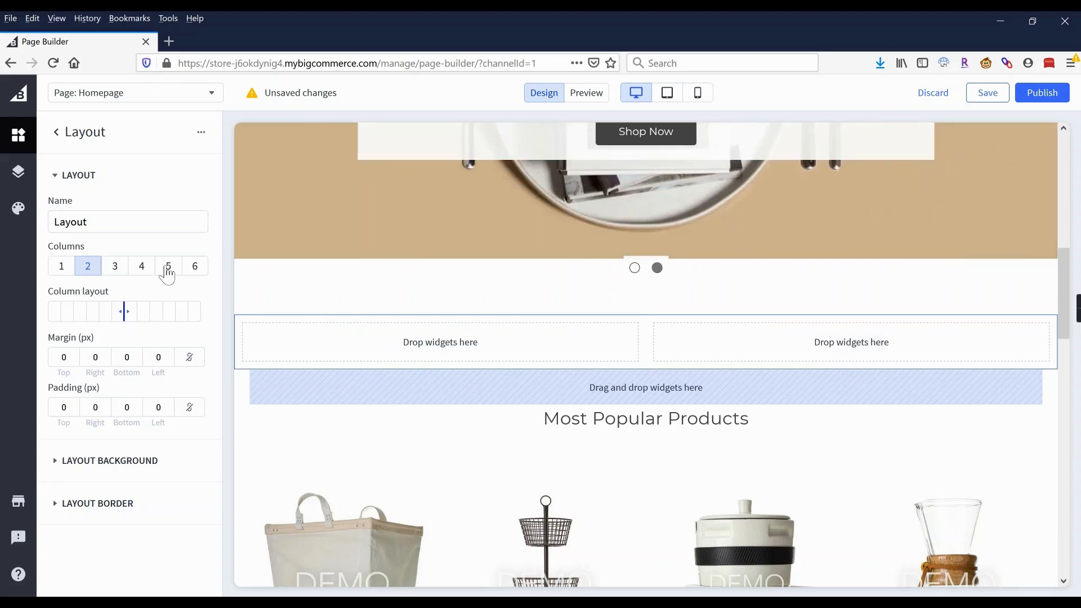
Try the new layout with five, four and three columns and adjusted column widths, and return it to two columns.
left_click(167, 270)
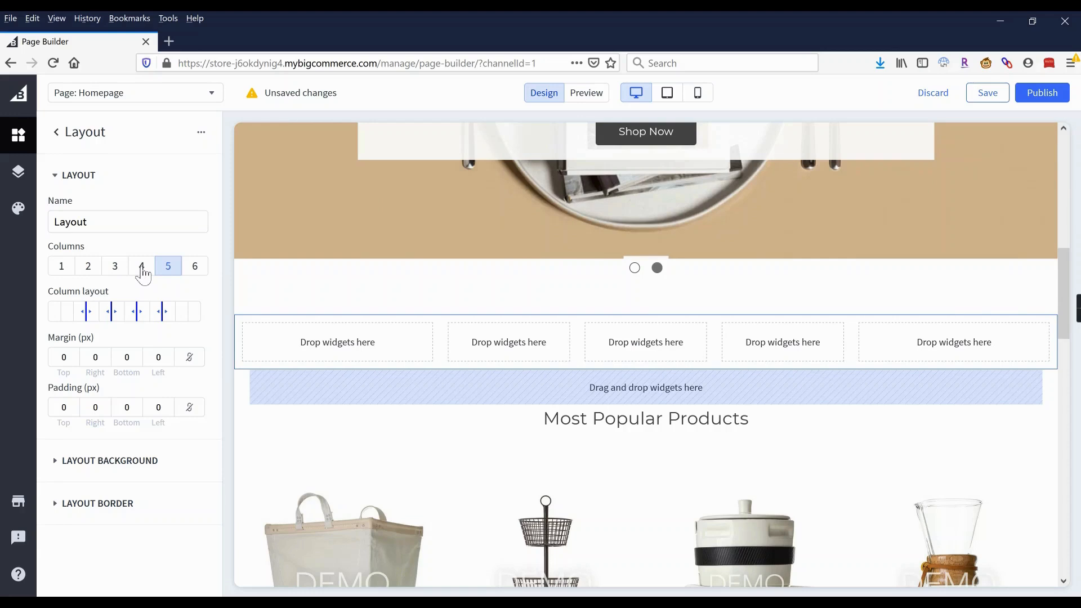
left_click(142, 270)
left_click(118, 272)
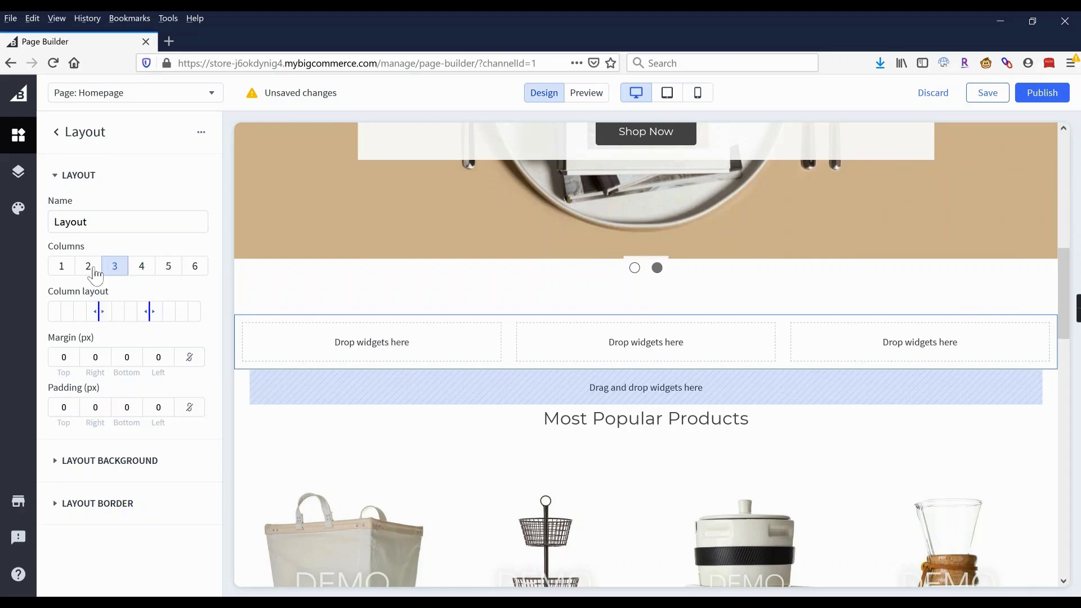
left_click(92, 273)
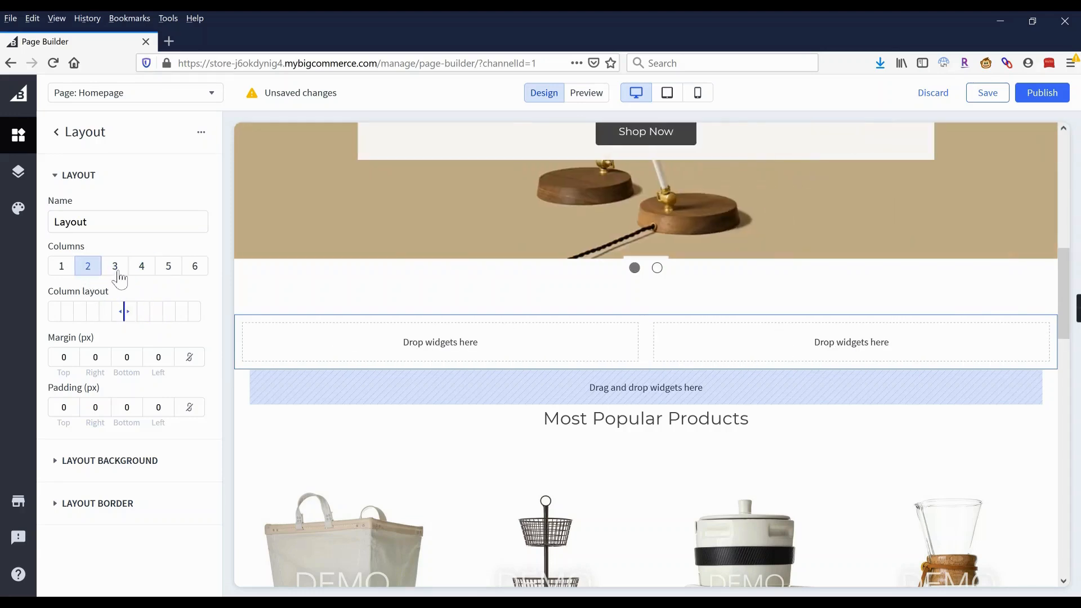
left_click(117, 273)
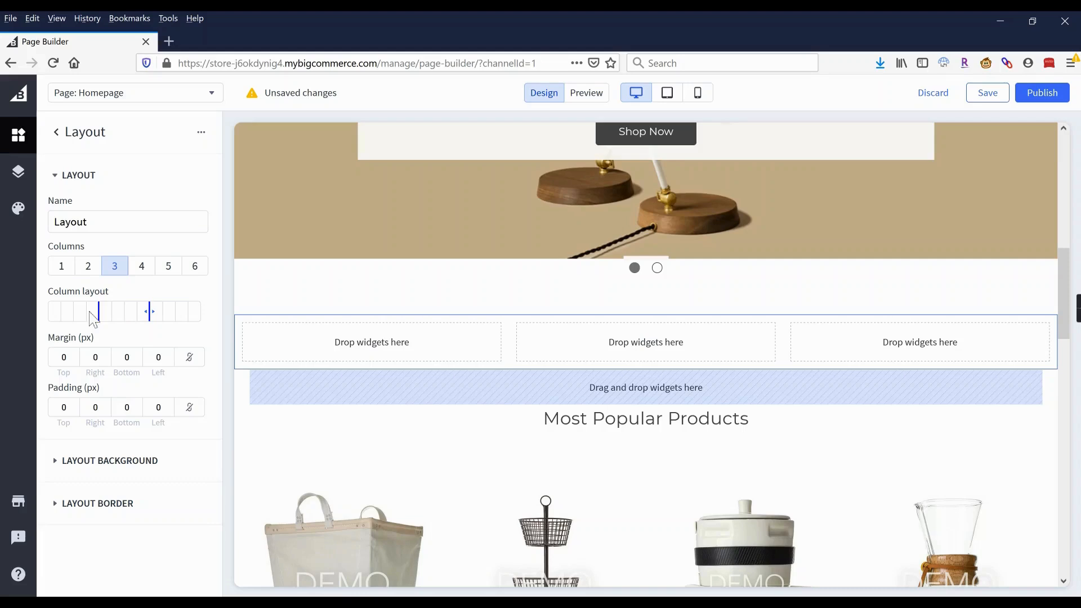
left_click_drag(94, 318, 84, 318)
mouse_move(149, 310)
left_mouse_down()
mouse_move(175, 309)
mouse_move(150, 313)
left_mouse_up()
left_click_drag(73, 311, 102, 312)
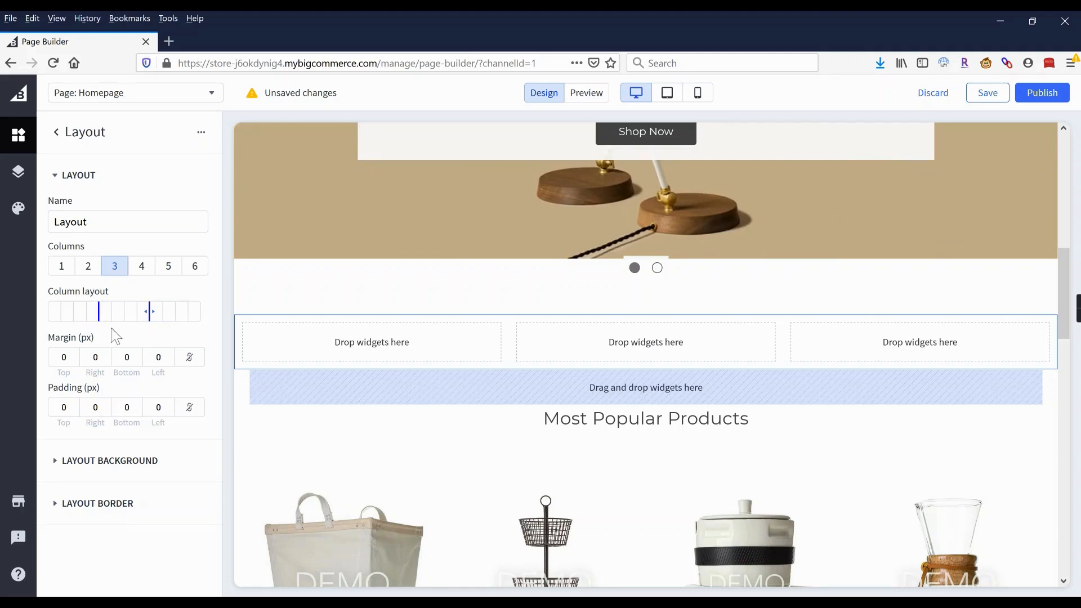
left_click(88, 266)
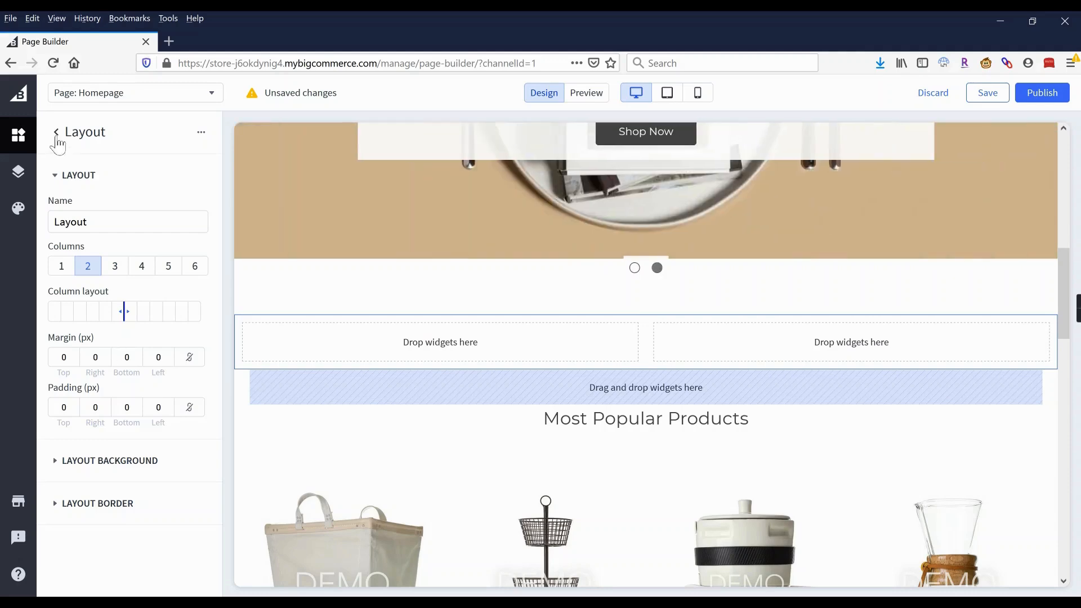
Add an image widget to the first column of the layout and assign it the suit rack picture from the saved images.
left_click(56, 135)
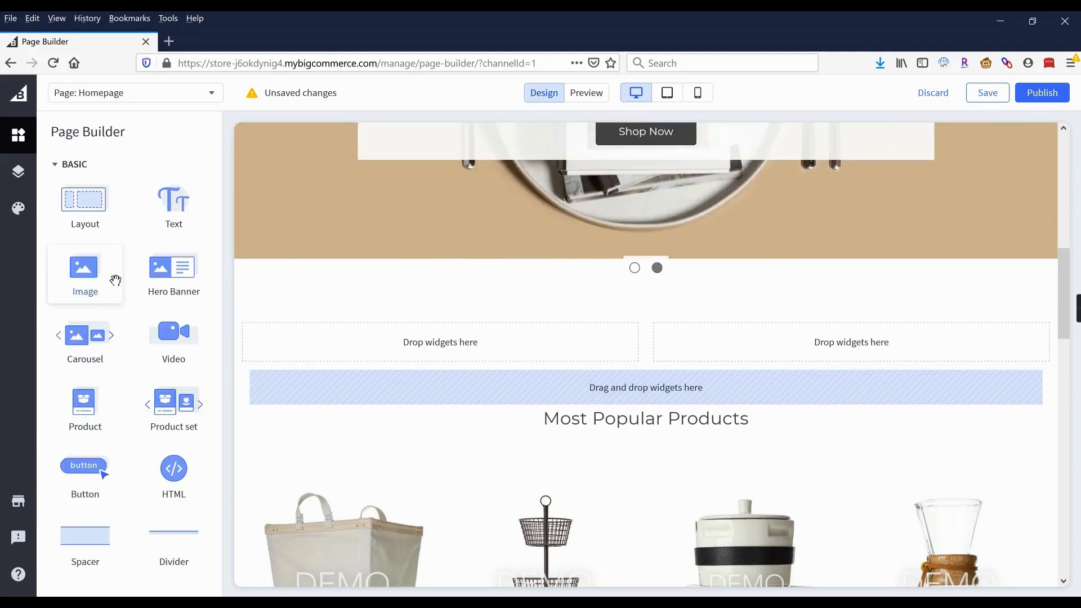
left_click_drag(85, 271, 473, 345)
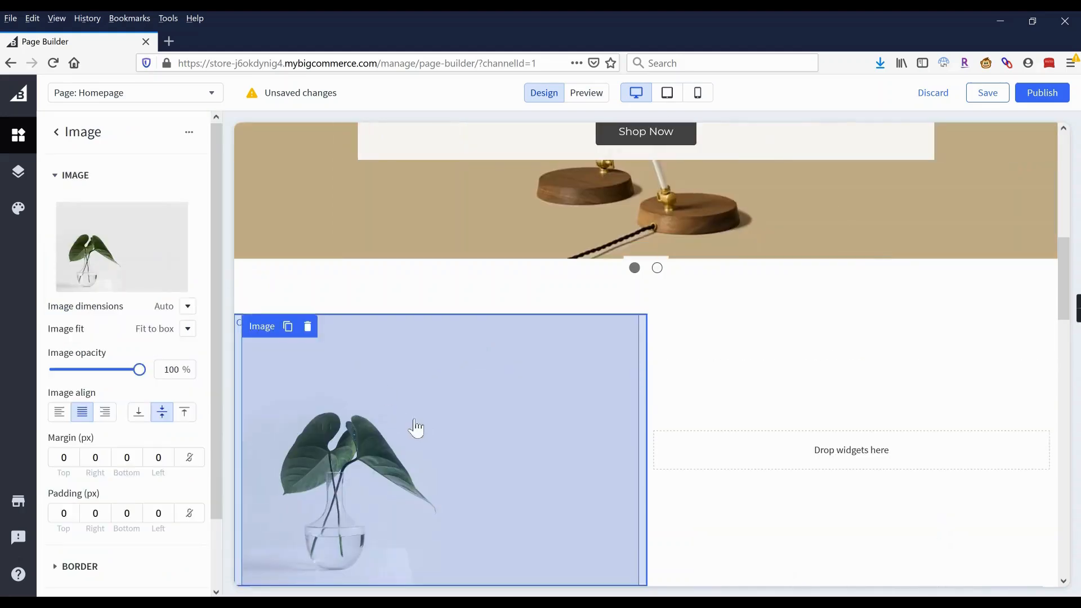
left_click(117, 260)
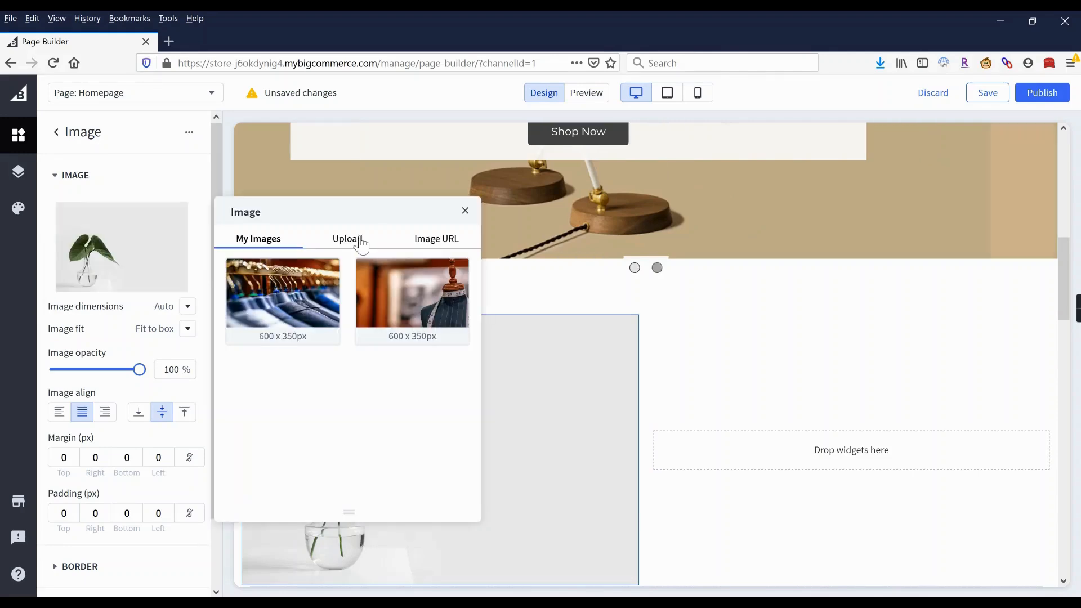
left_click(281, 293)
left_click(408, 287)
left_click(279, 295)
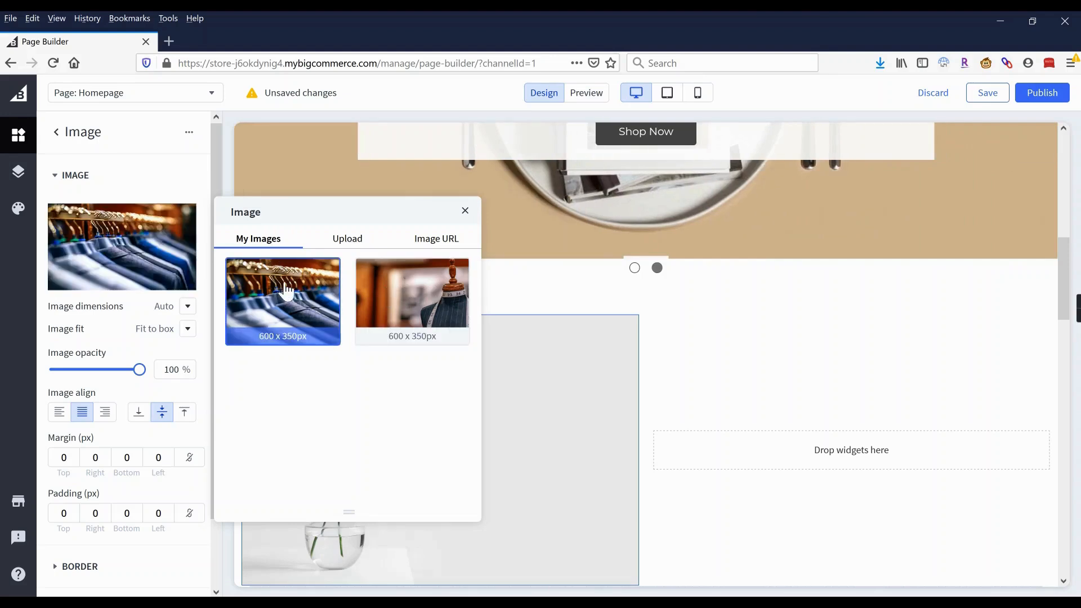
left_click(465, 212)
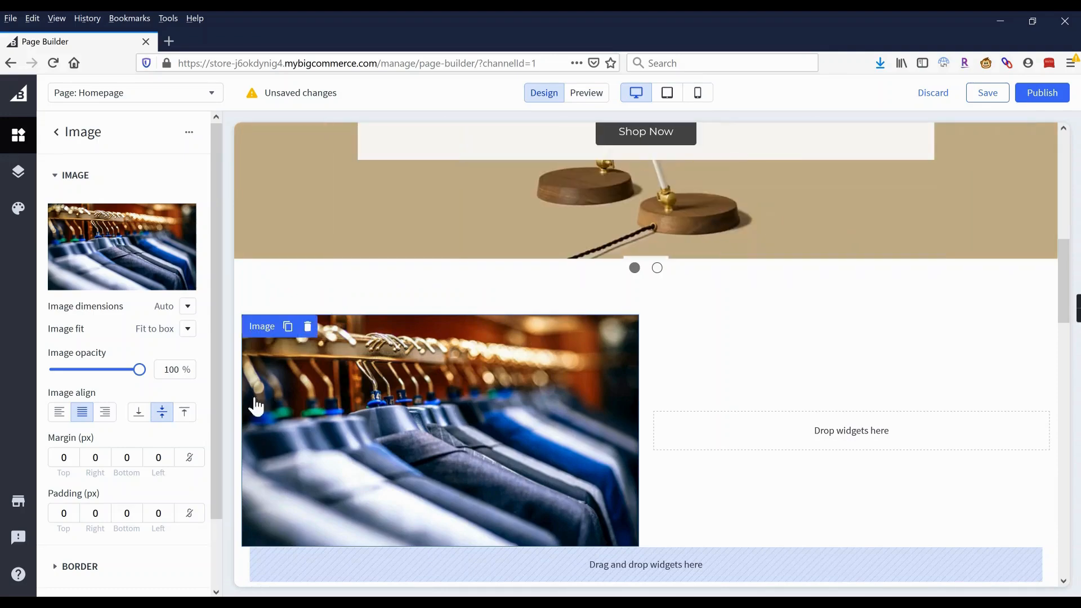
Review the available image fit and image dimensions options for the suit rack image.
scroll(135, 397, "down", 2)
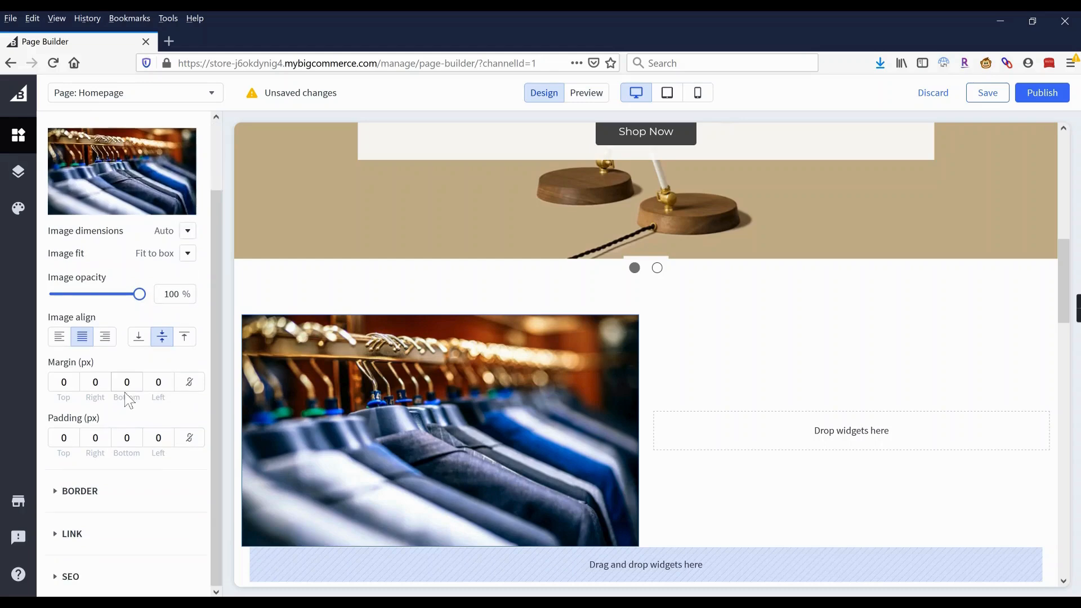
left_click(187, 254)
left_click(188, 255)
left_click(194, 232)
left_click(194, 234)
Try the Link to URL option for the suit rack image, and return its image link to None.
left_click(72, 533)
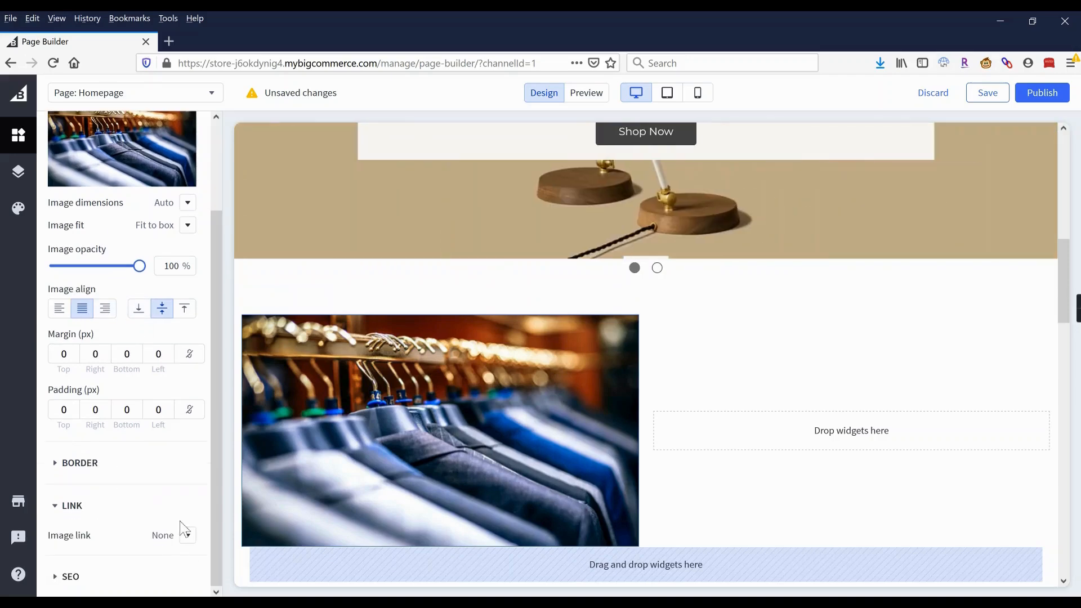
left_click(188, 536)
left_click(191, 573)
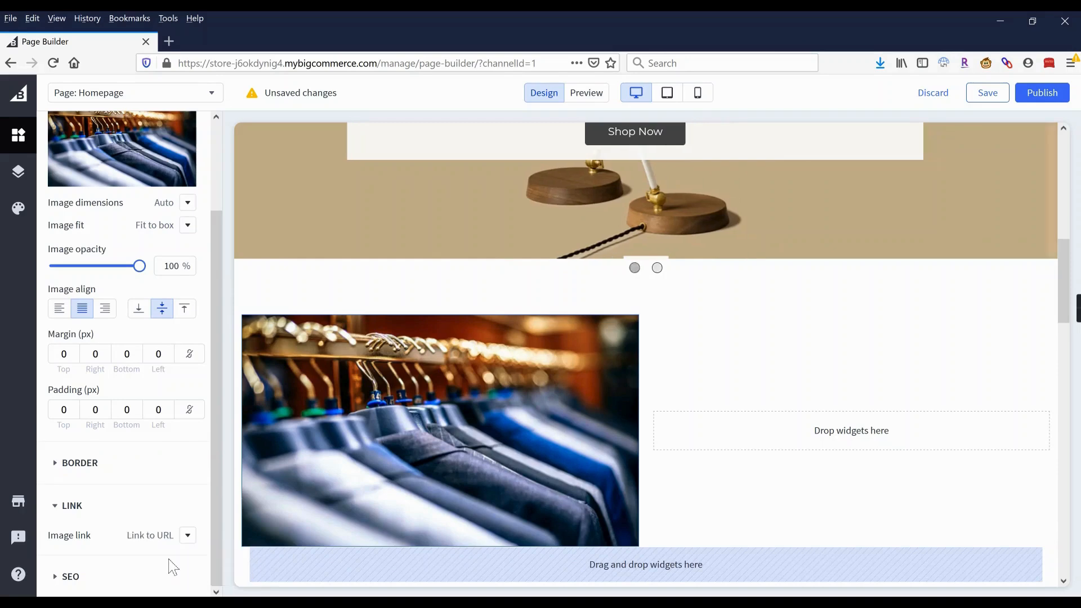
left_click(95, 532)
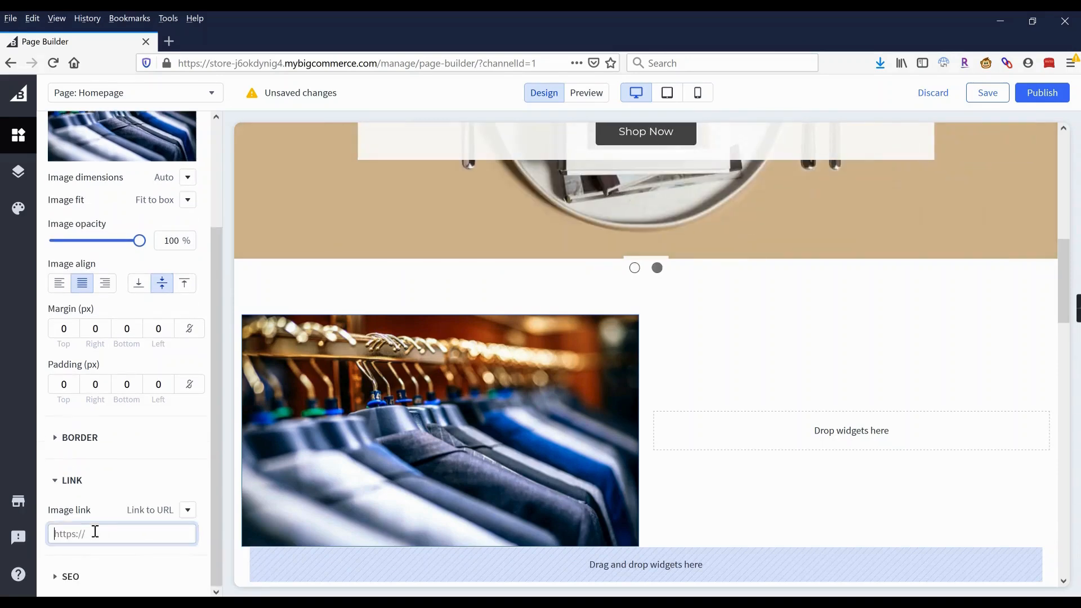
left_click(187, 513)
left_click(194, 527)
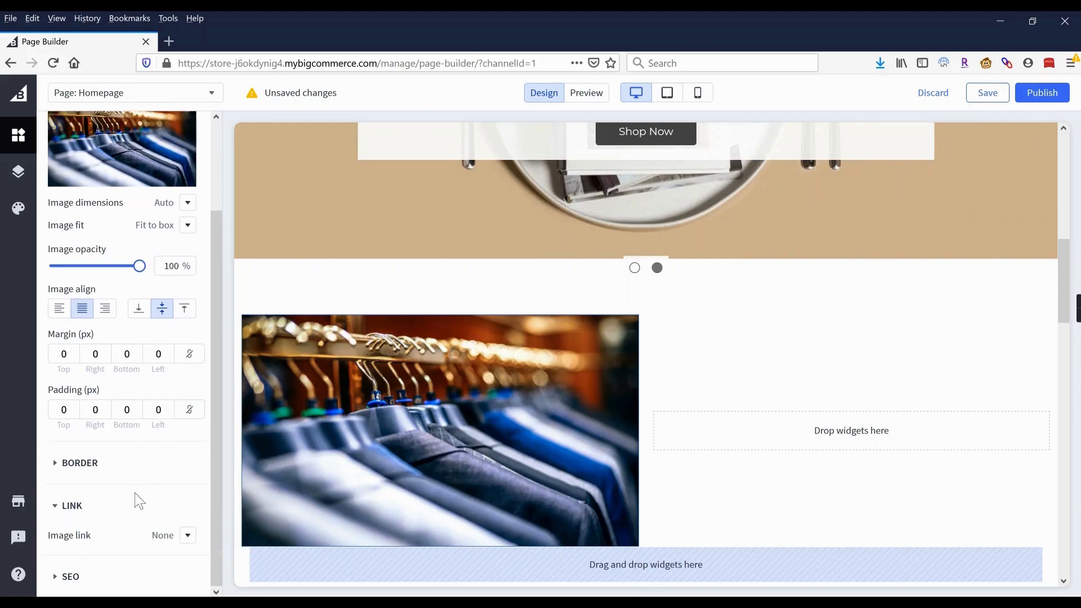
scroll(139, 500, "up", 2)
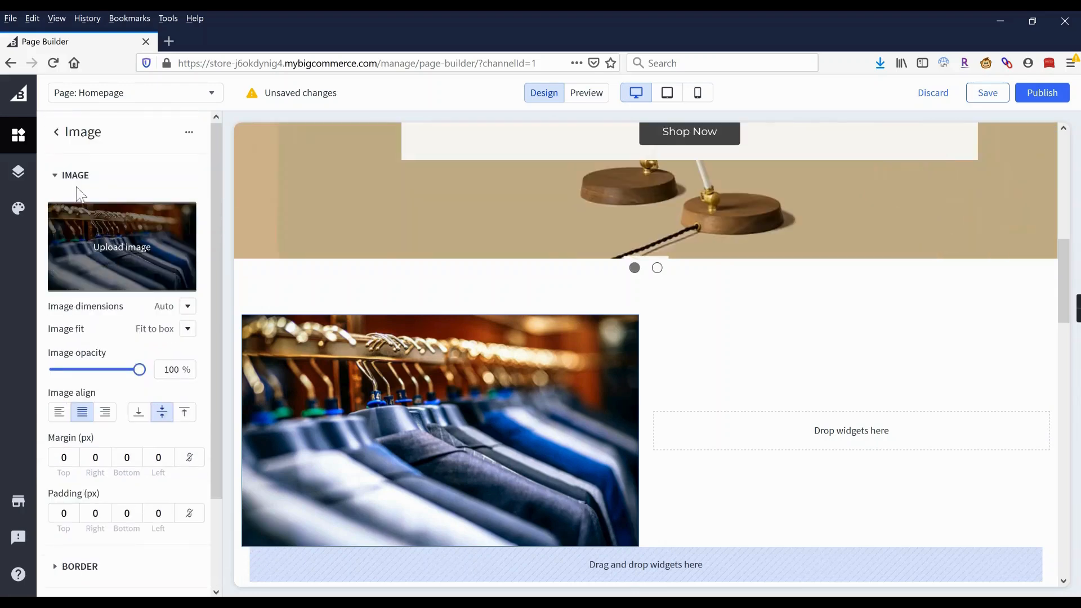
Add a text widget directly beneath the suit rack image in the first column and set its font size to 18 px.
left_click(57, 133)
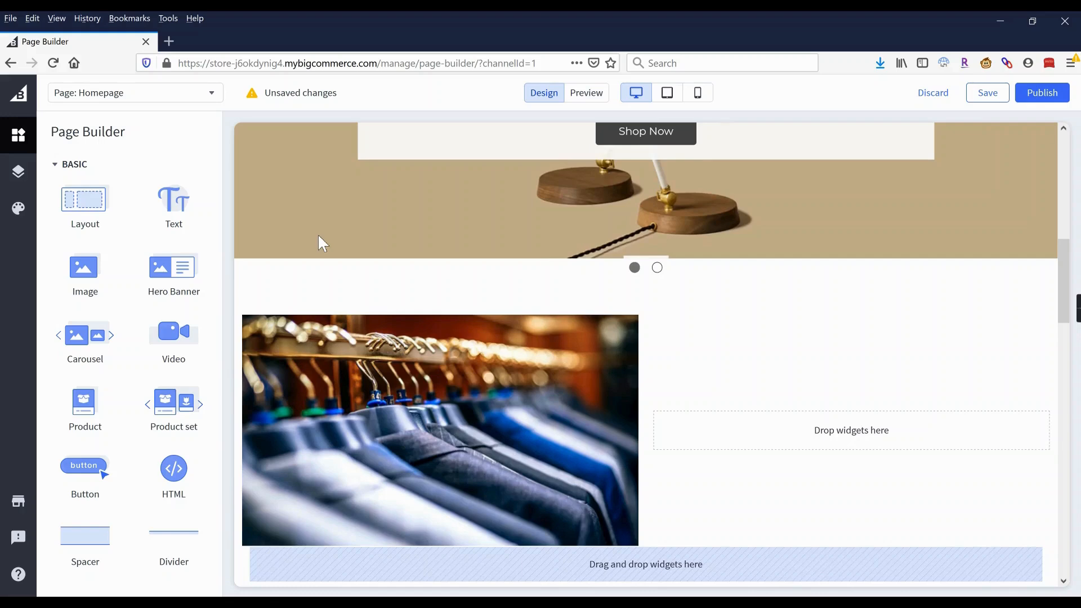
scroll(319, 238, "down", 2)
left_click_drag(174, 204, 441, 476)
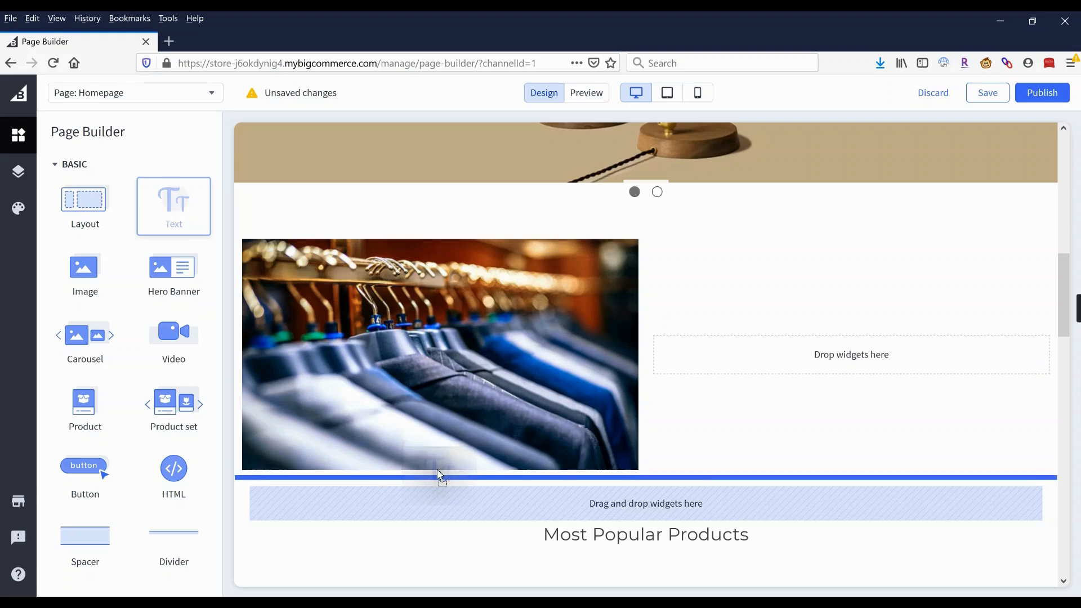
mouse_move(440, 474)
left_mouse_down()
mouse_move(436, 460)
mouse_move(503, 432)
mouse_move(437, 484)
left_mouse_up()
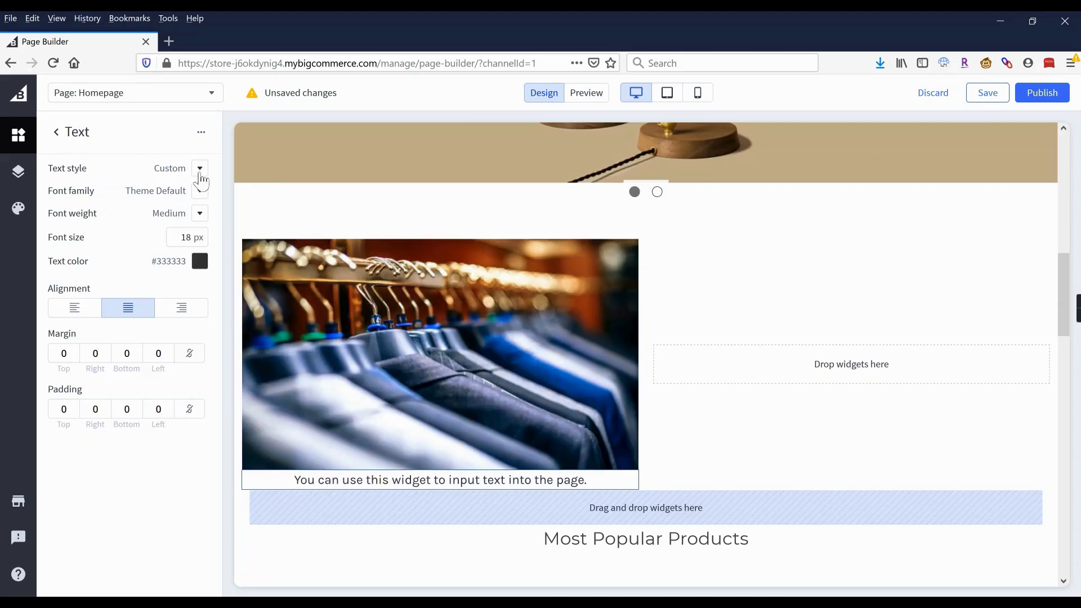
Replace the caption's placeholder text with "Visit Our Store" and set its top padding to 5.
triple_click(421, 484)
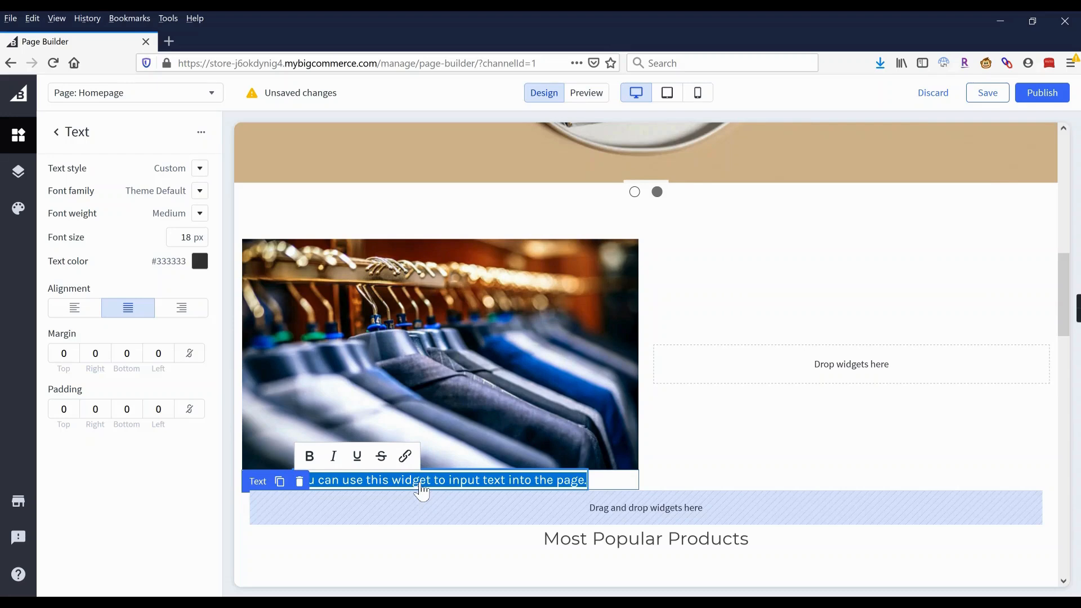
type("Visit")
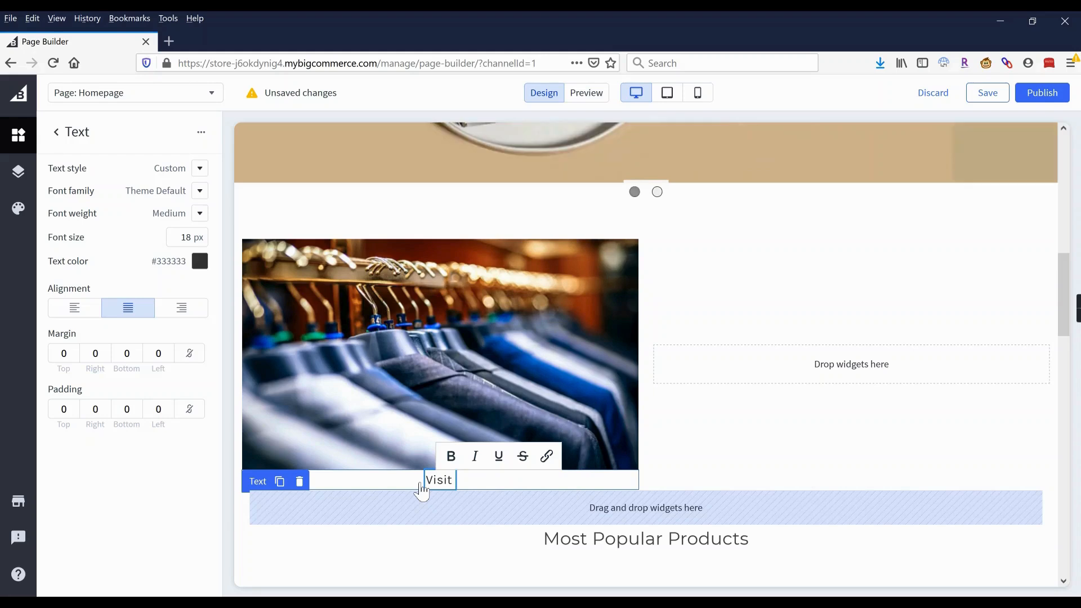
type(" Our Store")
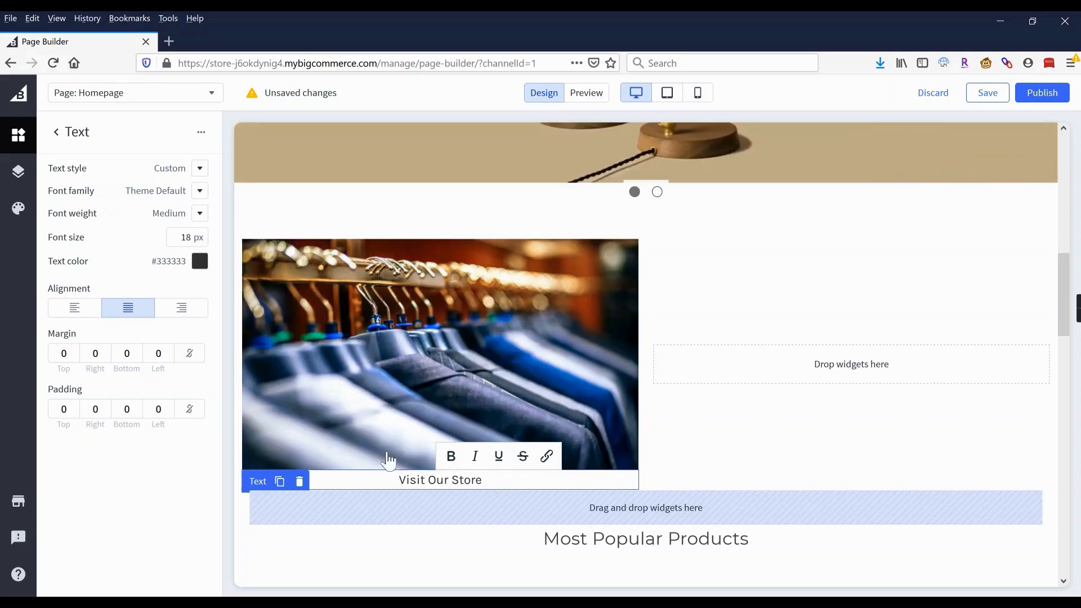
left_click(422, 485)
left_click(499, 488)
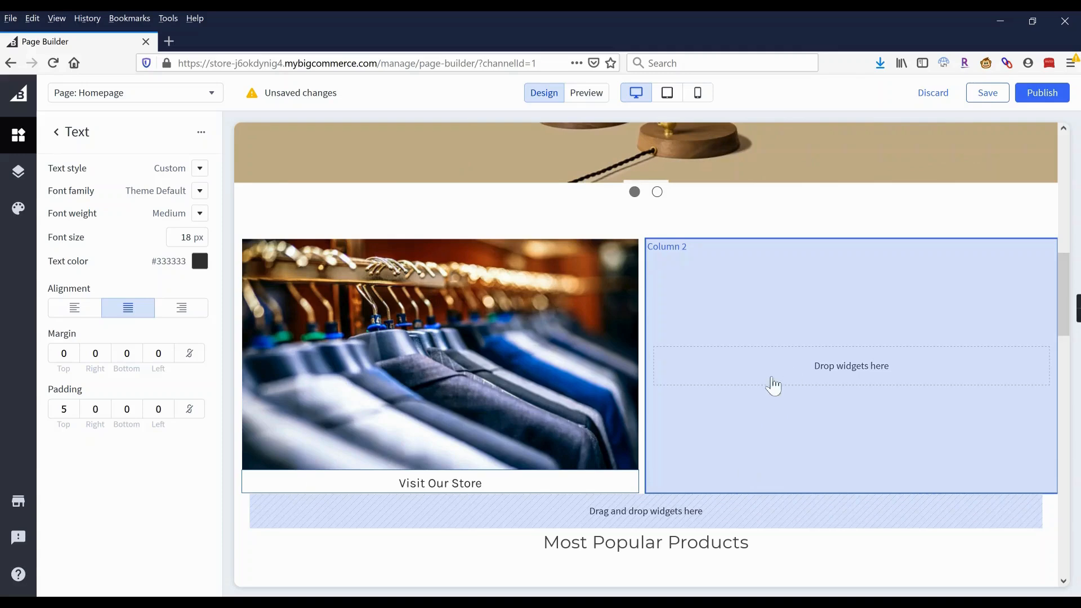
Add an image widget to the second column and assign it the tailor's mannequin picture from the saved images.
left_click(54, 135)
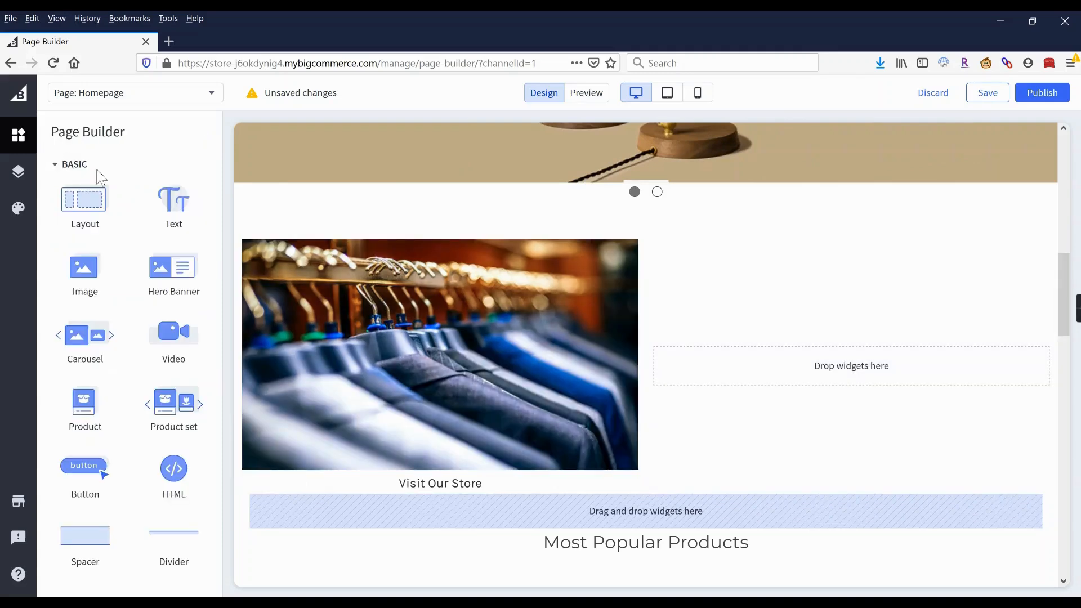
left_click_drag(85, 276, 898, 378)
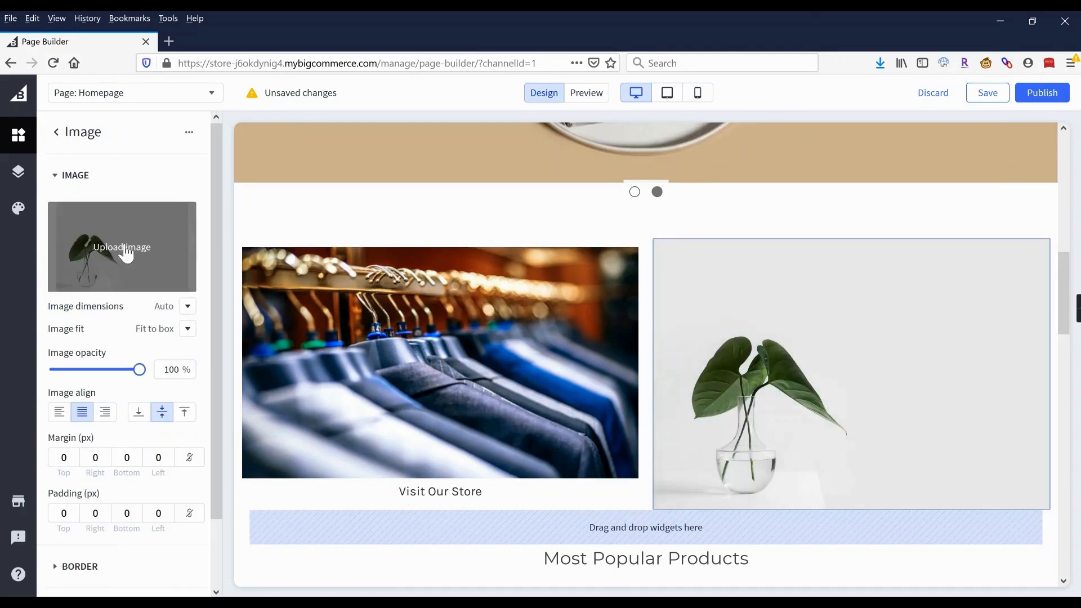
left_click(122, 246)
left_click(450, 313)
left_click(465, 210)
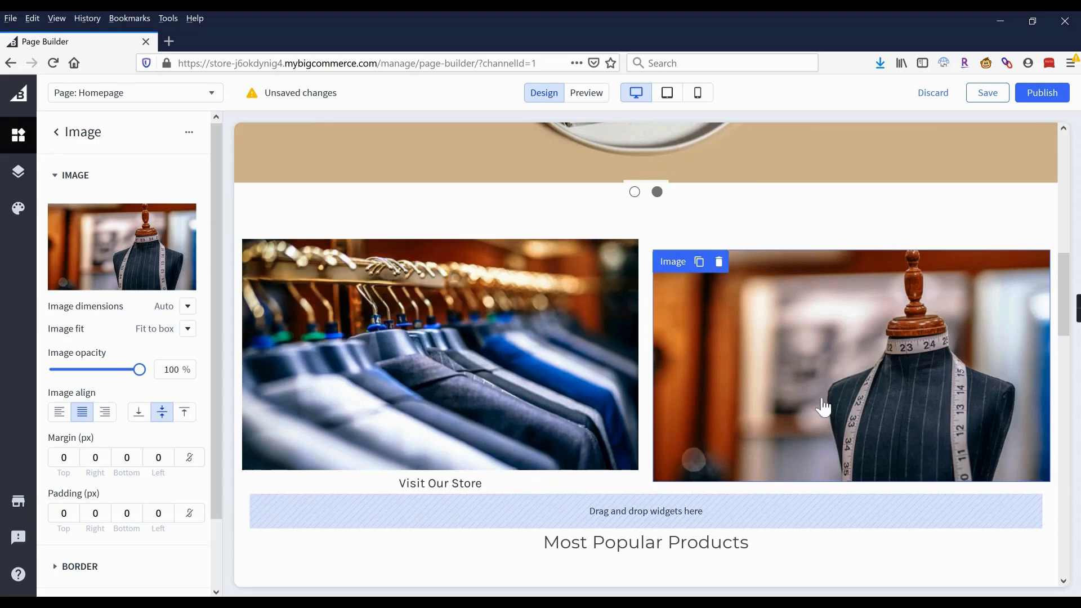
Align the second column's content to the top and return to the widget list.
left_click(653, 355)
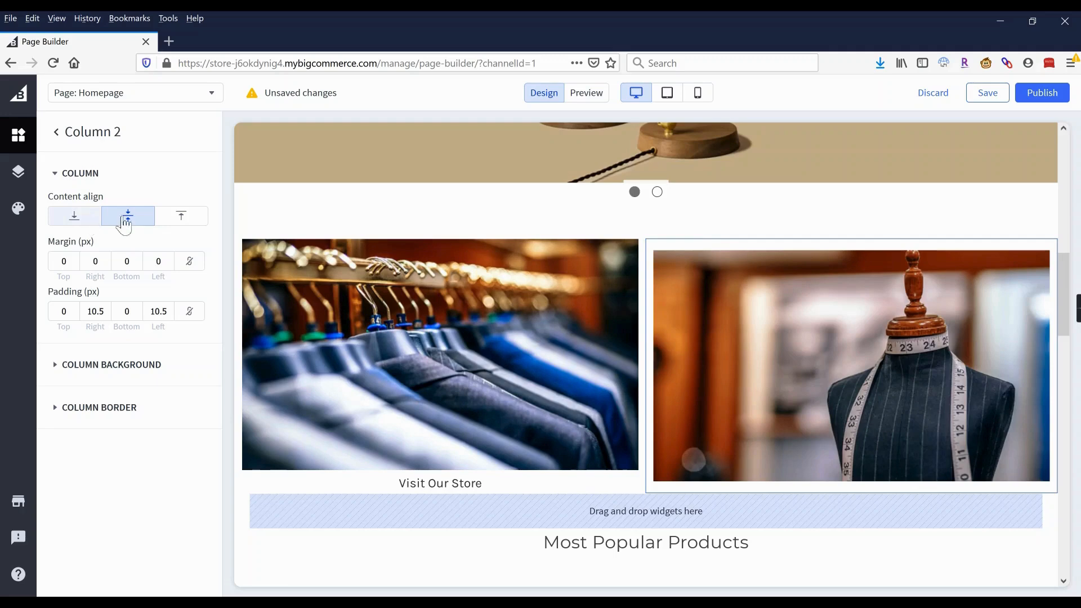
left_click(192, 223)
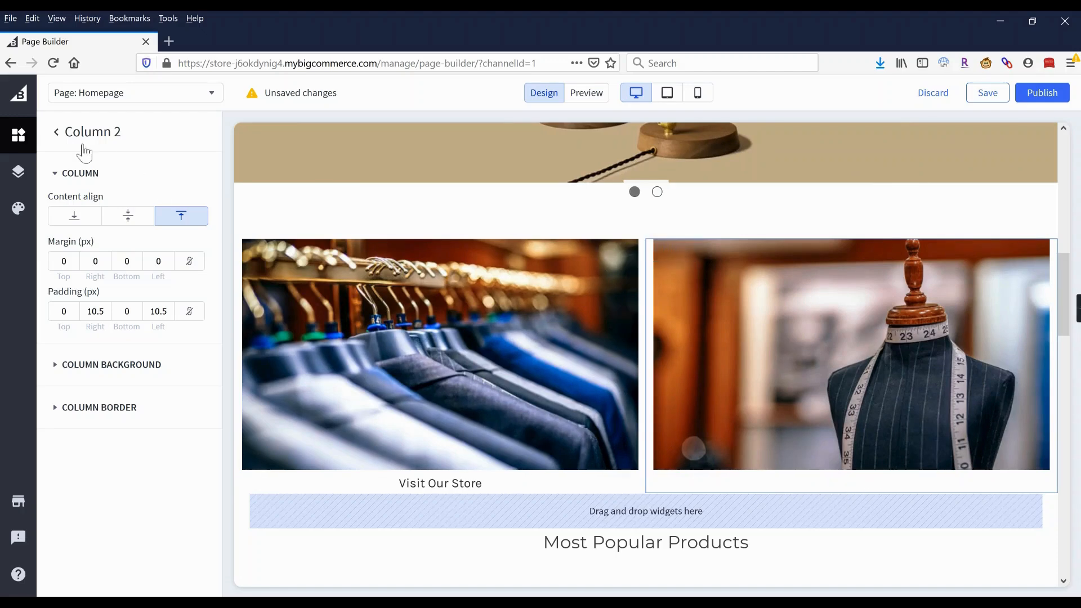
left_click(56, 133)
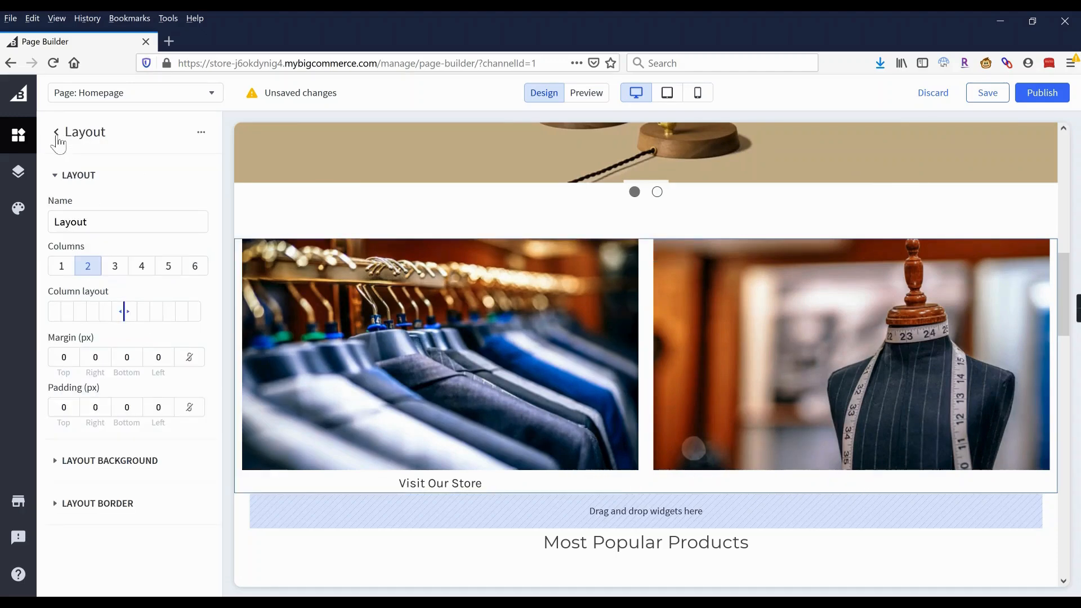
left_click(57, 135)
Add a text widget beneath the mannequin image with a font size of 18 px and a top padding of 5.
left_click_drag(173, 204, 951, 489)
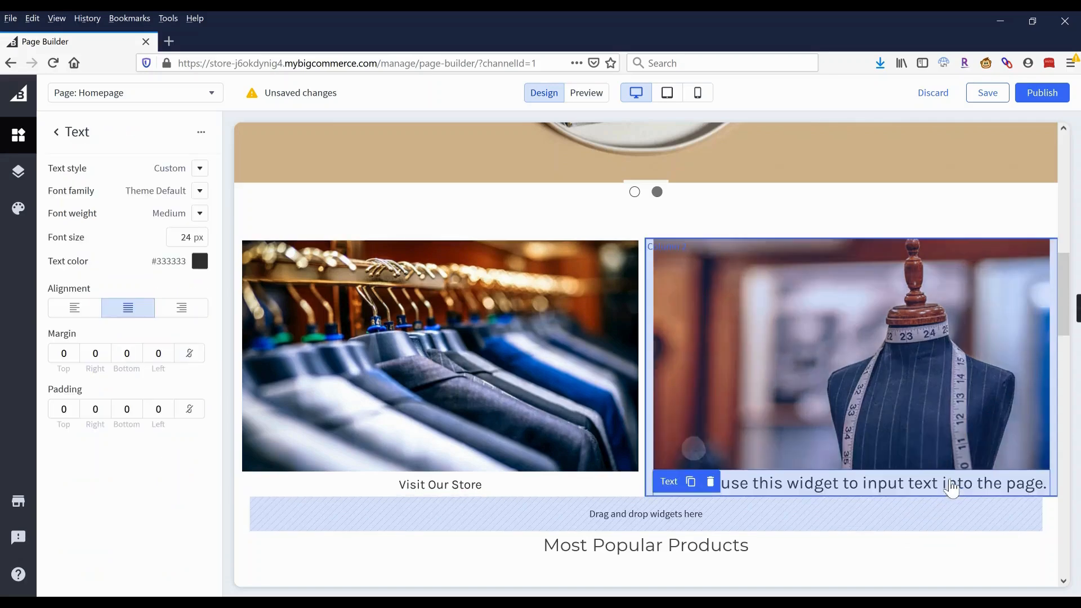
left_click(888, 490)
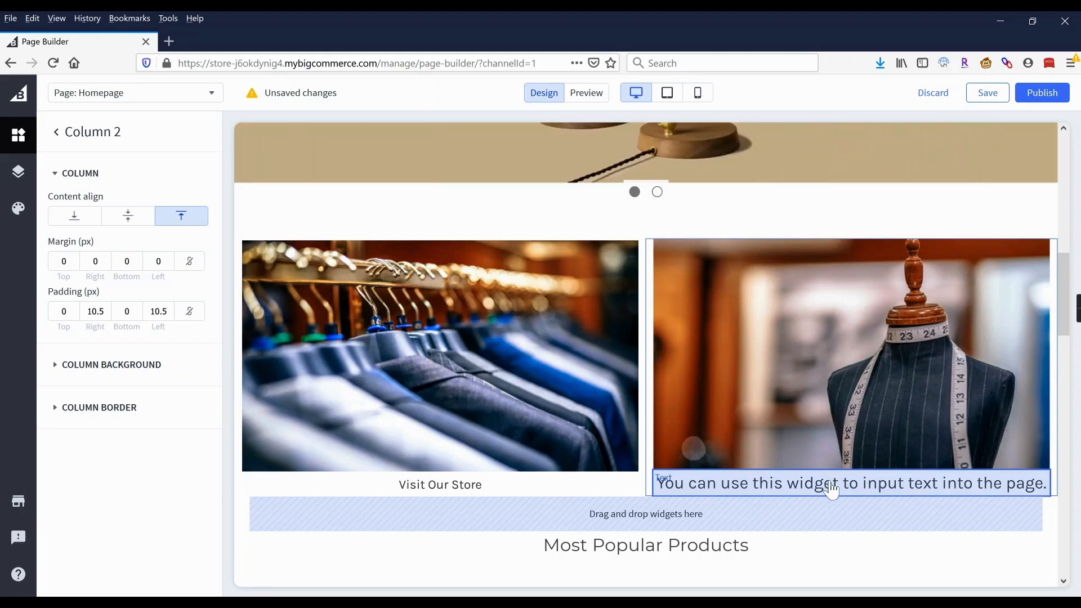
left_click(831, 490)
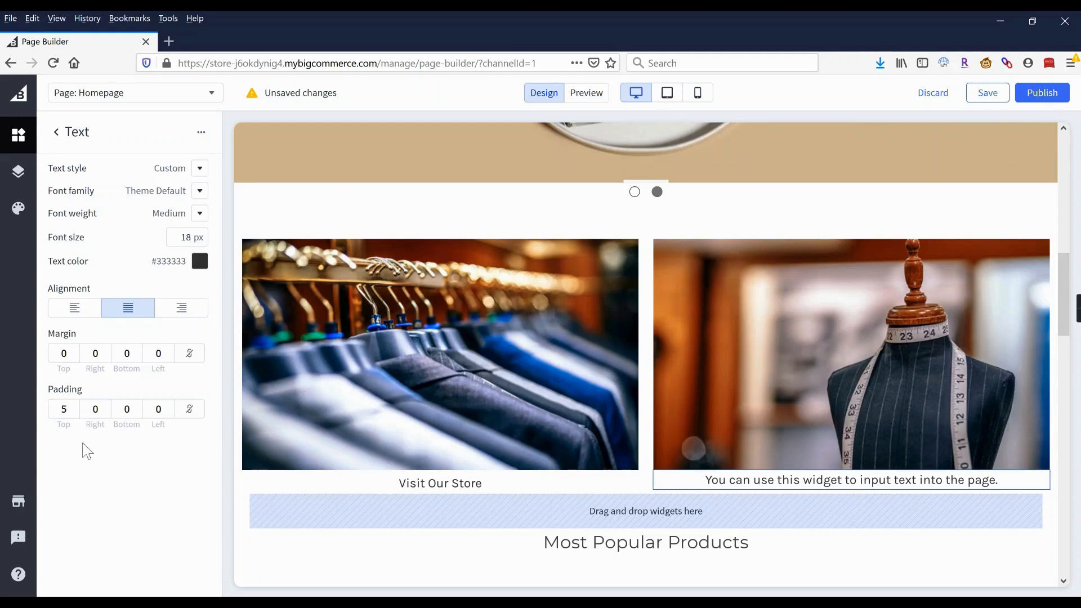
Replace the placeholder text under the mannequin image with "Learn About Our Services".
left_click(825, 486)
triple_click(837, 485)
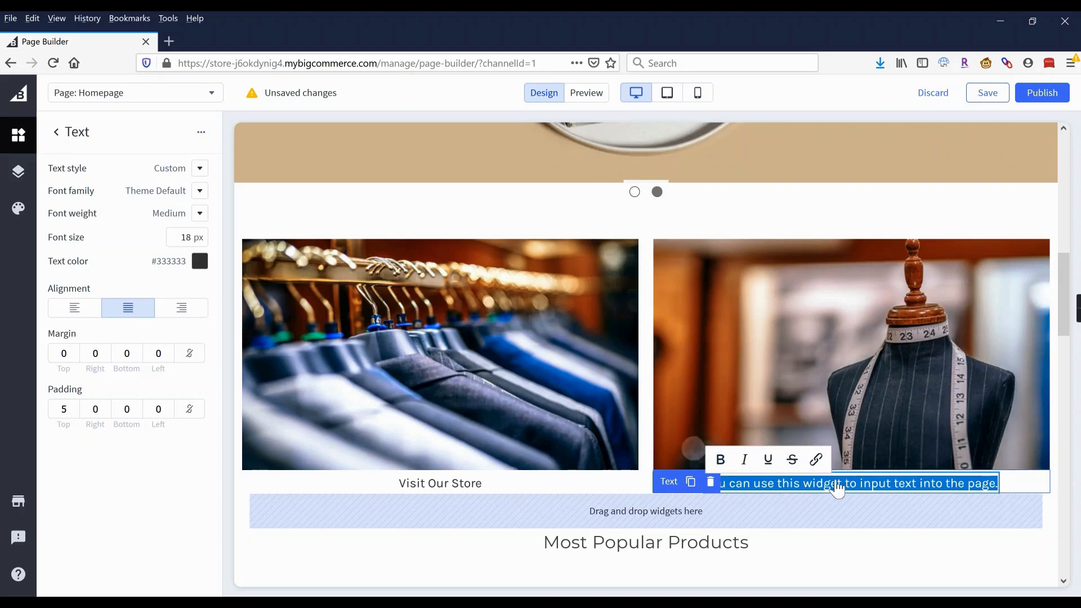
type("Learn About Our Services")
left_click(782, 216)
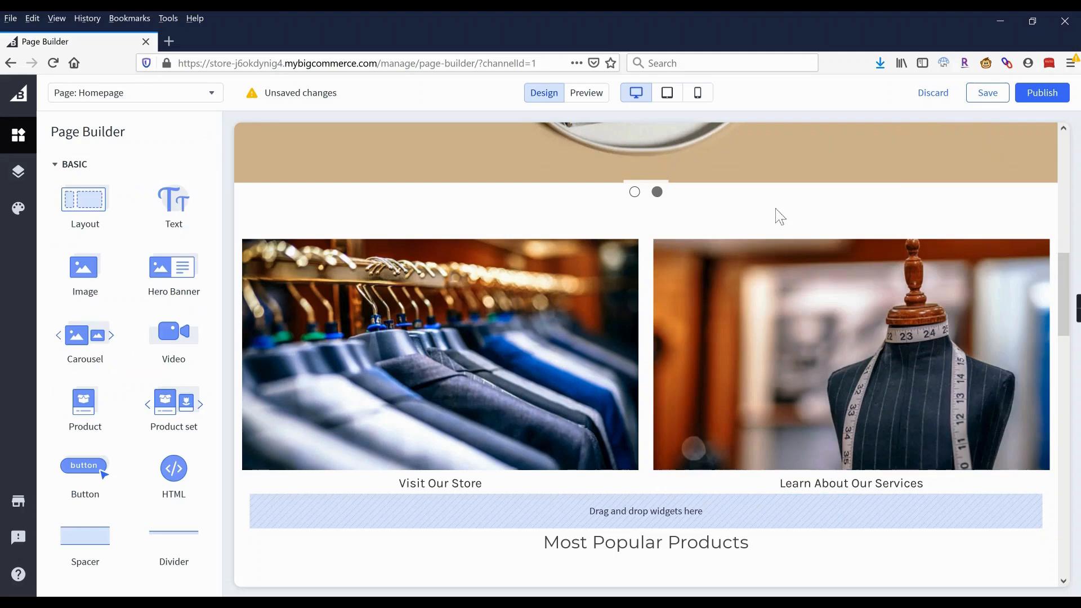
Publish the webpage and reload the live storefront to check the two-column image section above Most Popular Products.
left_click(1042, 95)
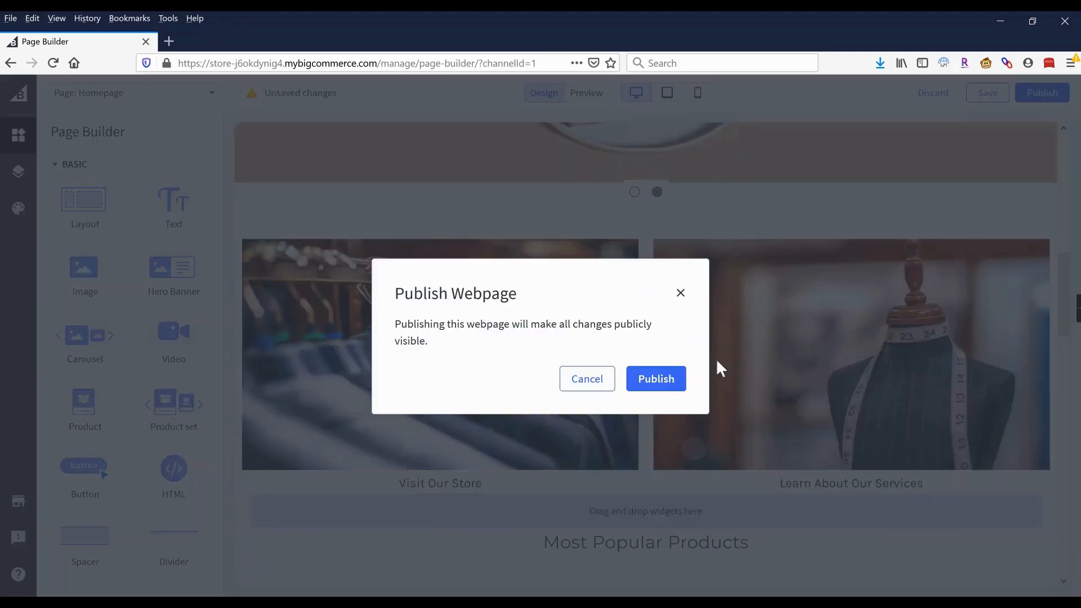
left_click(664, 376)
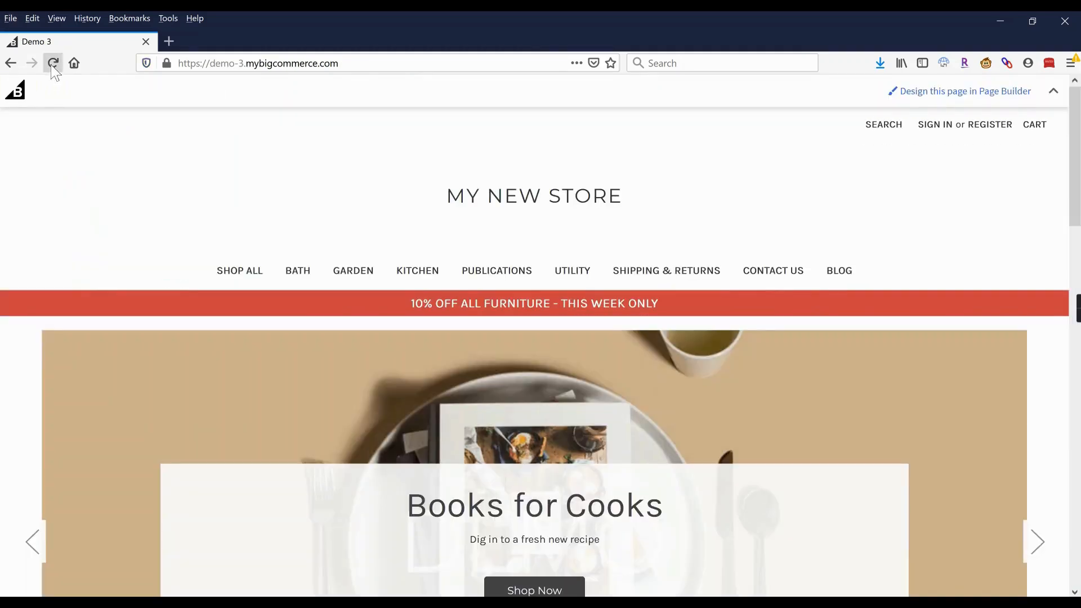
left_click(53, 65)
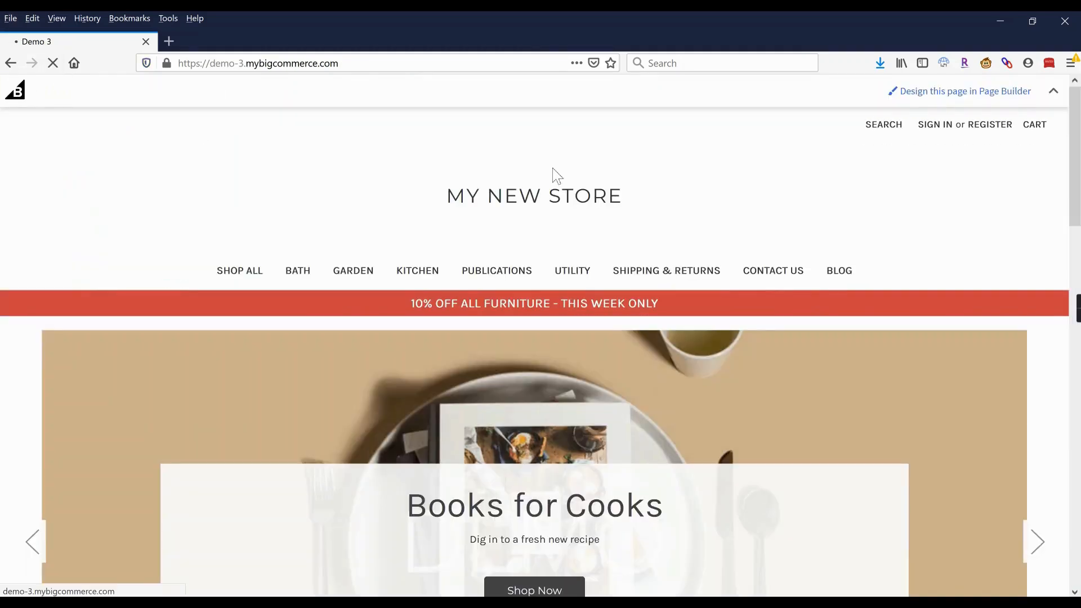
scroll(539, 208, "down", 4)
scroll(540, 208, "down", 4)
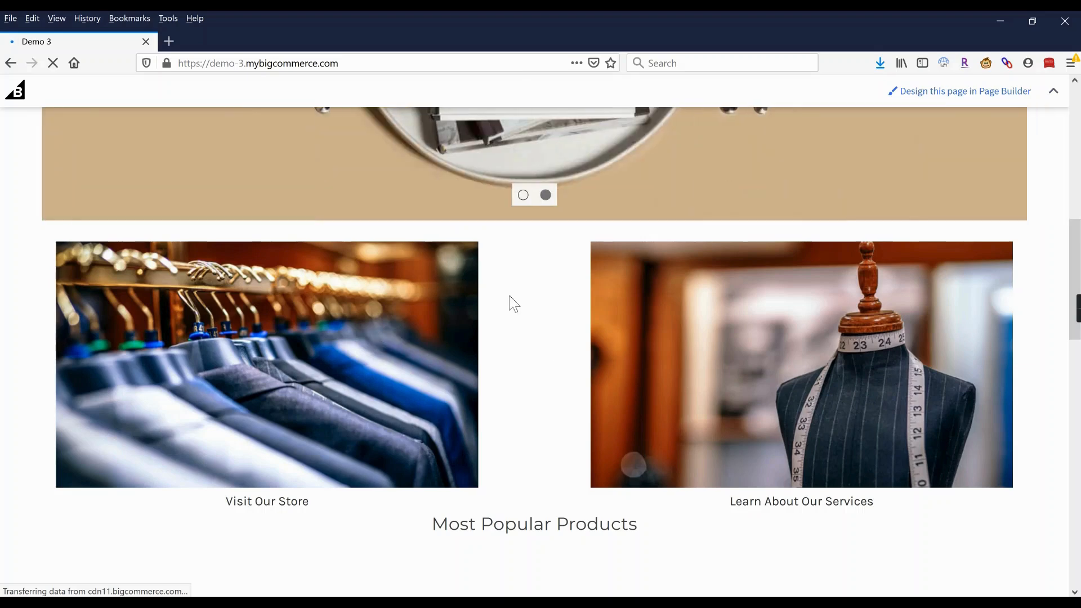
scroll(523, 307, "down", 1)
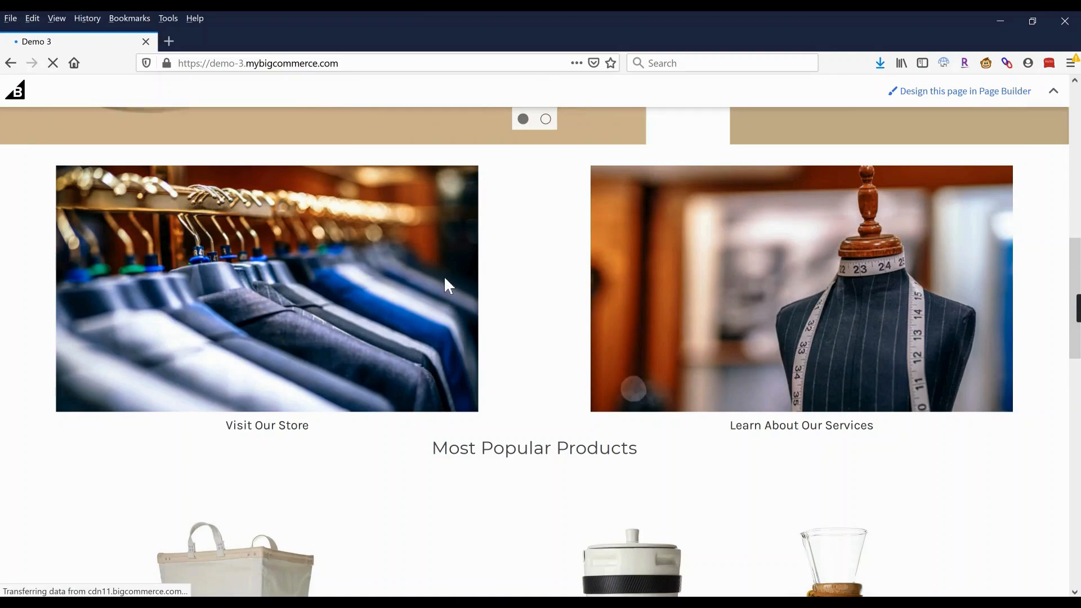
scroll(444, 275, "up", 1)
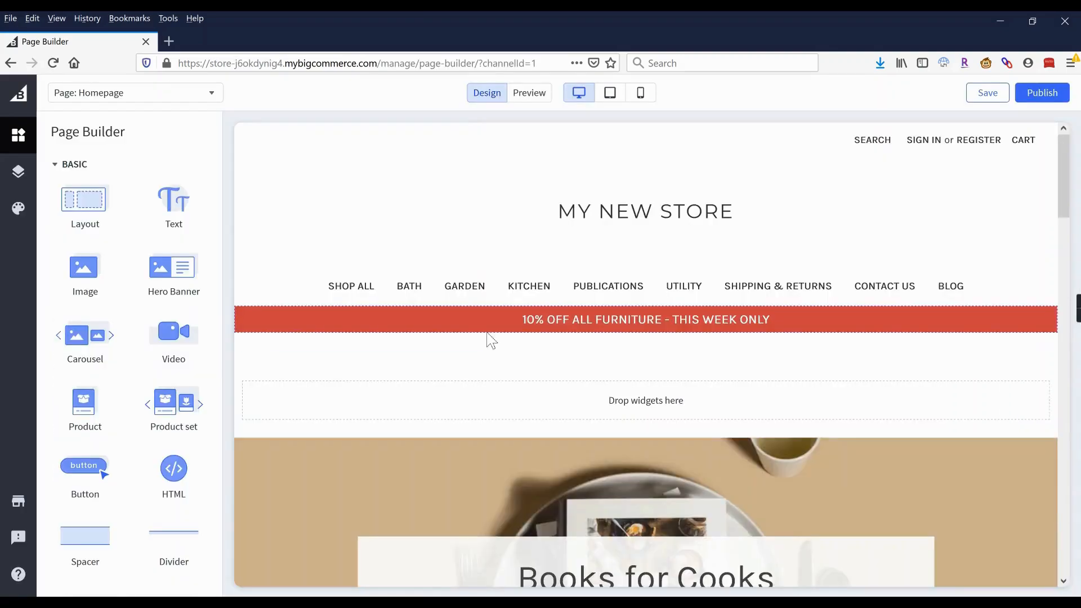
Change the two-column image layout below the homepage carousel to three columns.
scroll(487, 333, "down", 5)
scroll(488, 336, "down", 4)
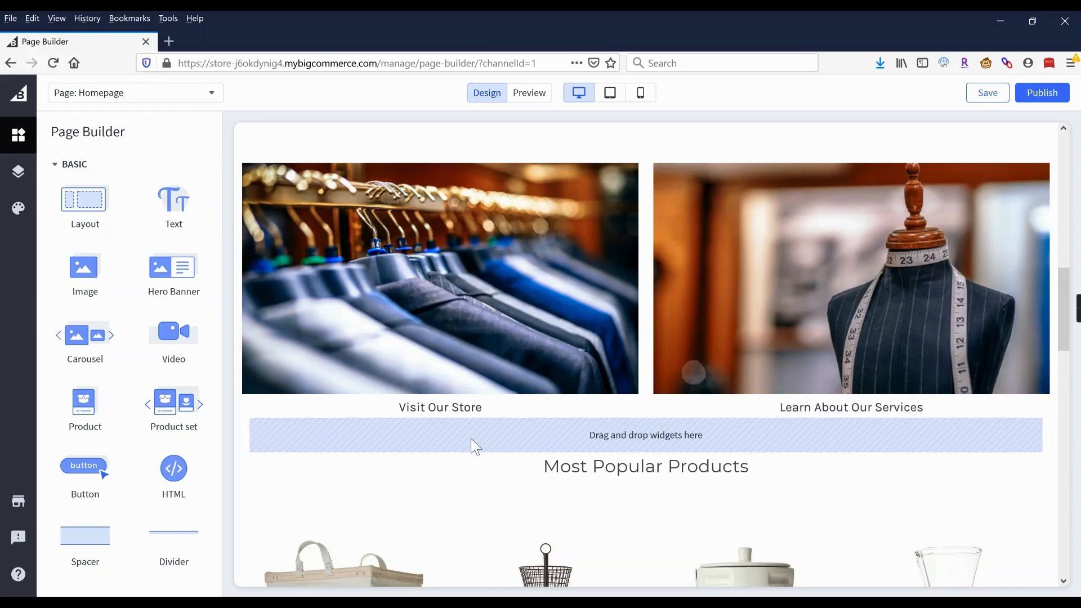
scroll(566, 427, "down", 2)
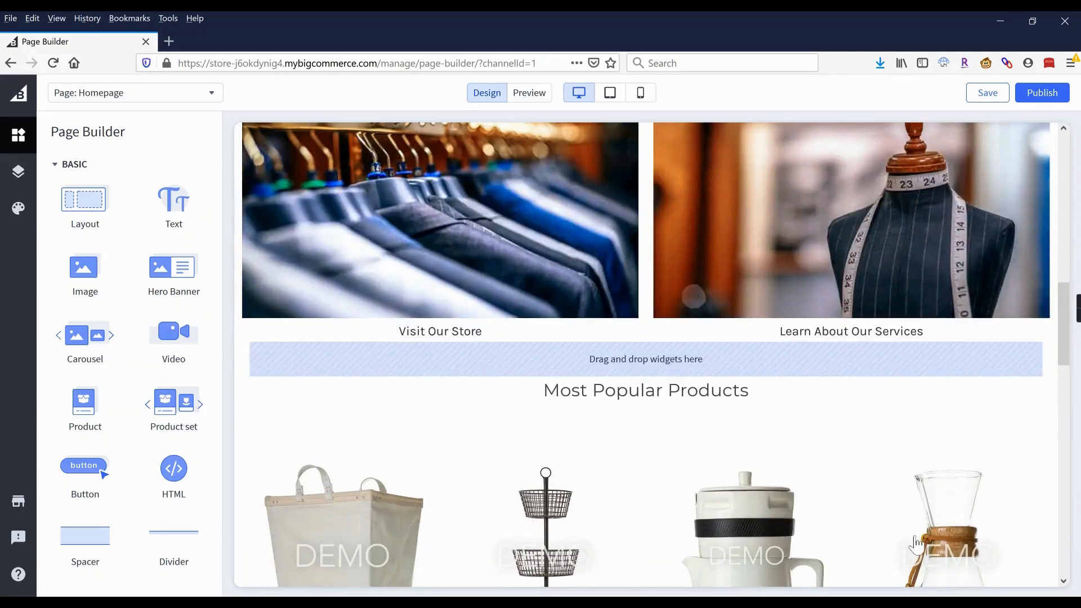
scroll(535, 362, "up", 3)
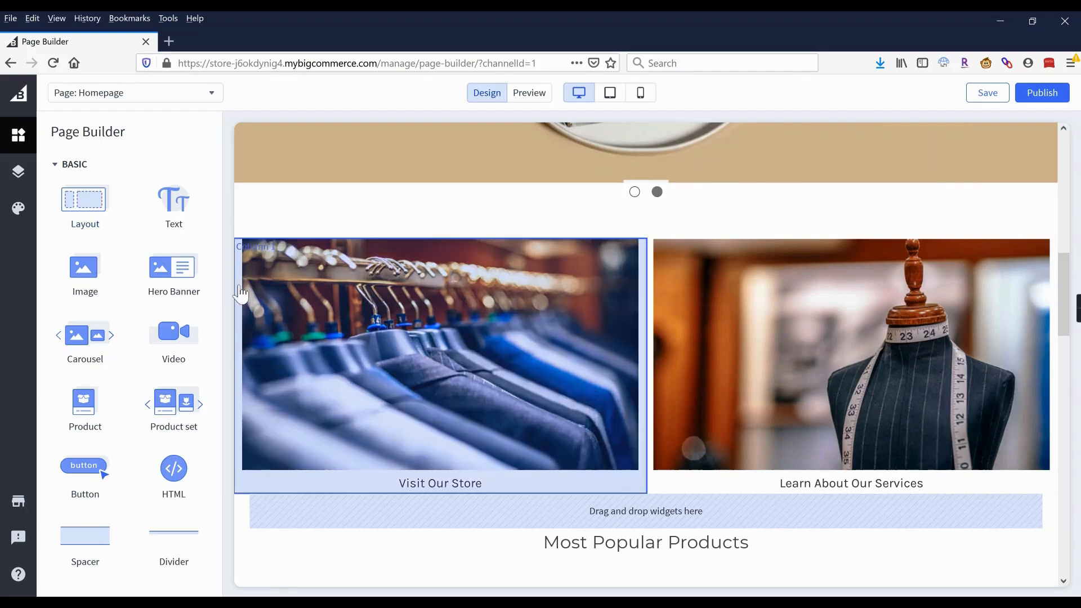
left_click(240, 292)
left_click(56, 132)
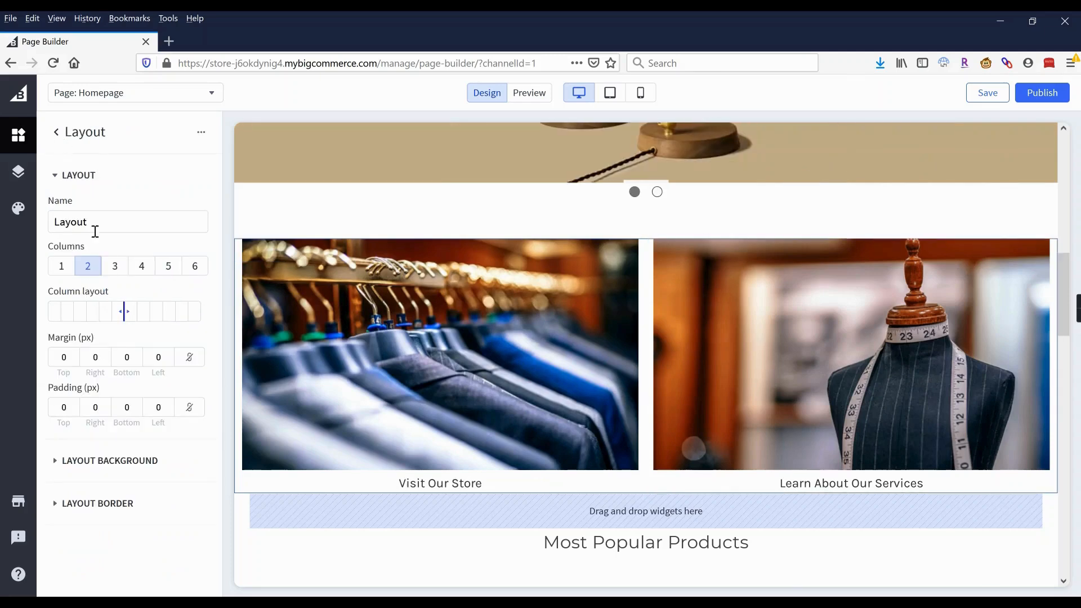
left_click(115, 266)
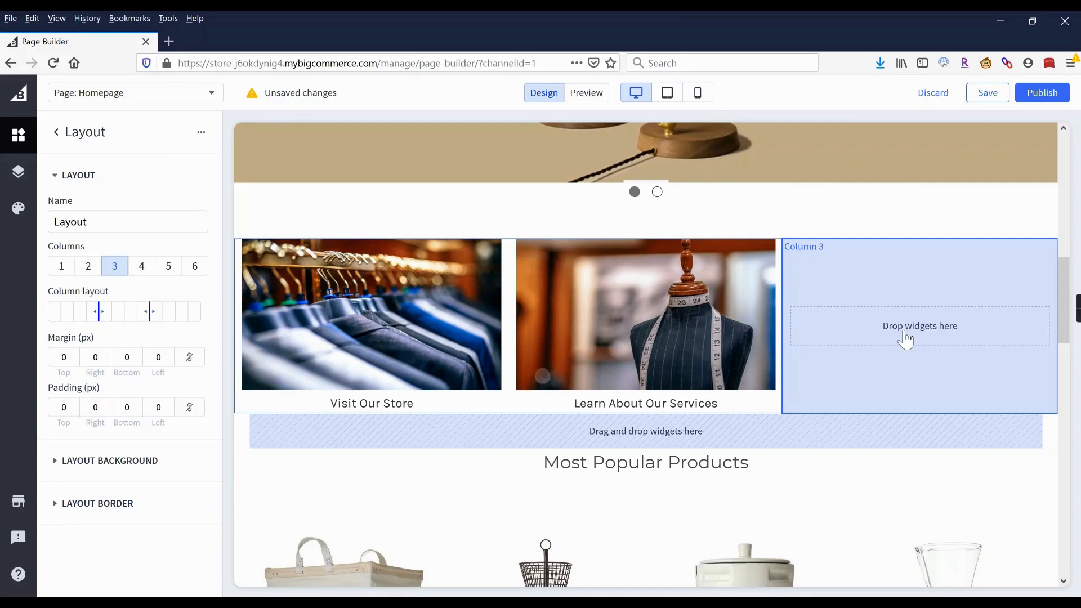
Add an image widget to the empty third column and set it to the 600 x 350px suit rack image from My Images.
left_click(56, 133)
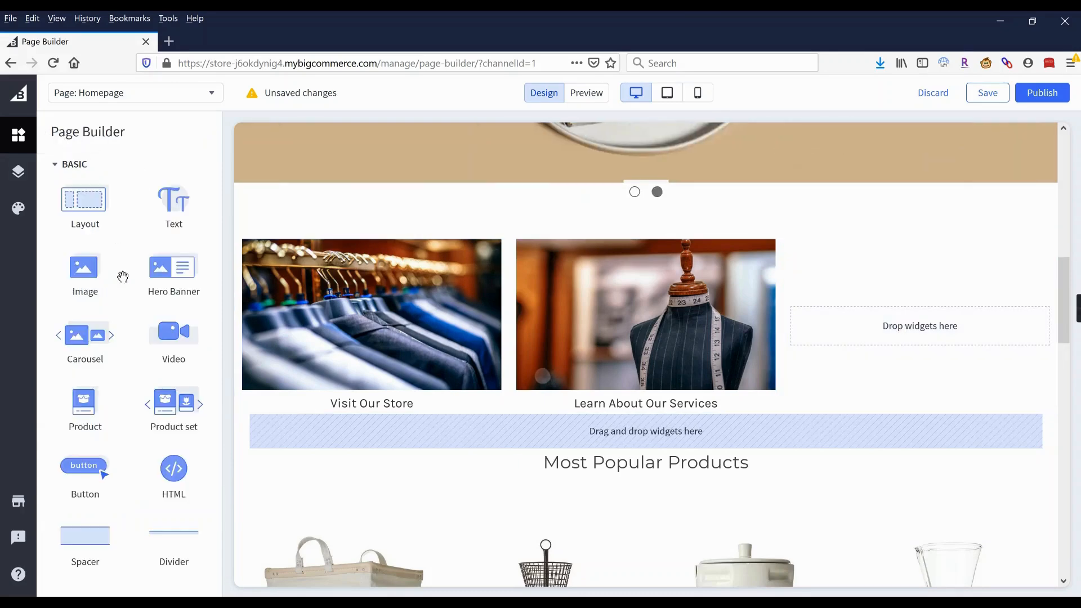
left_click_drag(86, 277, 913, 328)
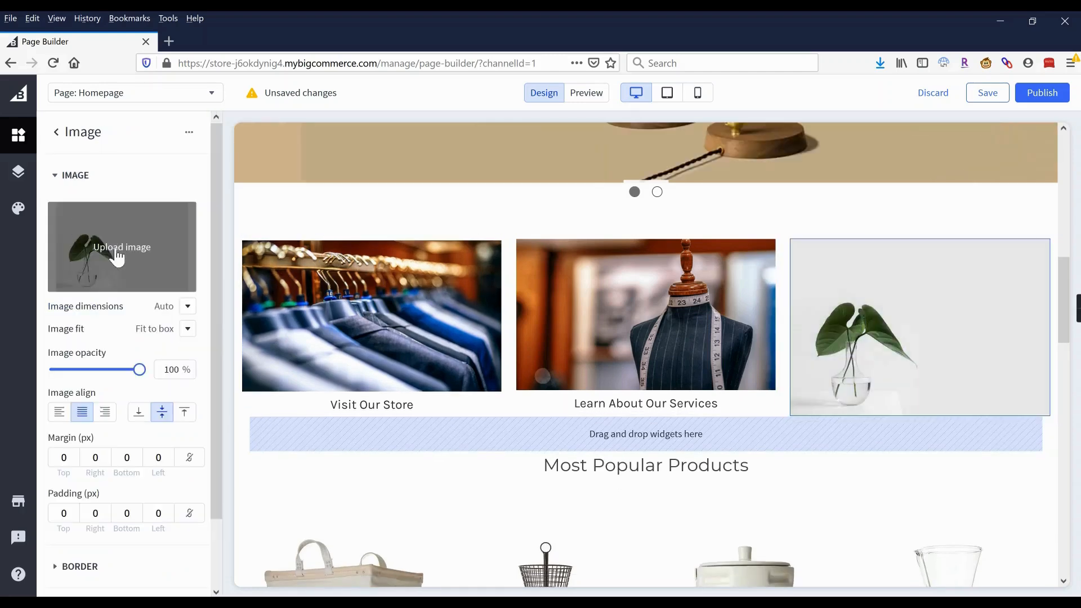
left_click(121, 248)
left_click(284, 307)
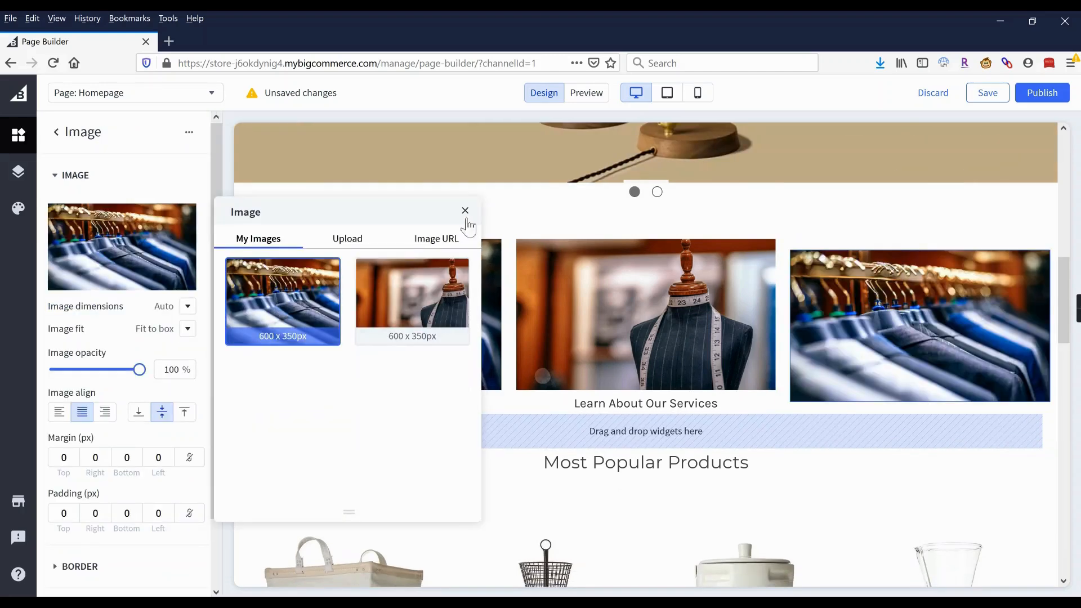
left_click(464, 211)
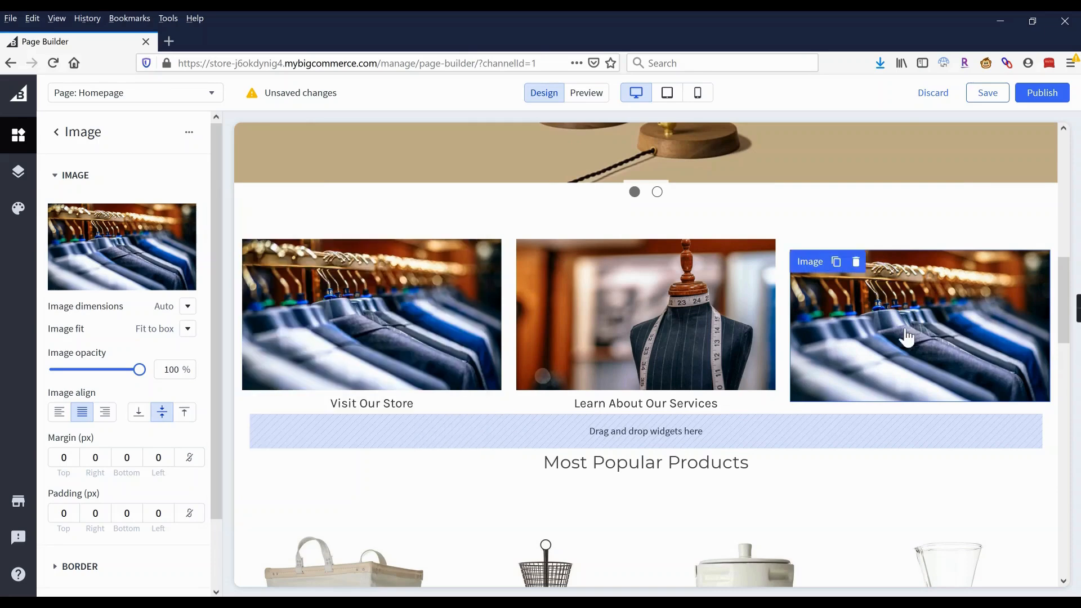
Duplicate the "Learn About Our Services" text widget under the mannequin image.
left_click(628, 416)
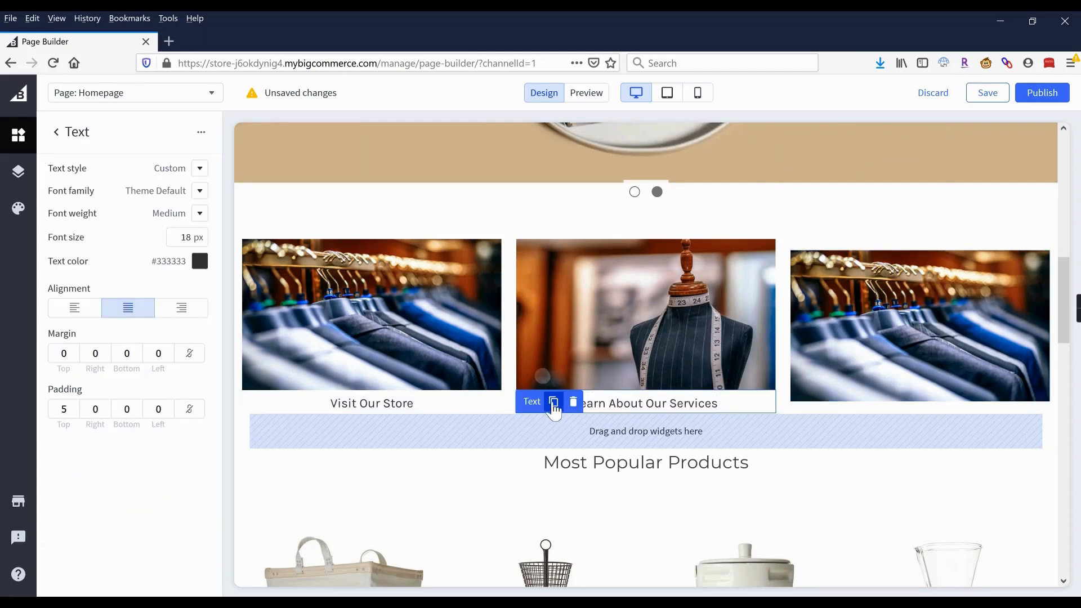
left_click(201, 132)
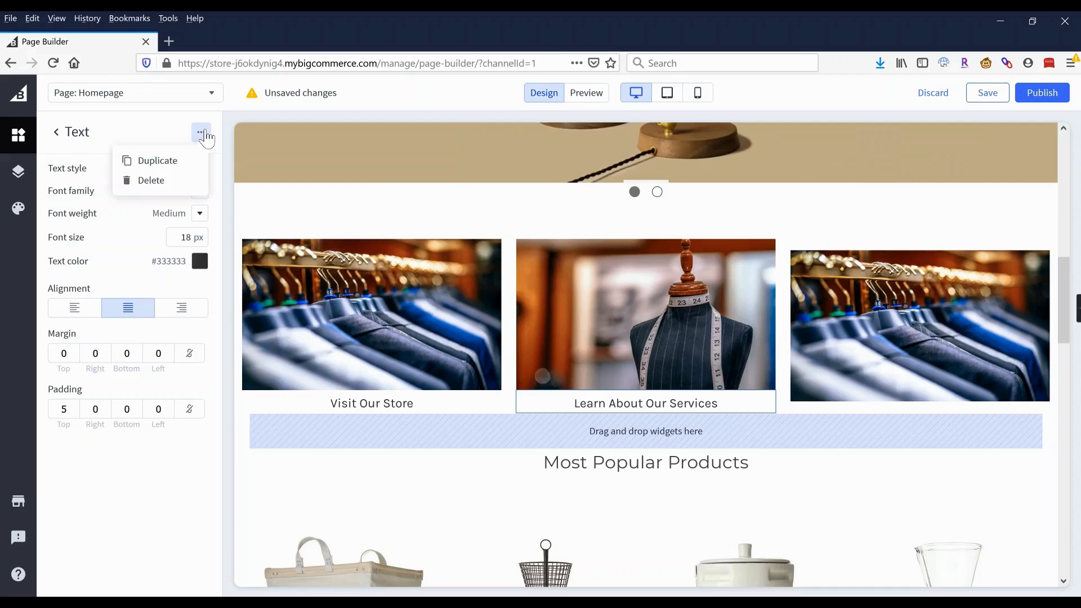
left_click(171, 162)
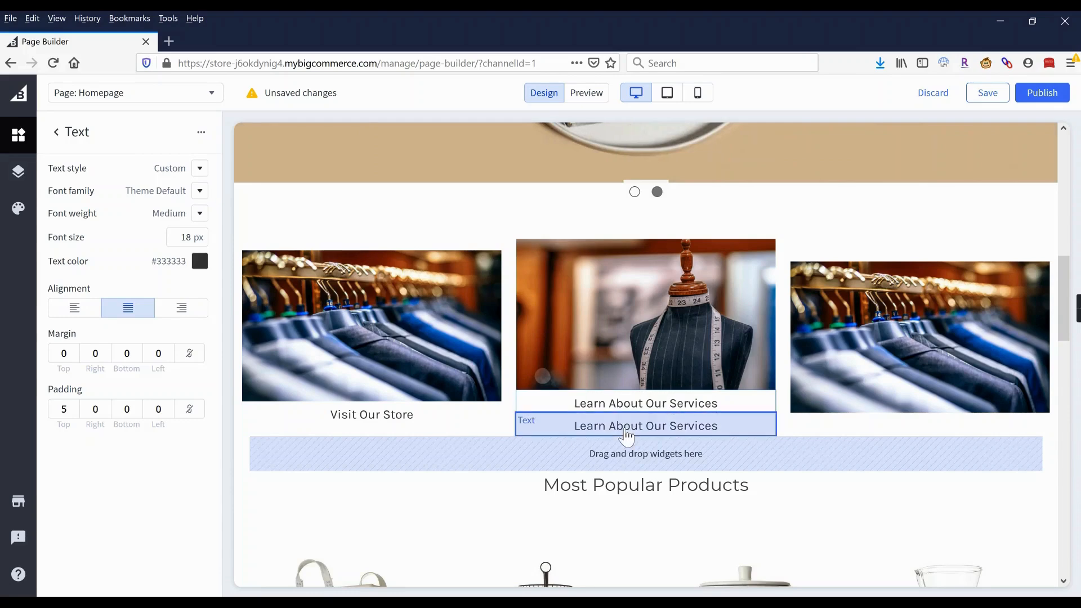
Using the layer list, move the duplicated text widget from Column 2 into Column 3 beneath its image, then return to the widget list.
left_click(56, 135)
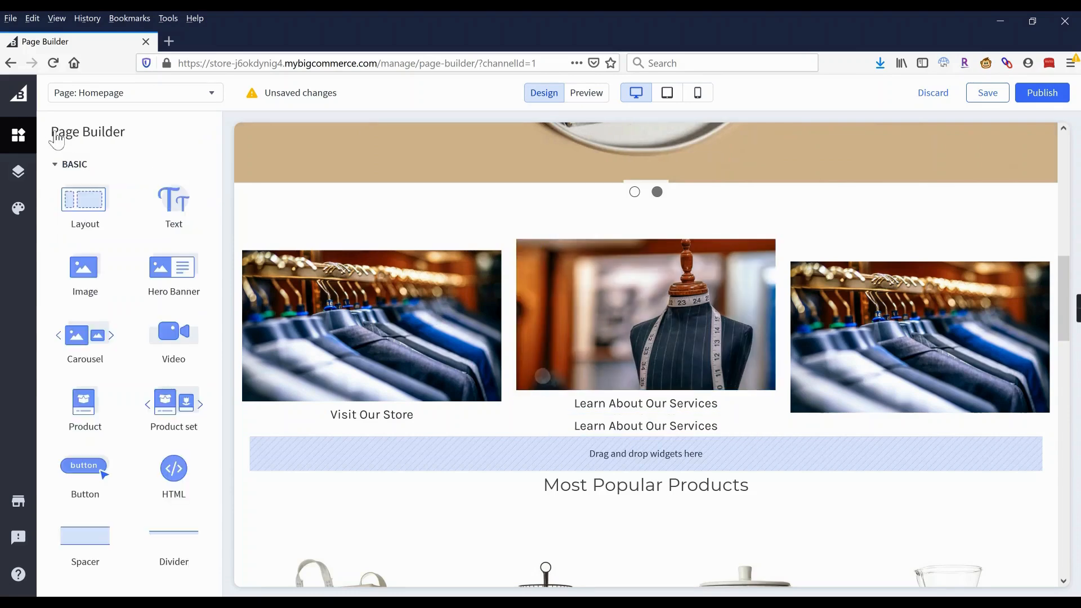
left_click(18, 173)
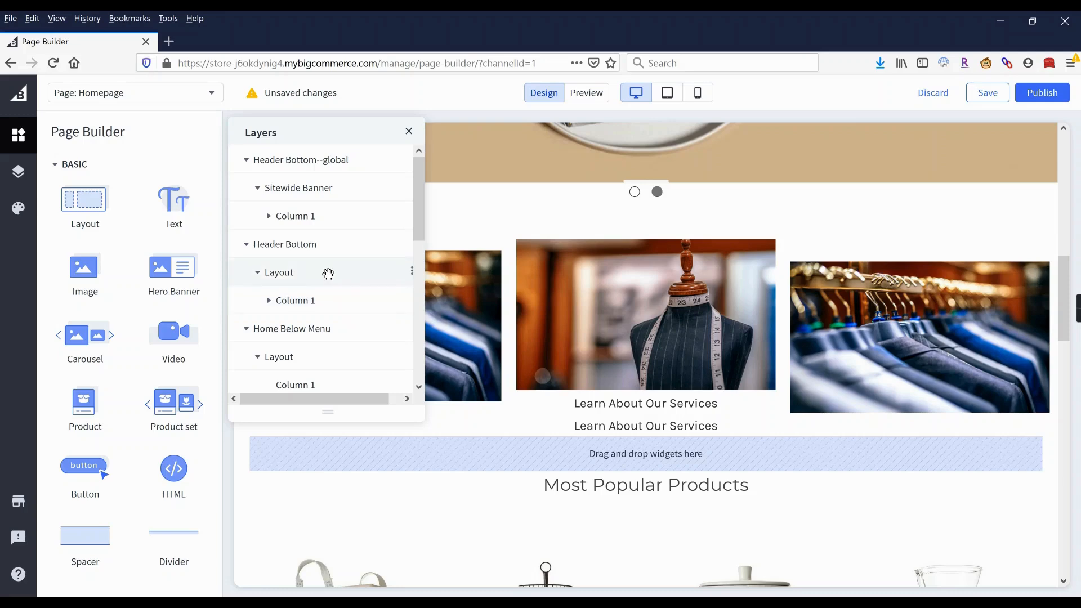
scroll(328, 275, "down", 3)
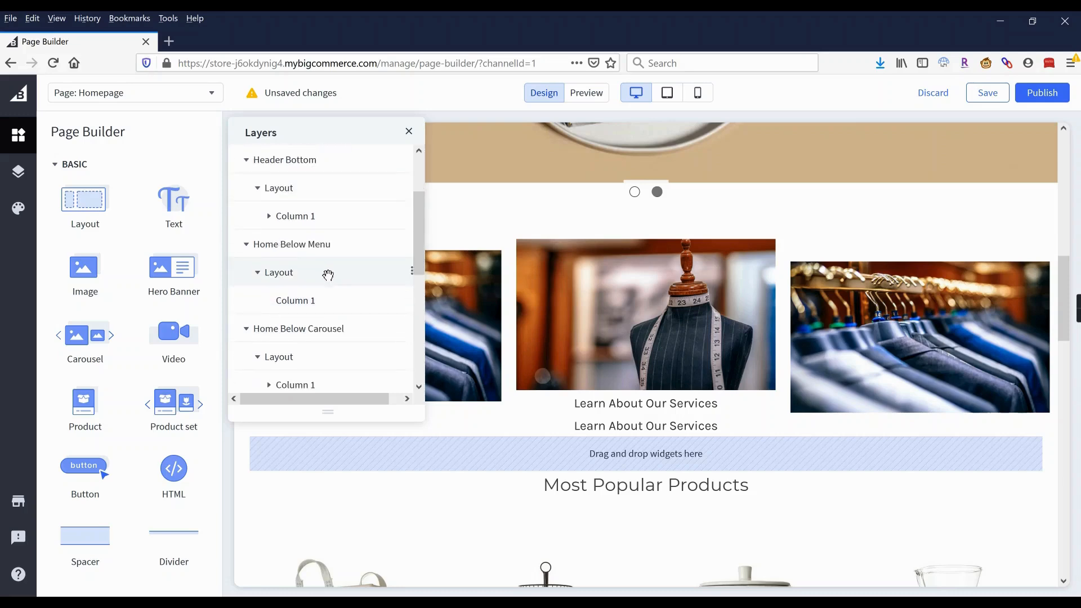
scroll(328, 274, "down", 3)
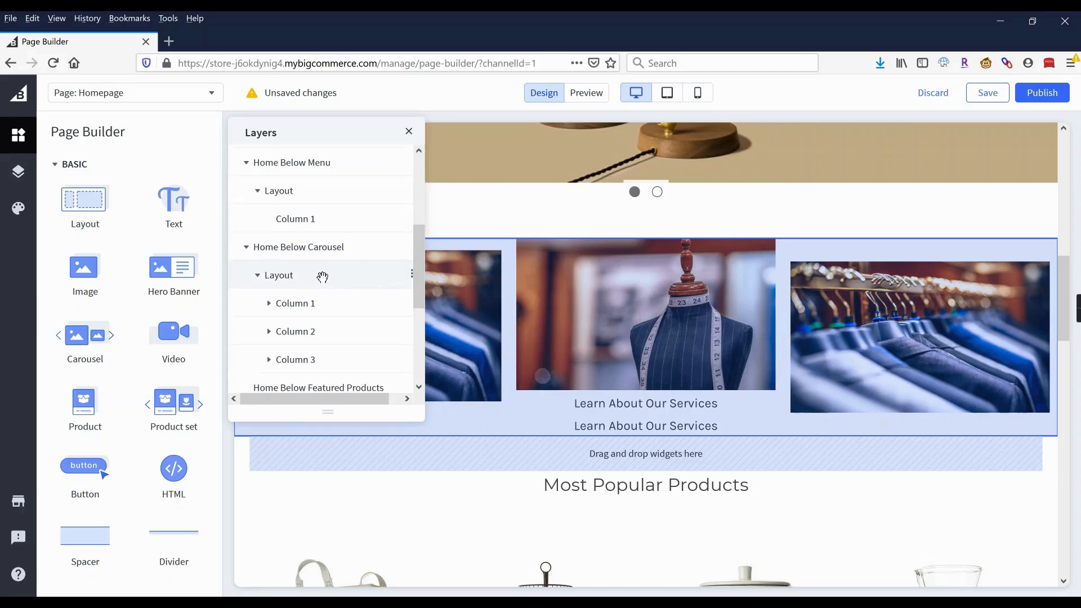
scroll(322, 276, "up", 3)
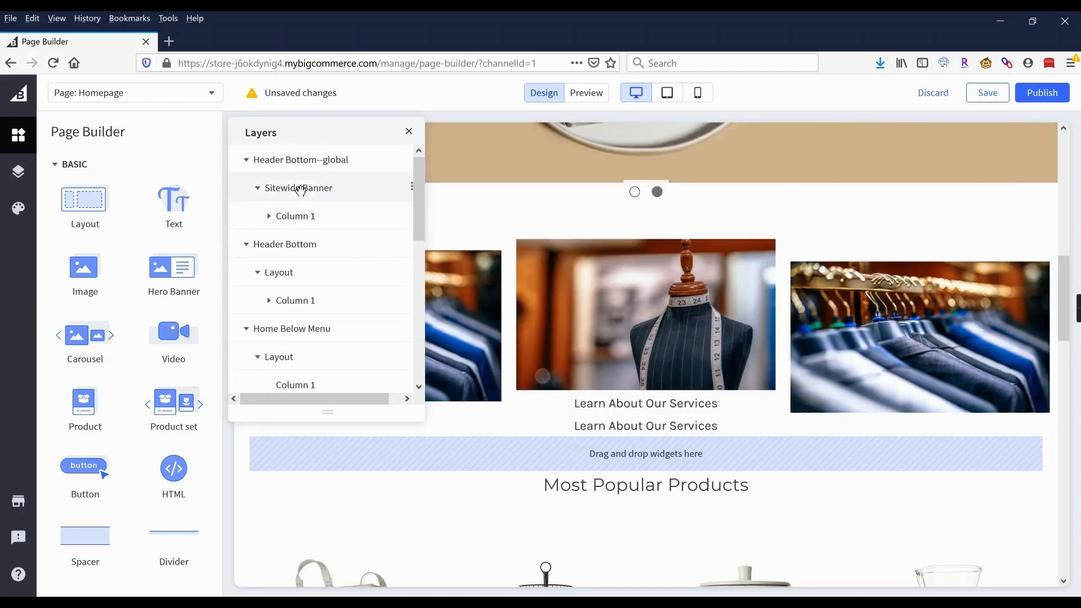
scroll(314, 245, "down", 3)
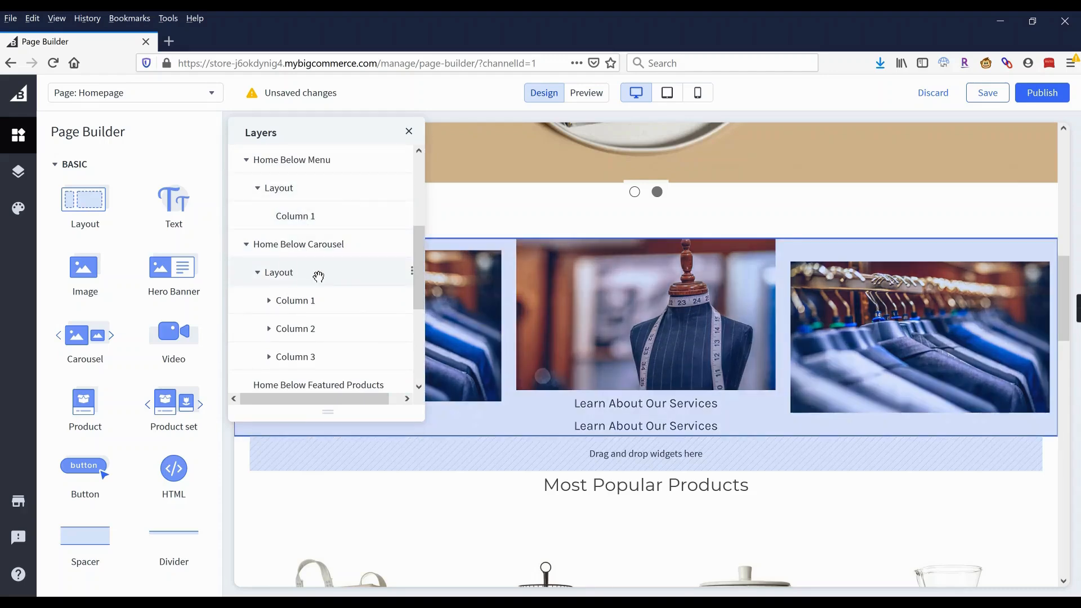
scroll(303, 287, "down", 2)
left_click(269, 244)
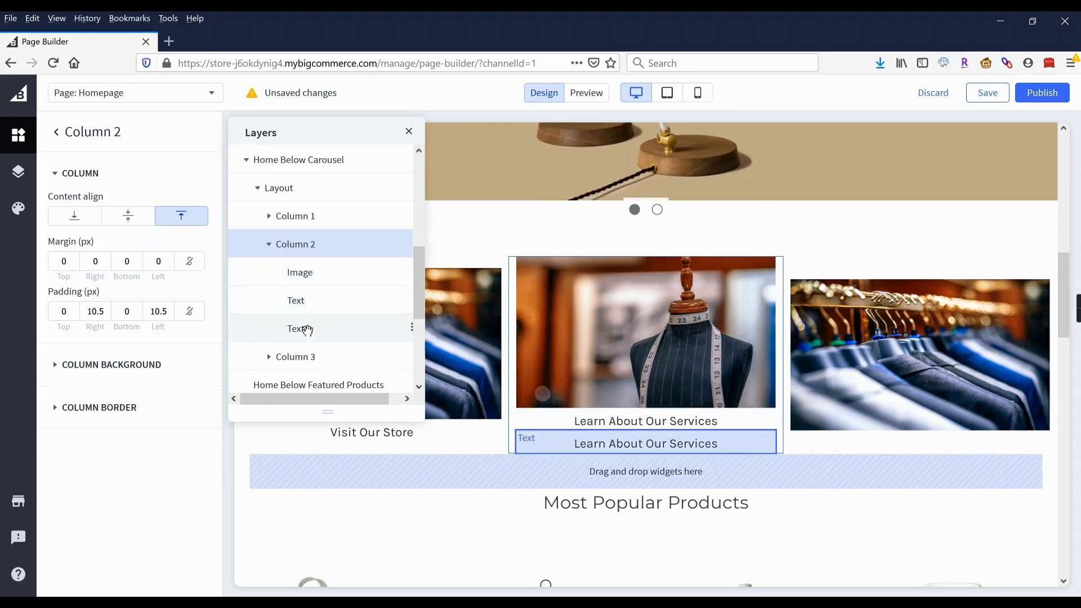
left_click(270, 363)
scroll(318, 318, "down", 2)
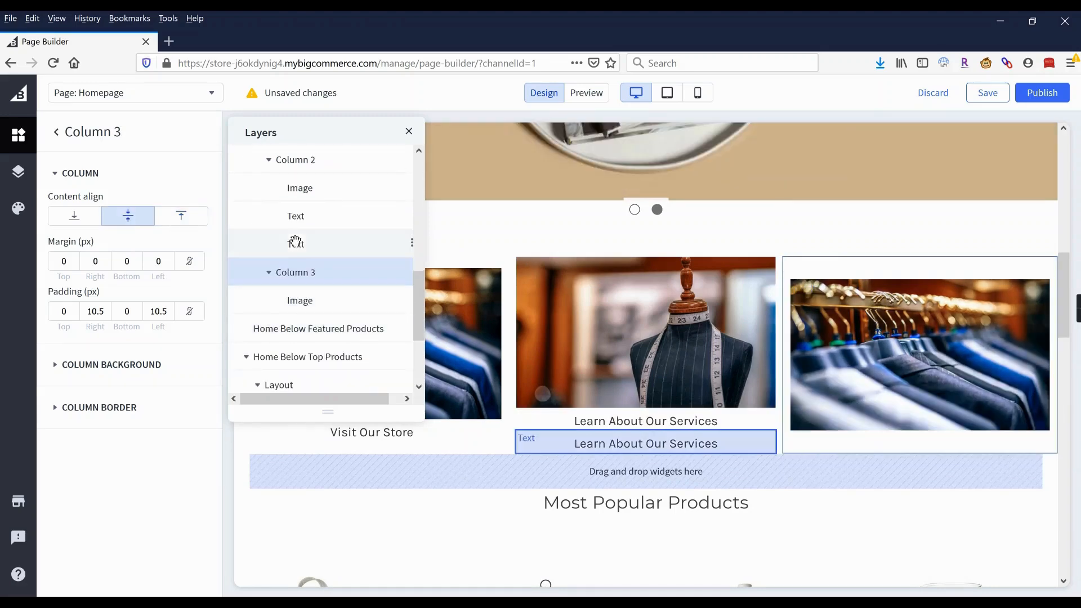
left_click_drag(296, 246, 341, 293)
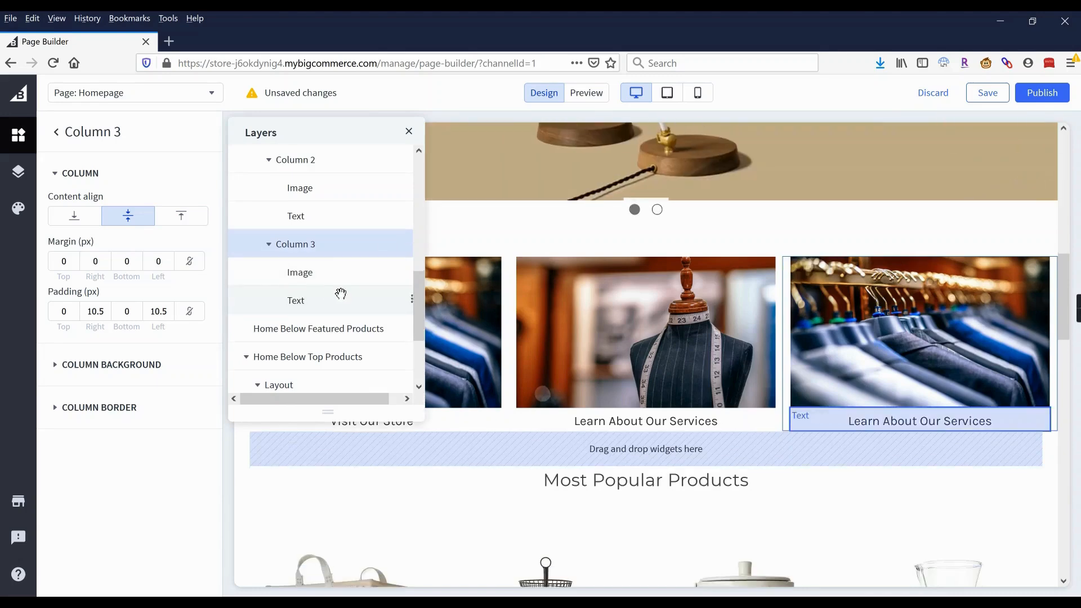
left_click(409, 131)
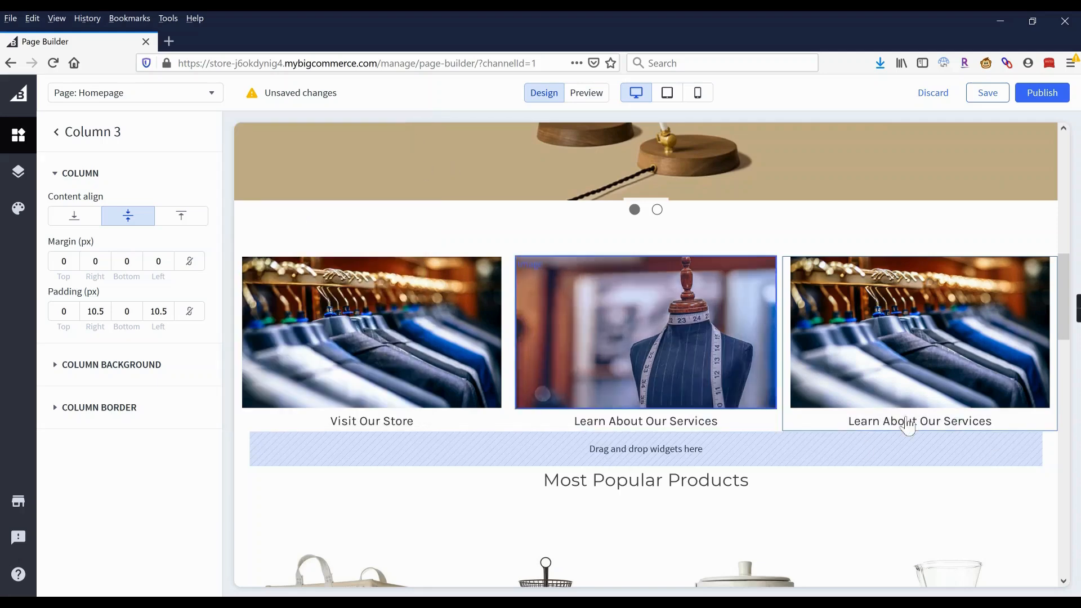
left_click(1048, 446)
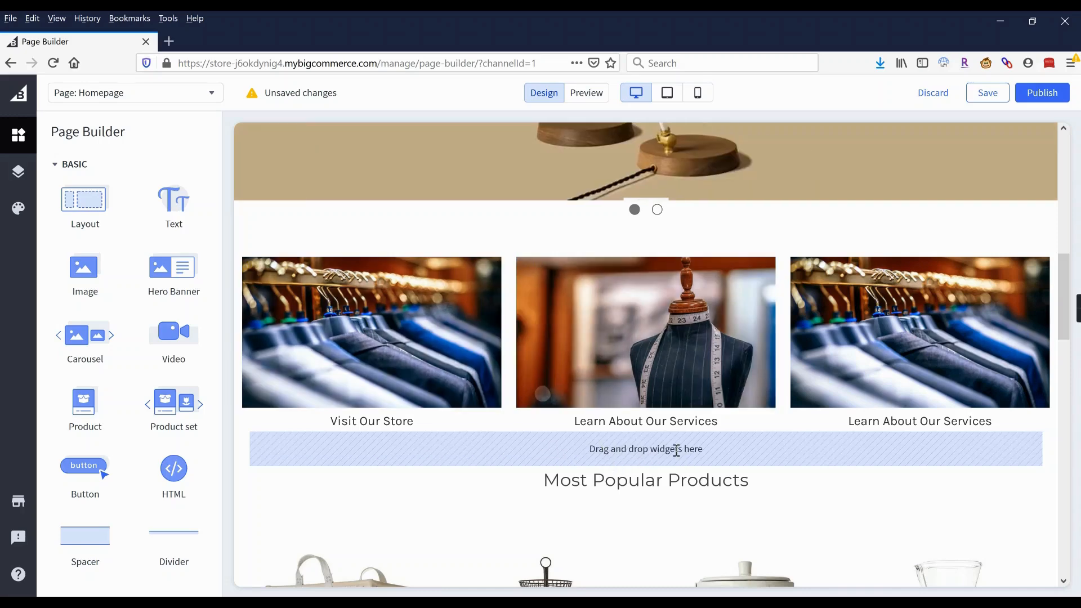
In the layer list, move the three-column layout from Home Below Carousel to the Home Below Featured Products region.
left_click(18, 175)
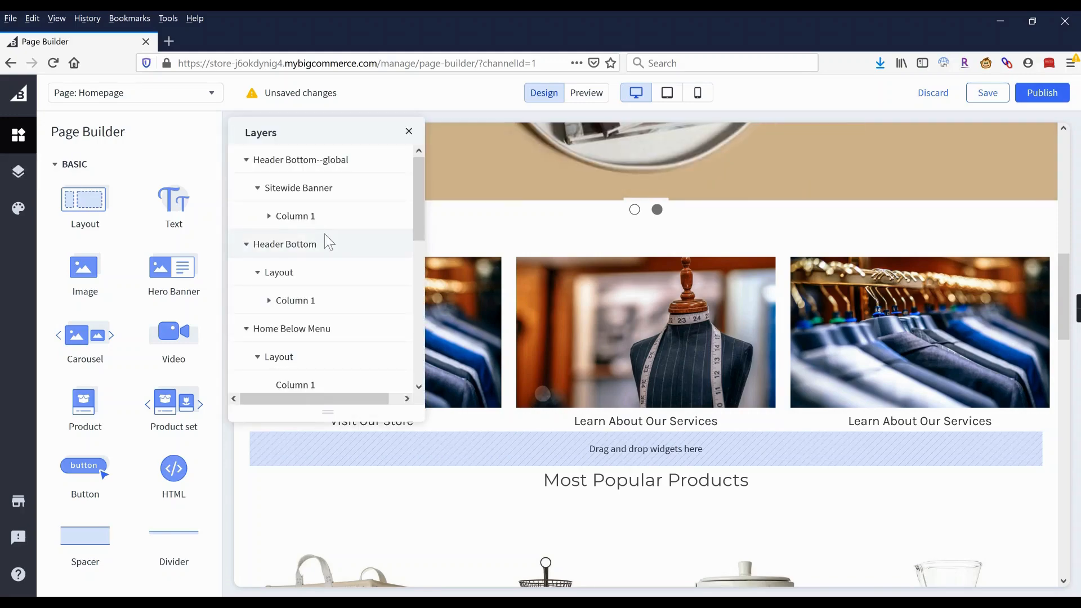
scroll(329, 242, "down", 1)
scroll(326, 237, "down", 8)
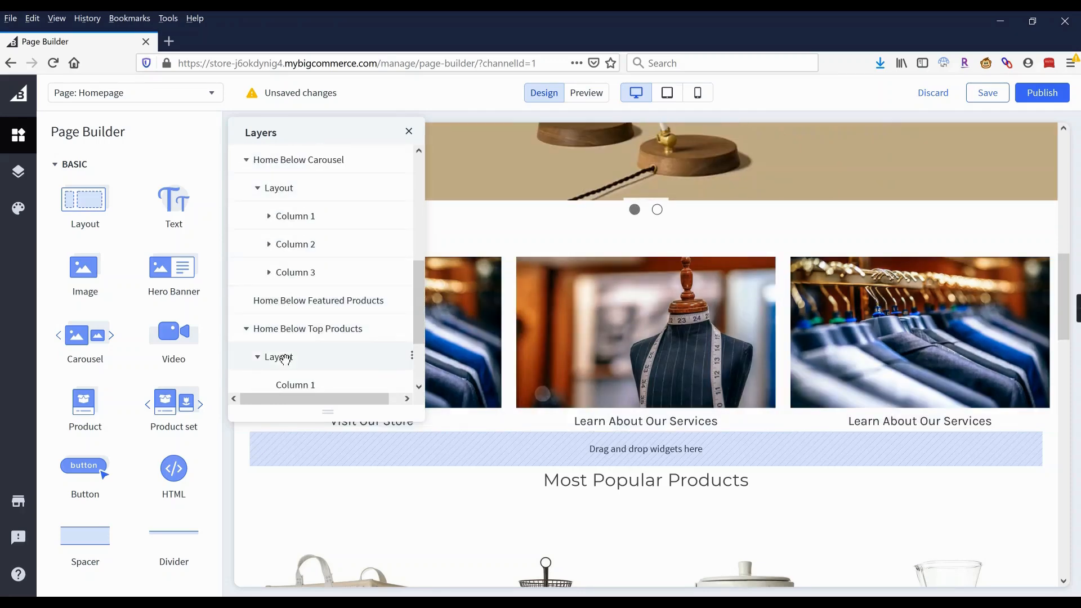
scroll(284, 355, "down", 3)
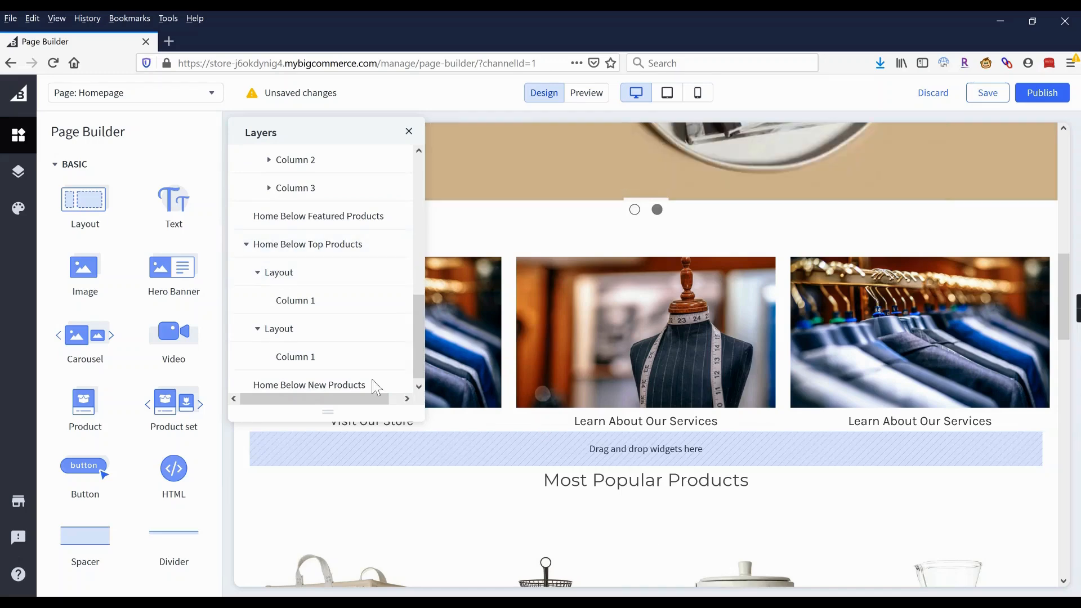
scroll(293, 343, "up", 6)
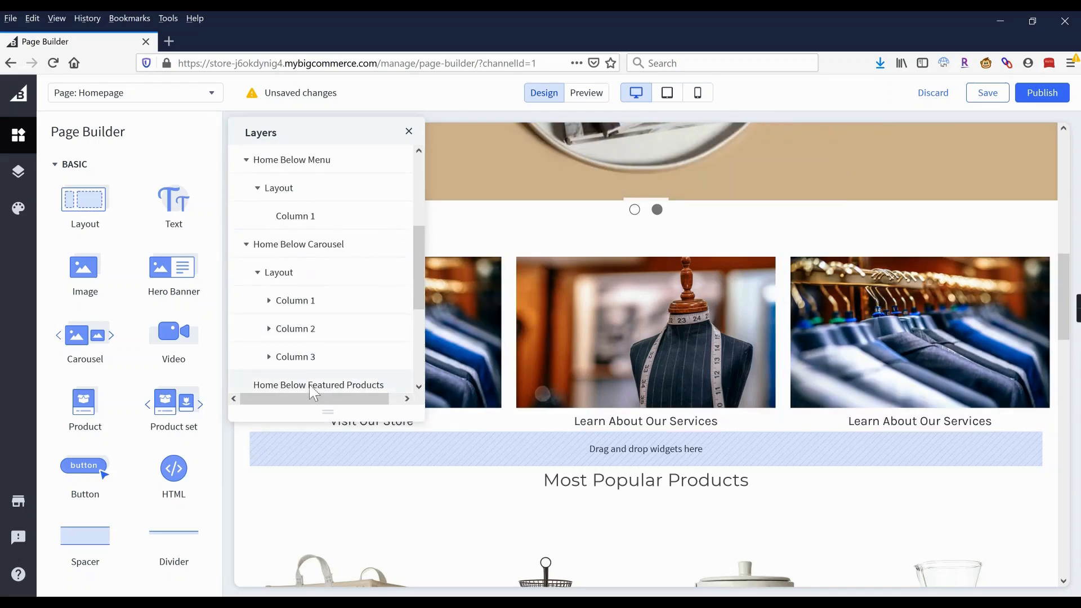
scroll(259, 341, "down", 3)
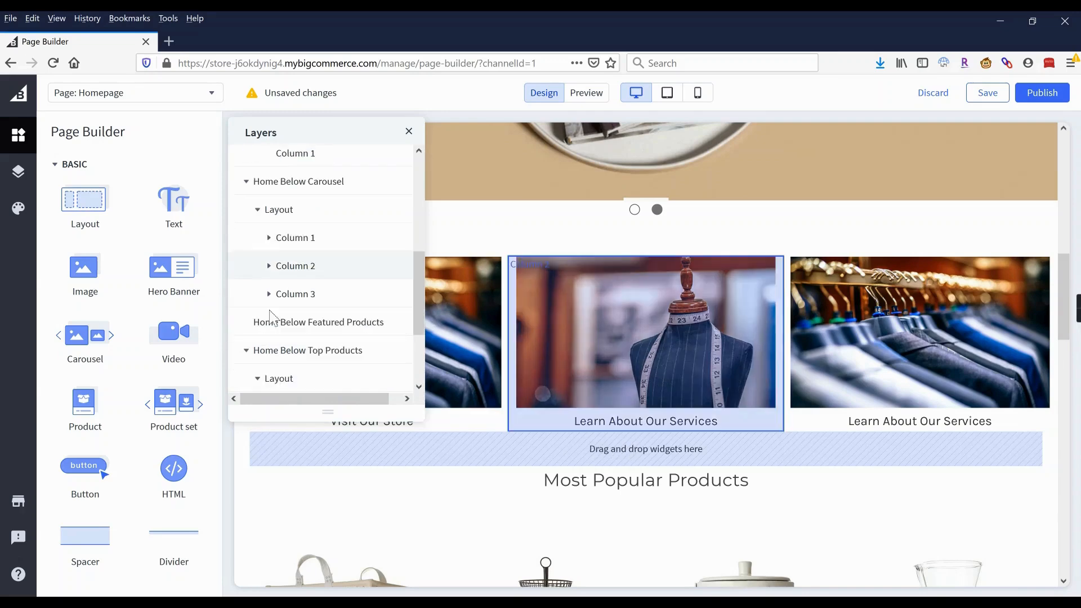
left_click_drag(284, 187, 283, 314)
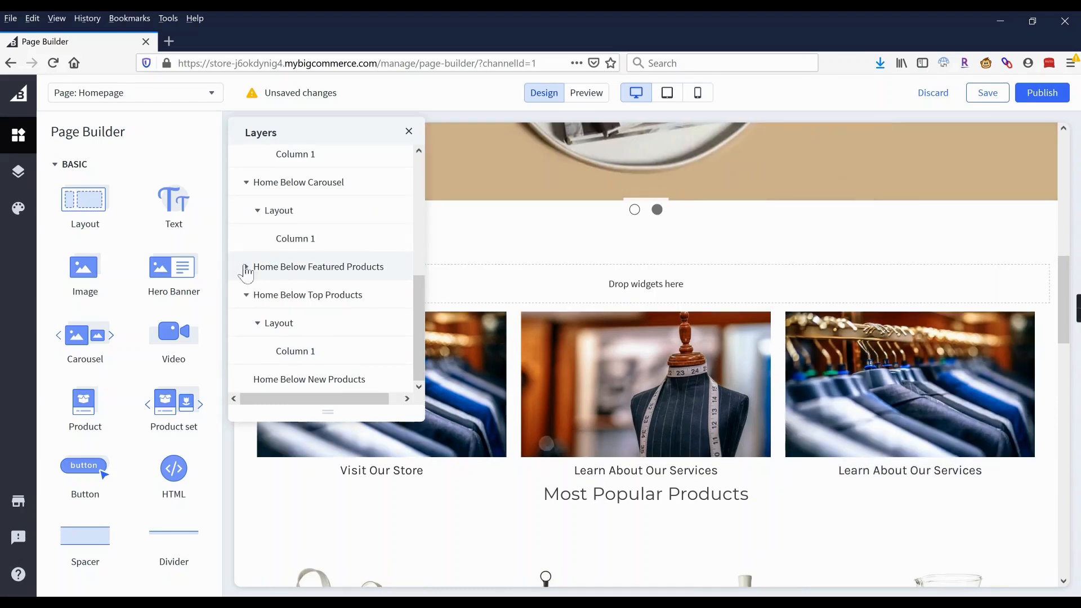
Move the three-column layout from Home Below Featured Products back into Home Below Carousel and close the layer list.
left_click(246, 267)
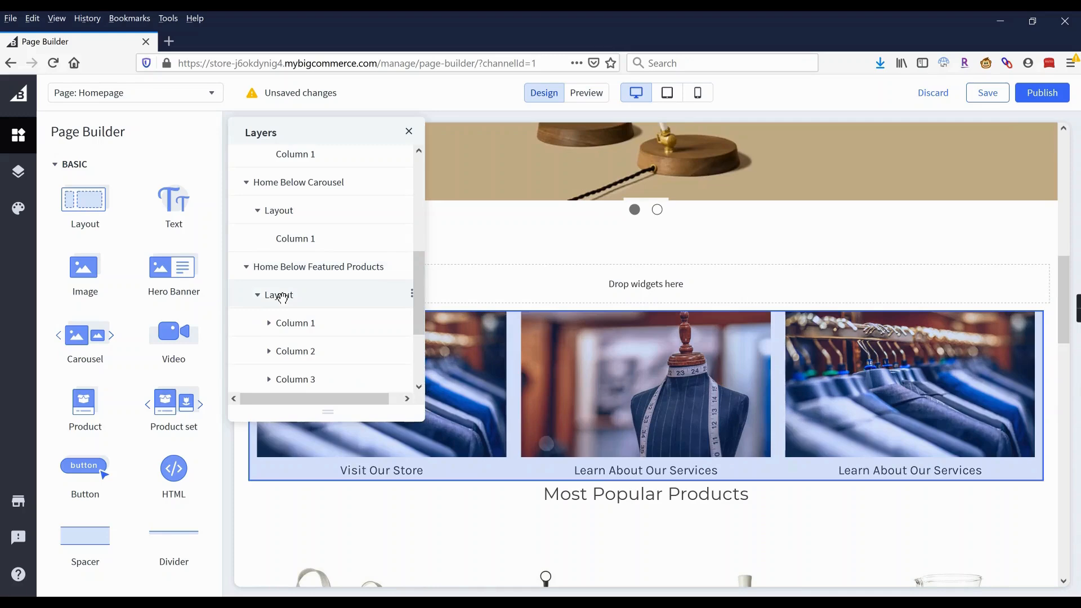
left_click_drag(280, 295, 284, 186)
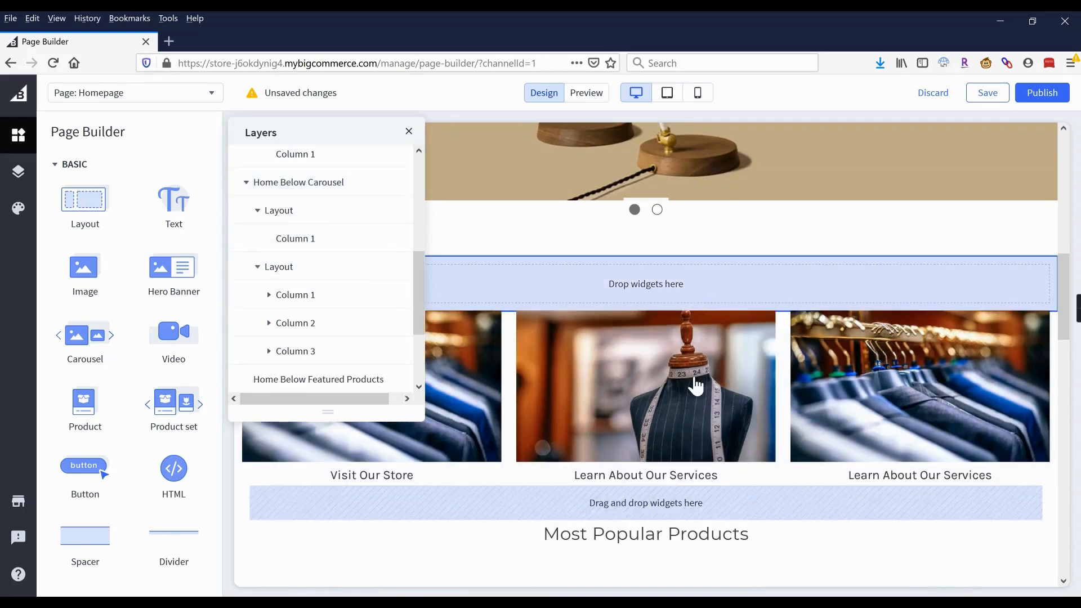
left_click(409, 131)
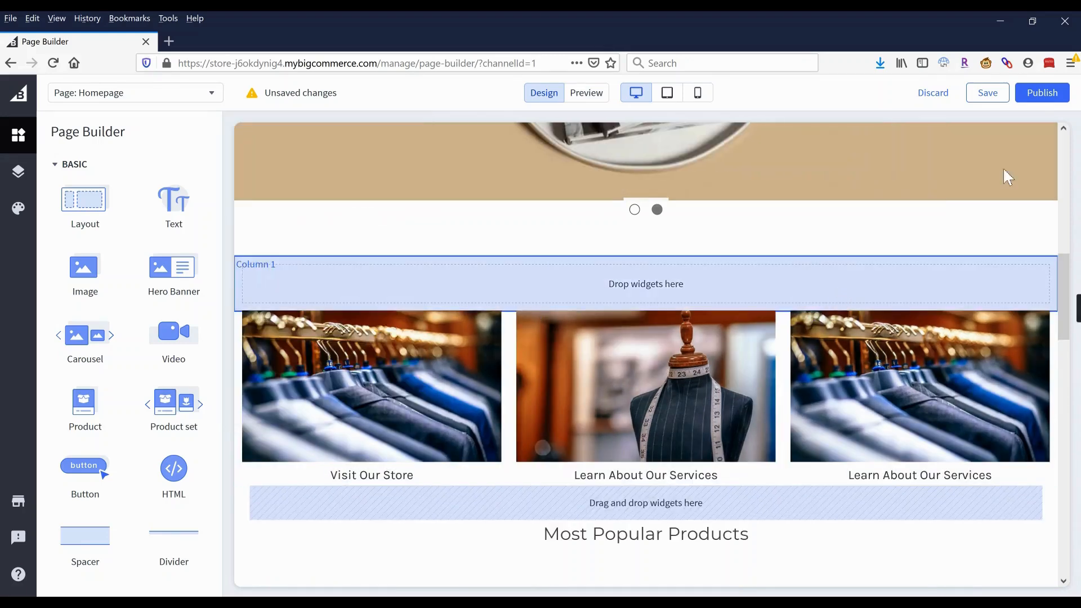
Publish the homepage and reload the live storefront to check the three-column image section above Most Popular Products.
left_click(1036, 94)
left_click(664, 381)
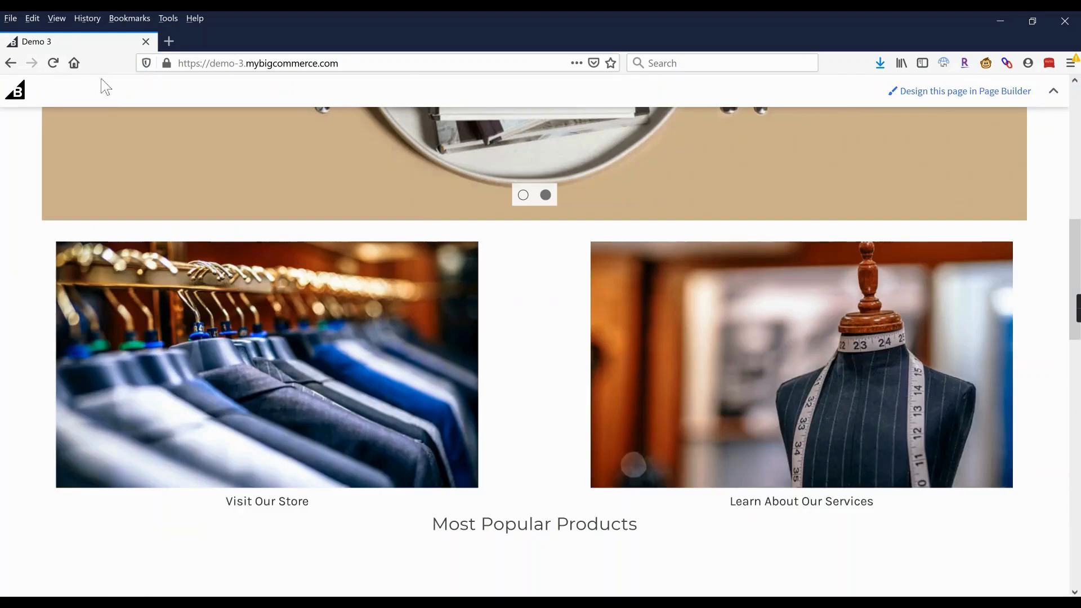
left_click(53, 63)
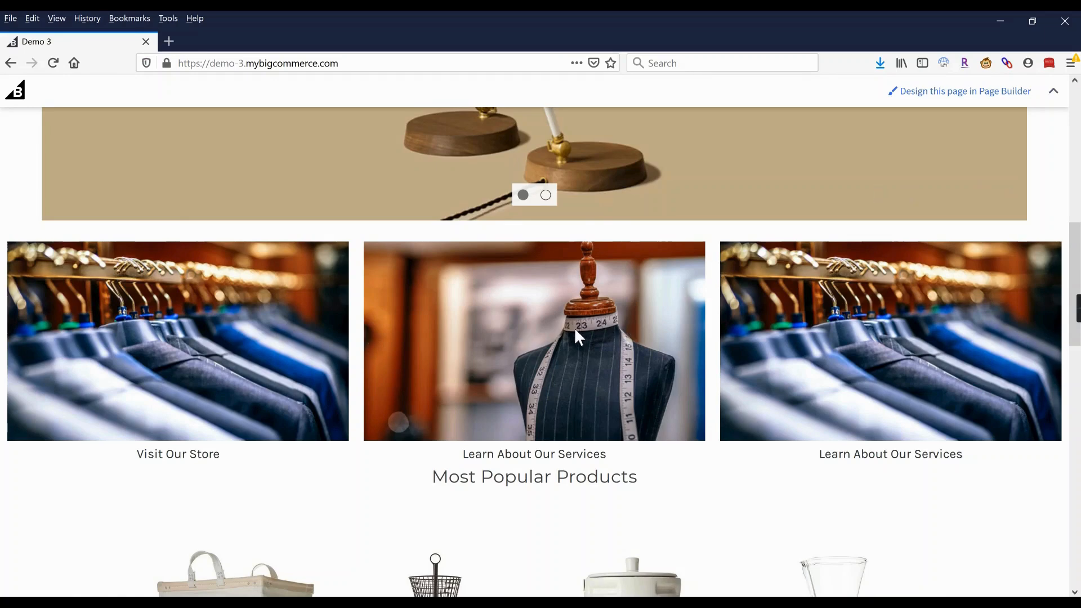
scroll(576, 332, "down", 2)
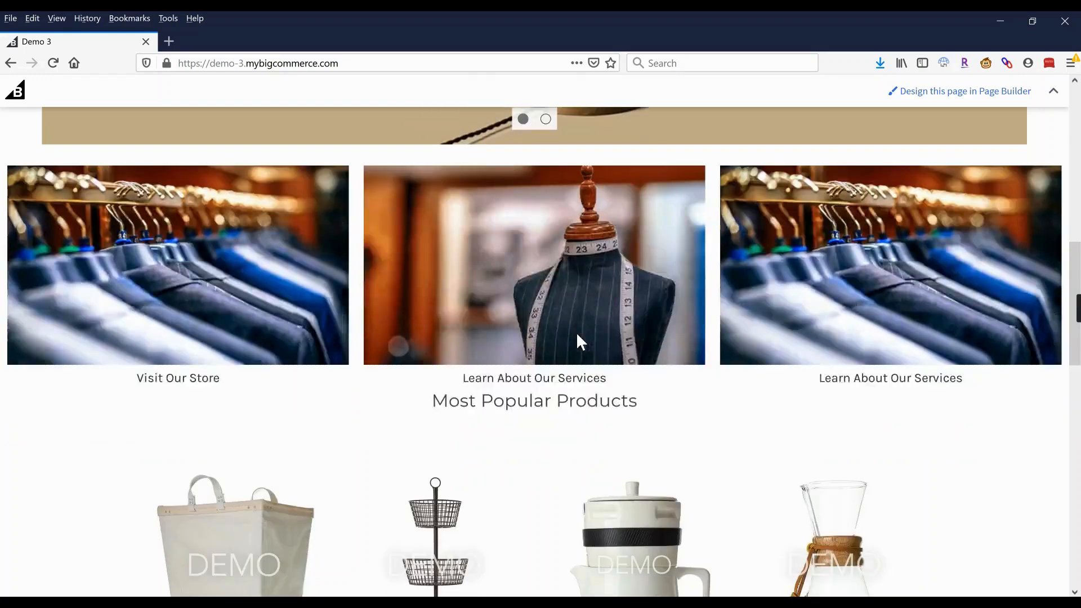
Examine the spacing around the three image captions on the live storefront at full width and in a narrow, mobile-sized window.
scroll(576, 332, "up", 4)
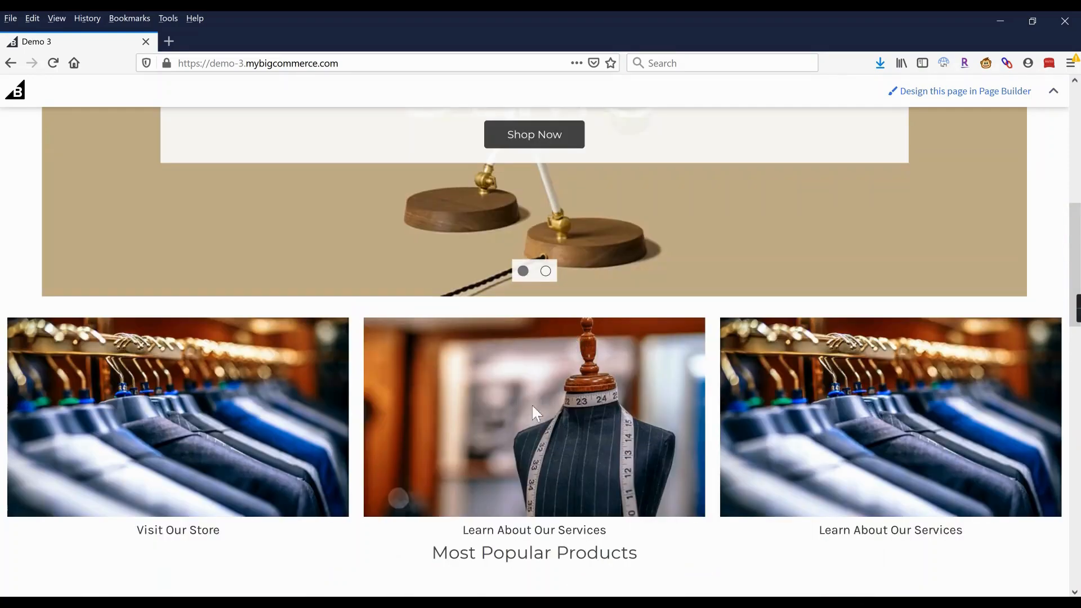
scroll(776, 403, "down", 2)
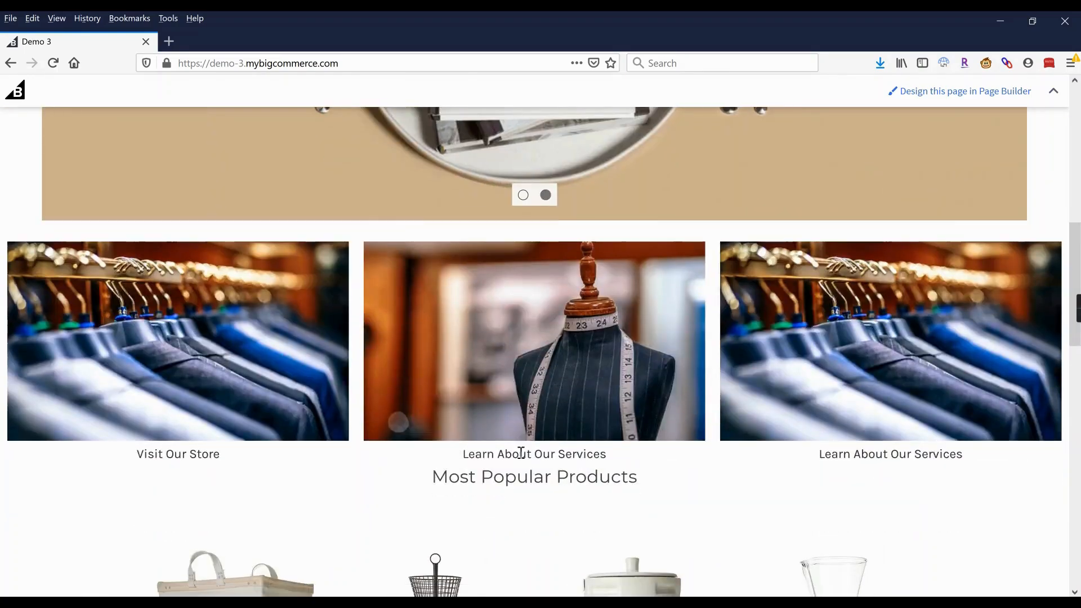
scroll(521, 453, "down", 2)
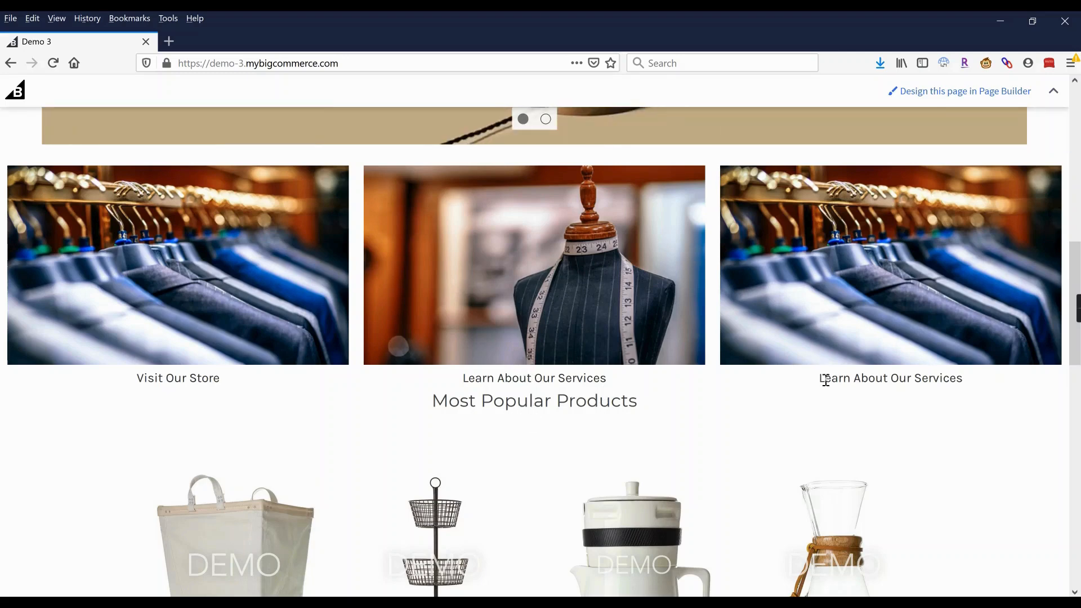
left_click(1033, 21)
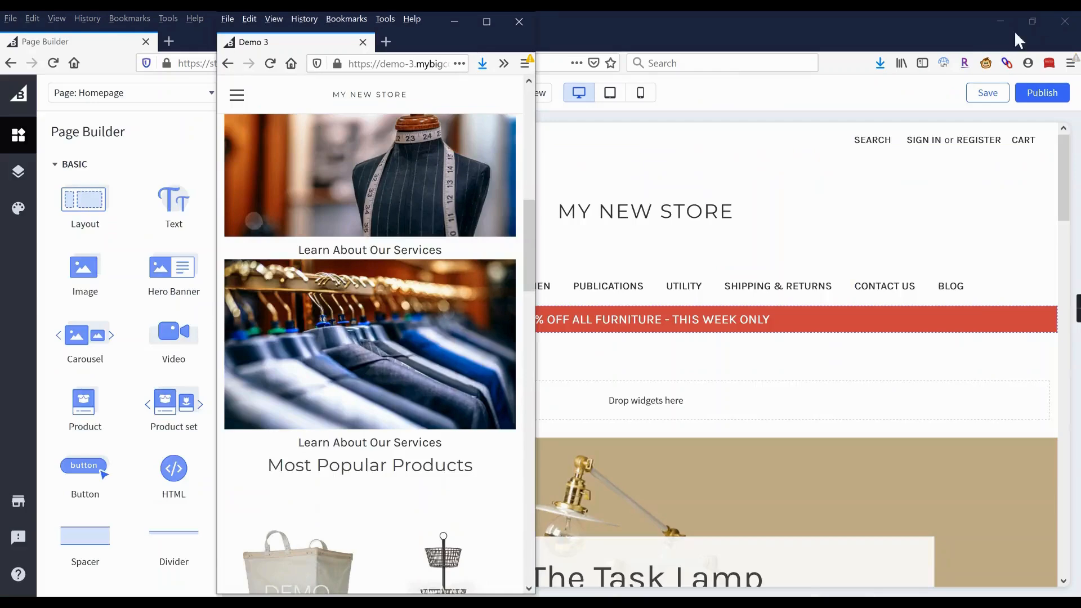
scroll(366, 326, "up", 5)
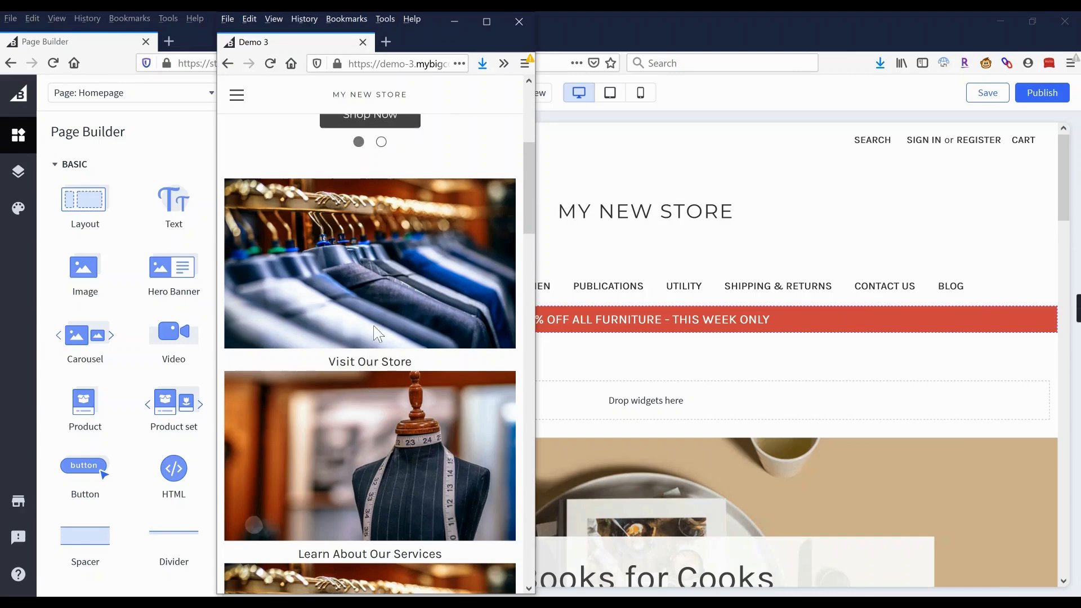
scroll(378, 231, "down", 2)
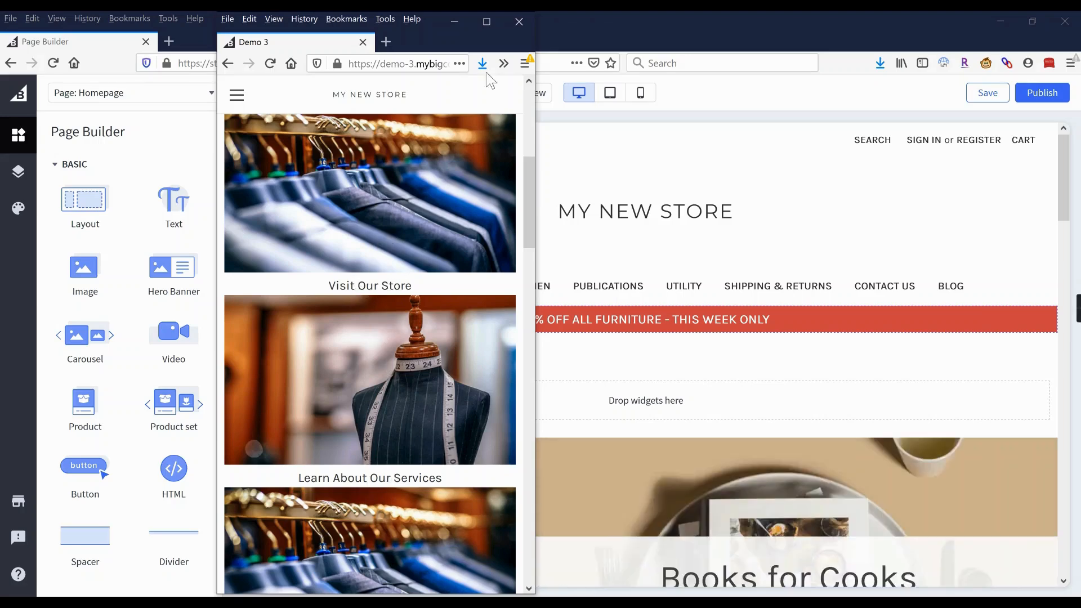
left_click(480, 21)
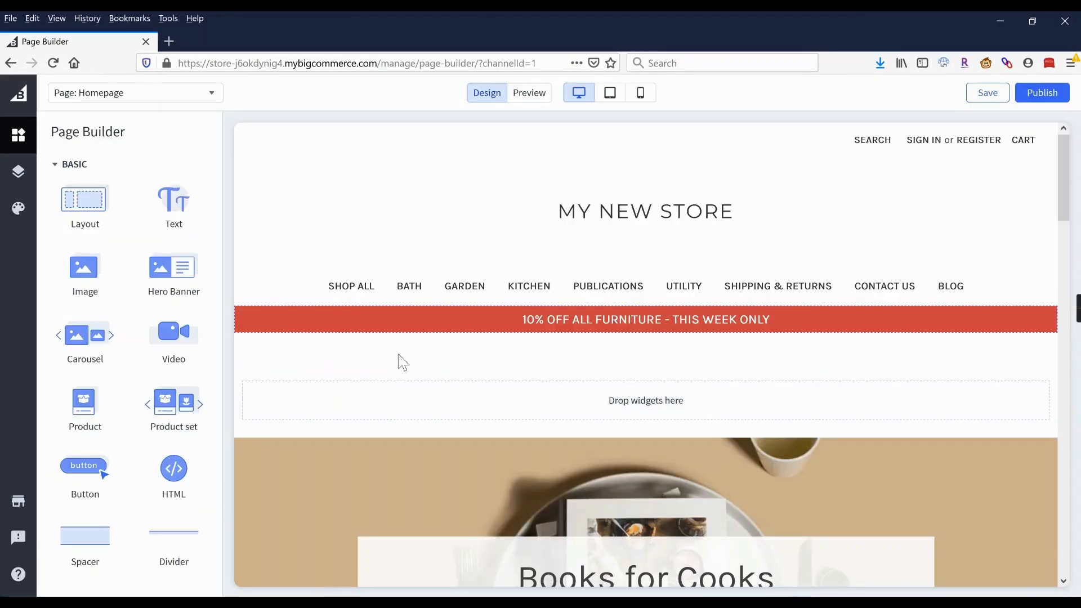
Add a spacer beneath the Visit Our Store caption in the three-column section and set its height to 20 px.
scroll(398, 361, "down", 8)
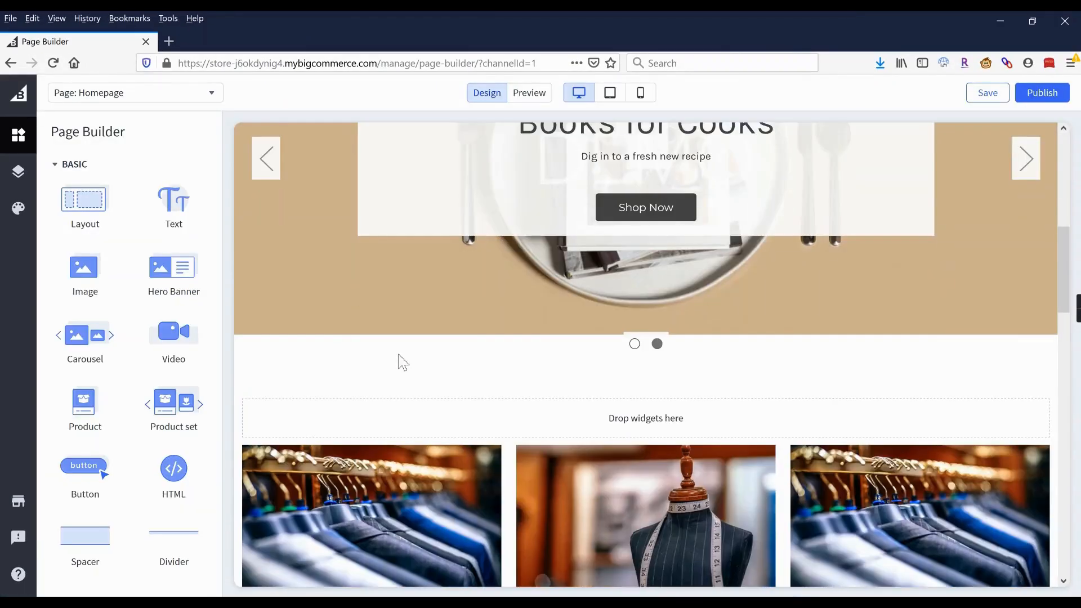
scroll(403, 362, "down", 5)
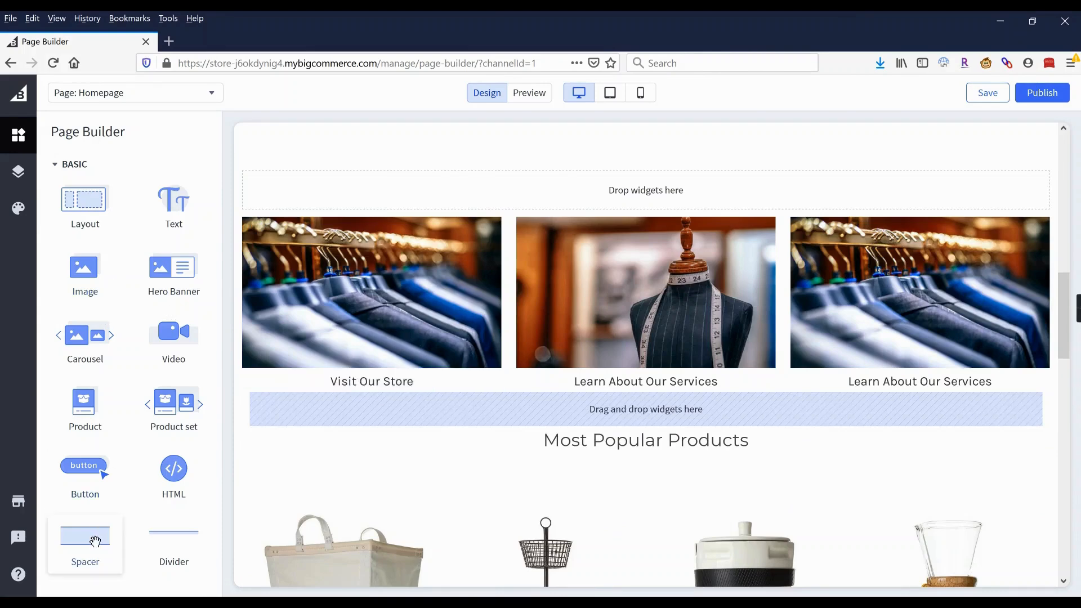
left_click_drag(86, 539, 340, 391)
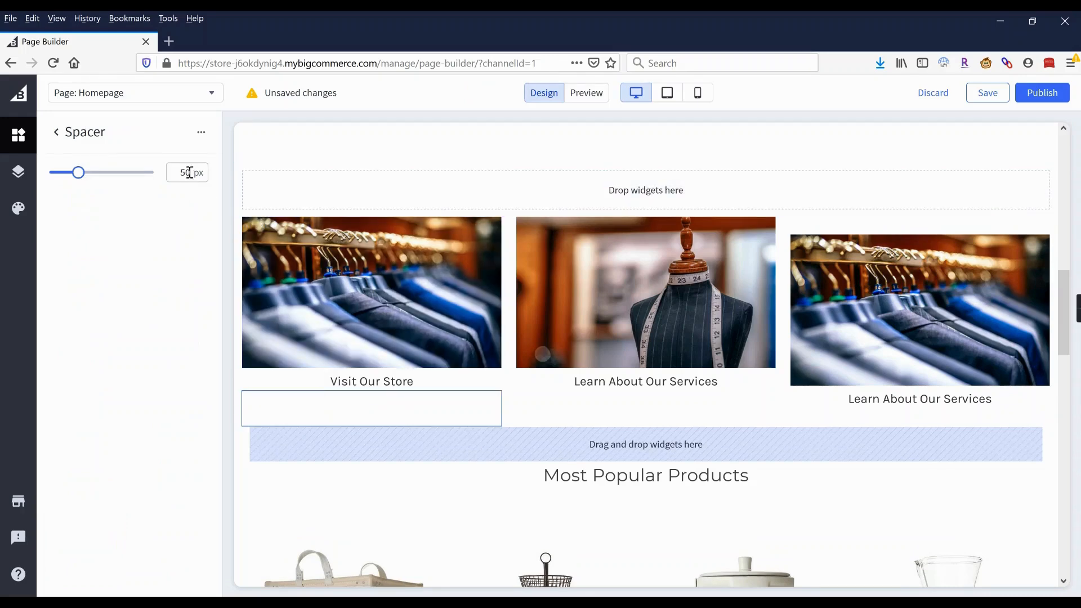
type("2")
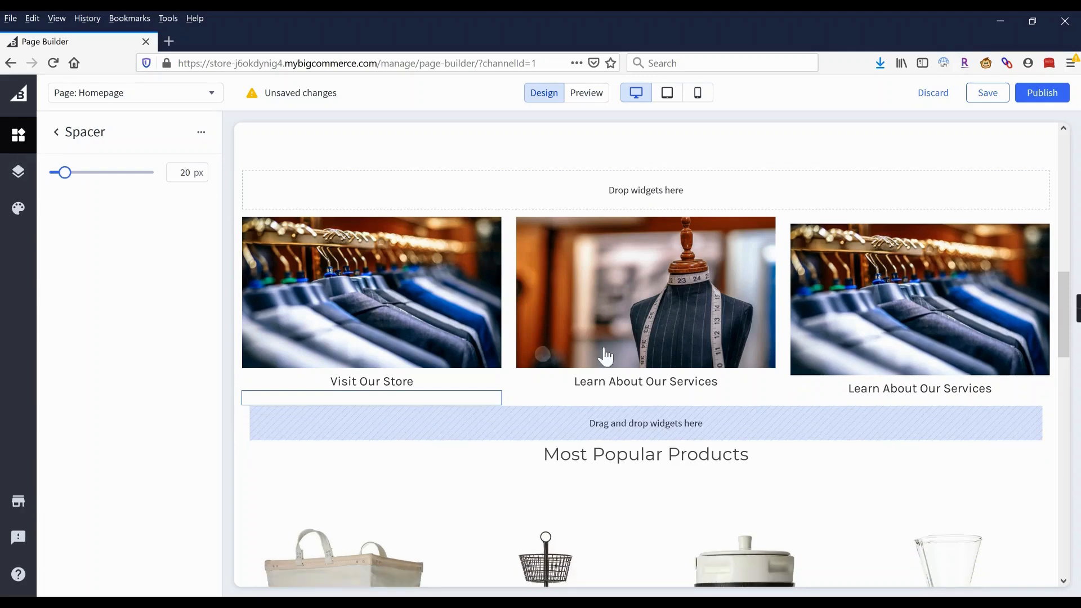
Set a bottom margin of 20 px on the middle column's caption text and on Column 3.
left_click(633, 393)
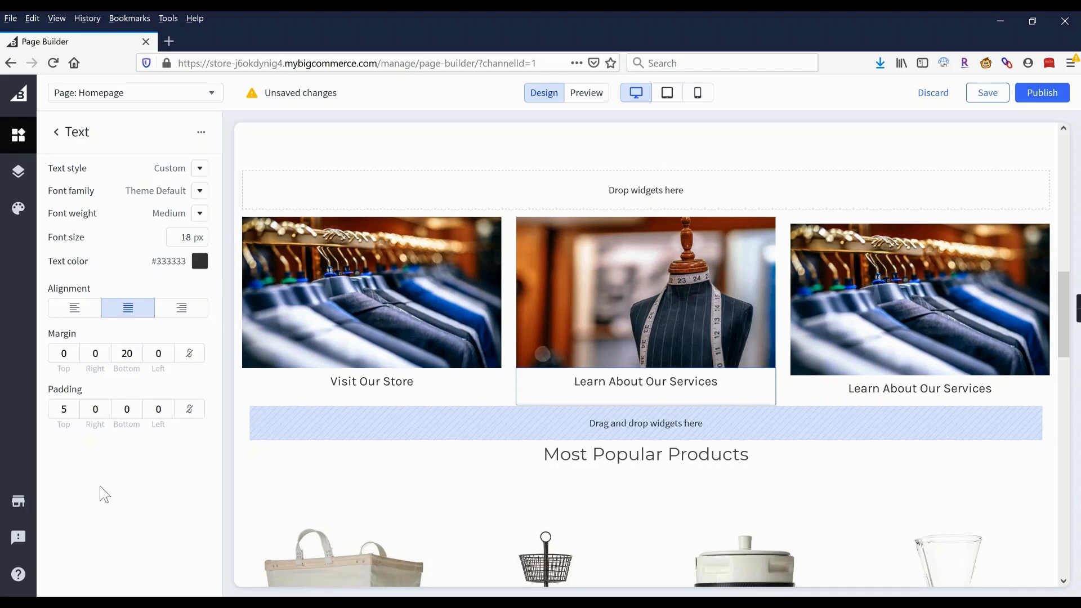
left_click(797, 356)
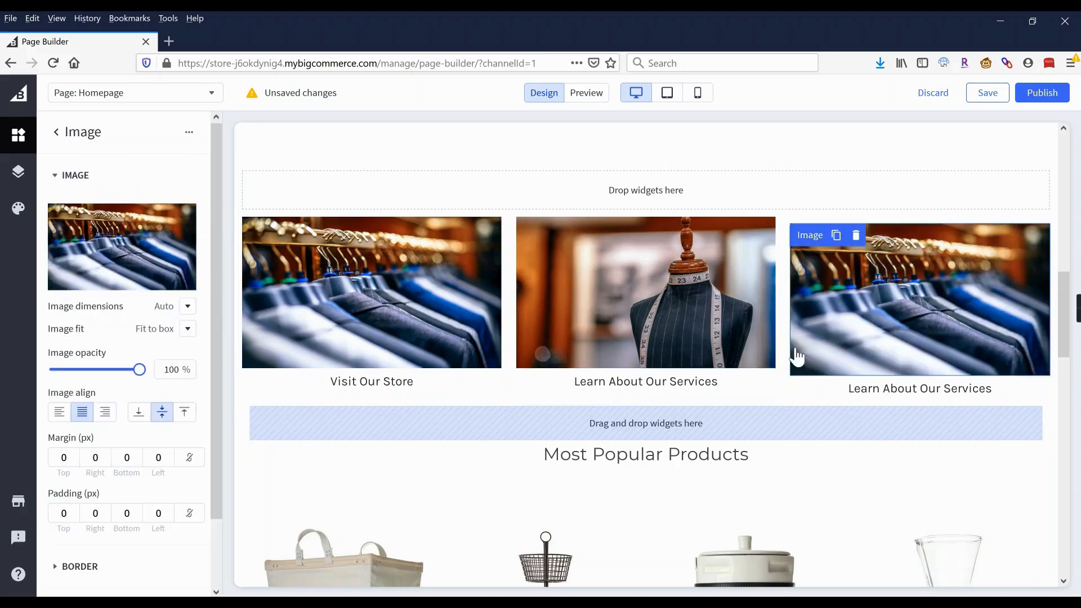
left_click(786, 357)
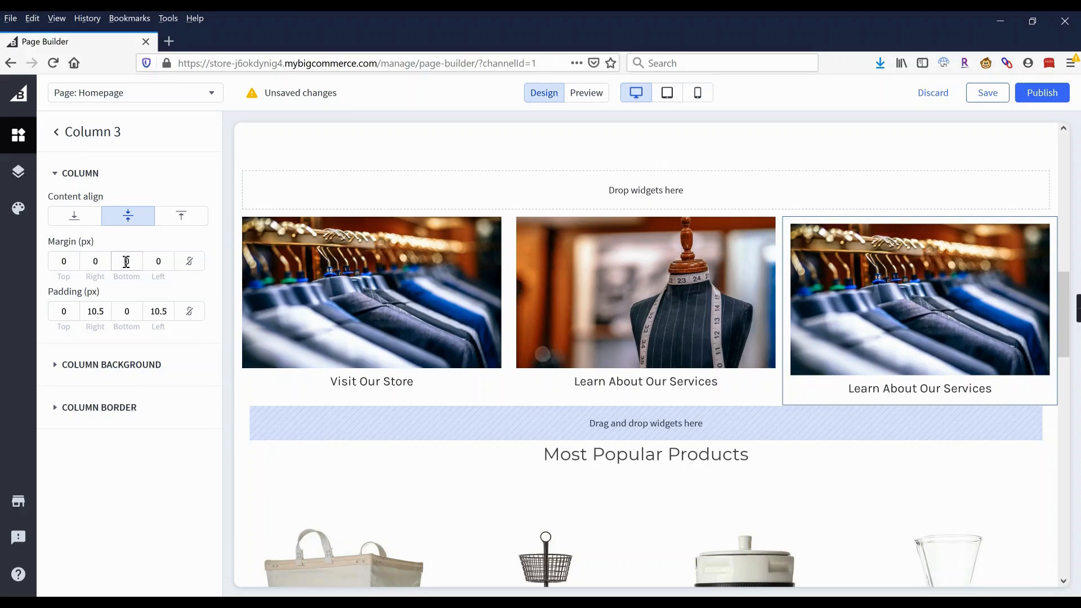
type("20")
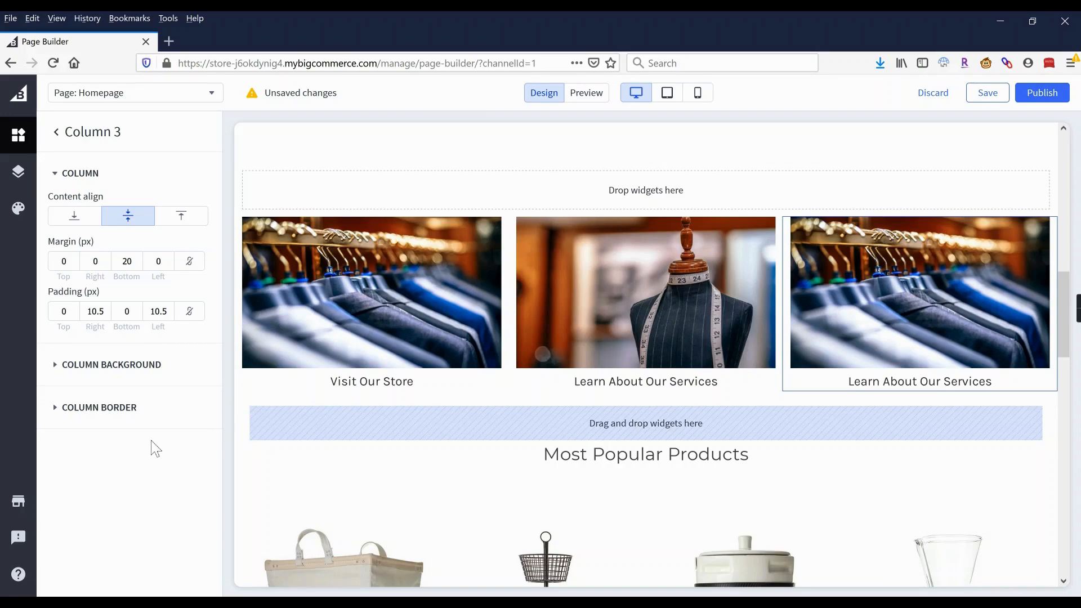
View the three-column layout's settings, then add a 30 px spacer in the widget region between the layout and Most Popular Products.
left_click(848, 352)
left_click(849, 400)
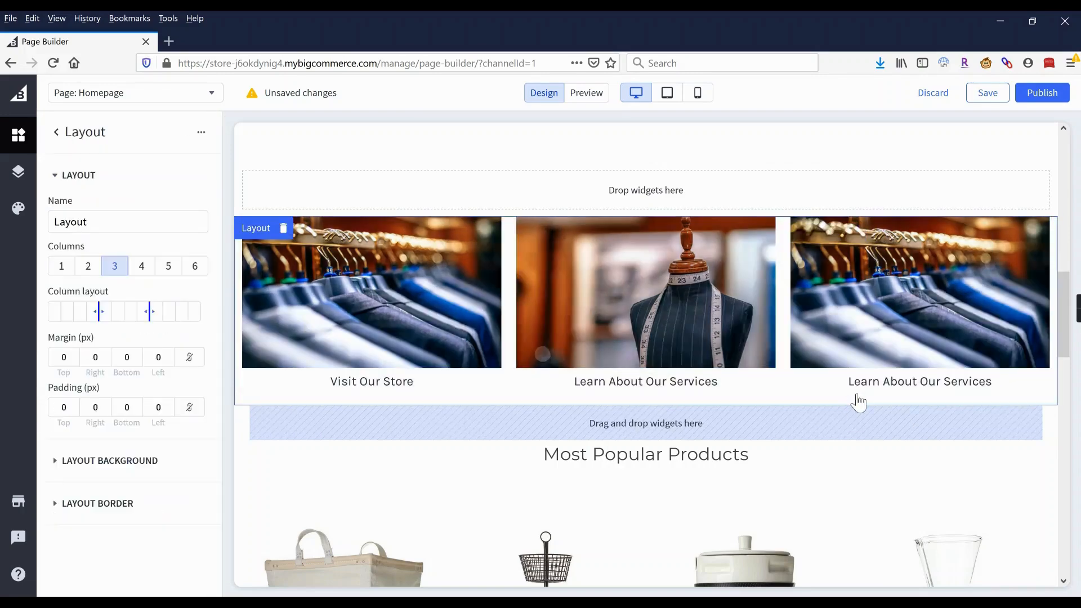
left_click(857, 399)
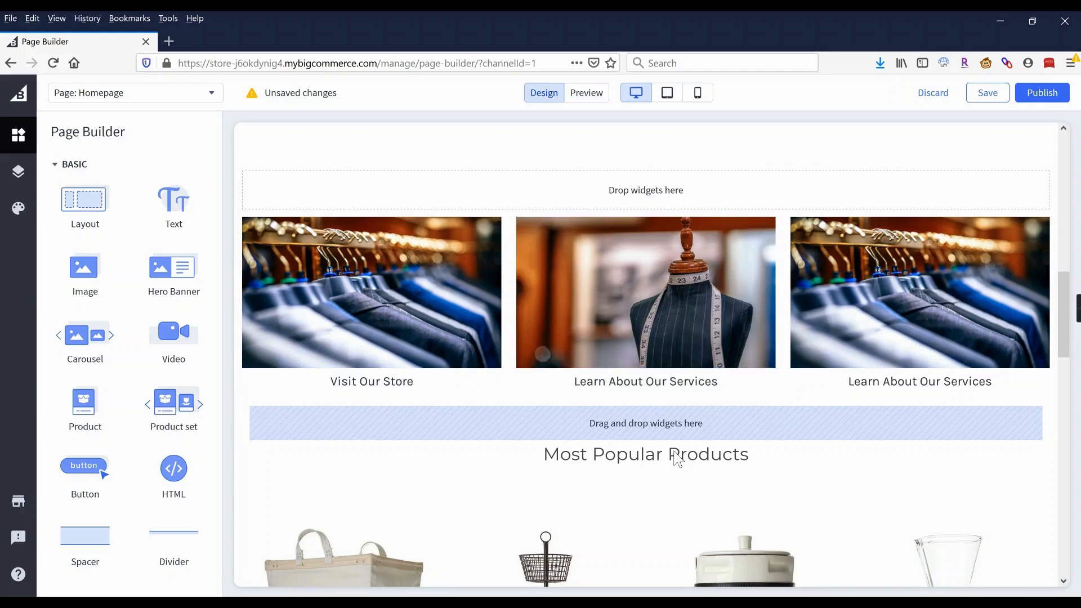
left_click_drag(85, 537, 541, 417)
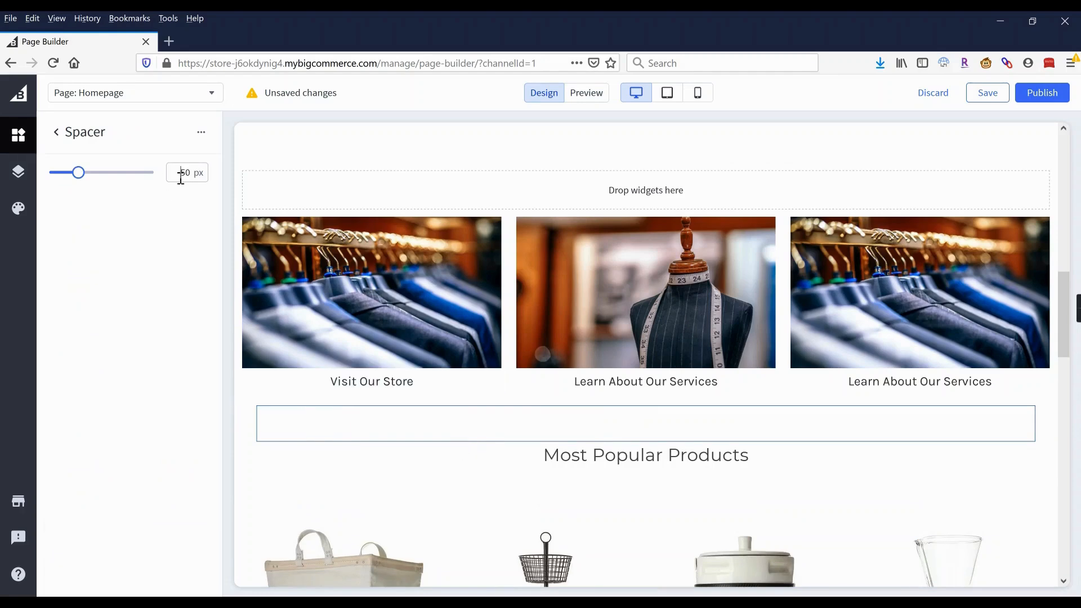
type("3")
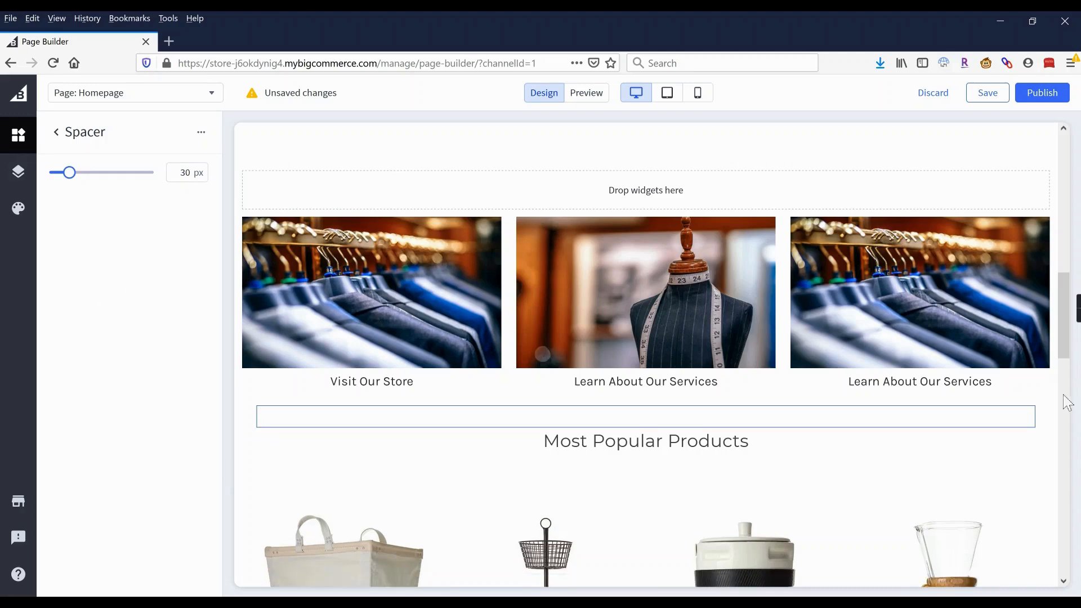
Publish the homepage and reload the live storefront to check the spacing below the captions and above Most Popular Products.
left_click(1057, 93)
left_click(662, 380)
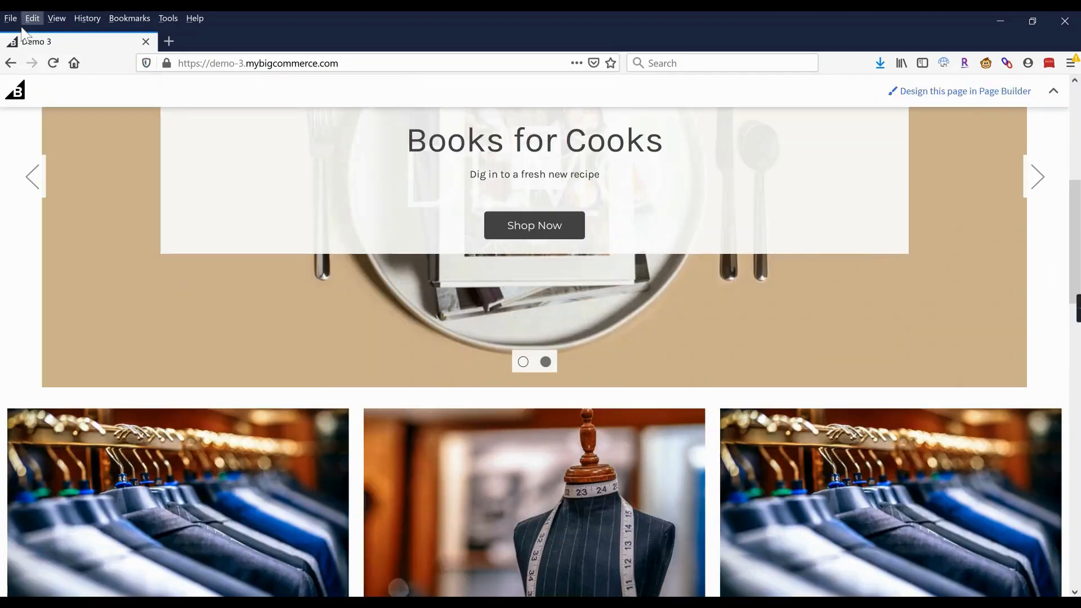
left_click(52, 63)
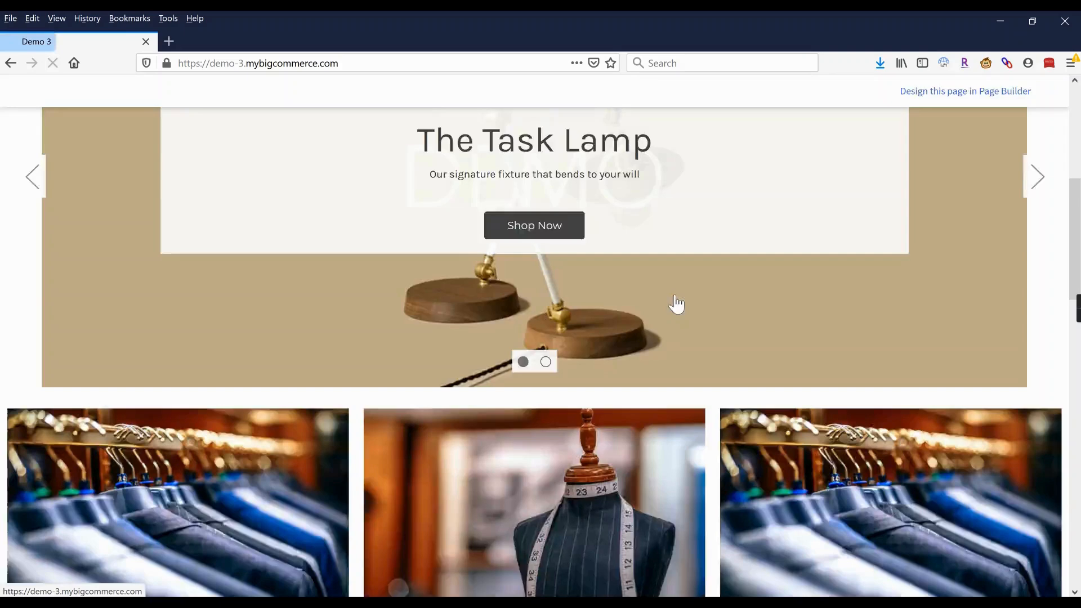
scroll(672, 293, "down", 4)
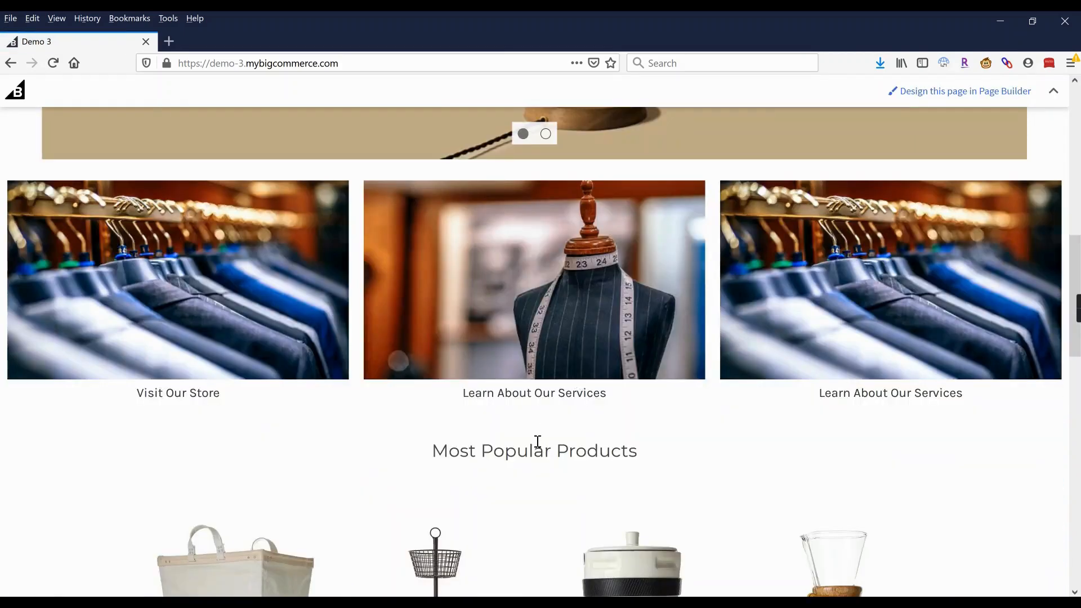
Check the stacked images and caption spacing on the live storefront in a narrow window, then restore it to full width.
left_click(1035, 25)
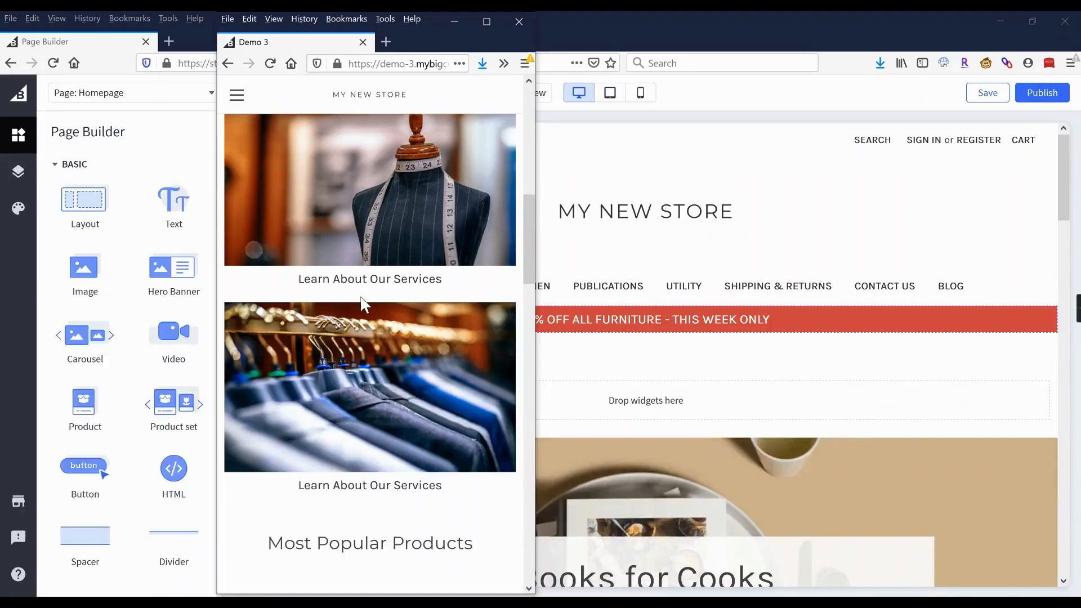
scroll(371, 367, "up", 3)
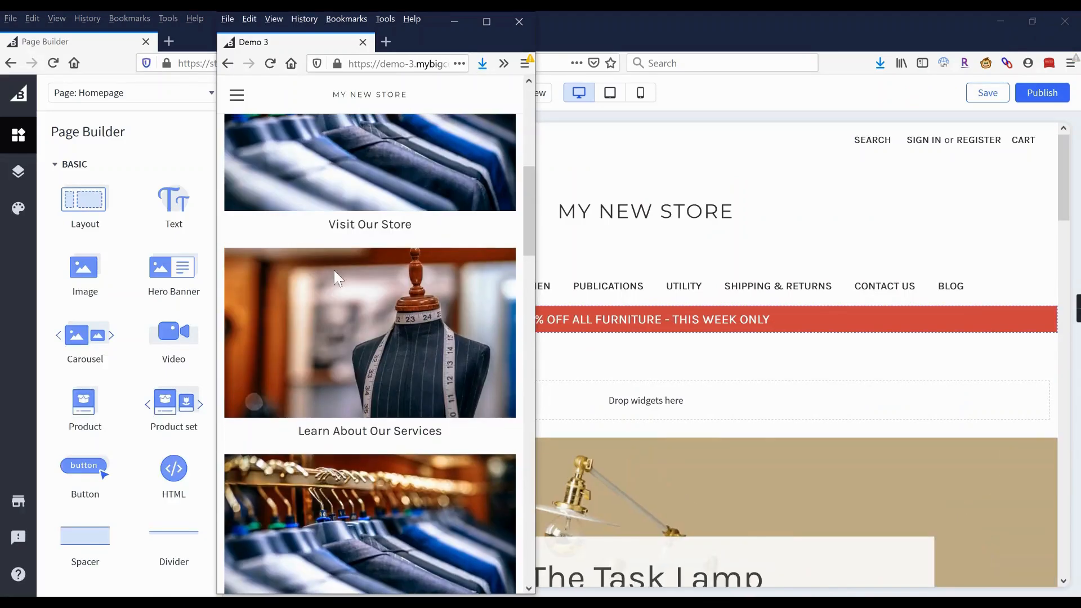
scroll(384, 332, "down", 6)
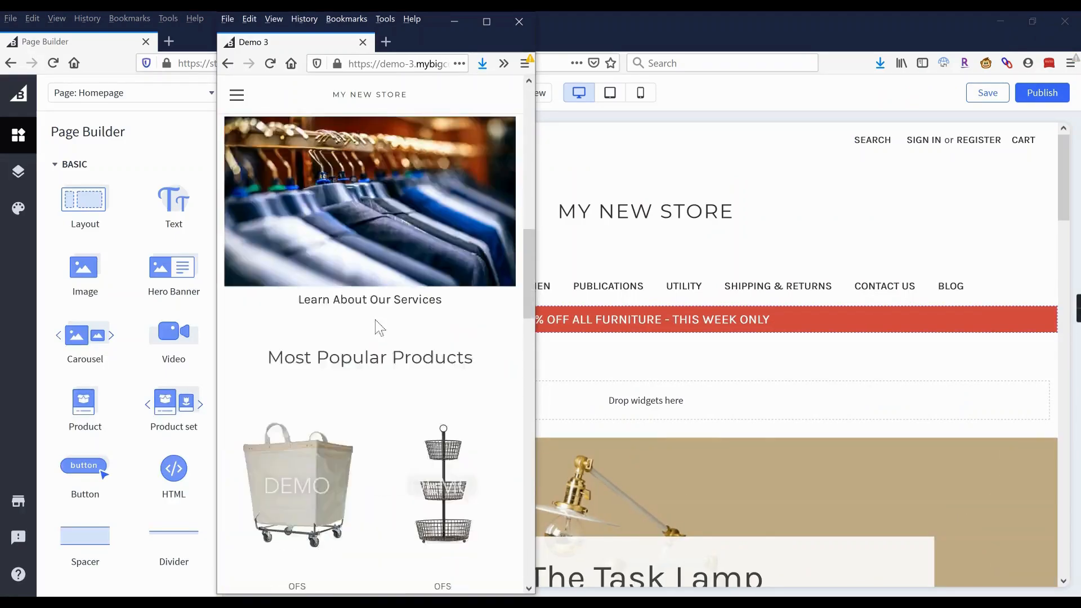
left_click(482, 25)
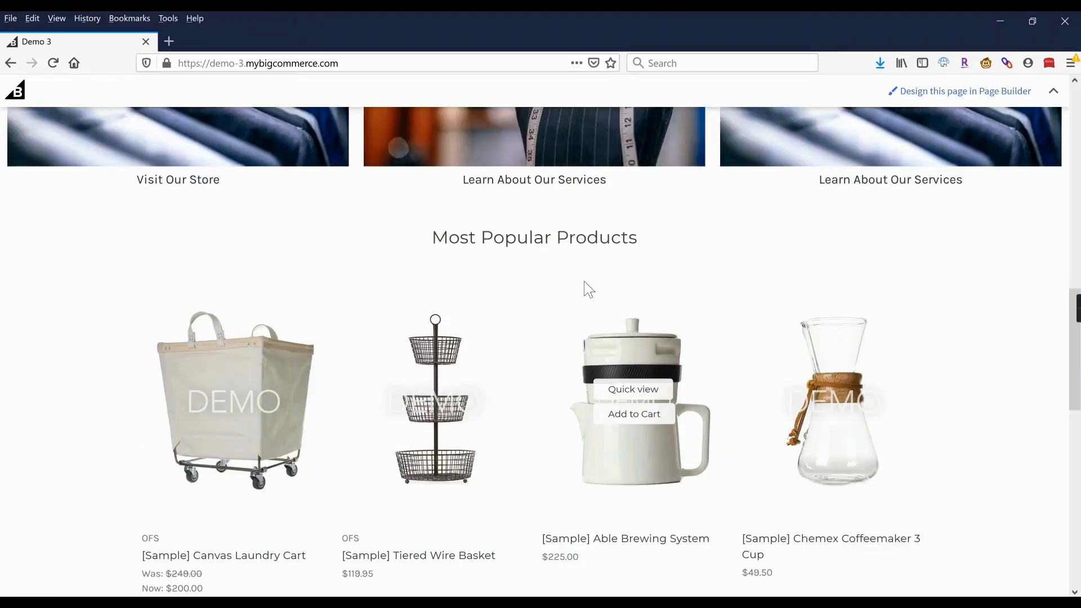
scroll(582, 293, "up", 8)
scroll(567, 307, "up", 5)
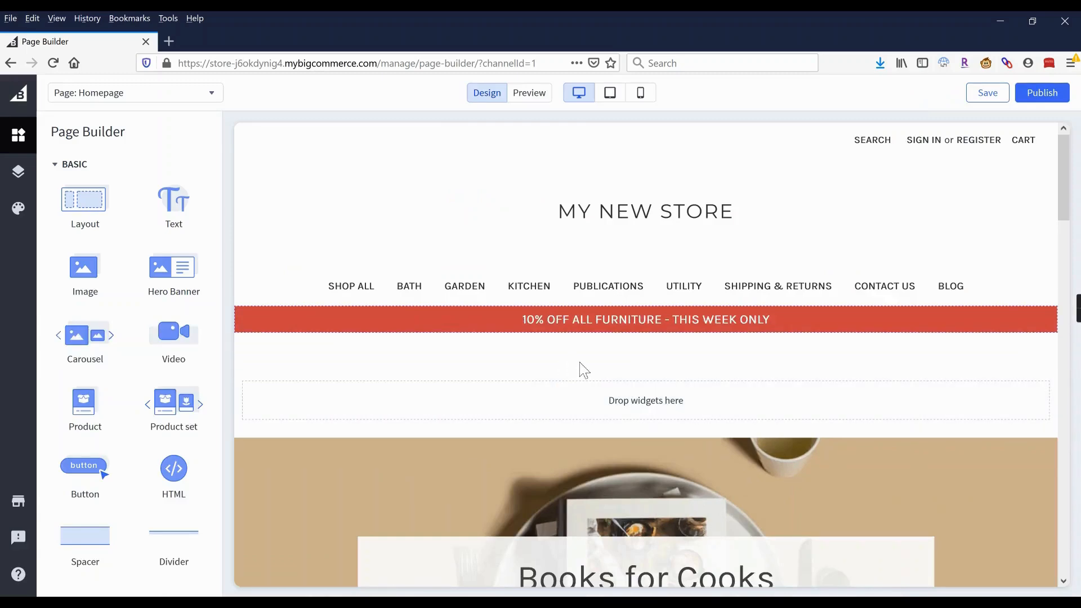
Open the Bath category page through preview mode and return to design mode to view its available widget regions.
scroll(584, 369, "down", 2)
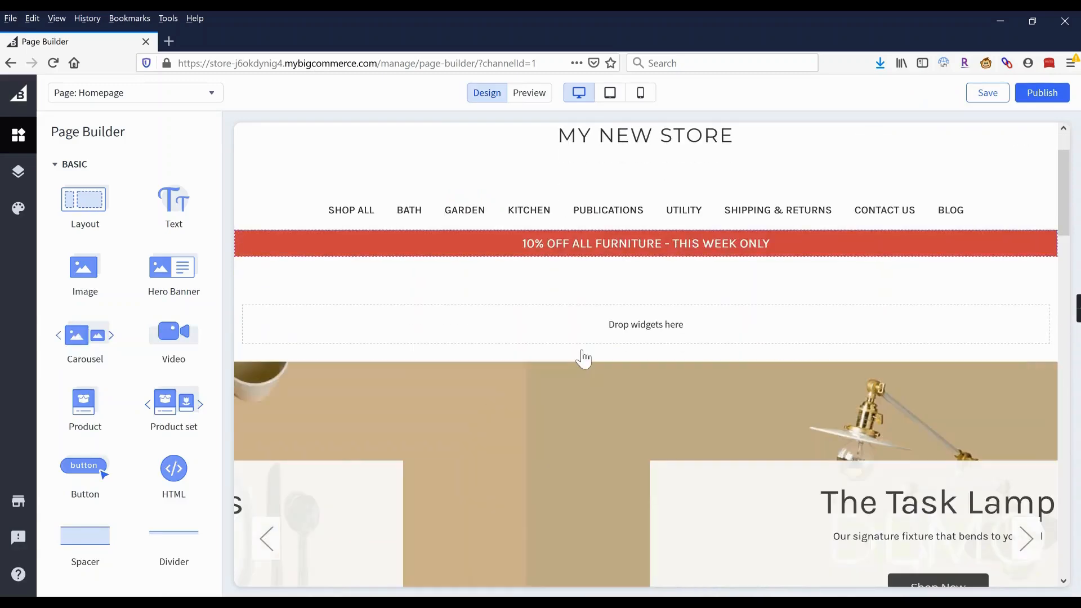
scroll(582, 358, "down", 8)
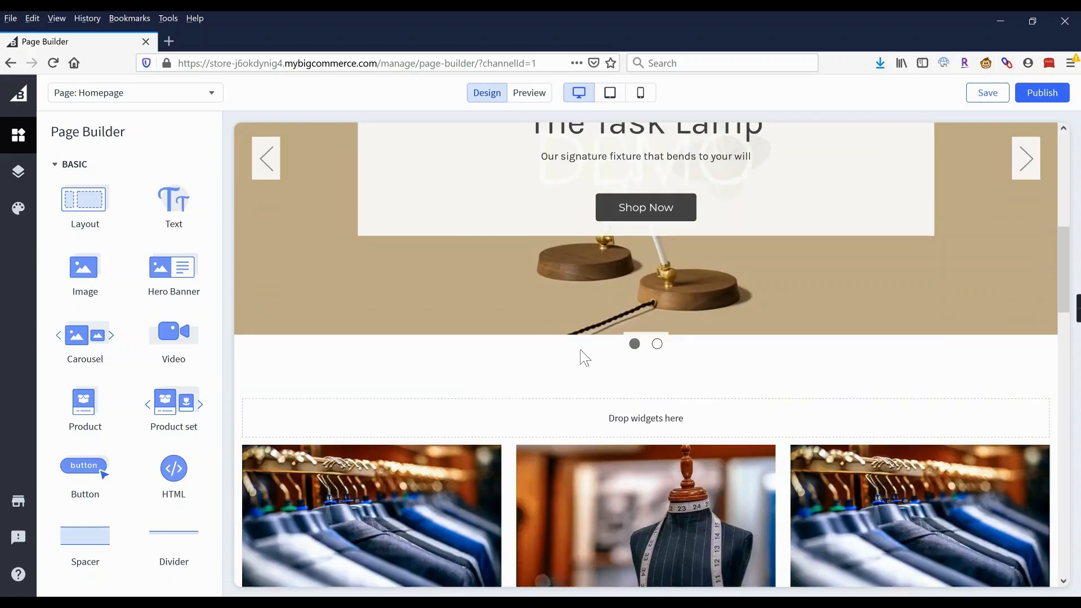
scroll(581, 358, "up", 8)
scroll(590, 346, "up", 3)
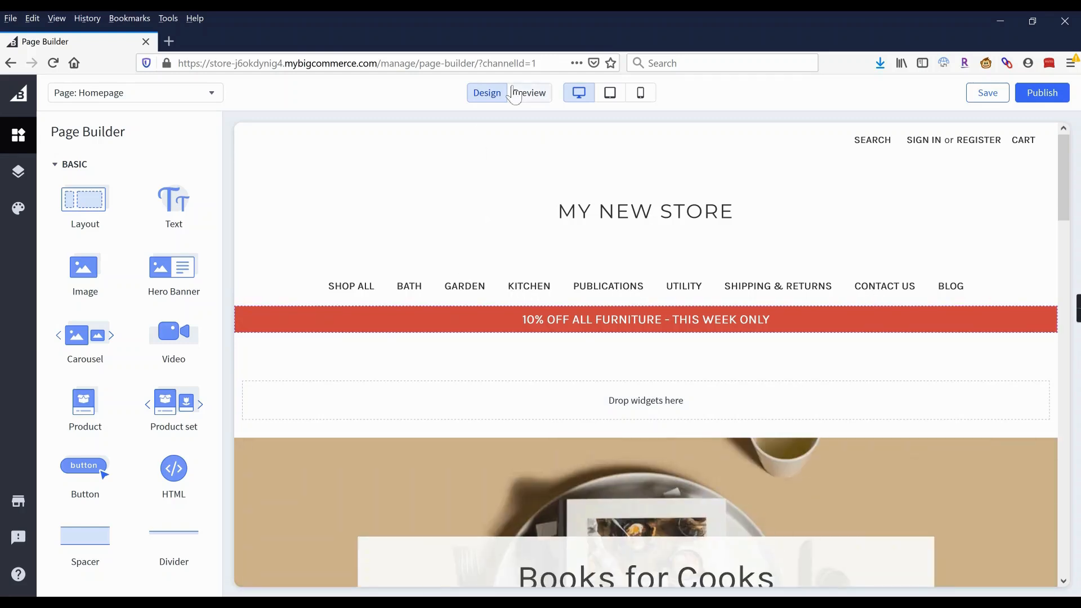
left_click(530, 95)
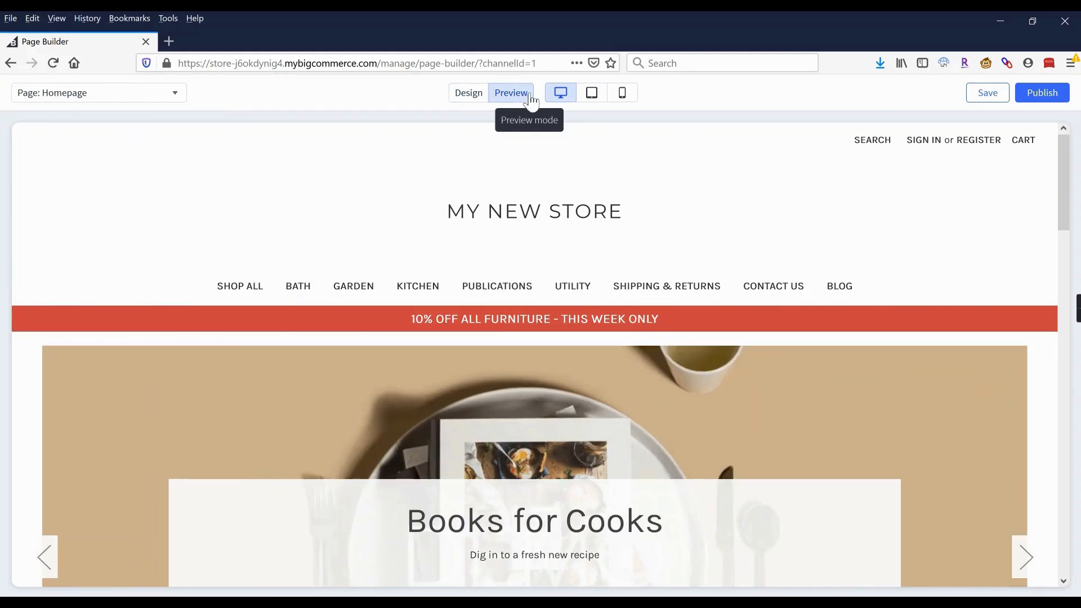
left_click(300, 287)
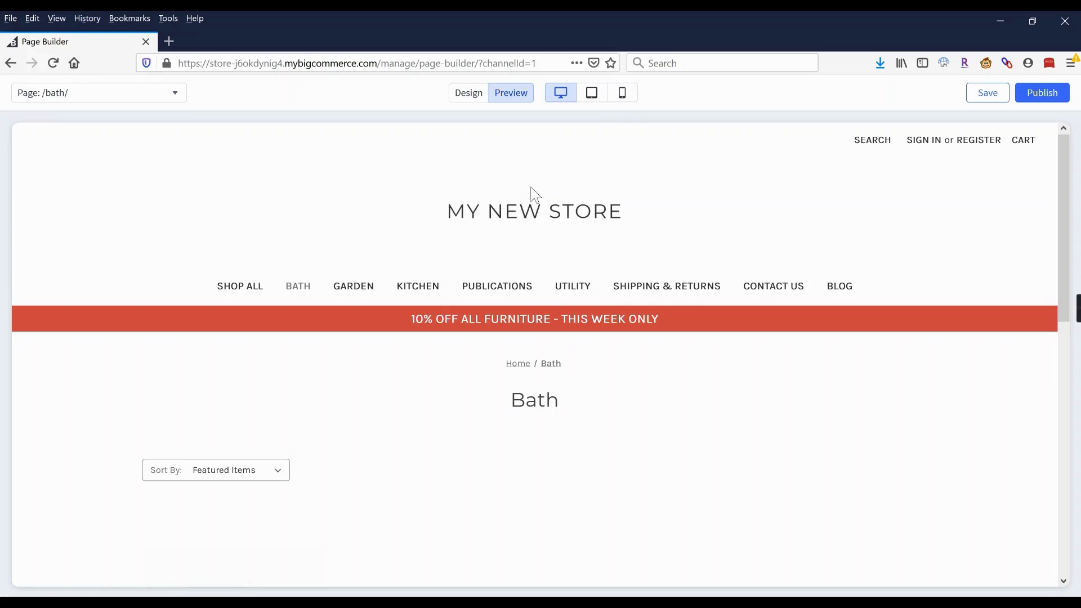
scroll(490, 204, "down", 4)
scroll(490, 204, "up", 5)
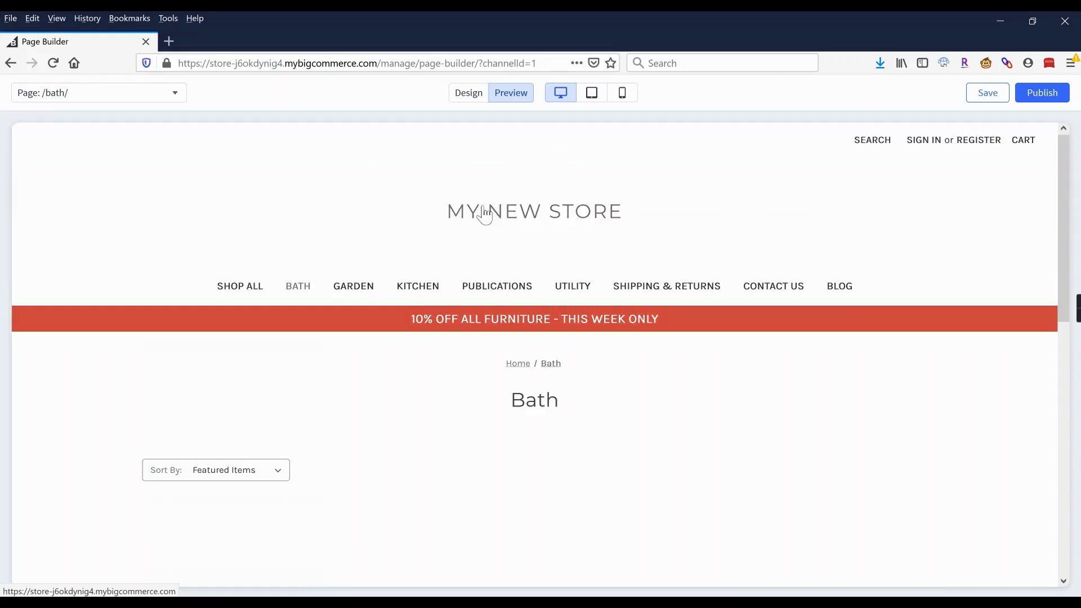
left_click(468, 93)
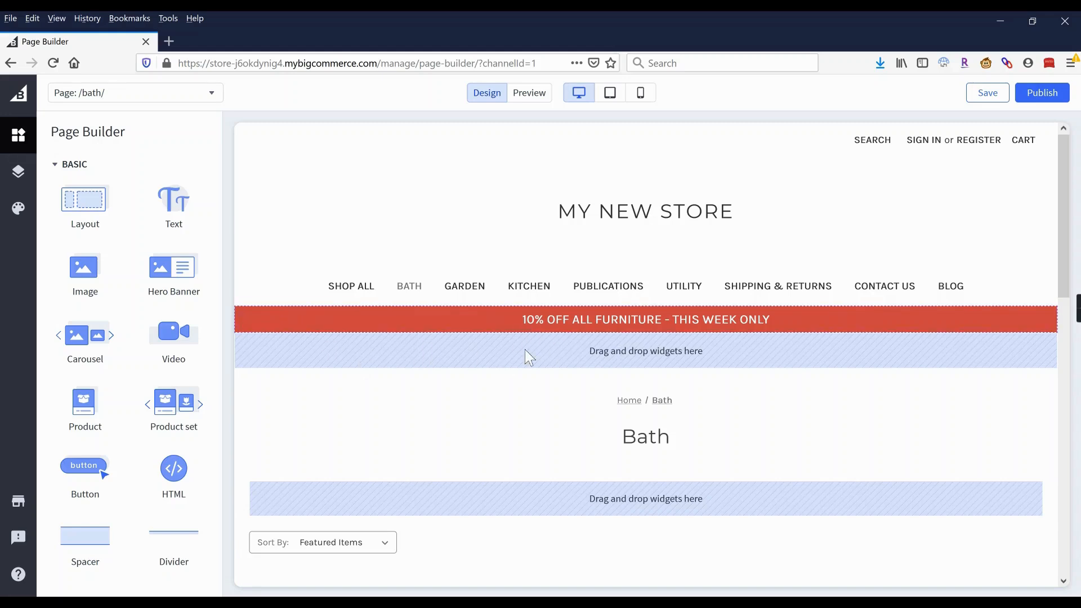
scroll(550, 394, "down", 3)
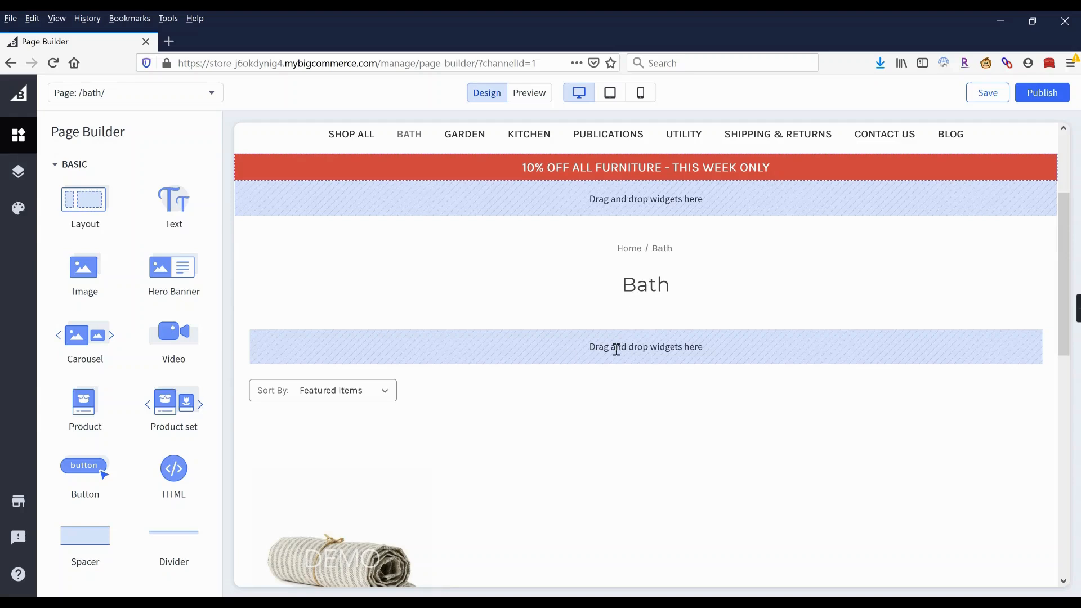
Add a hero banner to the widget region below the Bath heading and try opening its title text for editing.
left_click_drag(180, 275, 605, 358)
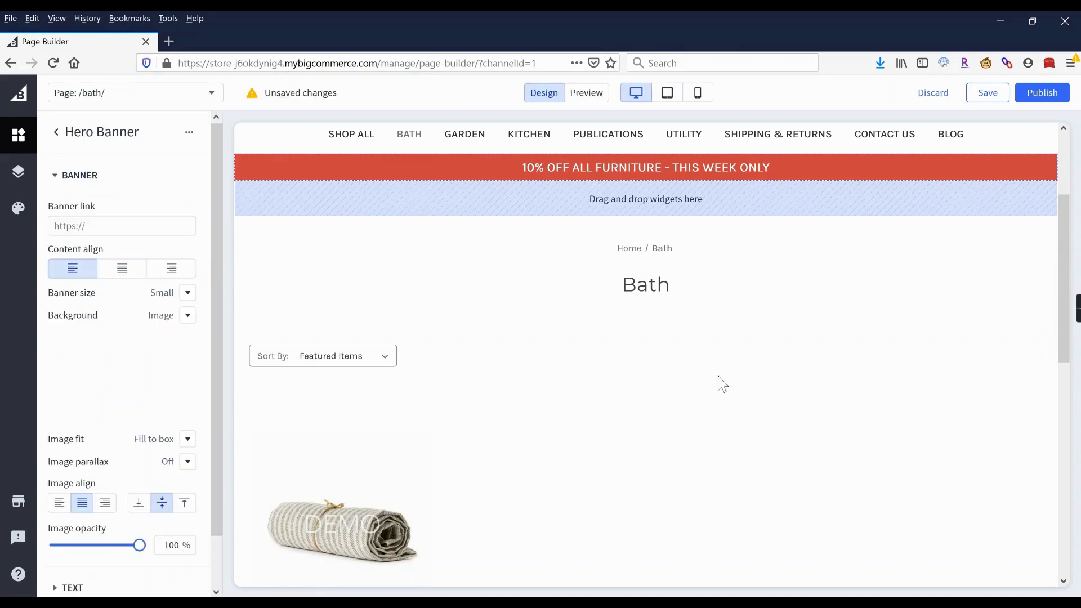
scroll(555, 396, "down", 2)
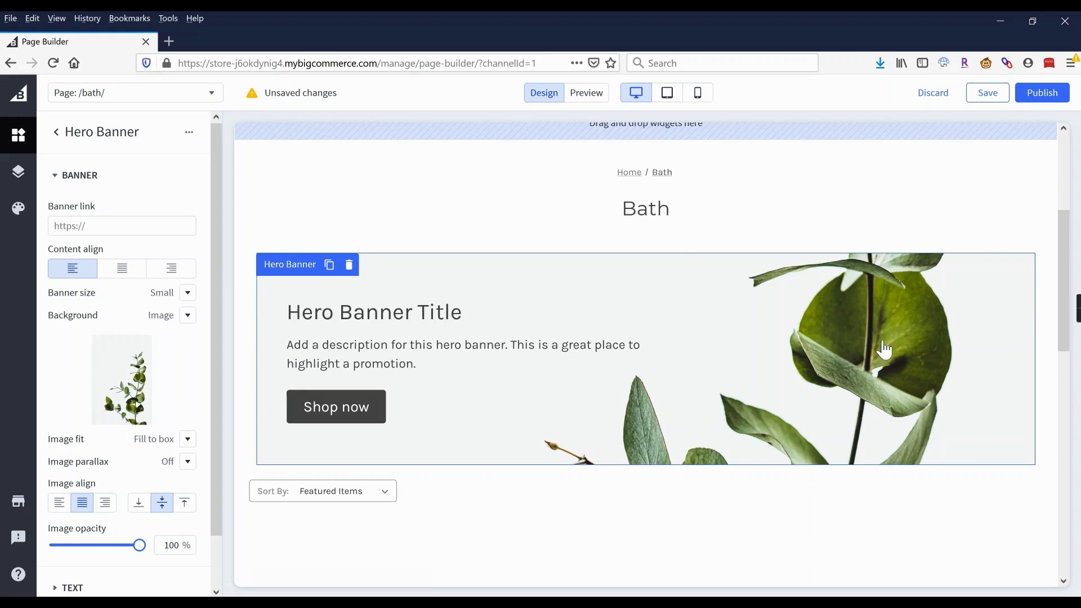
left_click(323, 313)
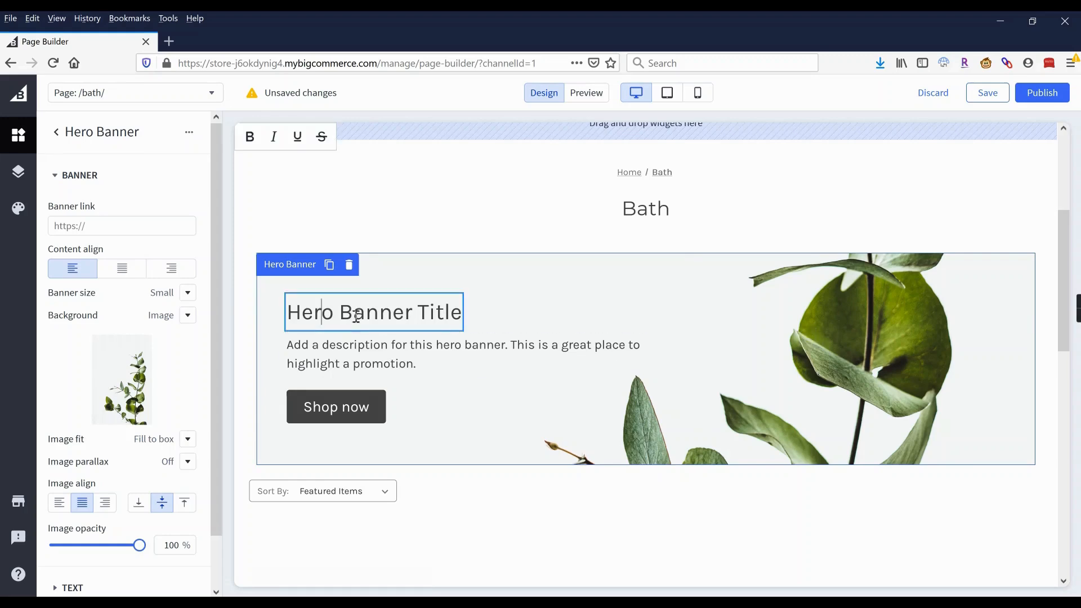
left_click(353, 342)
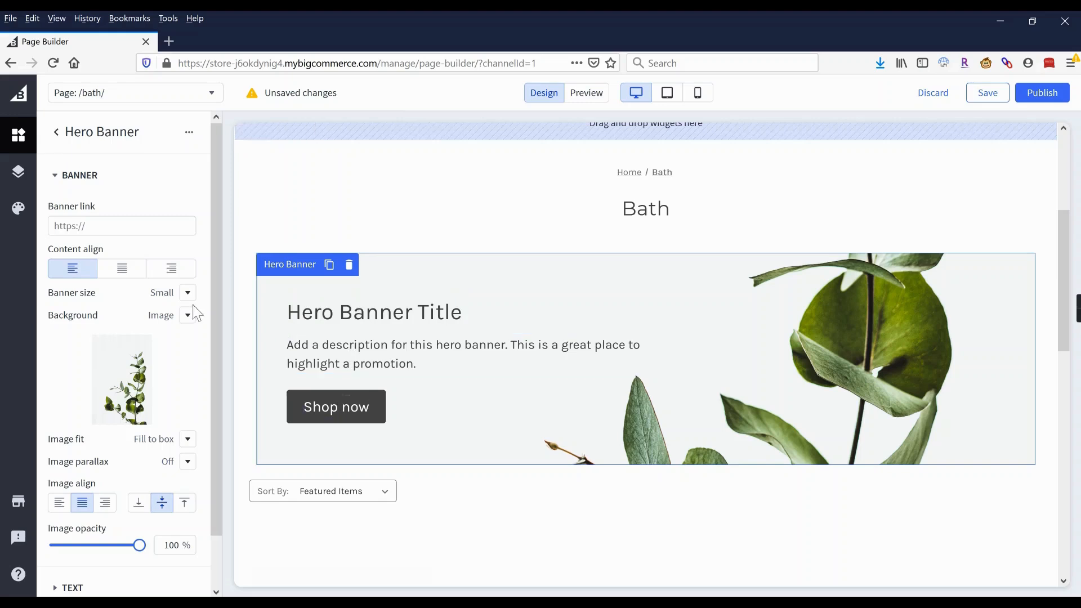
Try centering the hero banner's content, restore left alignment, and look over the remaining banner settings.
left_click(117, 269)
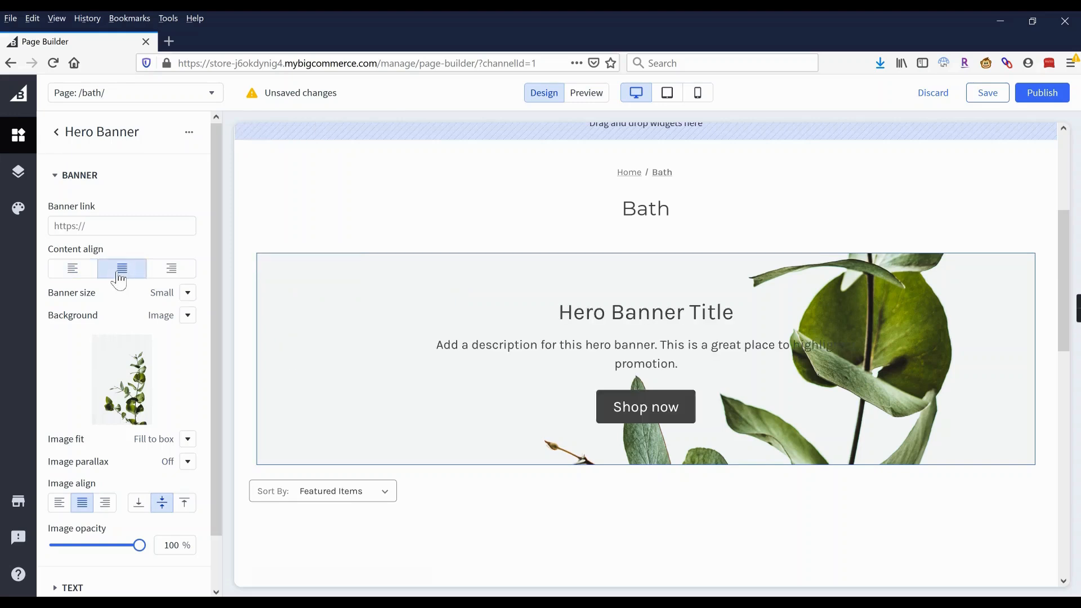
left_click(72, 270)
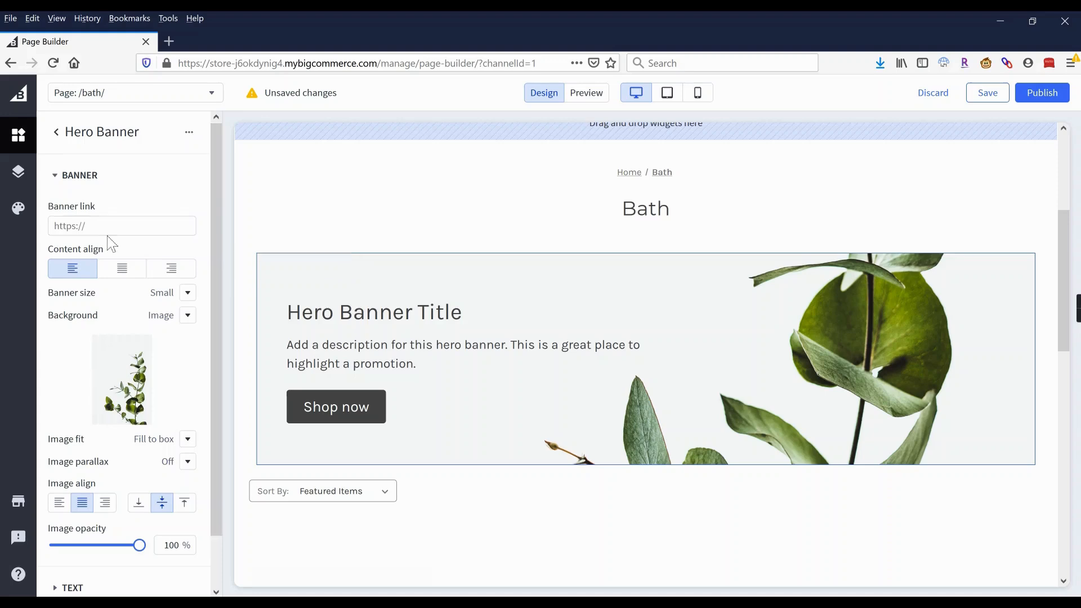
scroll(110, 253, "down", 1)
mouse_move(114, 342)
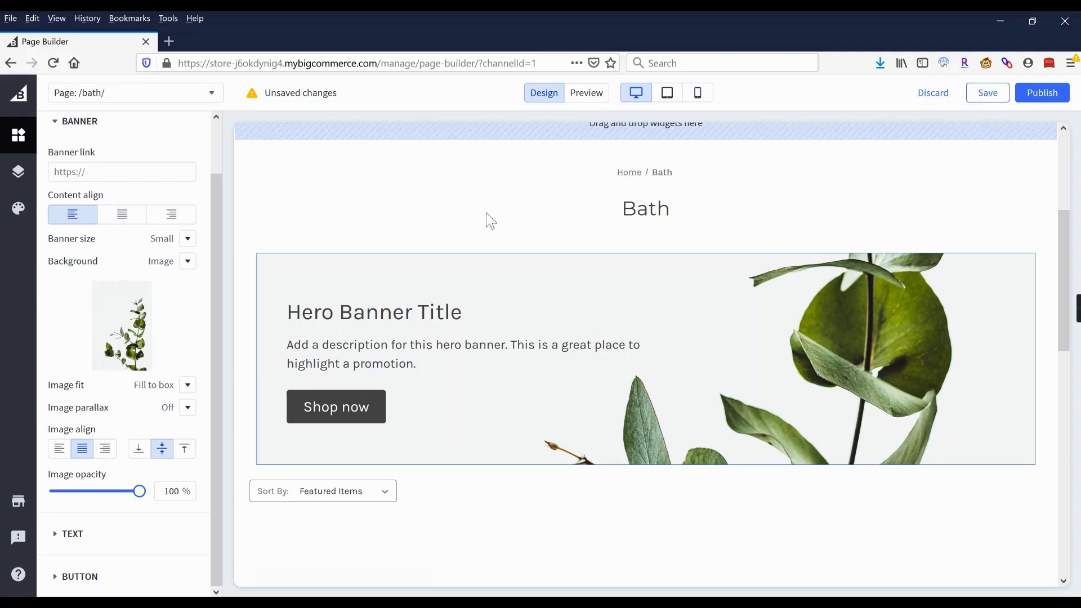
left_click(490, 221)
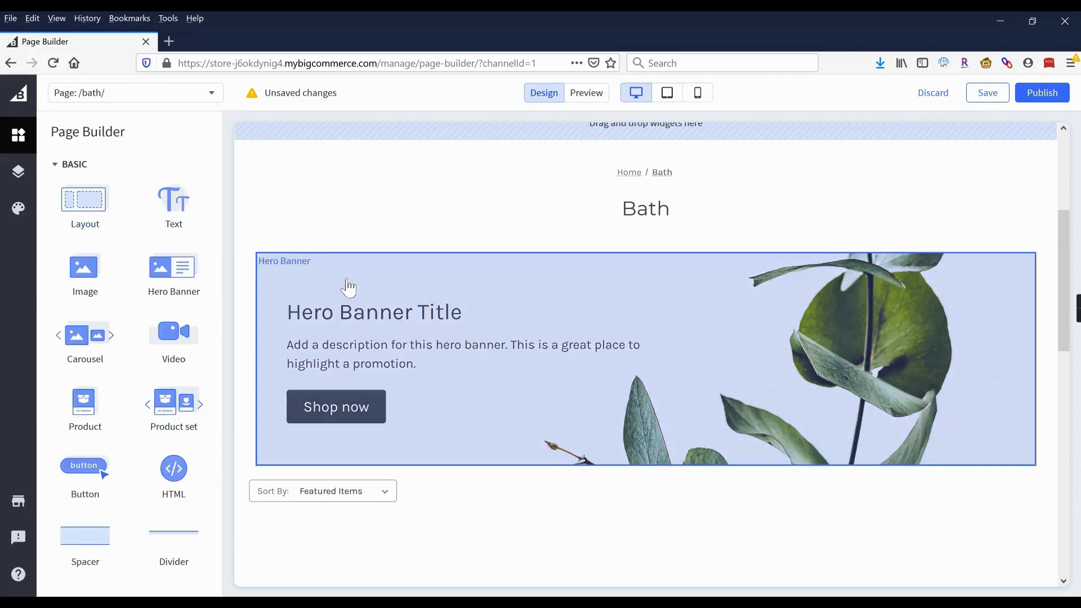
Try the hero banner's image parallax setting, examine its effect while moving through the page, and set it back to Off.
left_click(348, 287)
scroll(174, 410, "down", 2)
left_click(189, 413)
left_click(191, 428)
scroll(515, 280, "down", 3)
scroll(515, 279, "up", 4)
scroll(515, 279, "down", 4)
scroll(515, 280, "up", 5)
left_click(188, 408)
left_click(194, 431)
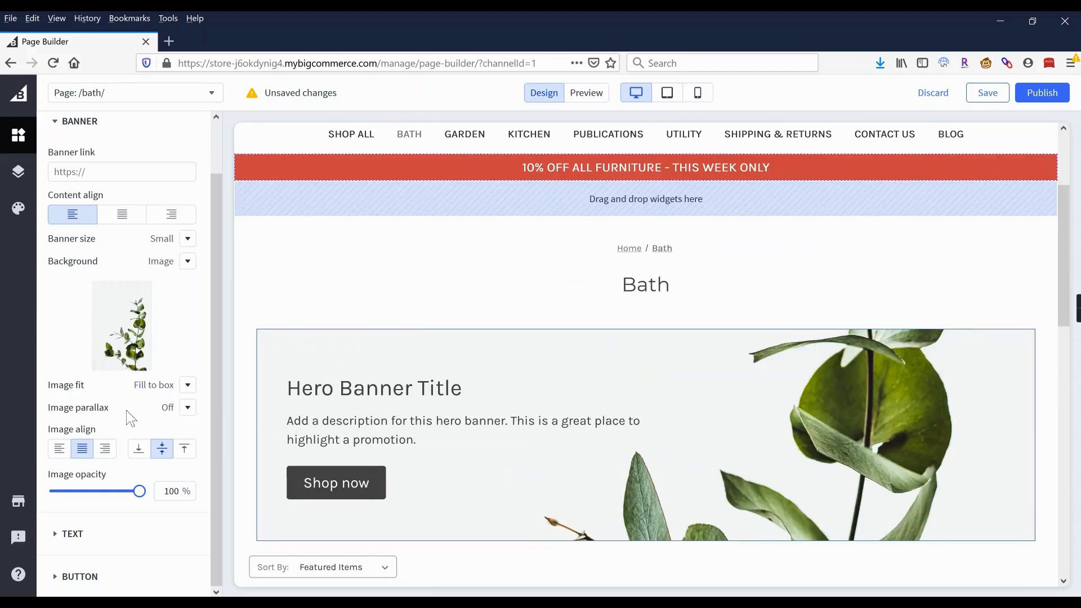
Try the bottom and top vertical alignments for the hero banner's image, then restore middle alignment.
left_click(138, 450)
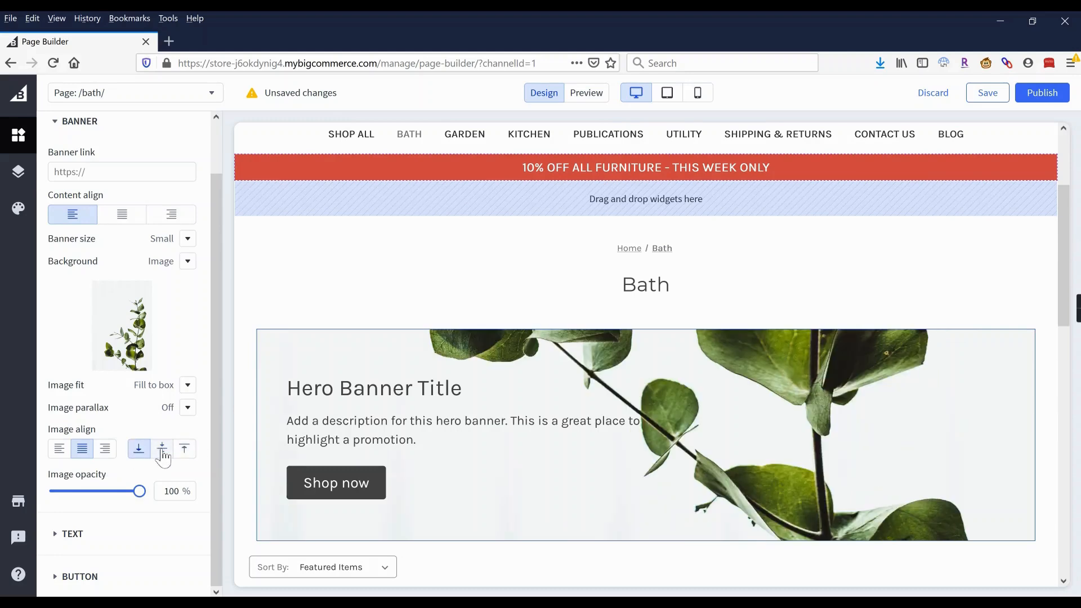
left_click(162, 452)
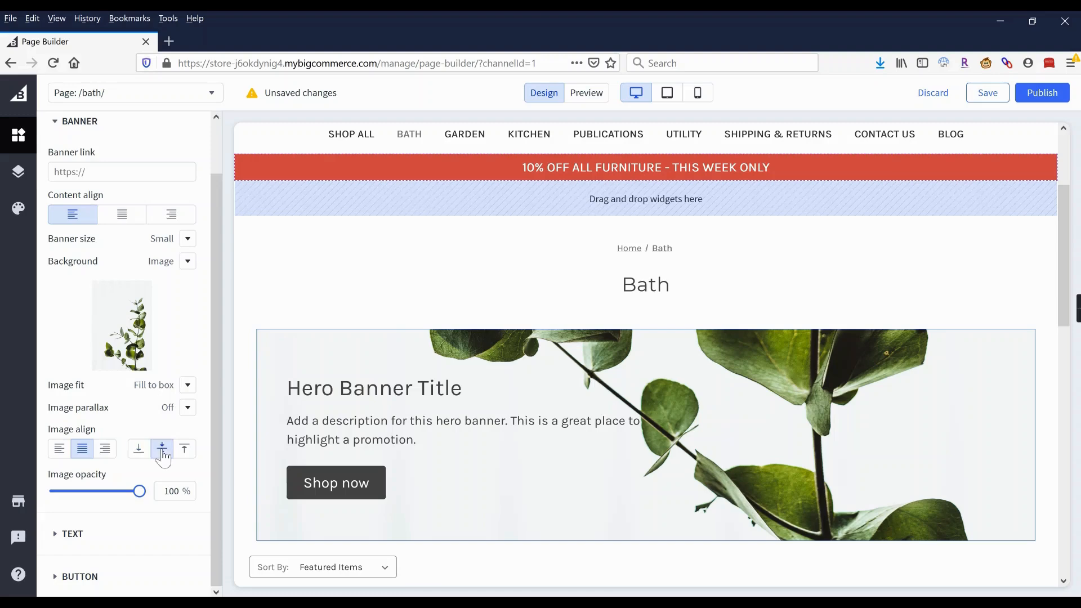
left_click(191, 454)
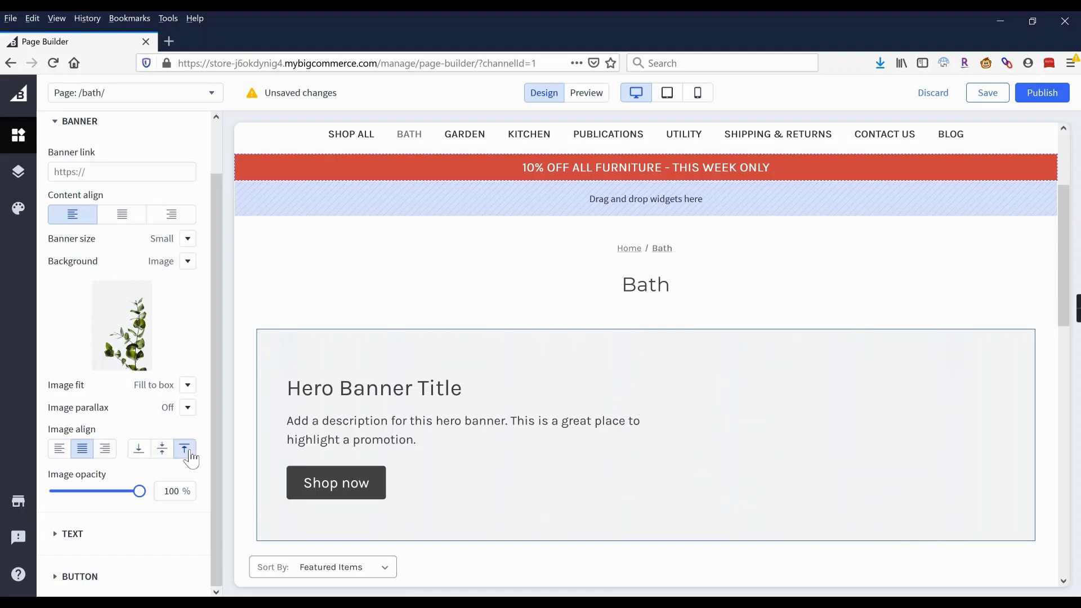
left_click(163, 449)
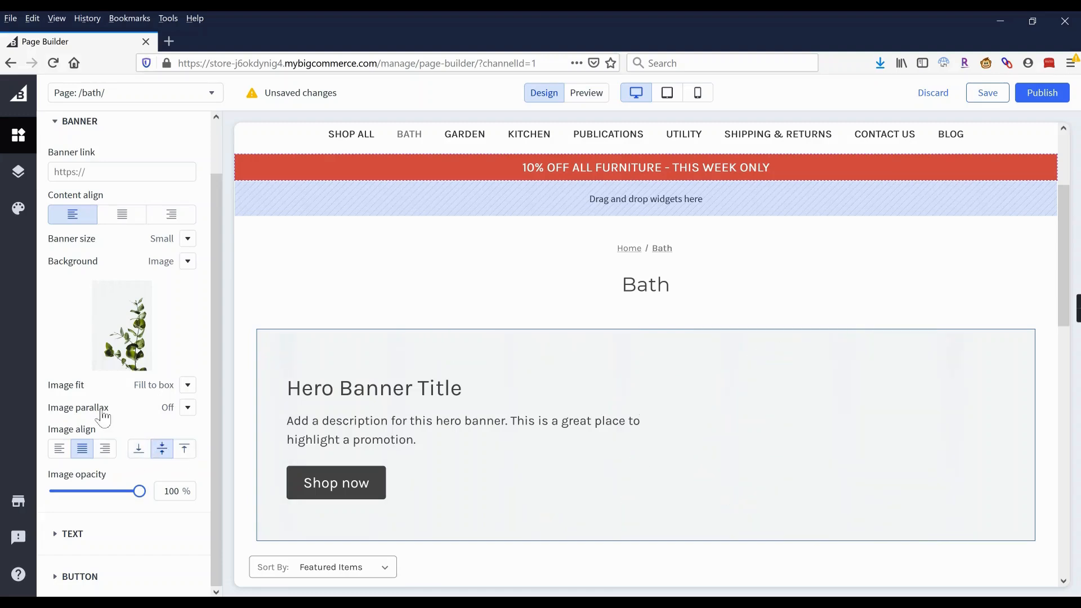
Set the hero banner's image opacity to 50%.
right_click(168, 490)
left_click(168, 492)
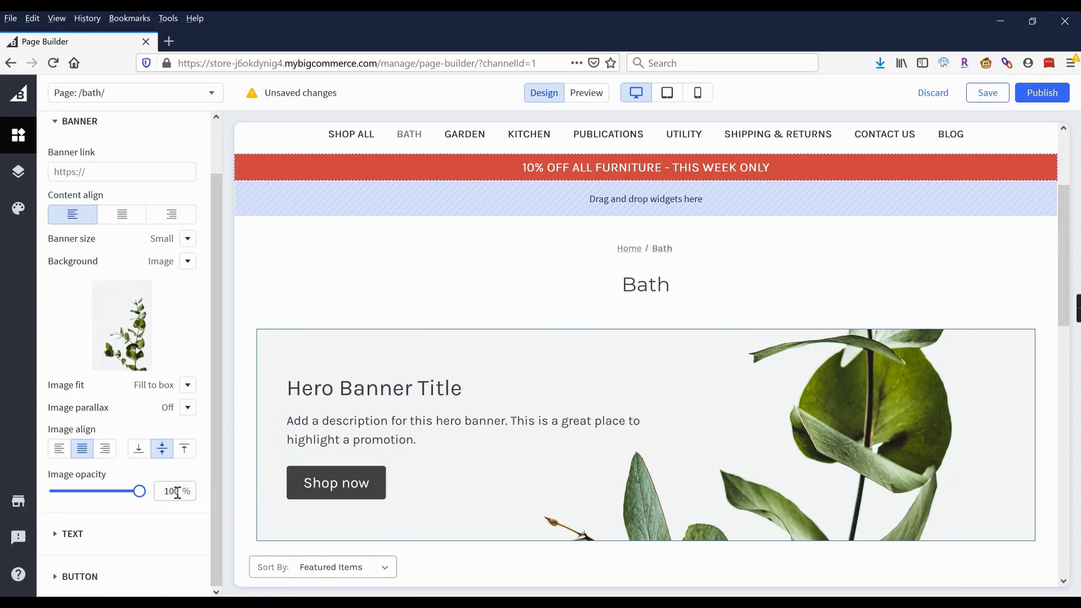
type("50")
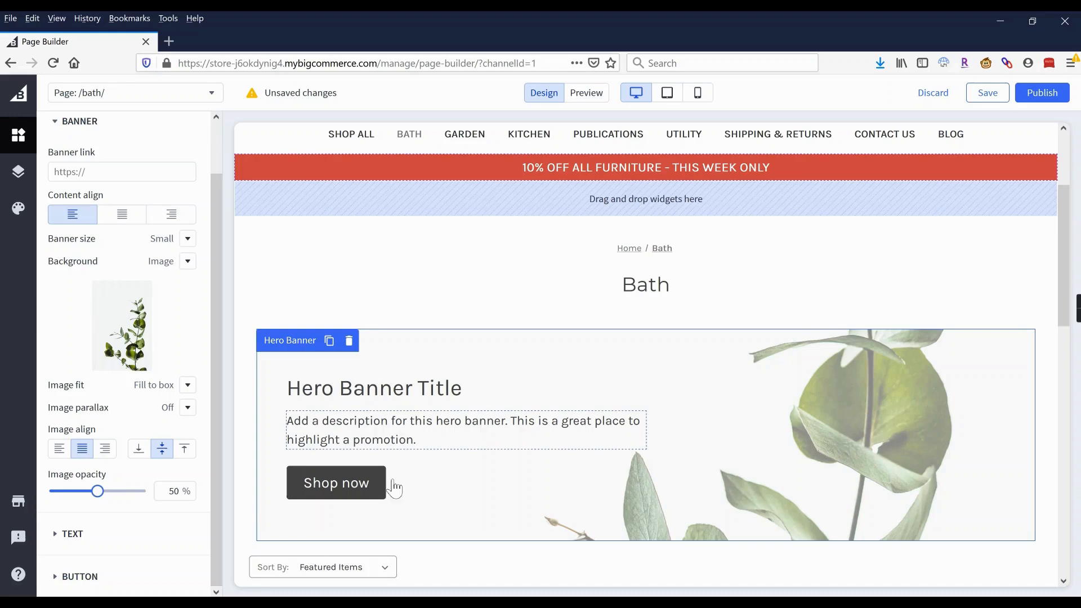
View the hero banner's text and button settings, then return to the widget list.
left_click(77, 533)
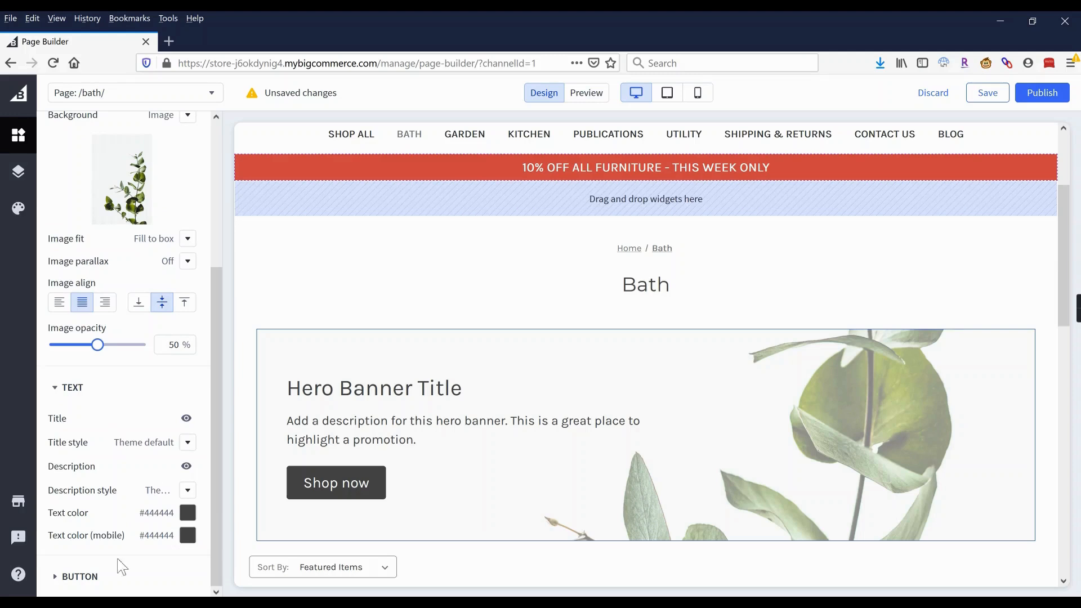
left_click(76, 576)
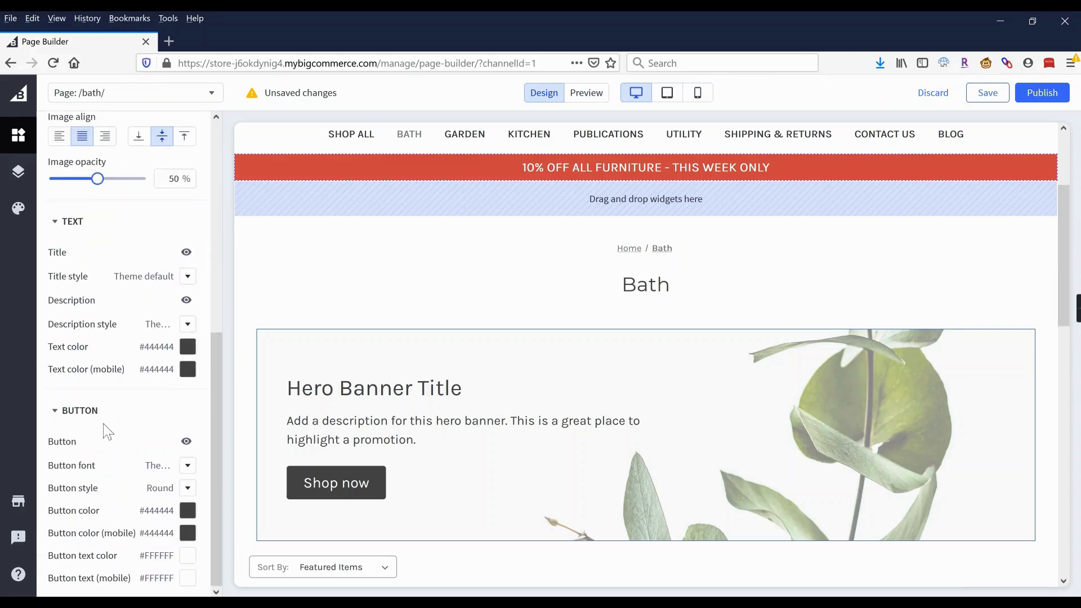
scroll(107, 433, "up", 7)
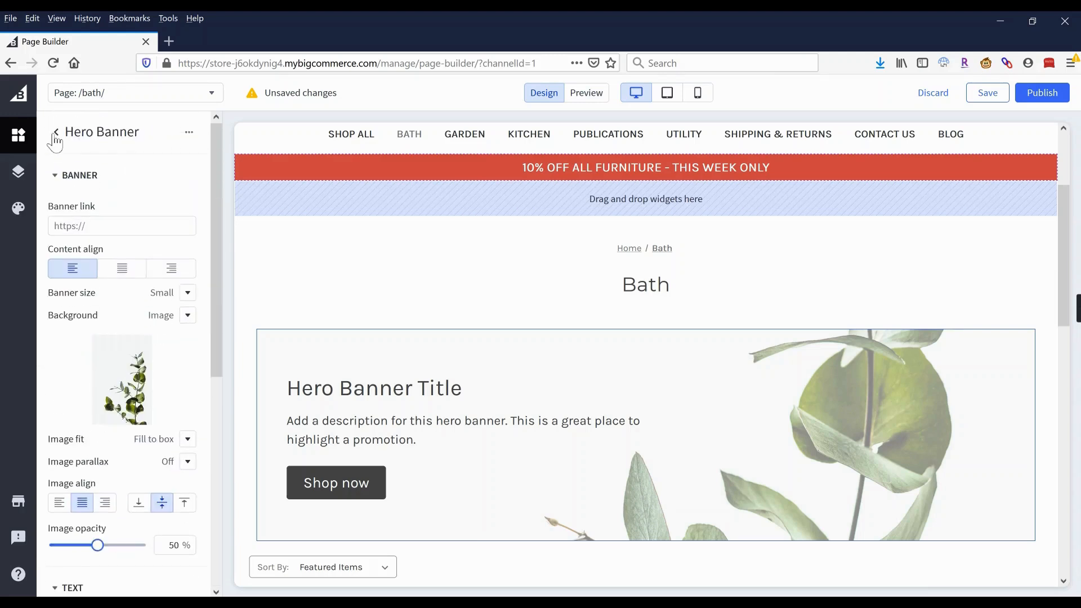
left_click(55, 134)
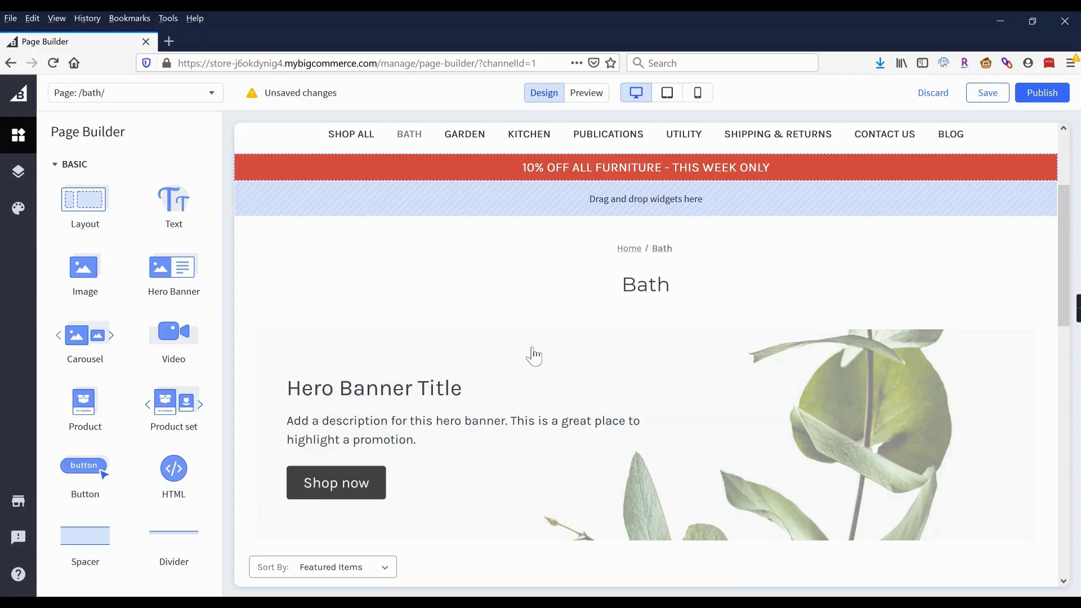
Examine the widget region between the Bath product listing and the footer.
scroll(532, 356, "down", 9)
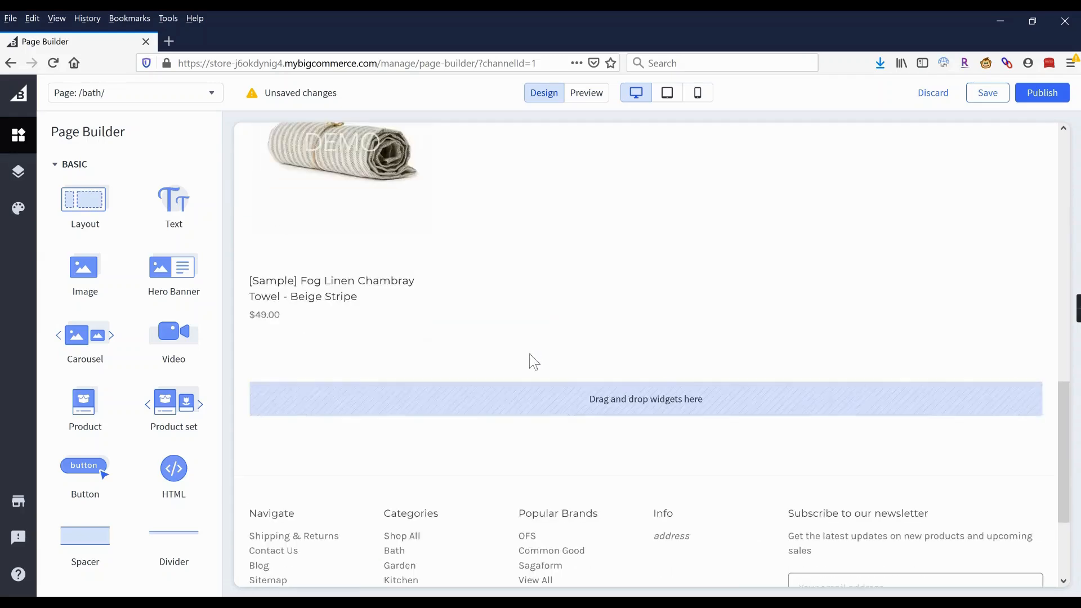
scroll(695, 332, "down", 3)
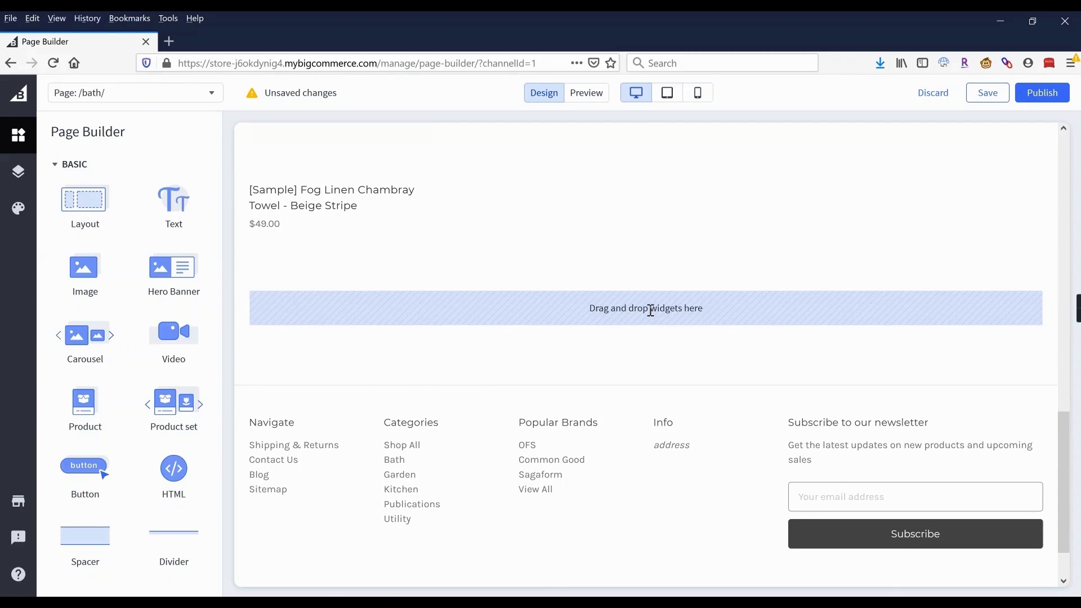
scroll(630, 313, "up", 15)
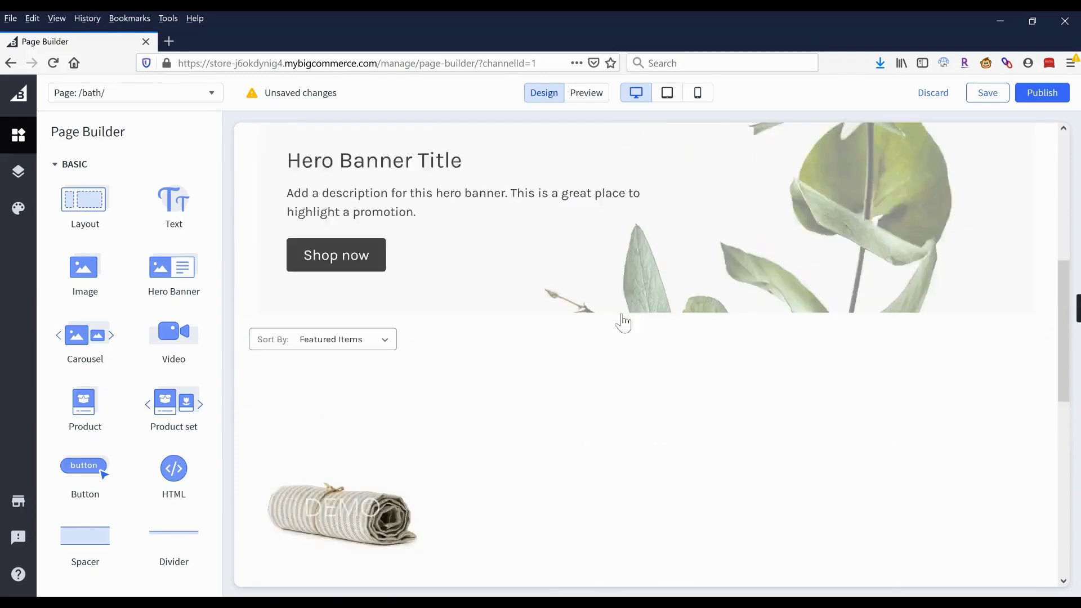
Delete the hero banner and place a product set widget in the emptied column below the Bath heading.
scroll(538, 319, "down", 2)
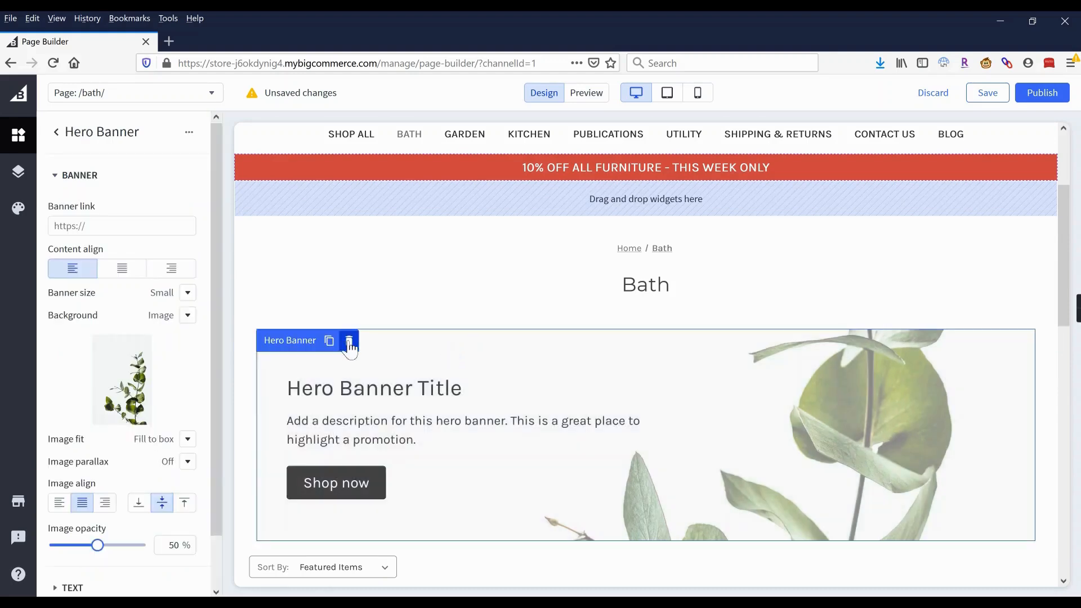
left_click(349, 341)
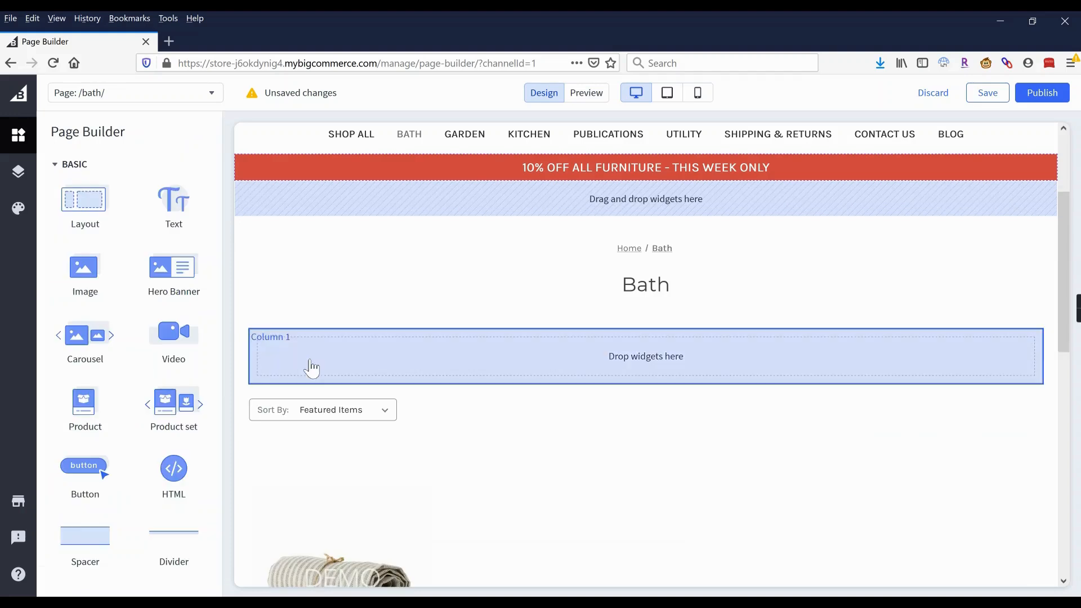
left_click_drag(174, 407, 456, 356)
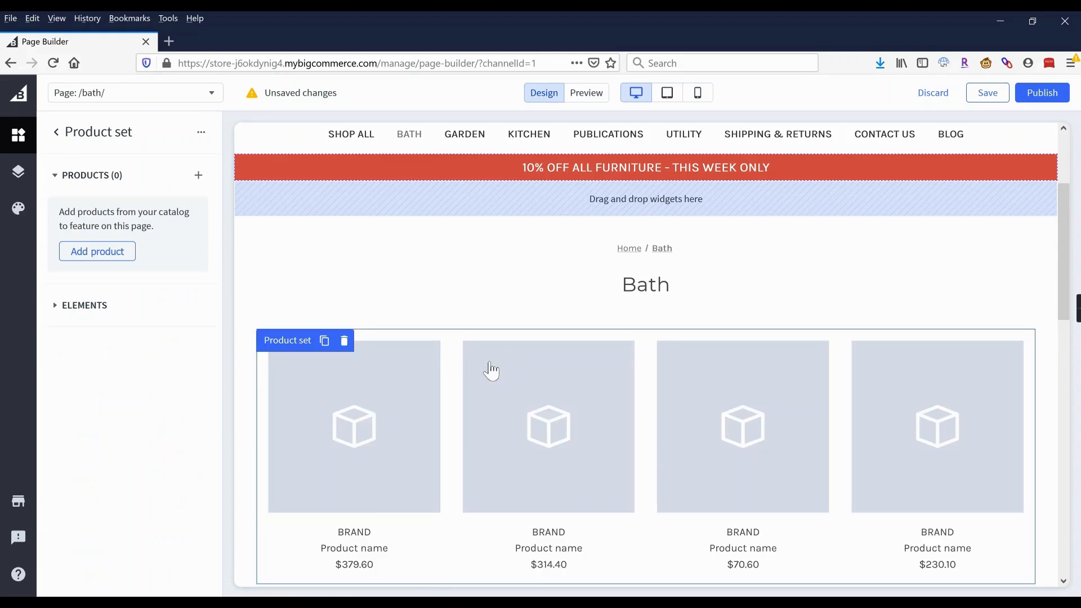
Search the catalog for "sample" and add [Sample] Fog Linen Chambray Towel - Beige Stripe to the product set, then leave its settings.
left_click(111, 251)
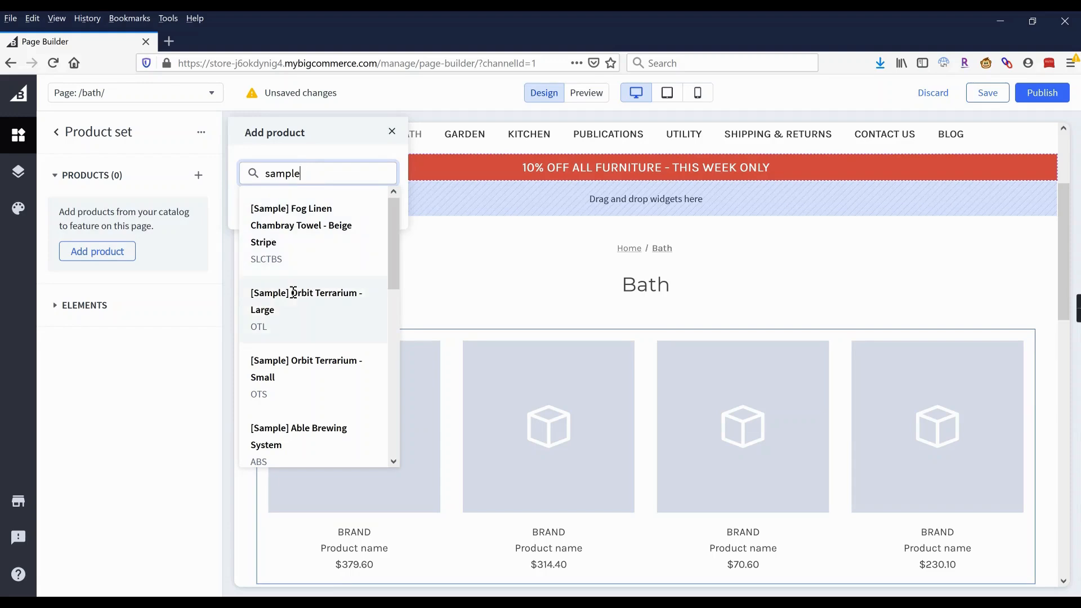
left_click(311, 226)
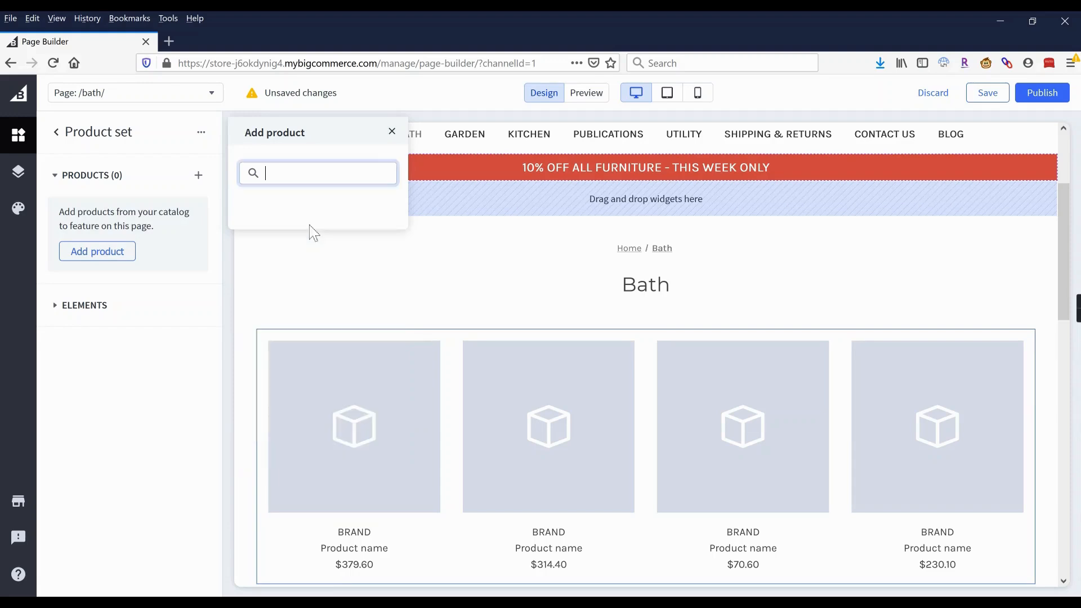
left_click(392, 132)
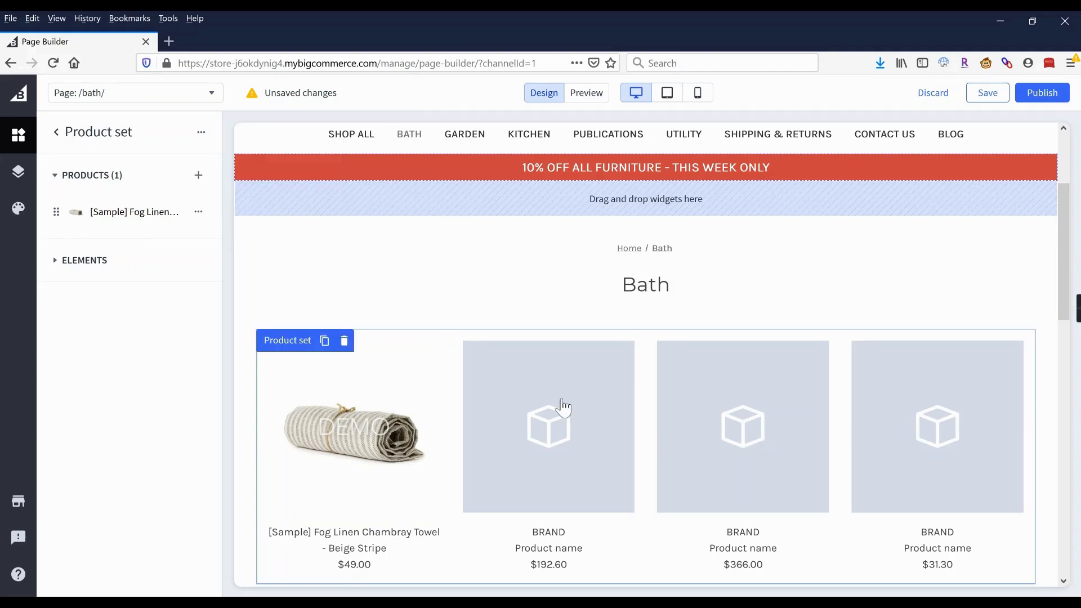
scroll(539, 374, "down", 2)
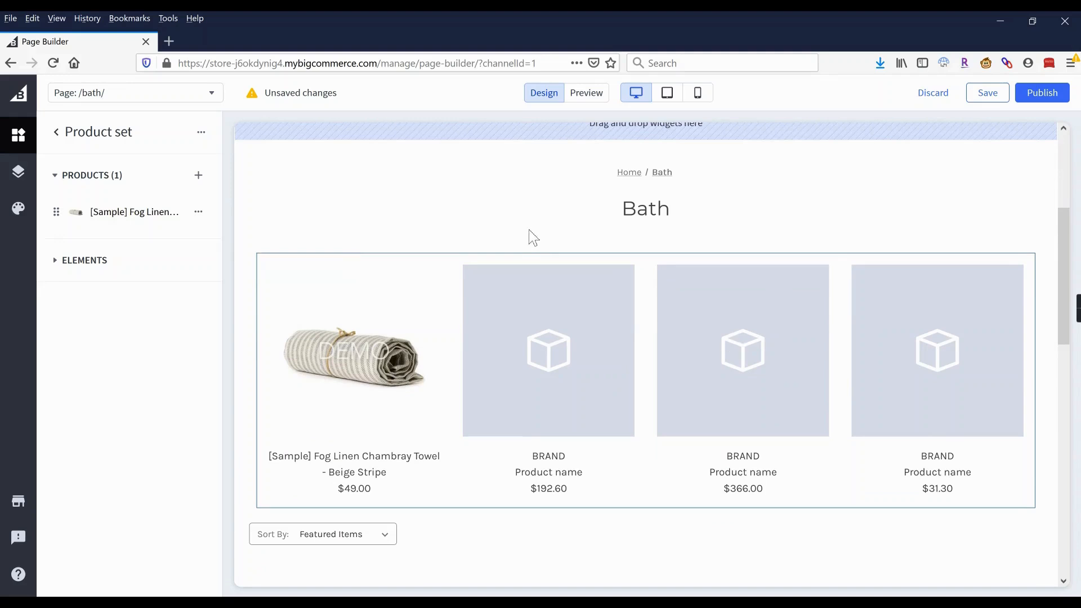
left_click(478, 247)
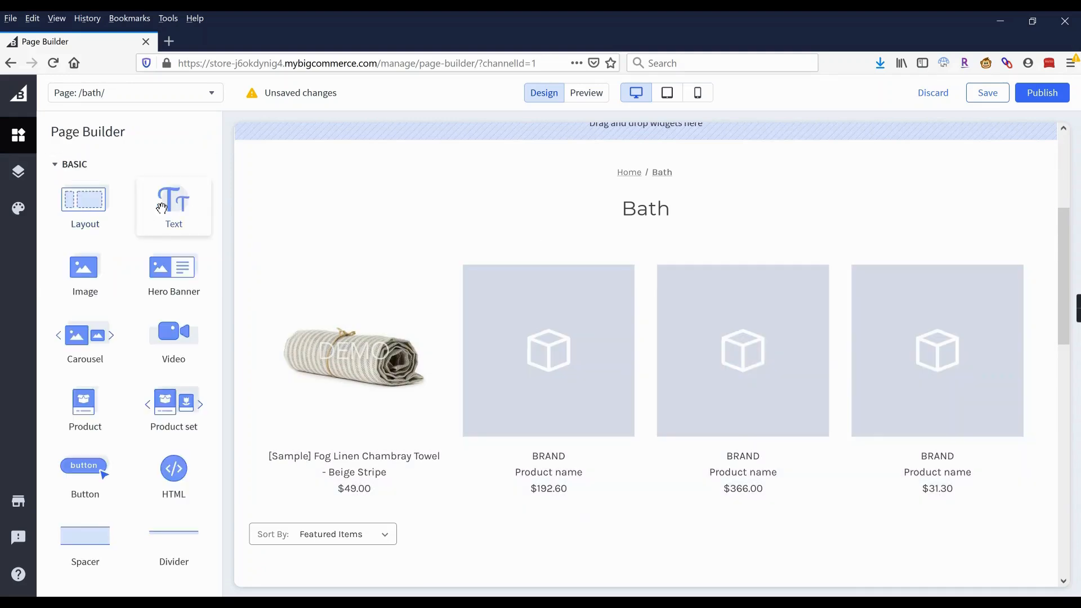
Add a Text widget above the product set on the Bath page and replace its text with "TOP SELLING BATH PRODUCTS".
left_click_drag(186, 211, 643, 260)
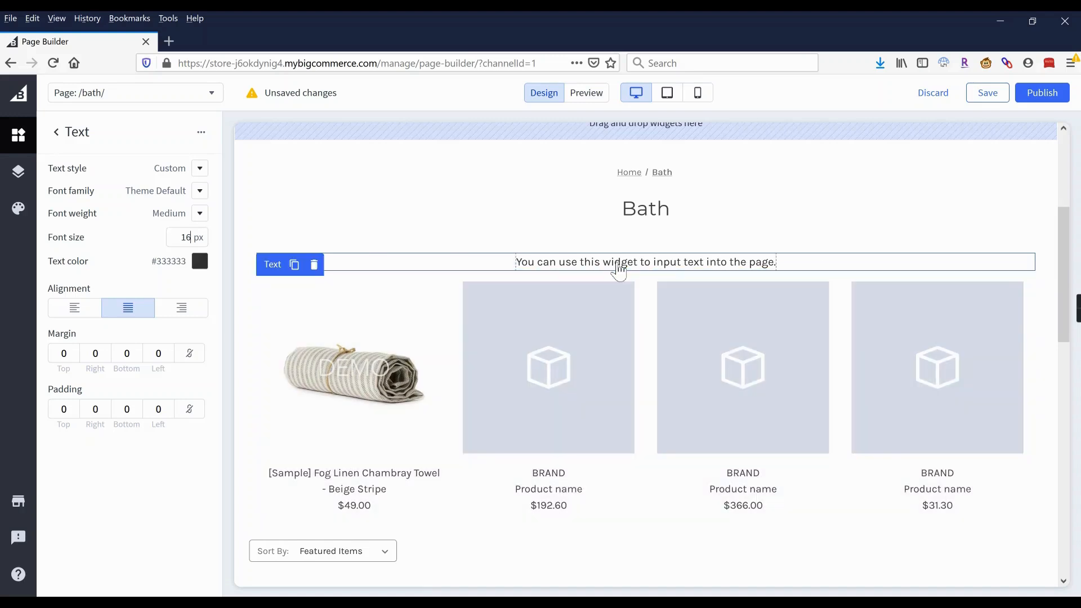
triple_click(619, 269)
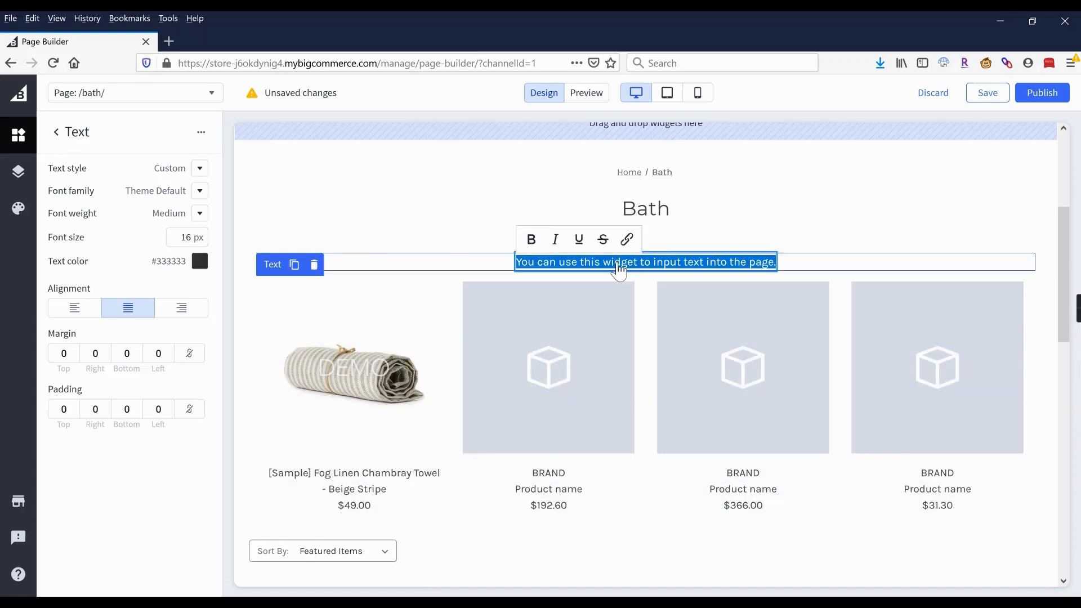
type("M")
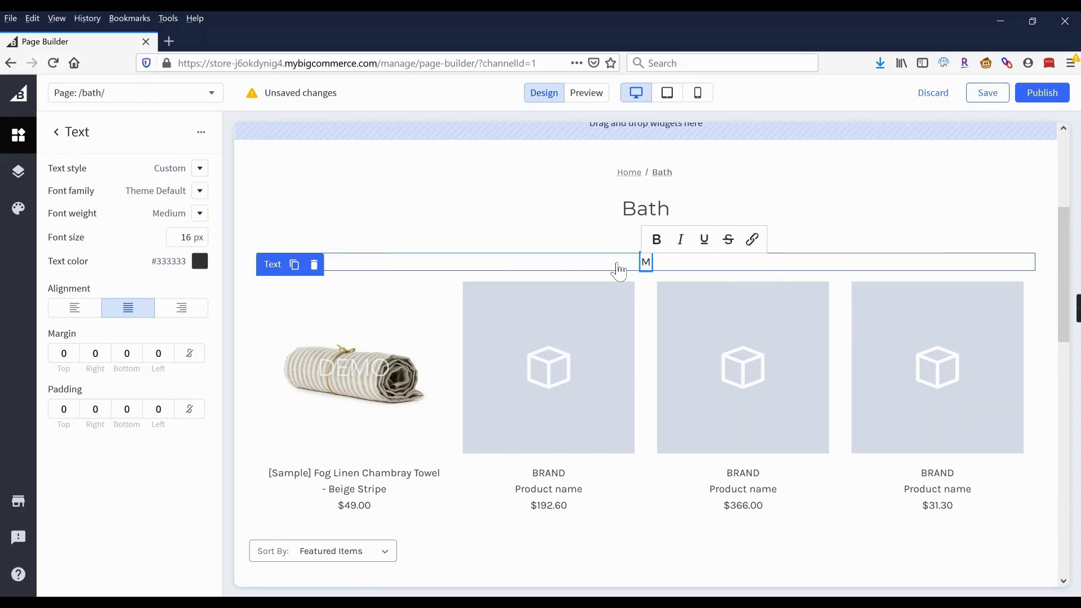
key("BackSpace")
type("TOP")
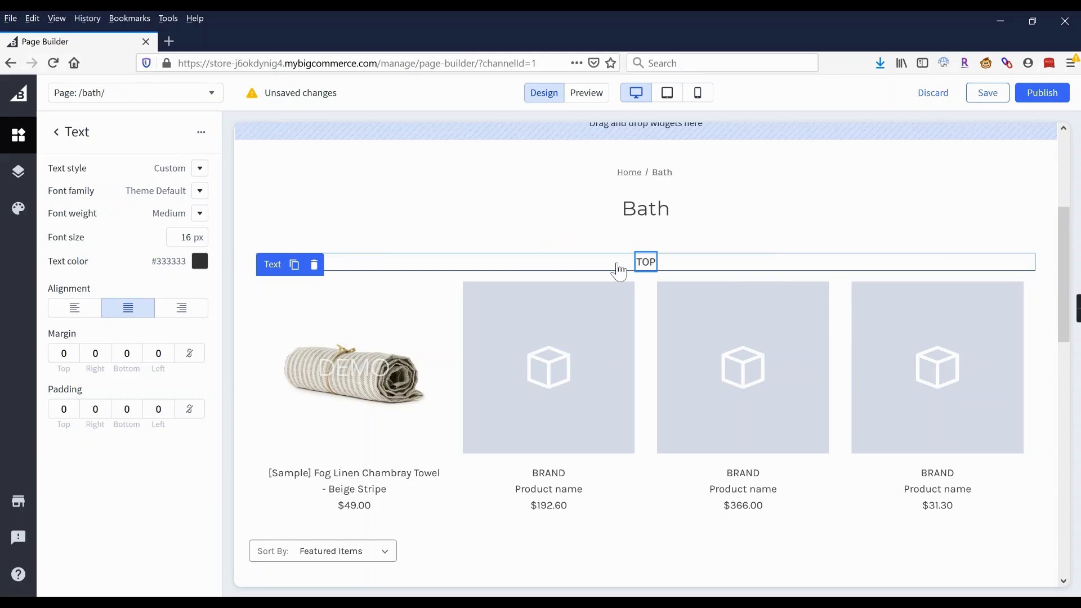
type(" SELLING BATH PRDUCTS")
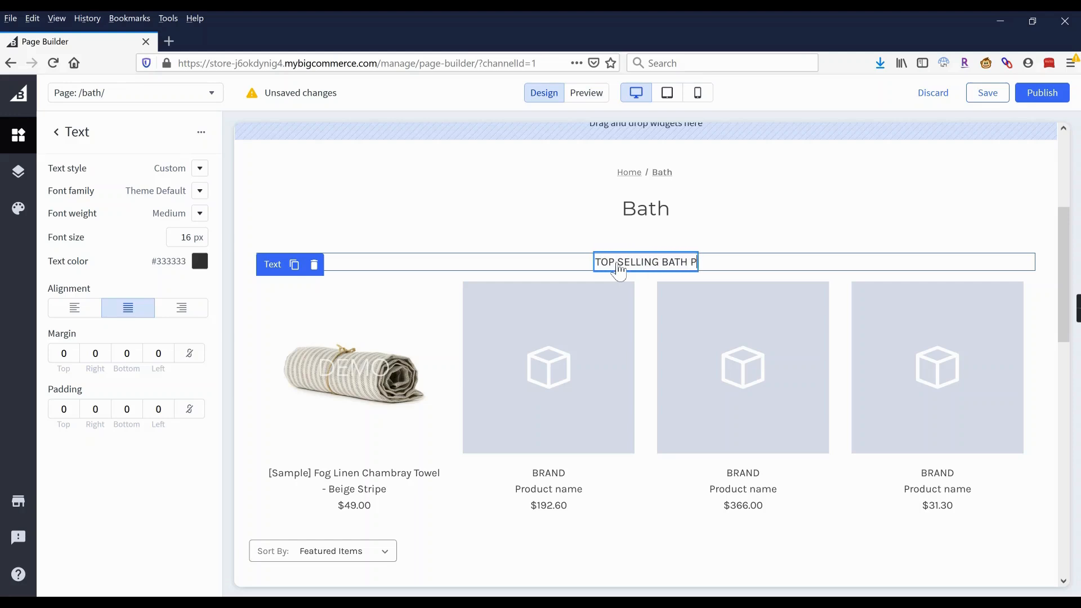
key("BackSpace")
key("BackSpace")
key("BackSpace")
key("BackSpace")
key("BackSpace")
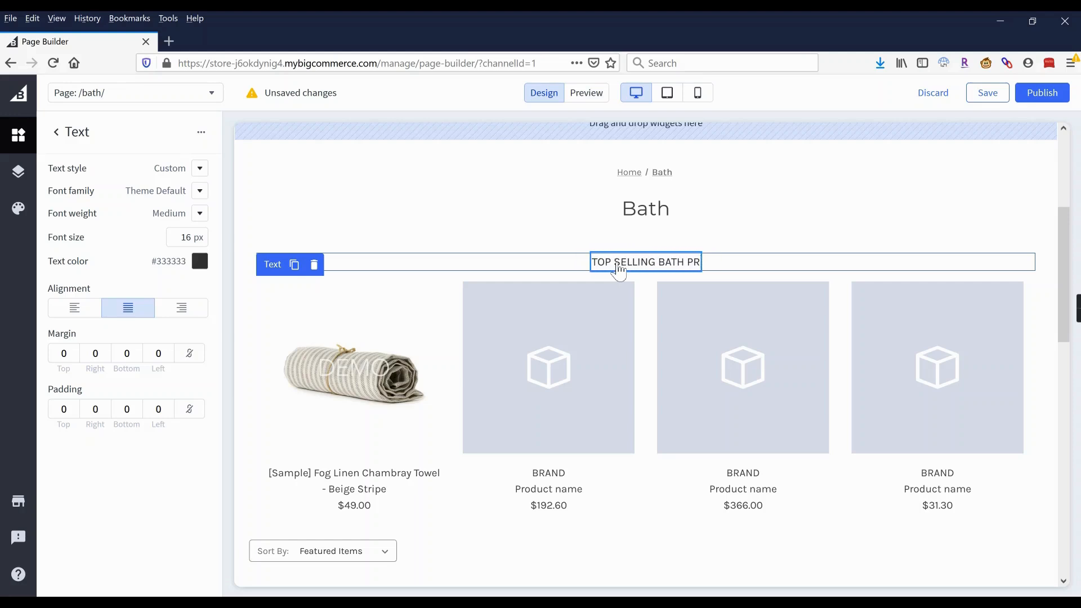
type("ODUCTS")
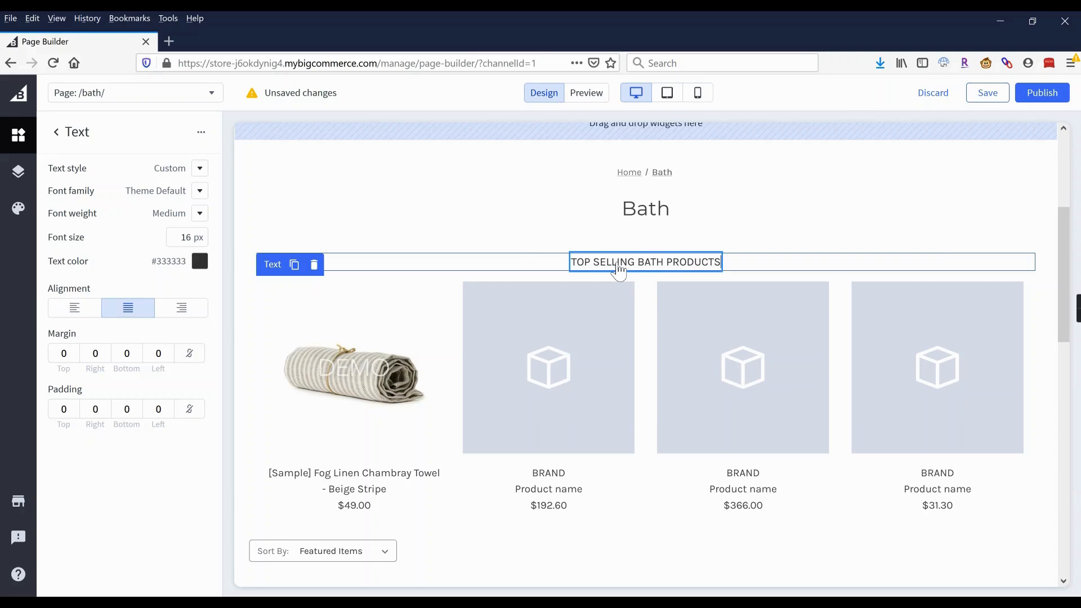
Set the font weight of the Text widget above the product set to Bold.
triple_click(619, 264)
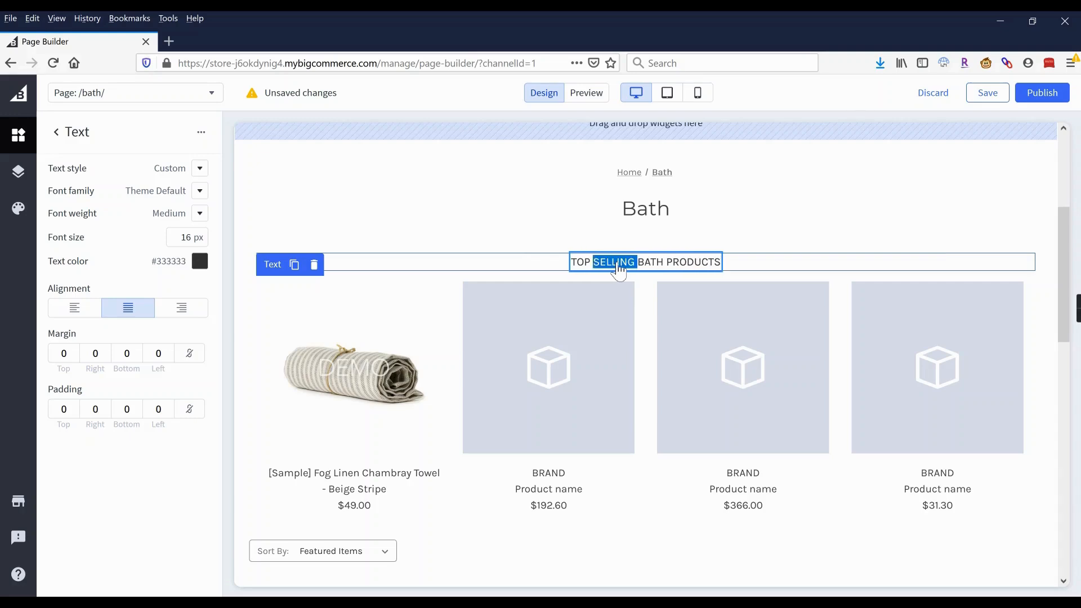
left_click(199, 213)
left_click(207, 358)
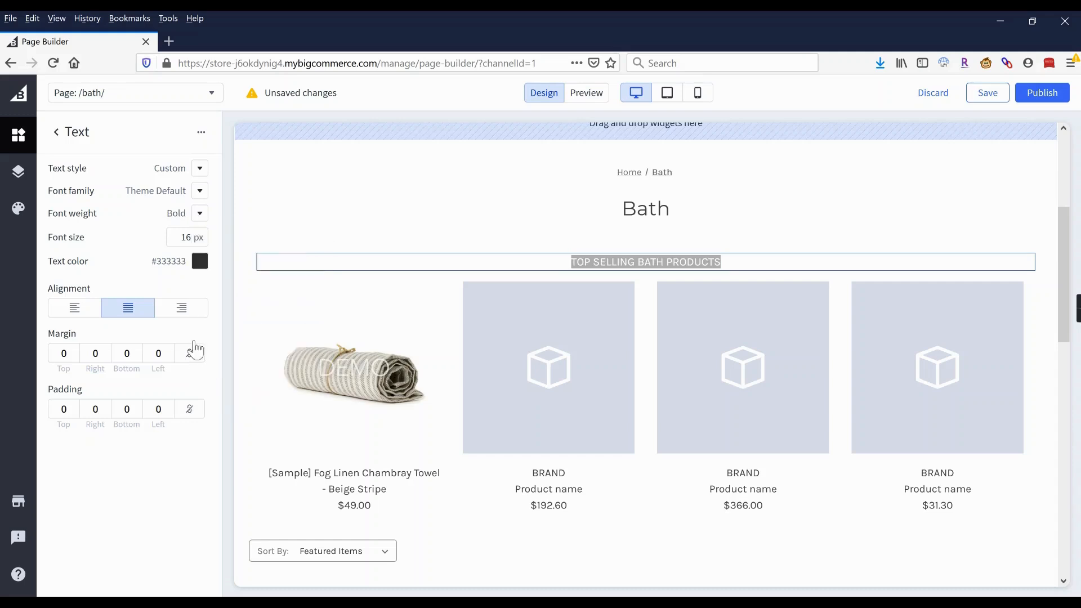
Replace the placeholder text in the bold Text widget with "TOP SELLING BATH PRODUCTS" and deselect the widget.
triple_click(600, 272)
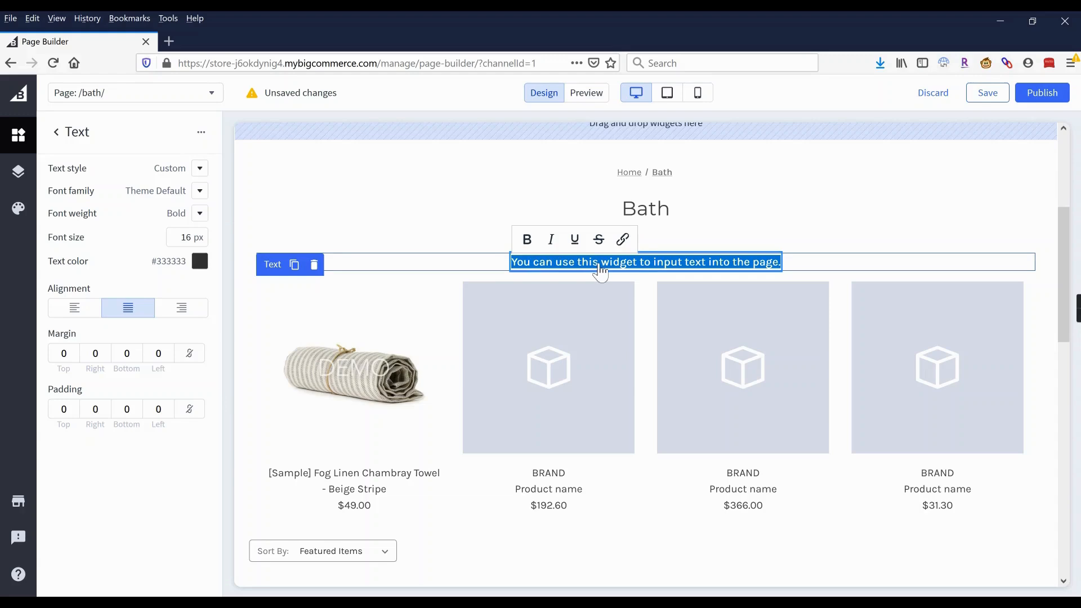
type("TP")
key("BackSpace")
type("OP")
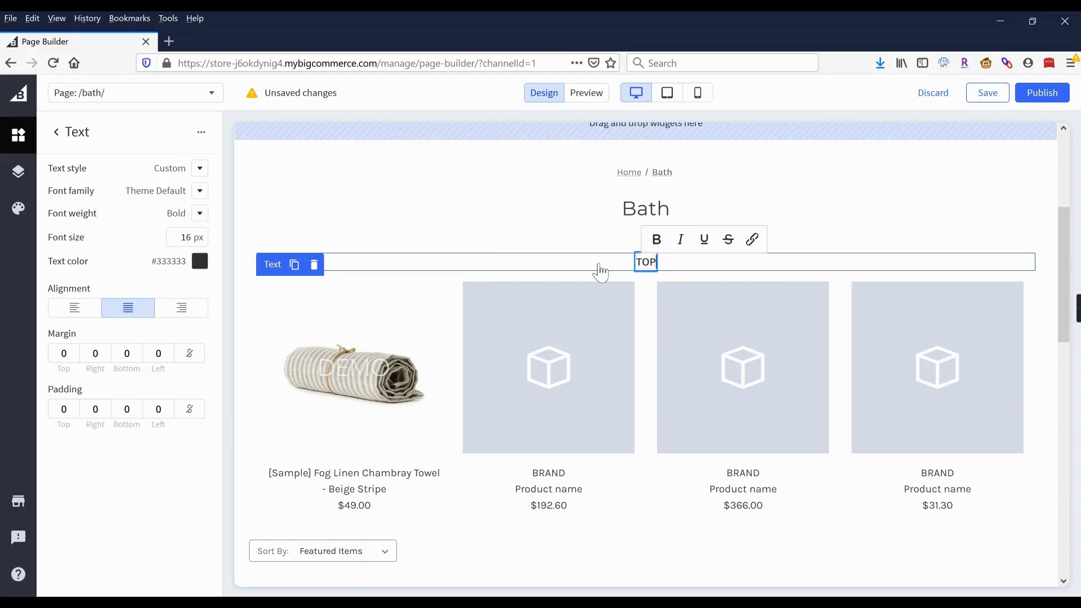
type(" SELLING BATH PRD")
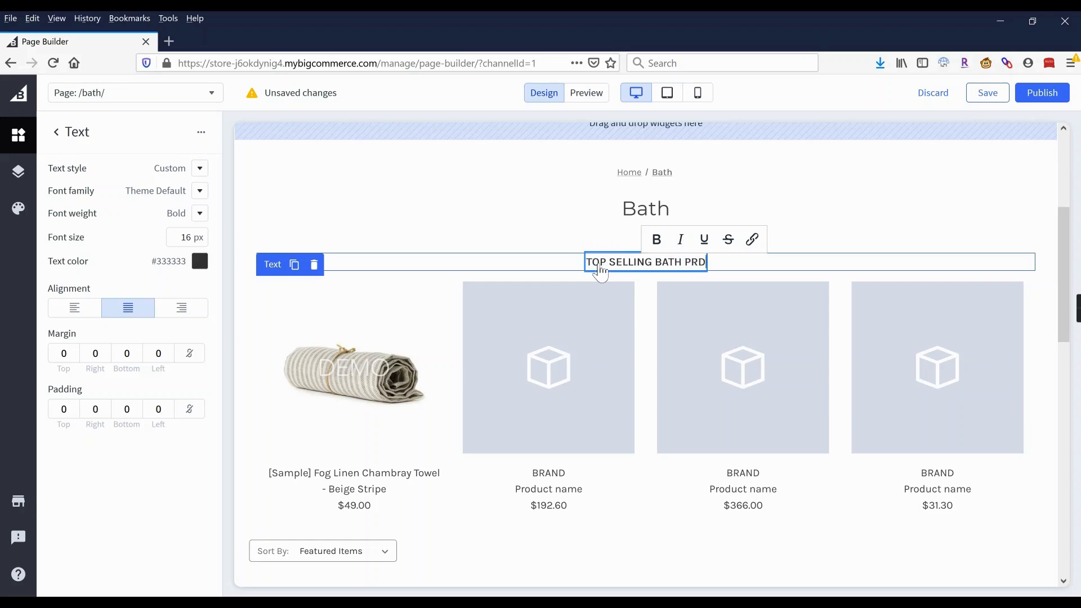
key("BackSpace")
type("ODUCTS")
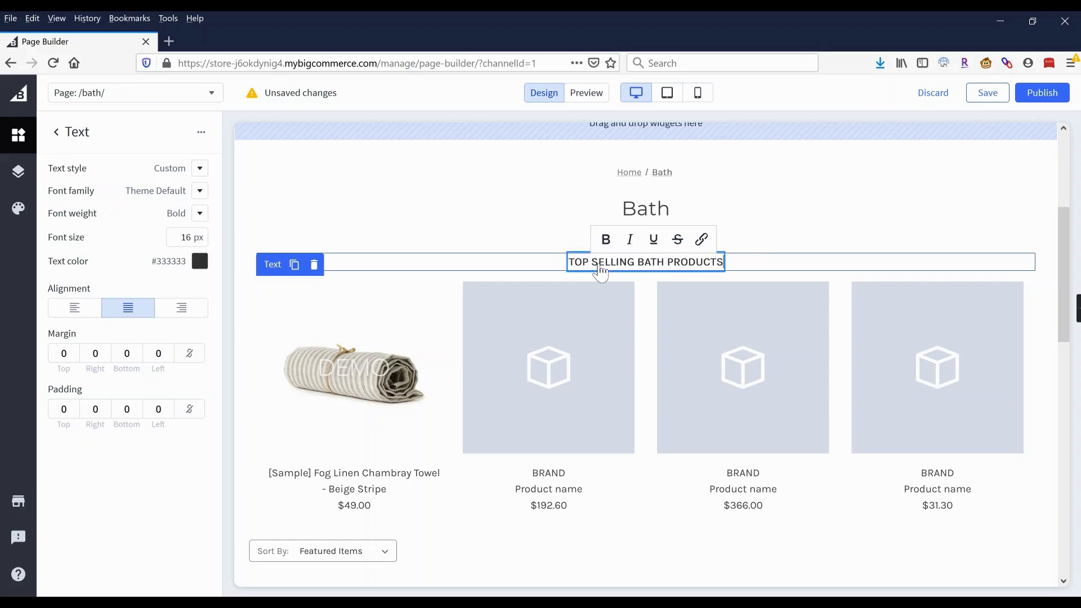
left_click(495, 242)
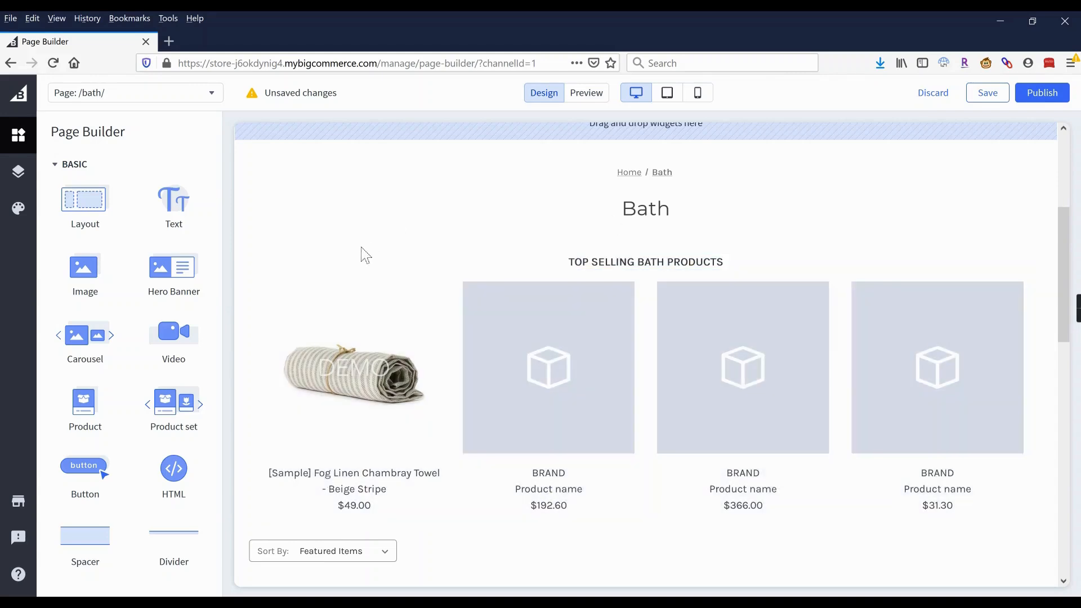
left_click(362, 271)
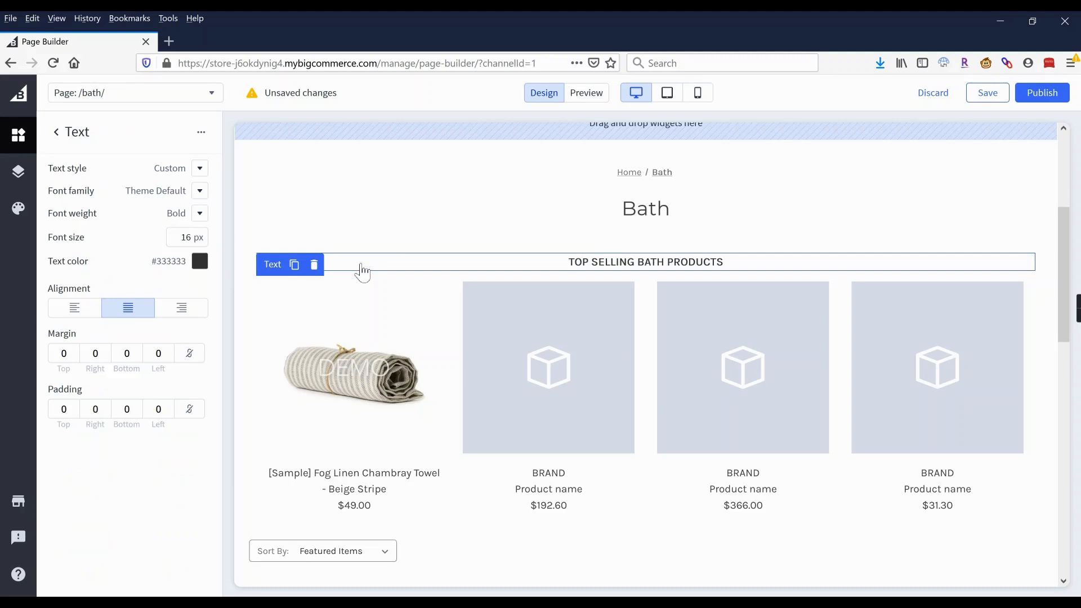
left_click(419, 226)
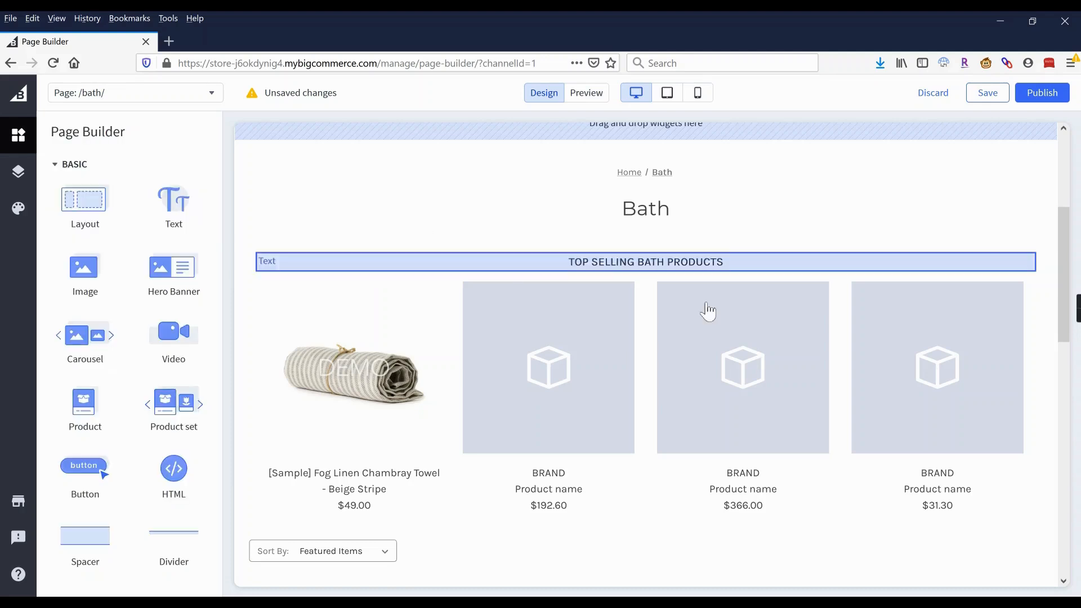
Delete the product set and the "TOP SELLING BATH PRODUCTS" Text widget from the Bath page.
scroll(414, 436, "down", 3)
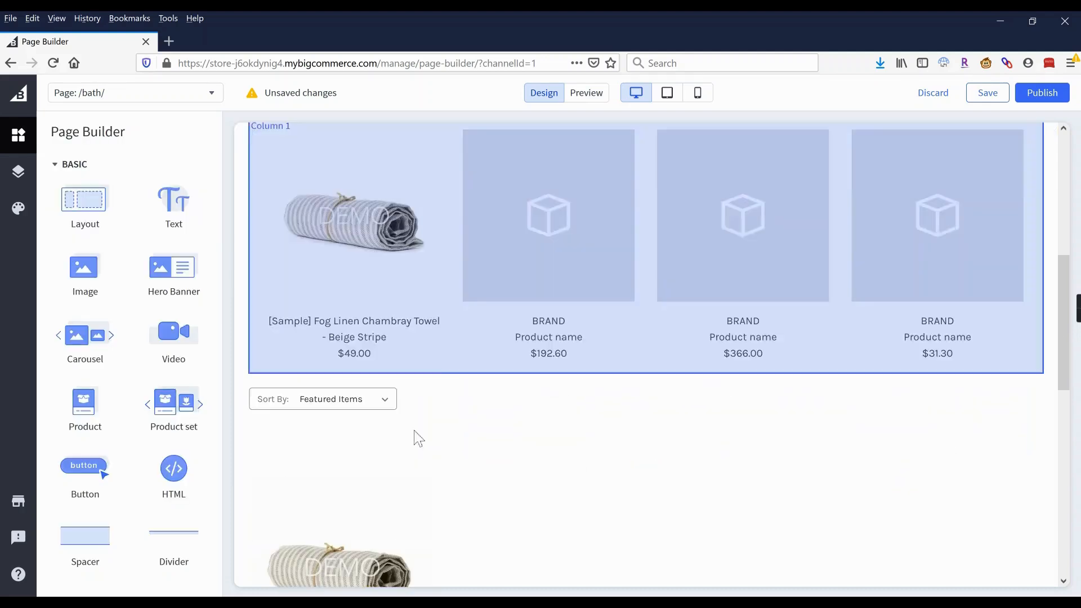
scroll(648, 445, "up", 4)
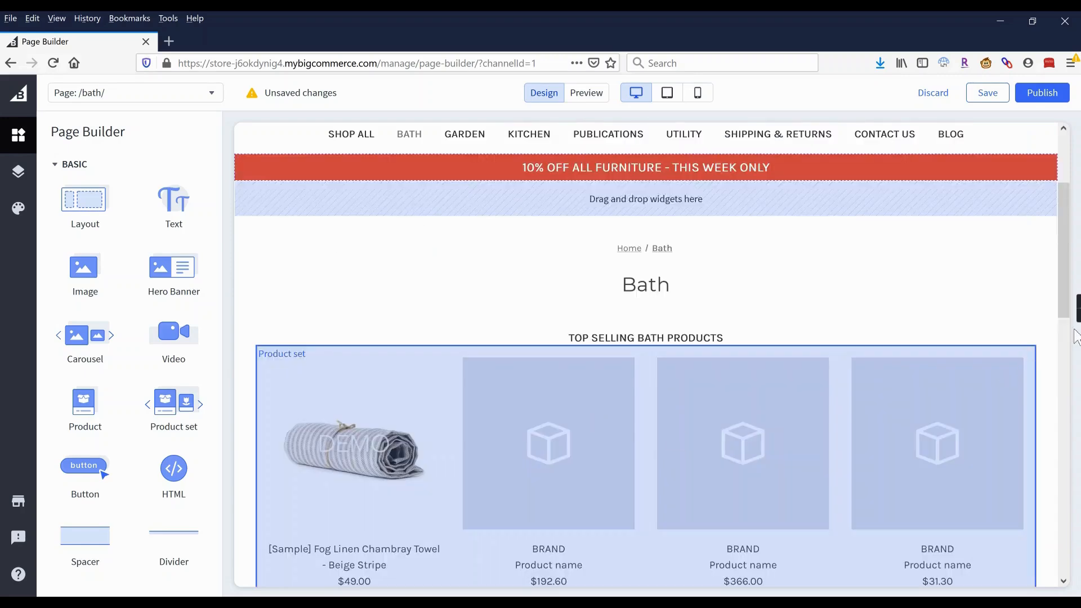
scroll(740, 278, "up", 3)
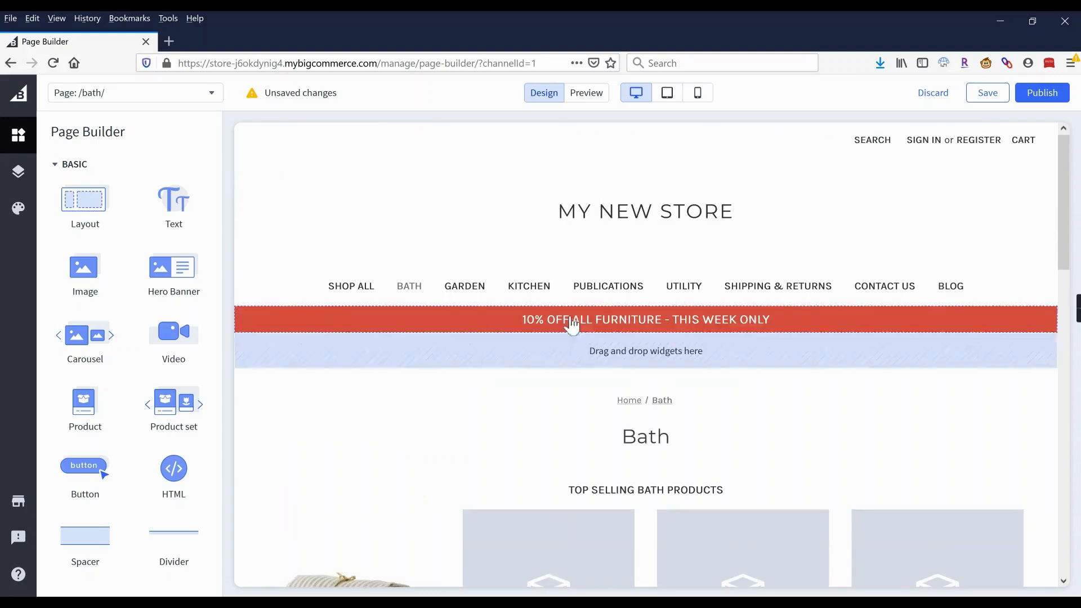
scroll(283, 332, "down", 3)
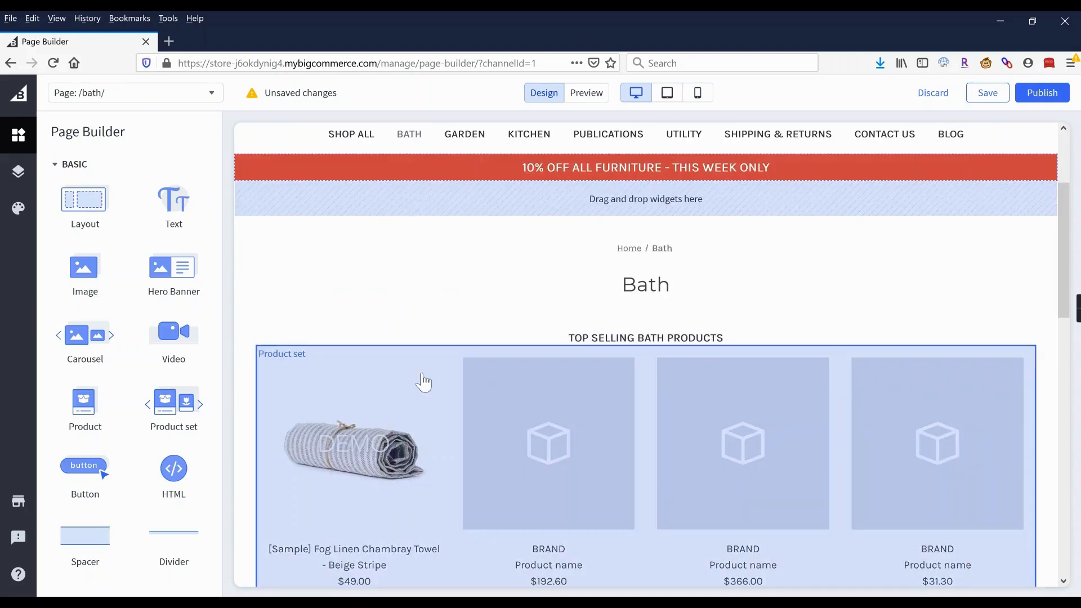
left_click(394, 374)
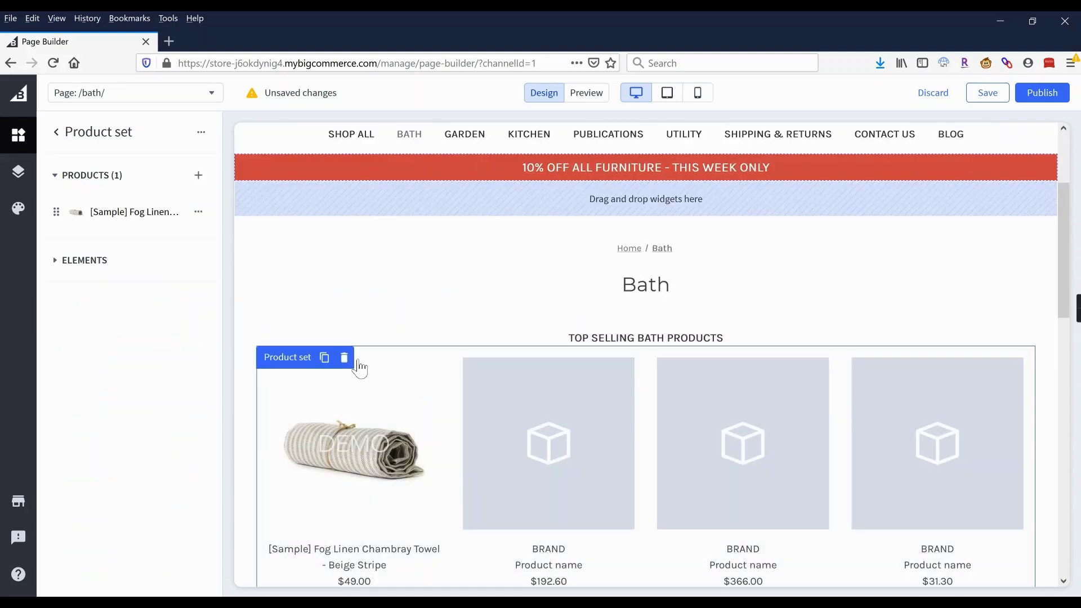
left_click(343, 357)
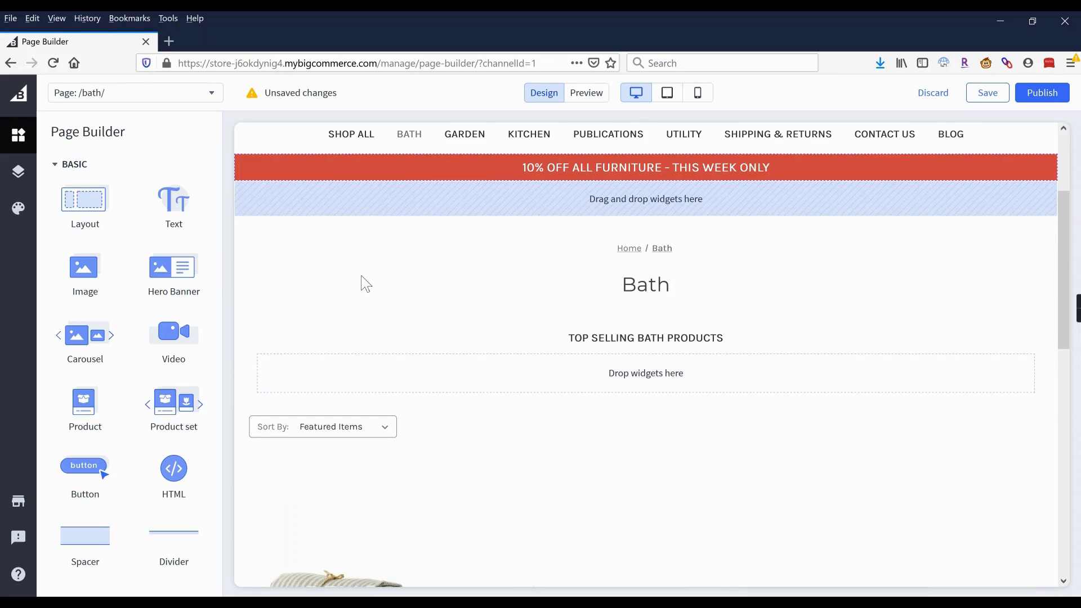
left_click(619, 339)
left_click(314, 340)
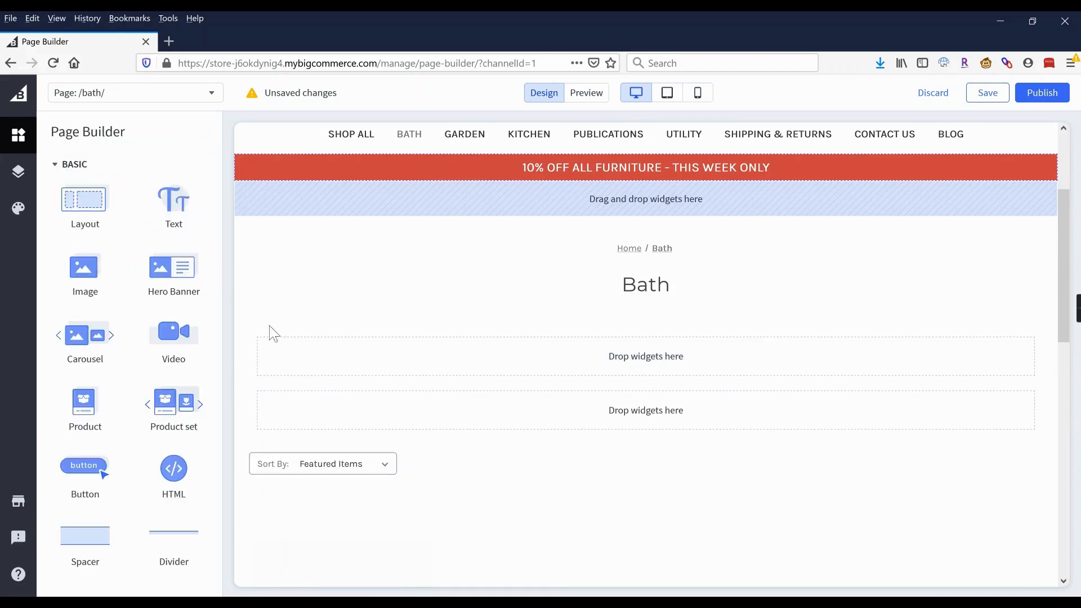
Try a Video widget in the first empty area under the Bath heading and delete it again.
left_click_drag(173, 338, 569, 364)
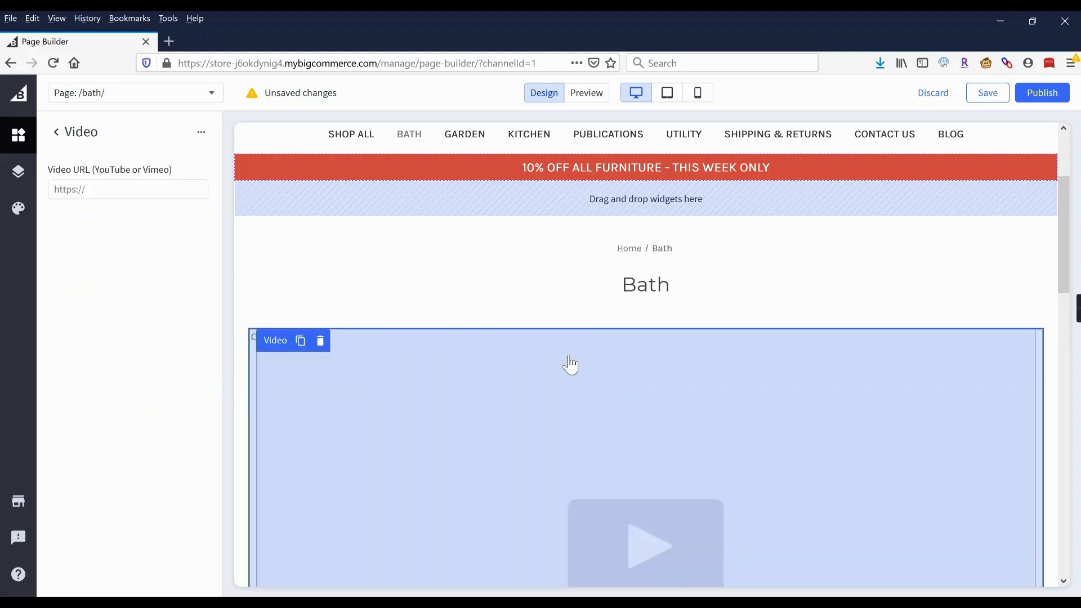
scroll(746, 364, "down", 3)
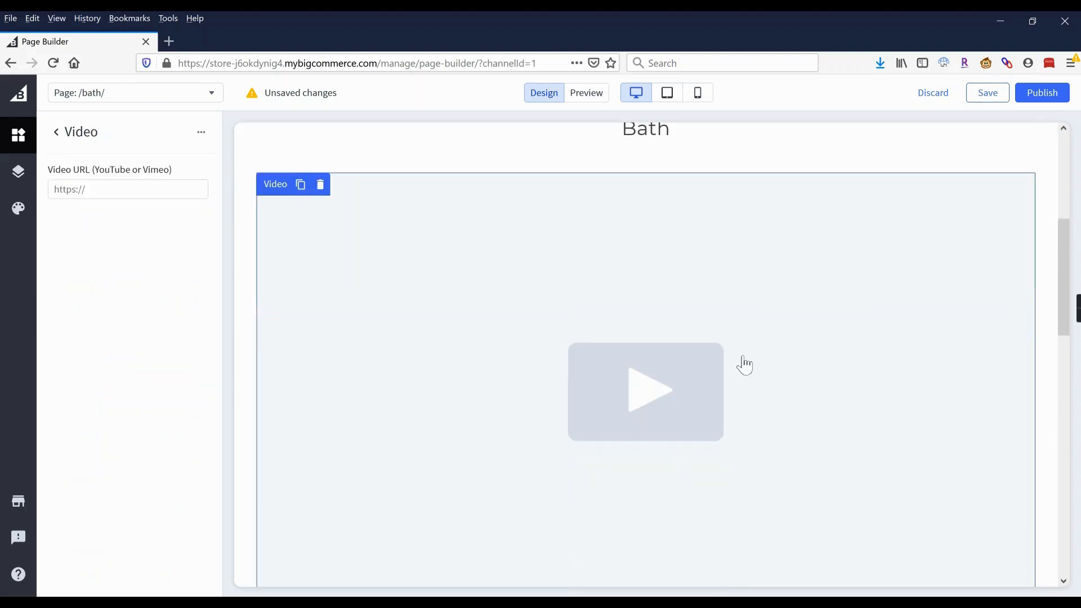
scroll(586, 364, "down", 3)
scroll(590, 364, "up", 4)
scroll(590, 364, "up", 2)
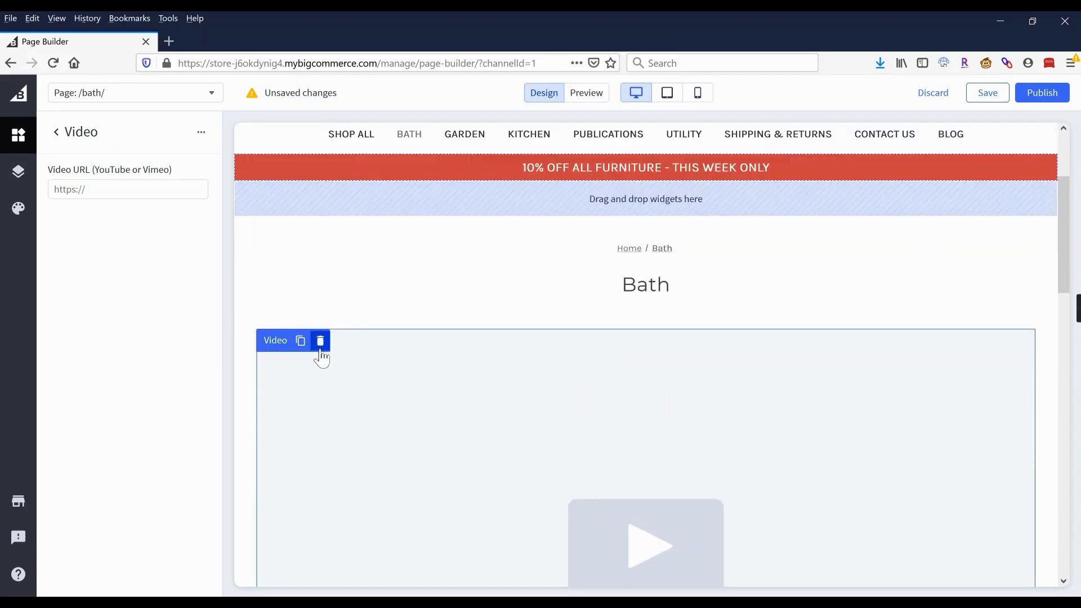
left_click(65, 190)
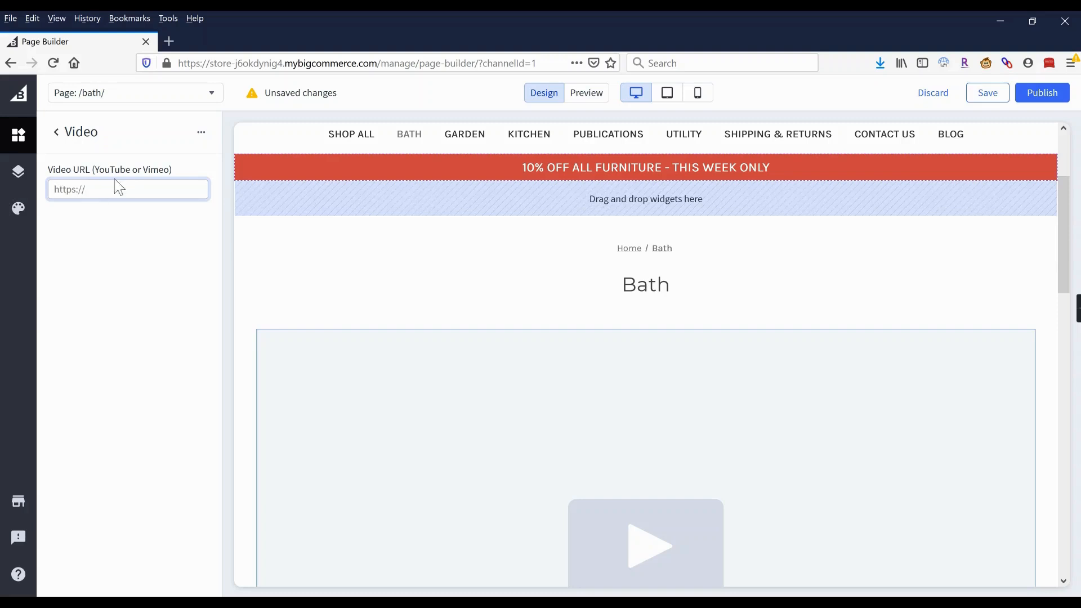
left_click(321, 343)
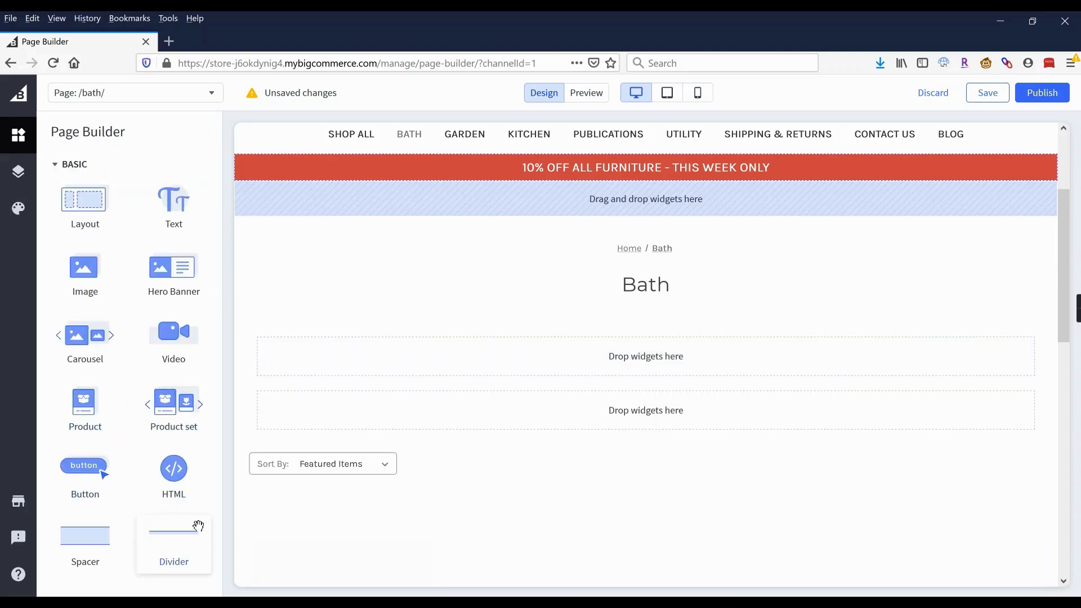
scroll(481, 360, "up", 2)
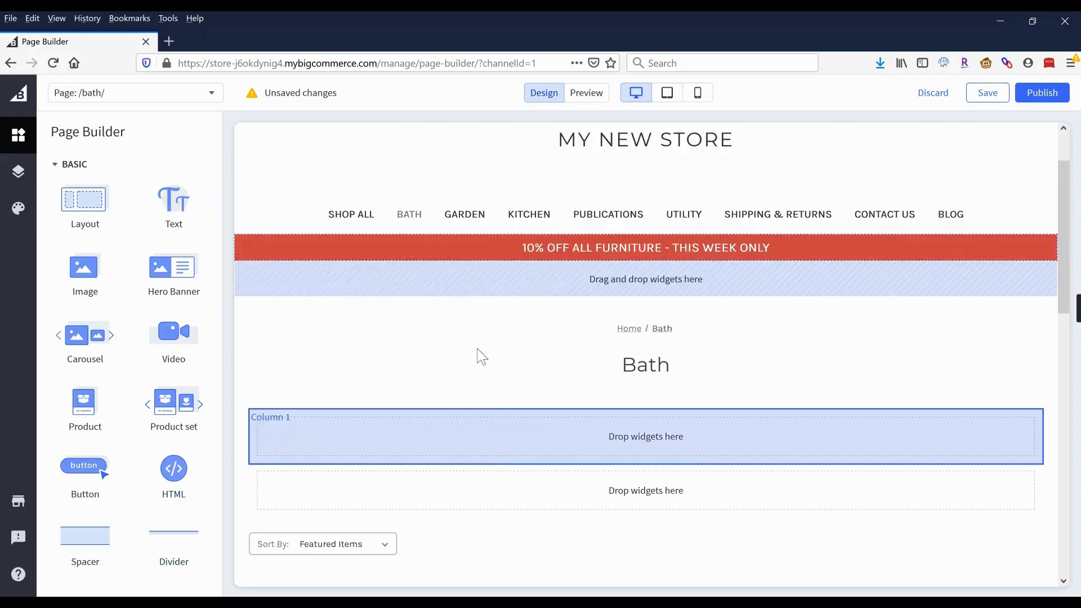
scroll(484, 356, "up", 2)
scroll(647, 360, "down", 2)
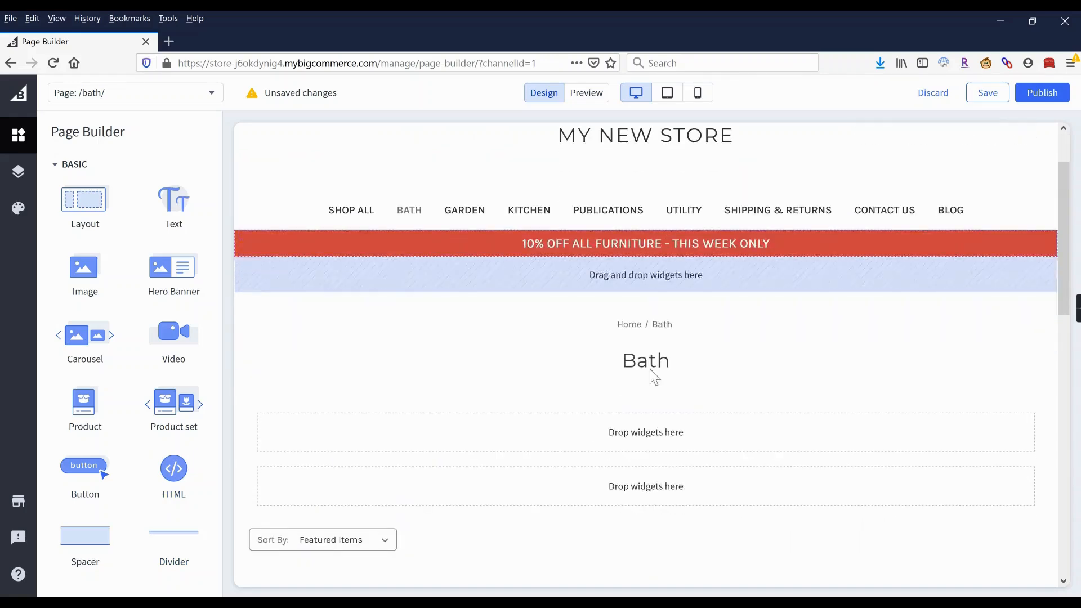
scroll(648, 370, "down", 2)
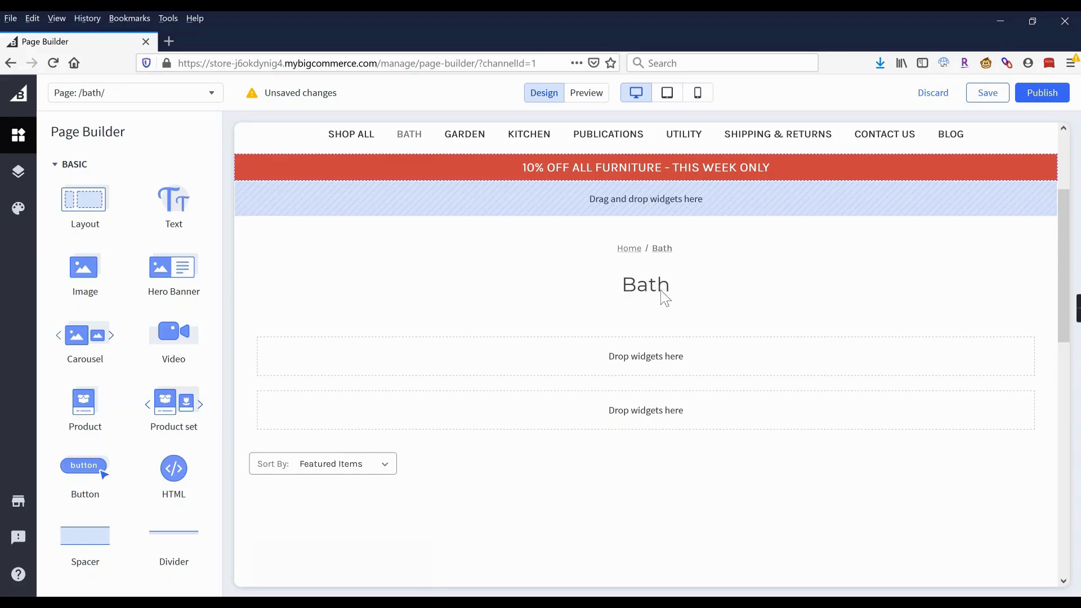
scroll(662, 296, "up", 3)
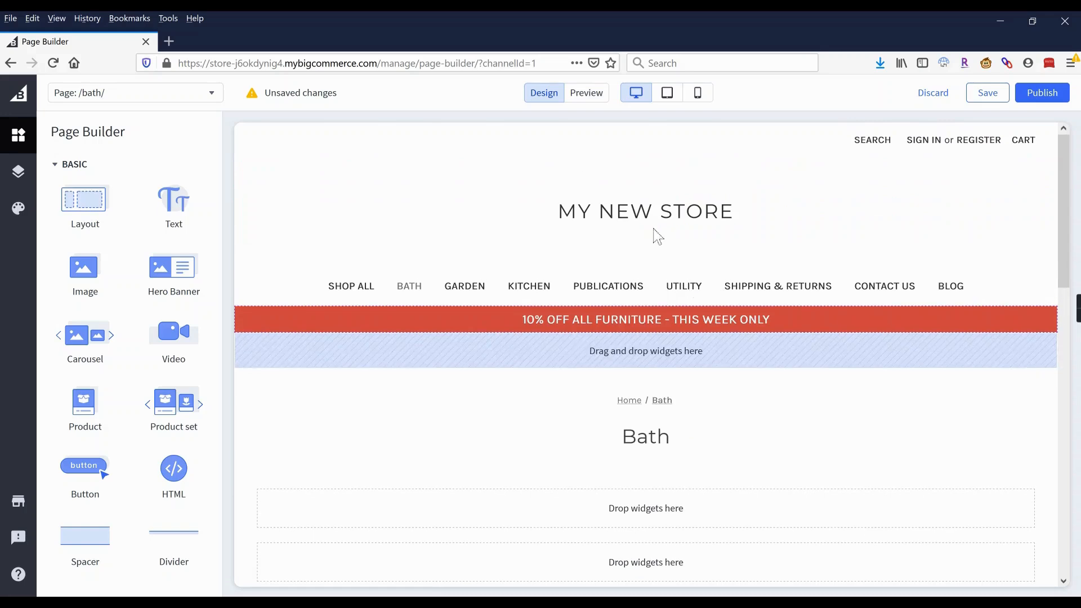
Preview the store, return to design mode on the Homepage and examine the widgets below its carousel.
left_click(588, 93)
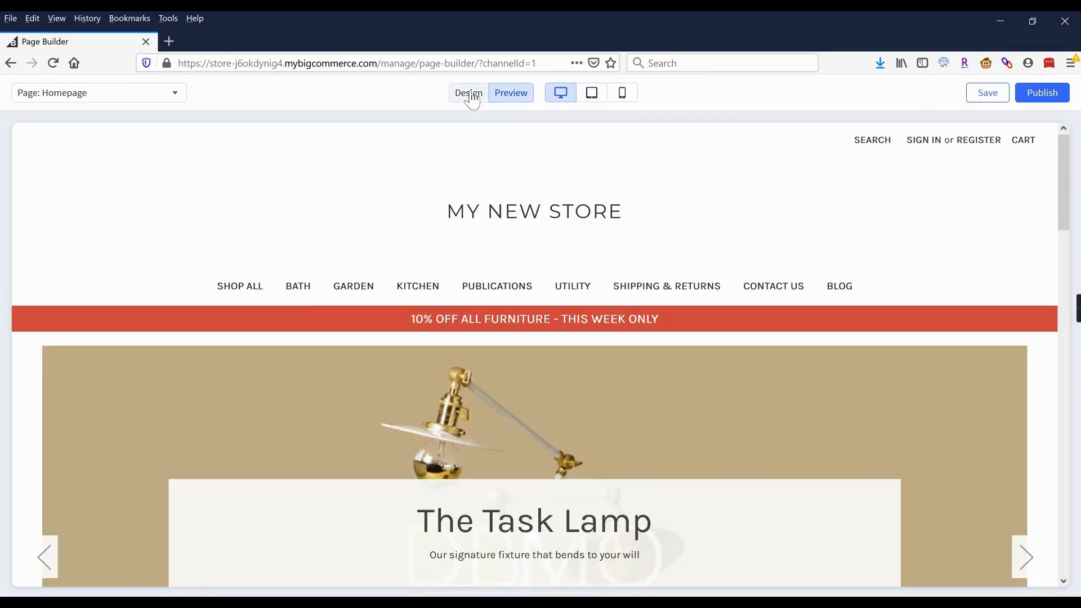
left_click(469, 94)
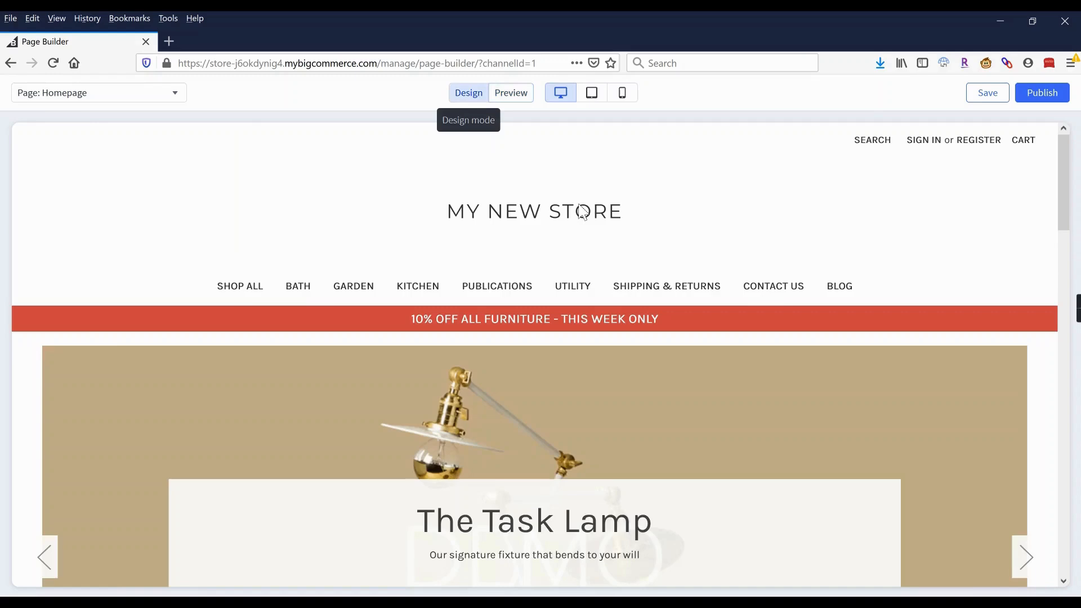
scroll(582, 212, "down", 6)
scroll(582, 212, "down", 3)
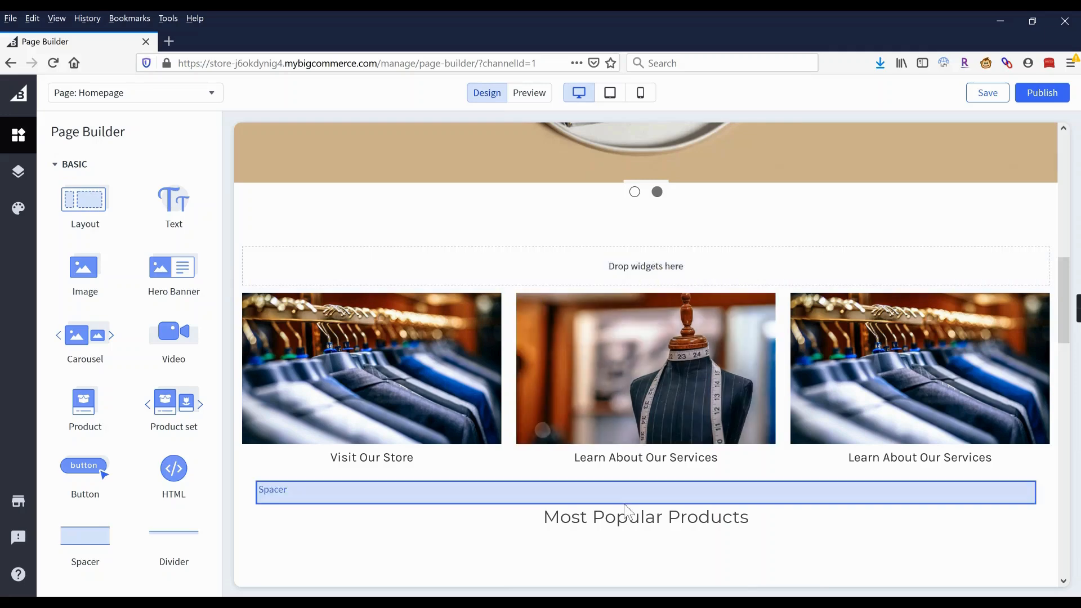
Try a Text widget in the empty area below the Homepage carousel, view its font family options and delete it again.
scroll(599, 458, "down", 2)
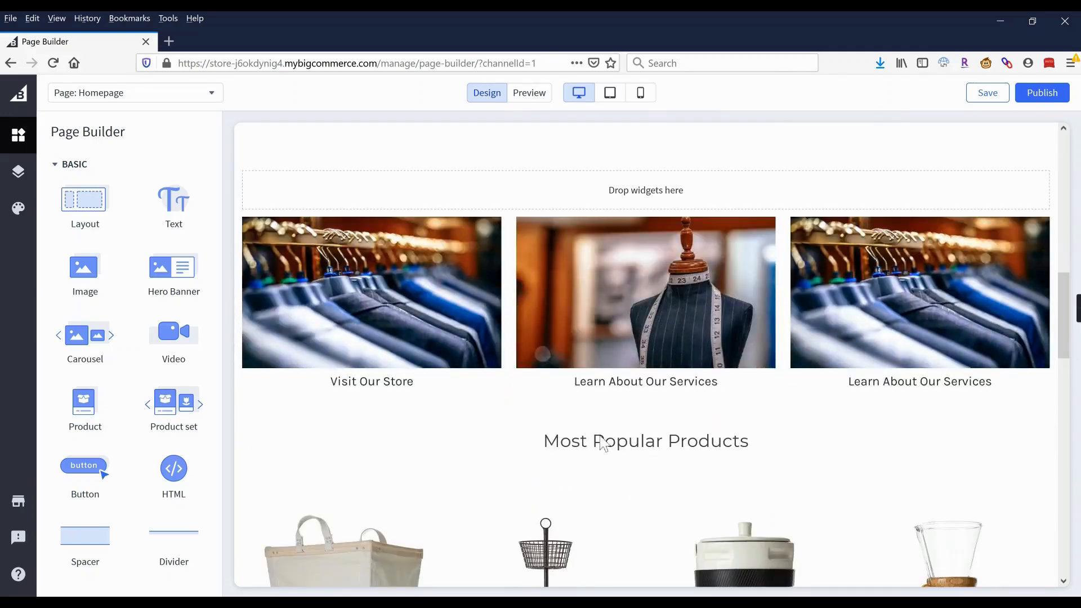
left_click_drag(174, 203, 602, 205)
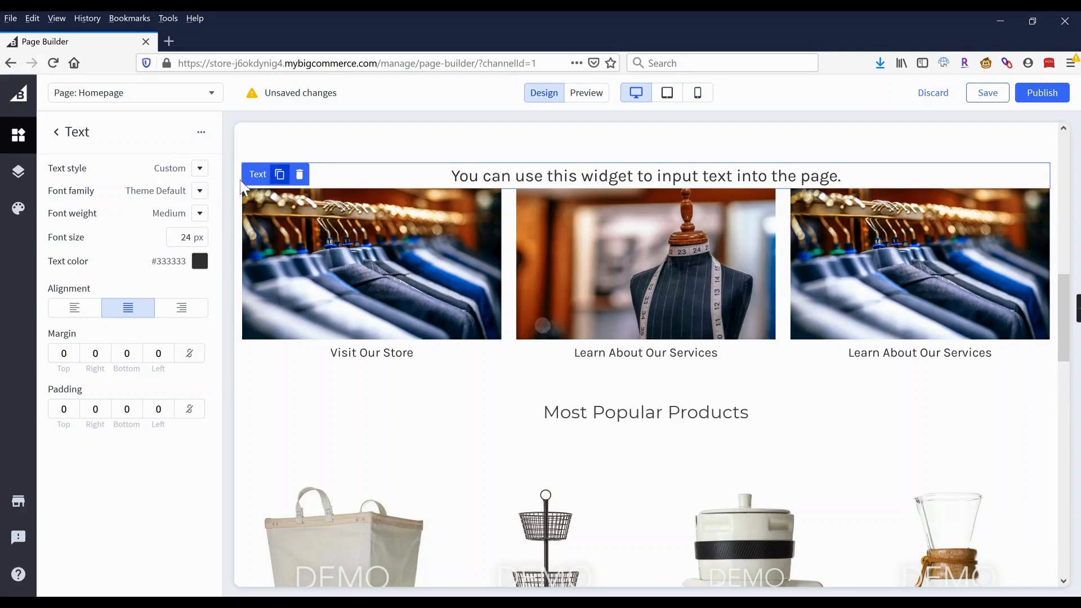
left_click(200, 193)
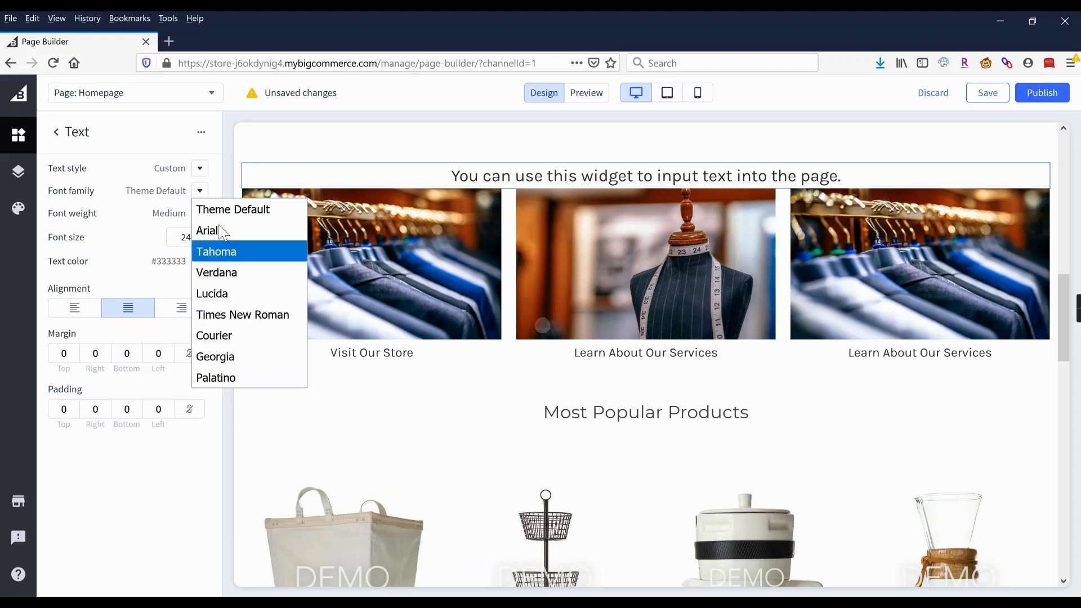
left_click(207, 197)
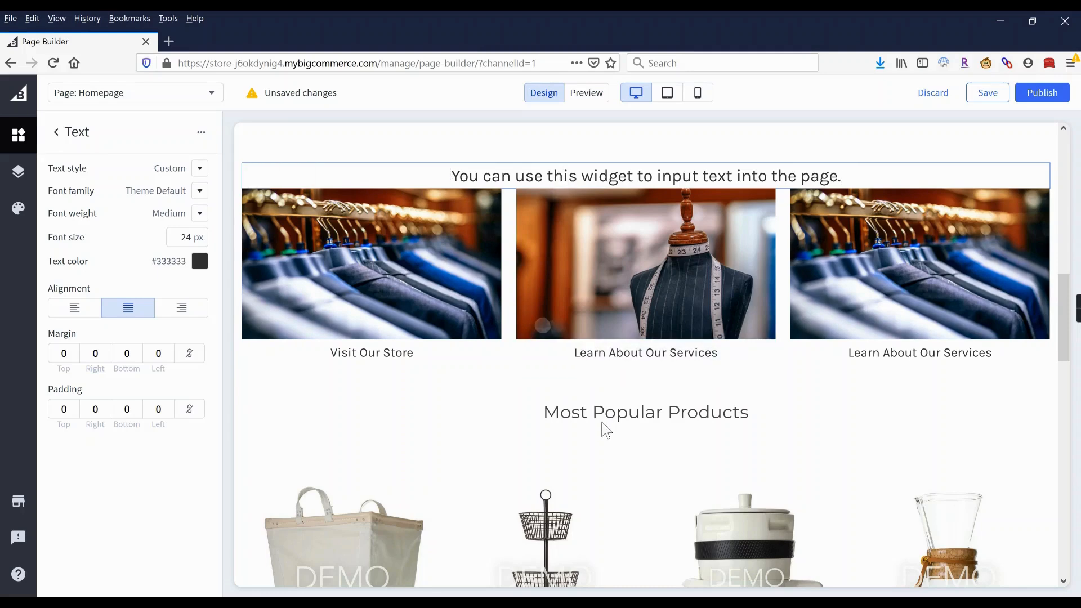
mouse_move(508, 179)
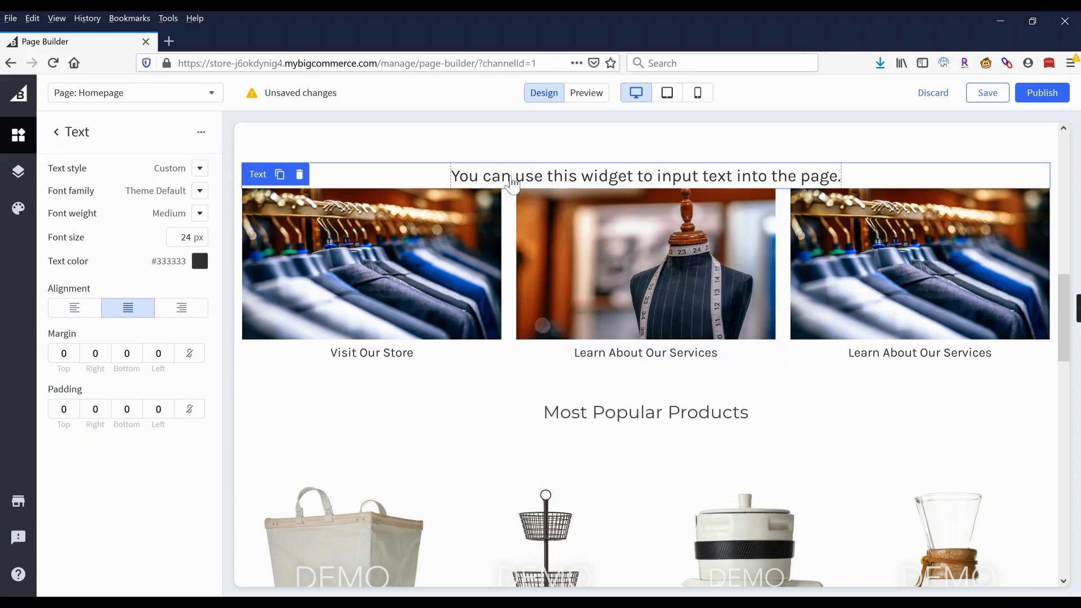
left_click(300, 175)
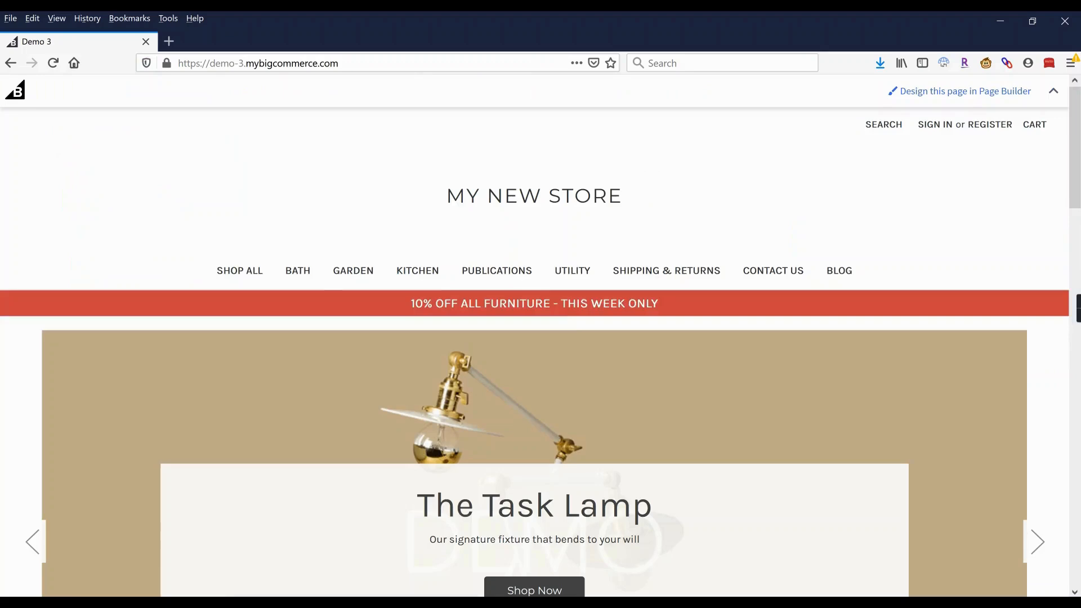
Inspect the "Most Popular Products" heading on the live storefront and copy its complete h2 tag from the element's HTML.
scroll(559, 309, "down", 12)
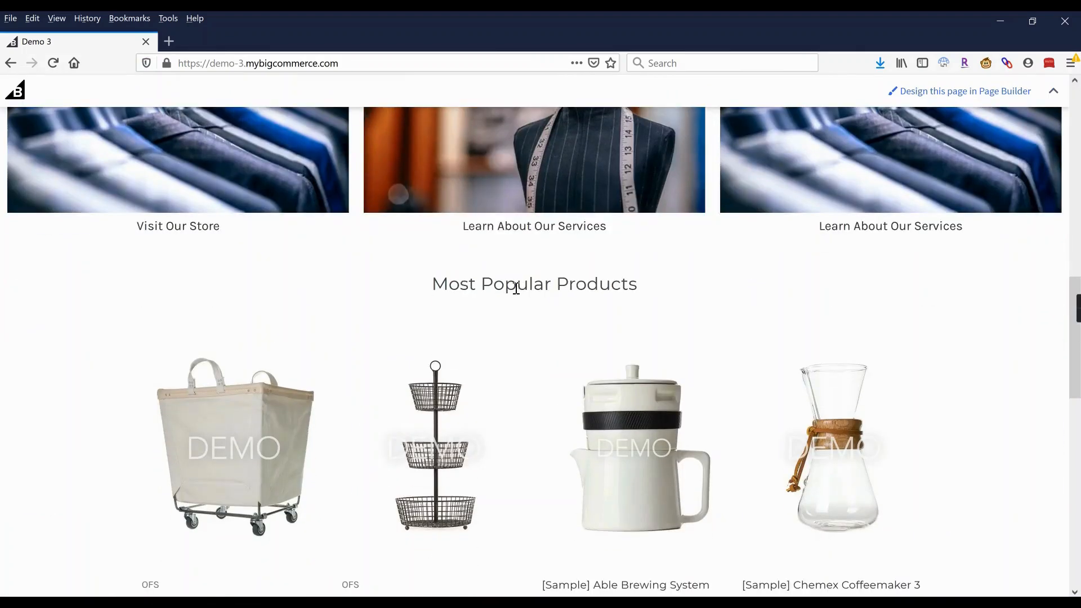
right_click(517, 288)
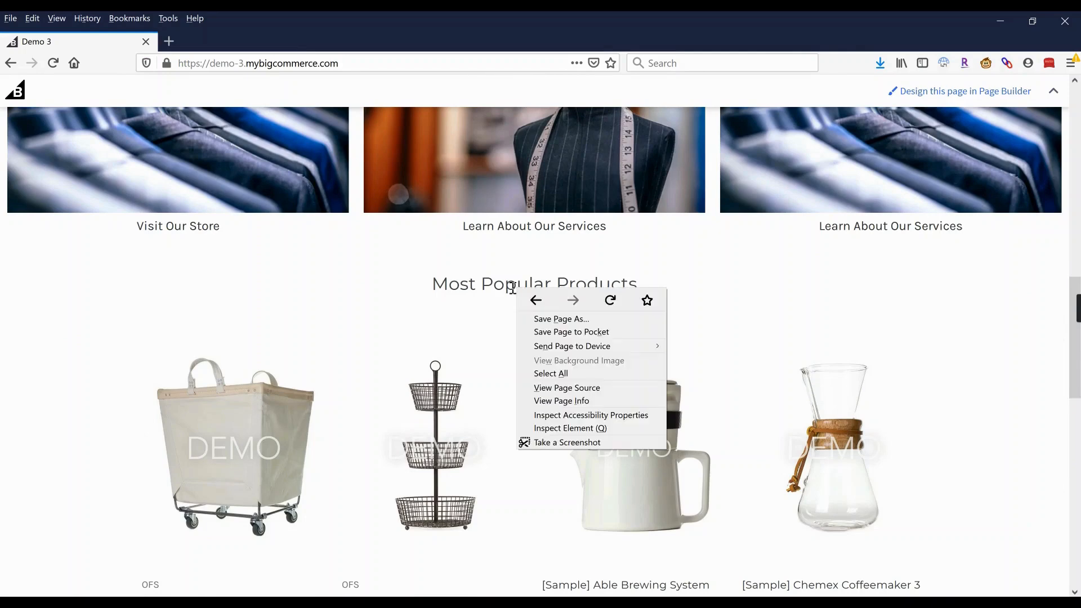
left_click(554, 433)
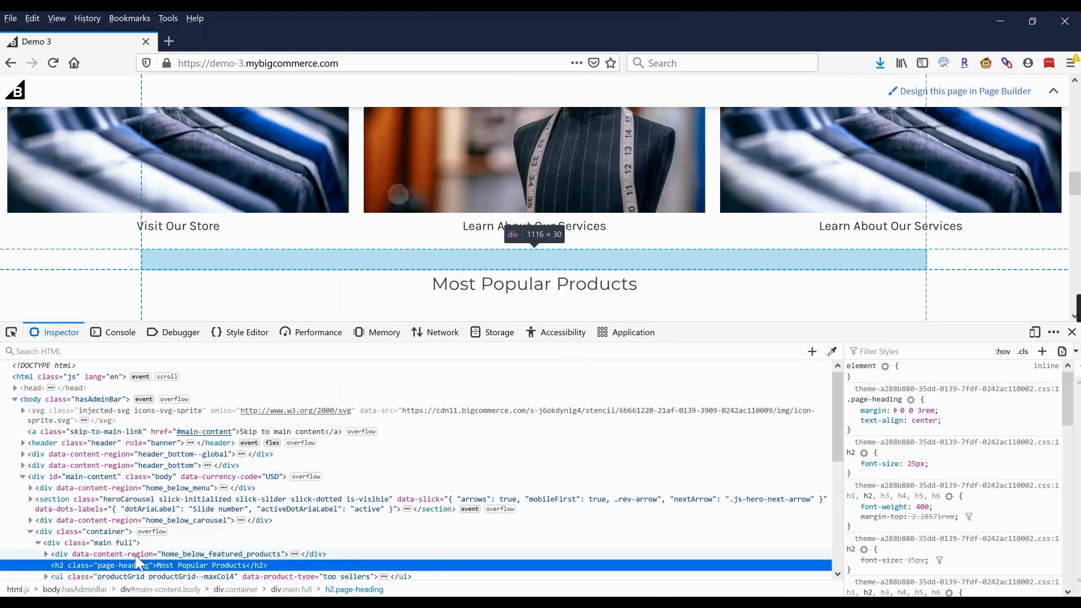
scroll(129, 524, "down", 3)
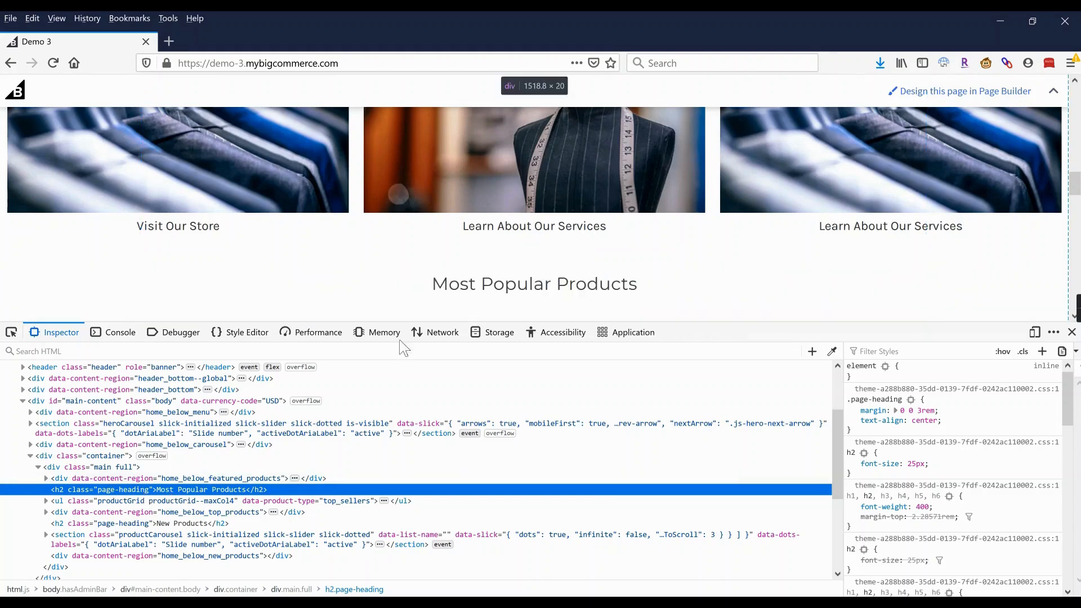
right_click(194, 490)
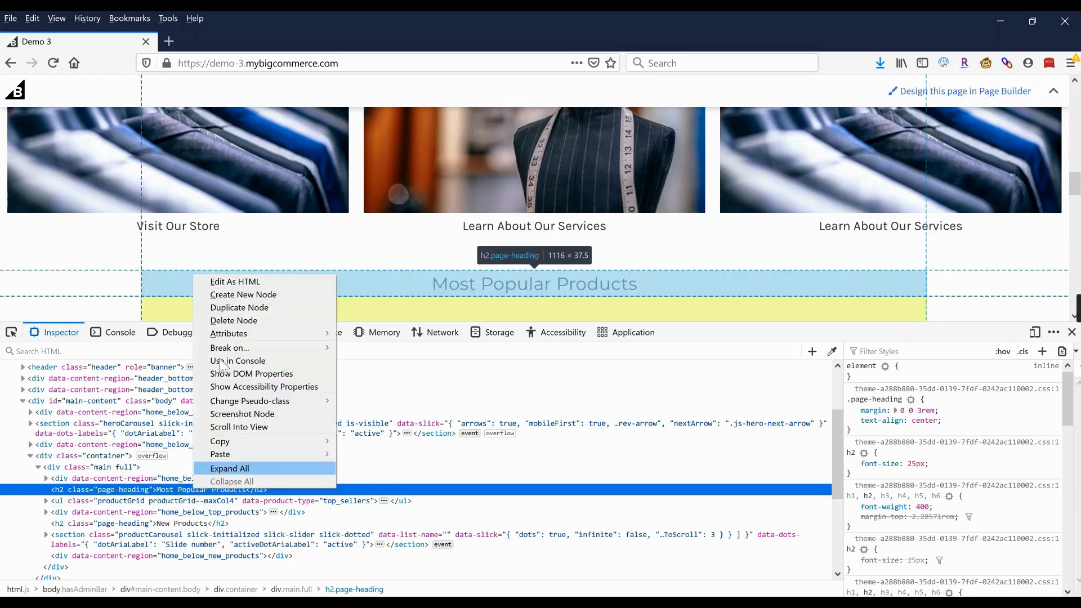
left_click(234, 282)
left_click_drag(287, 493, 68, 494)
right_click(96, 497)
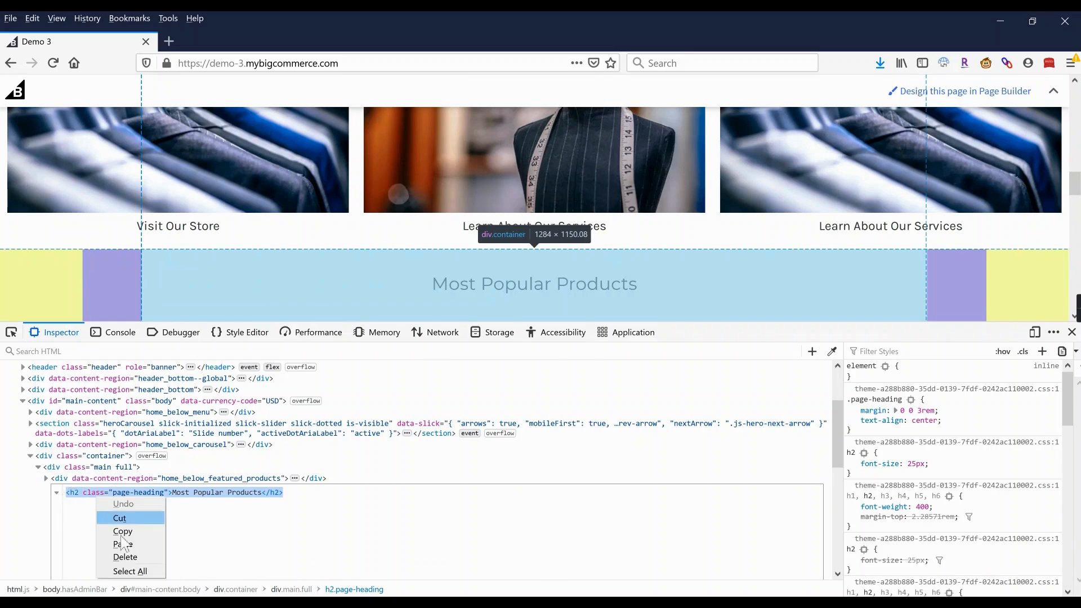
left_click(125, 528)
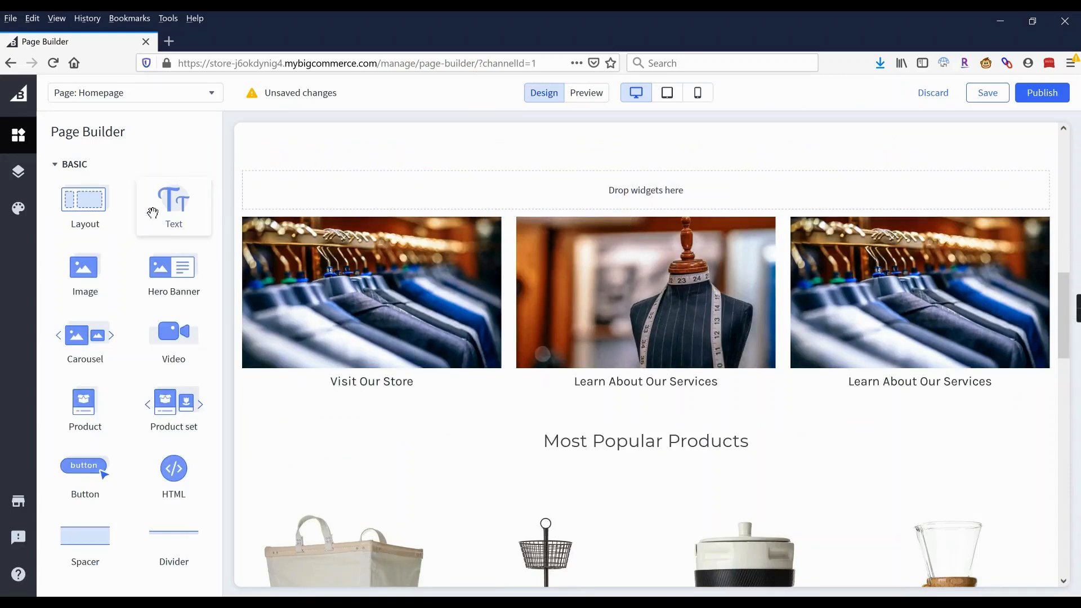
Add an HTML widget in the empty area below the Homepage carousel and replace its placeholder code with the copied h2 tag.
left_click_drag(168, 471, 479, 203)
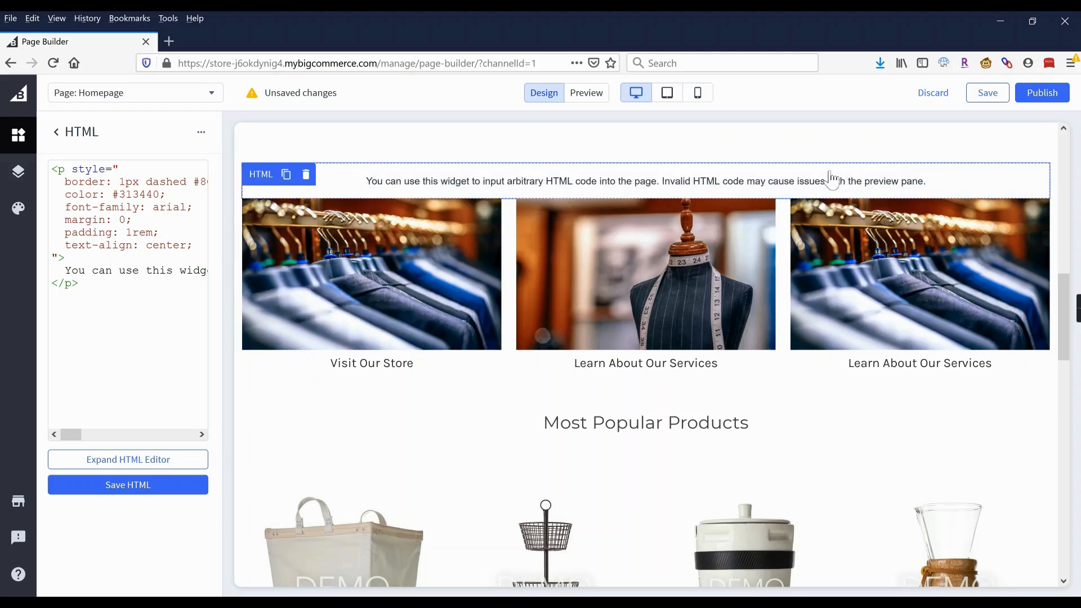
left_click_drag(80, 285, 56, 169)
key("BackSpace")
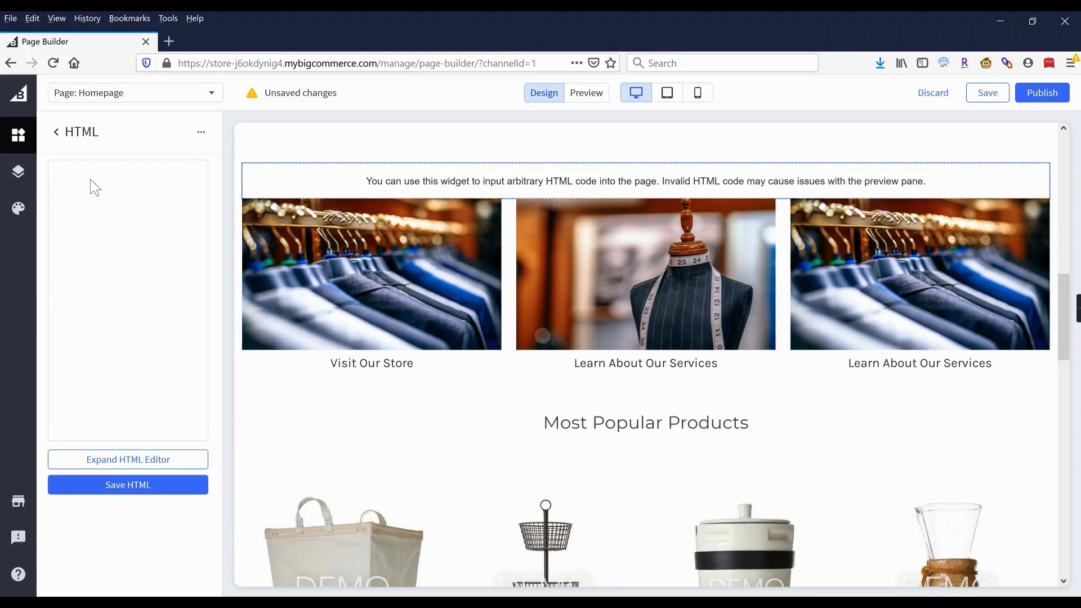
right_click(95, 187)
left_click(131, 227)
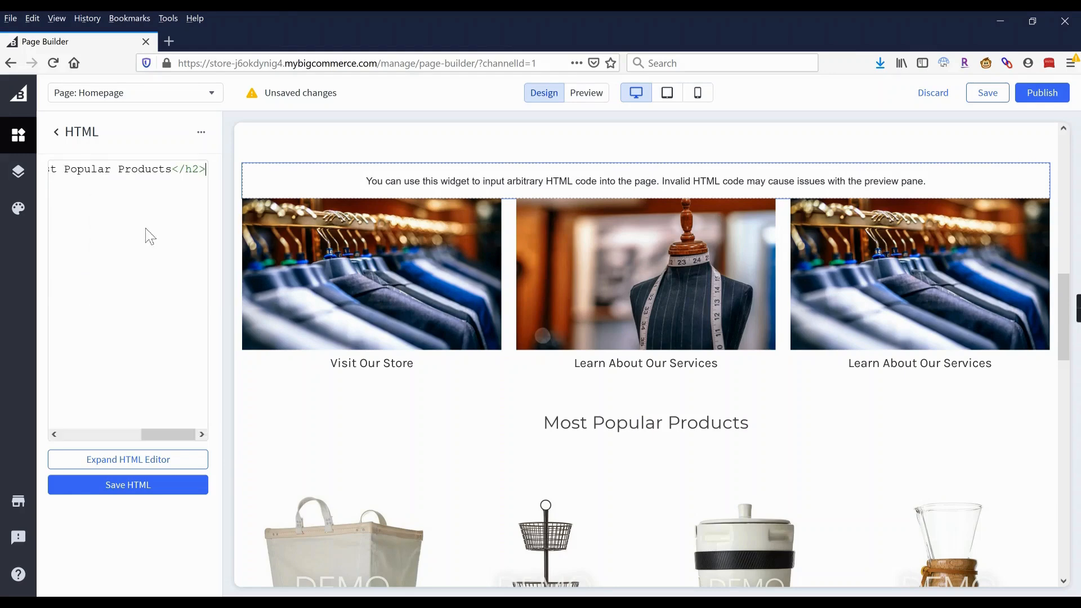
Replace the heading text inside the h2 tag with "Cleveland's Most Popular Clothing Store" and save the HTML.
left_click_drag(190, 441, 178, 440)
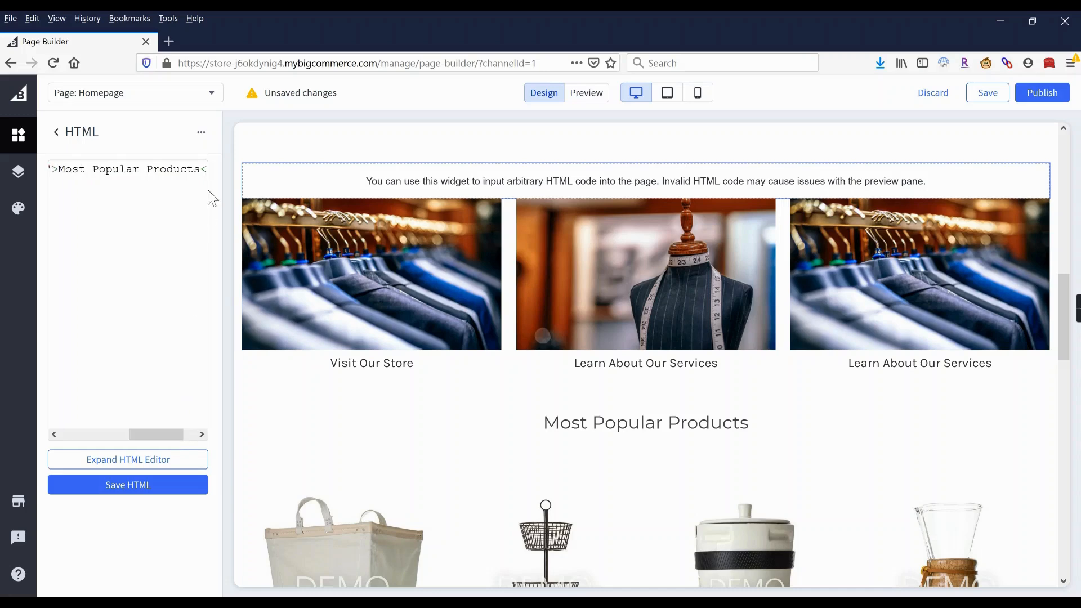
left_click_drag(199, 170, 58, 169)
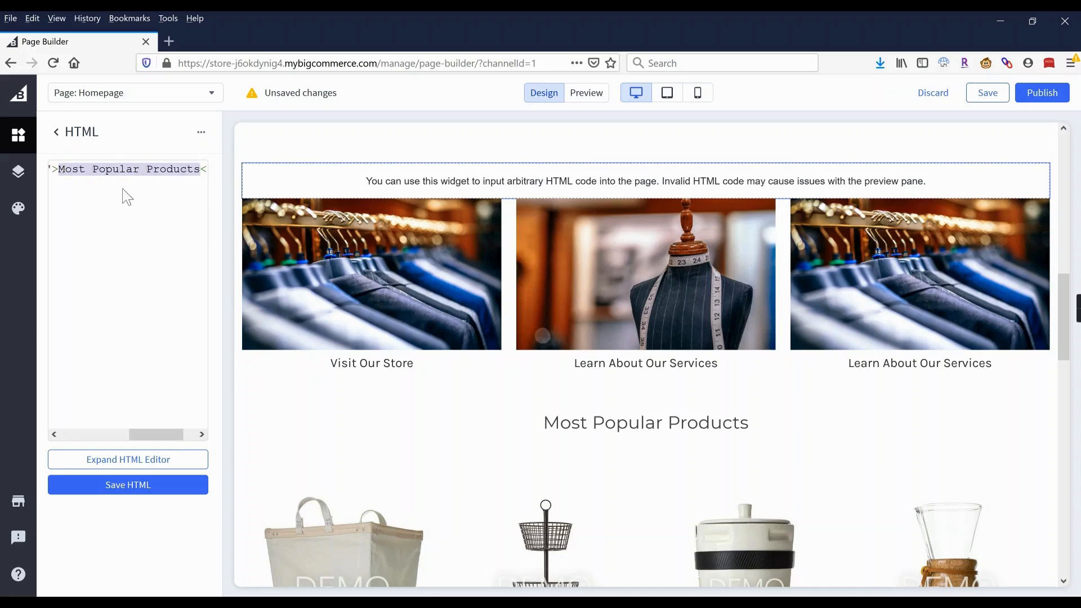
type("c")
key("BackSpace")
type("Cleve")
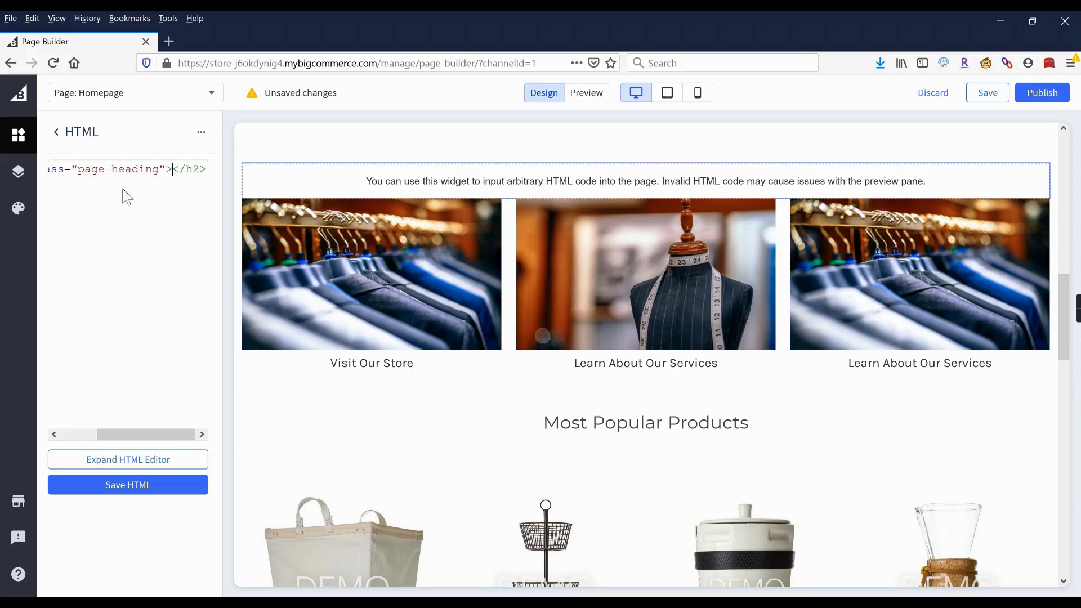
type("ln")
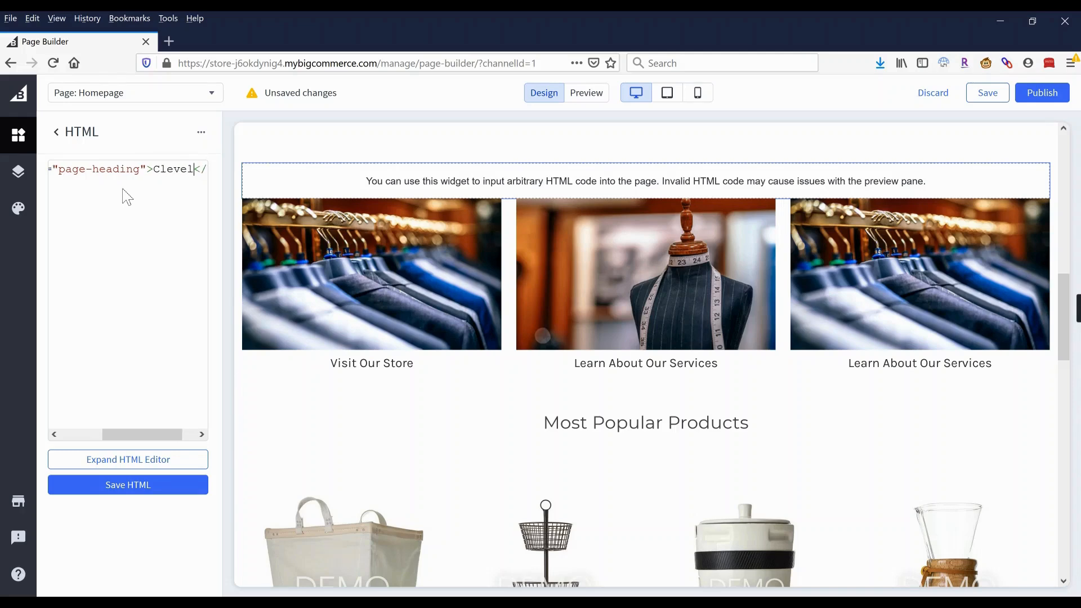
type("nd's ")
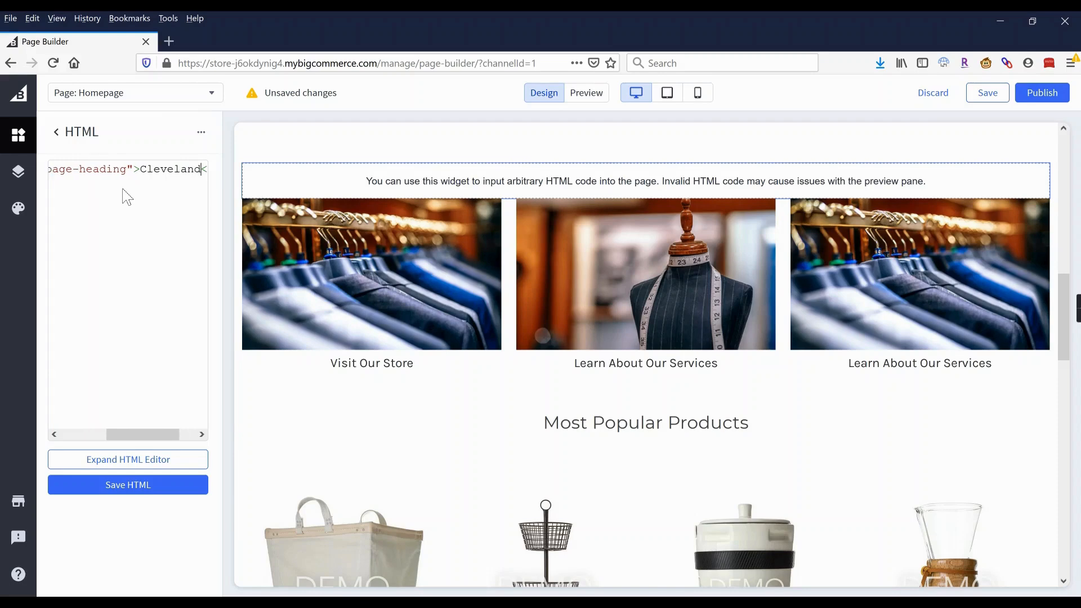
type("Most P")
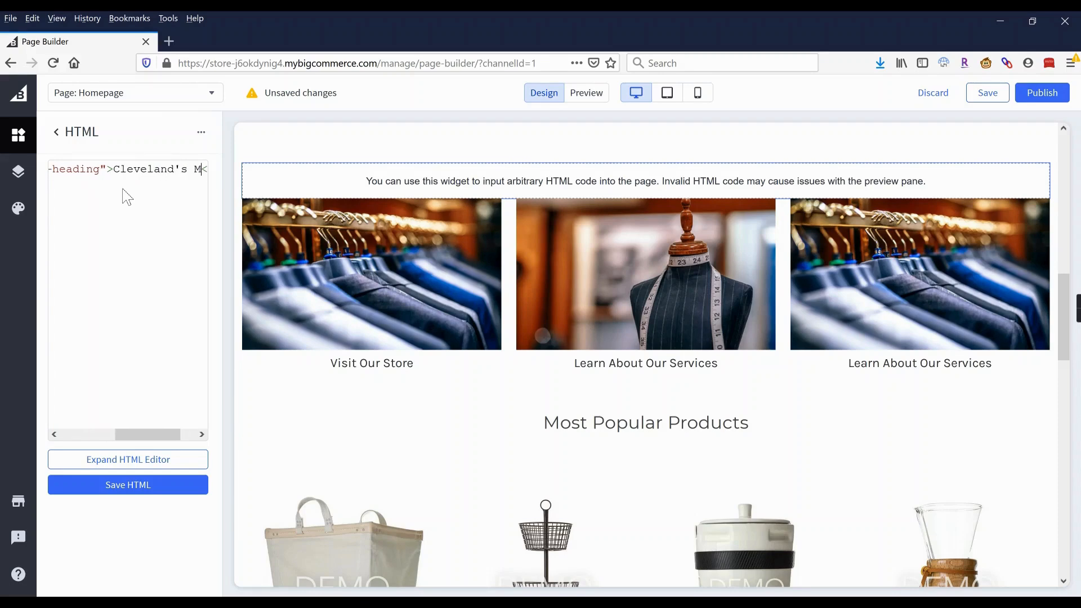
type("o")
type("pular Cl")
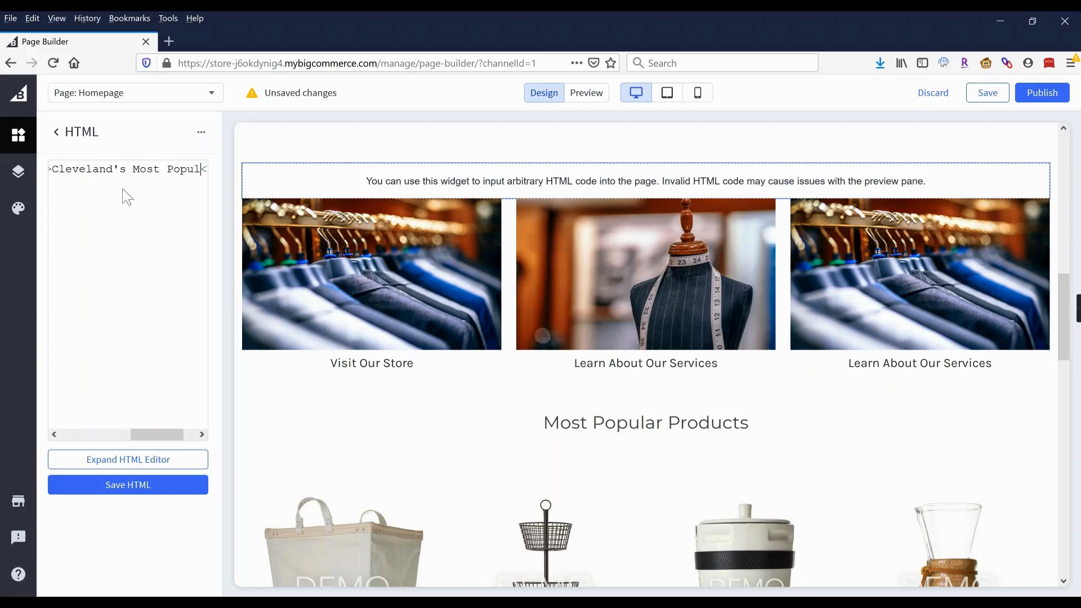
type("othing St")
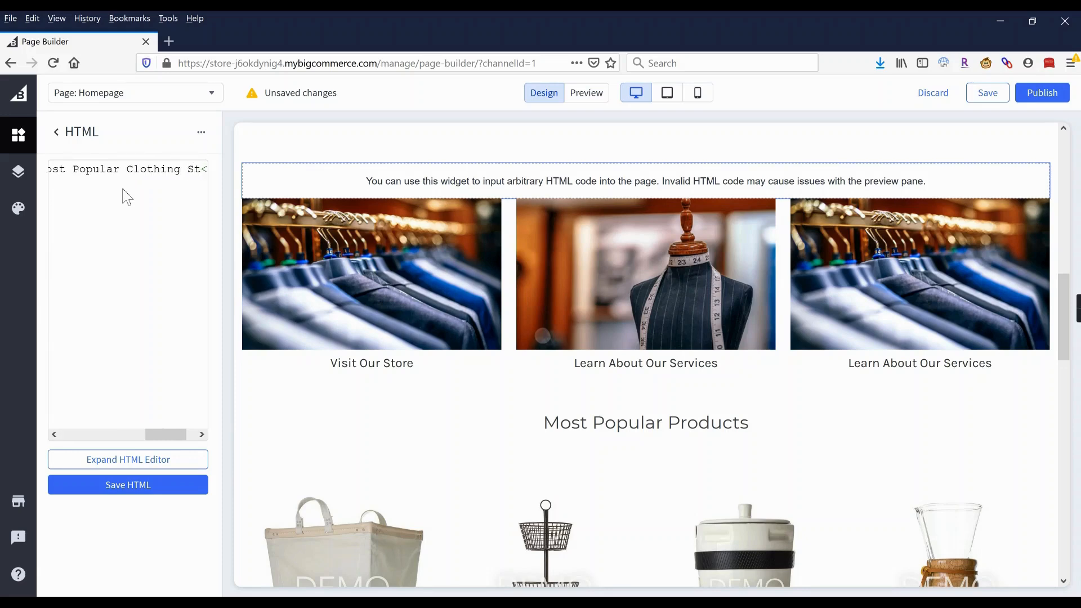
type("ore")
key("End")
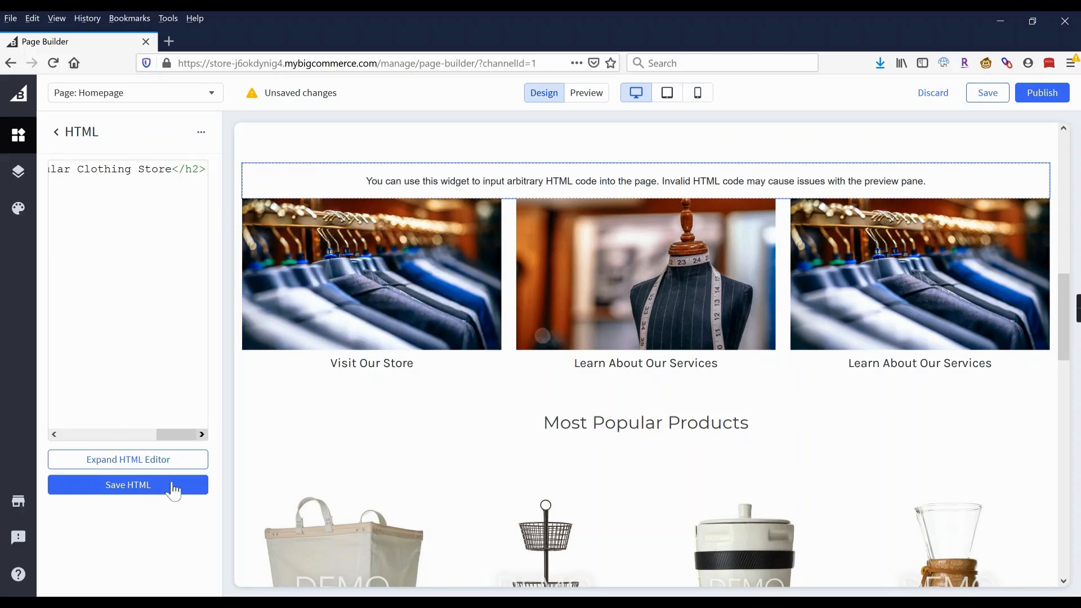
left_click(136, 494)
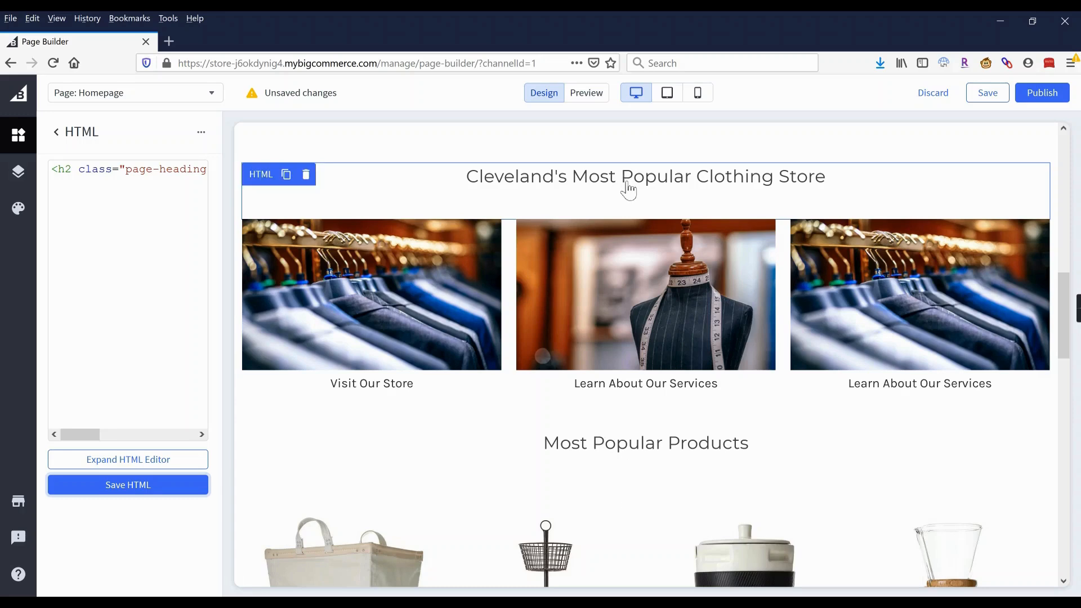
Publish the Homepage, reload the live storefront with the inspector closed, and check the area above the three images.
left_click(1042, 95)
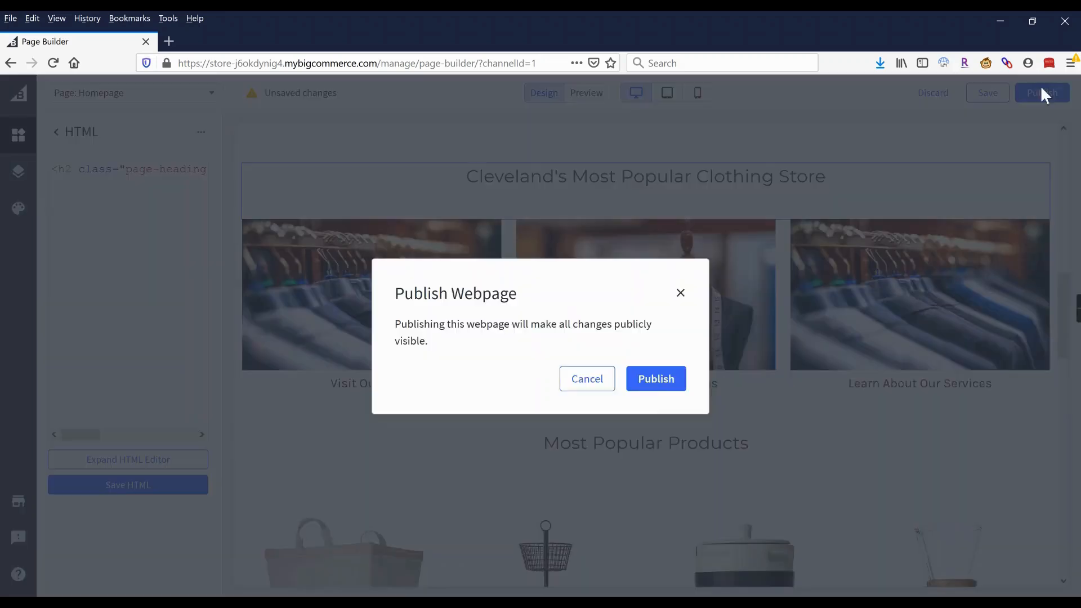
left_click(656, 384)
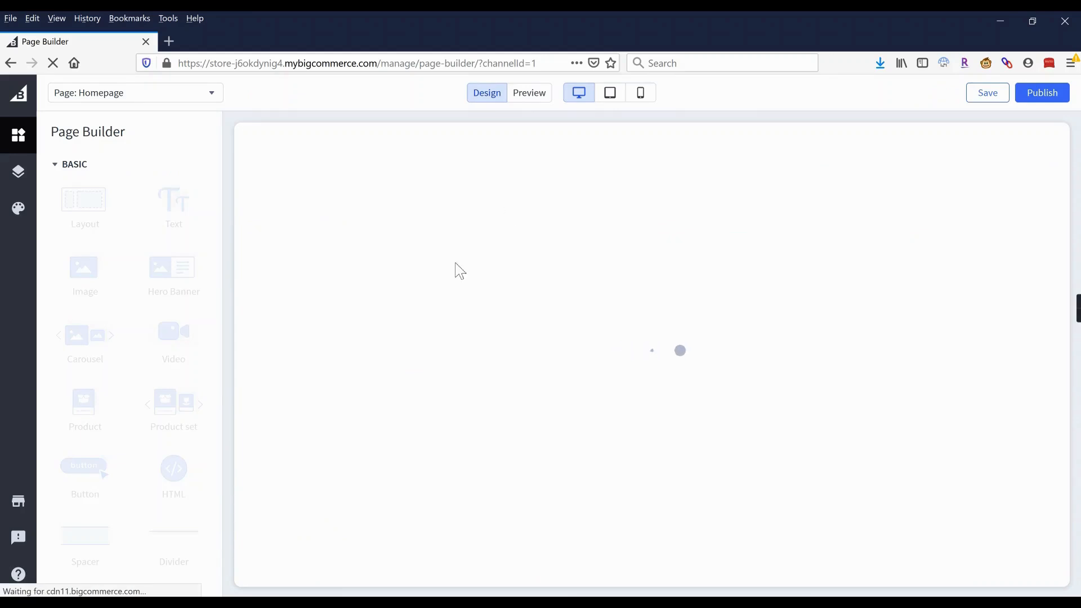
mouse_move(354, 602)
left_click(422, 552)
left_click(55, 64)
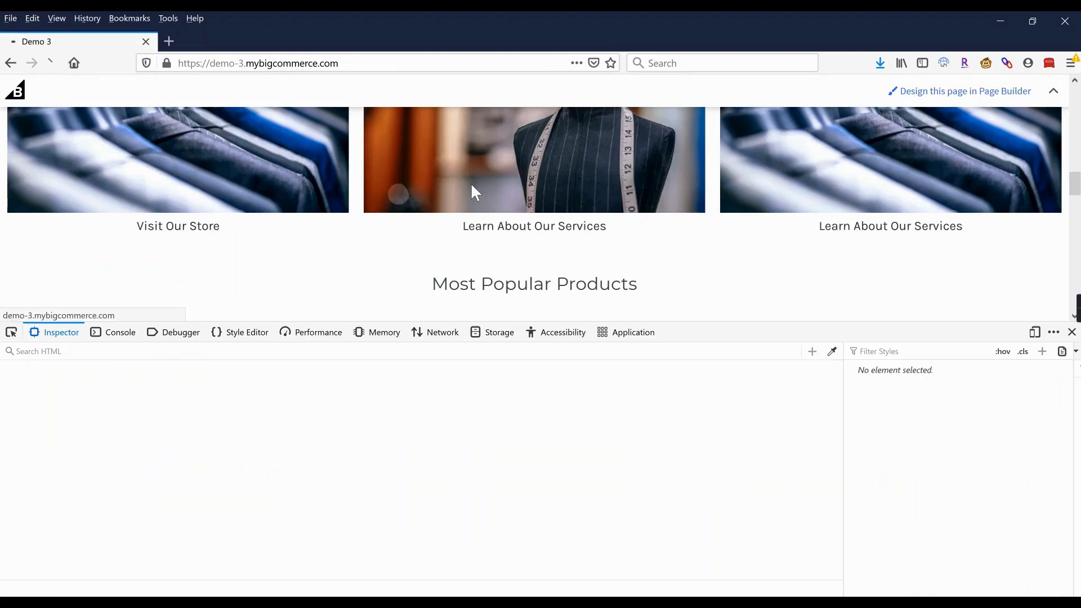
left_click(1072, 332)
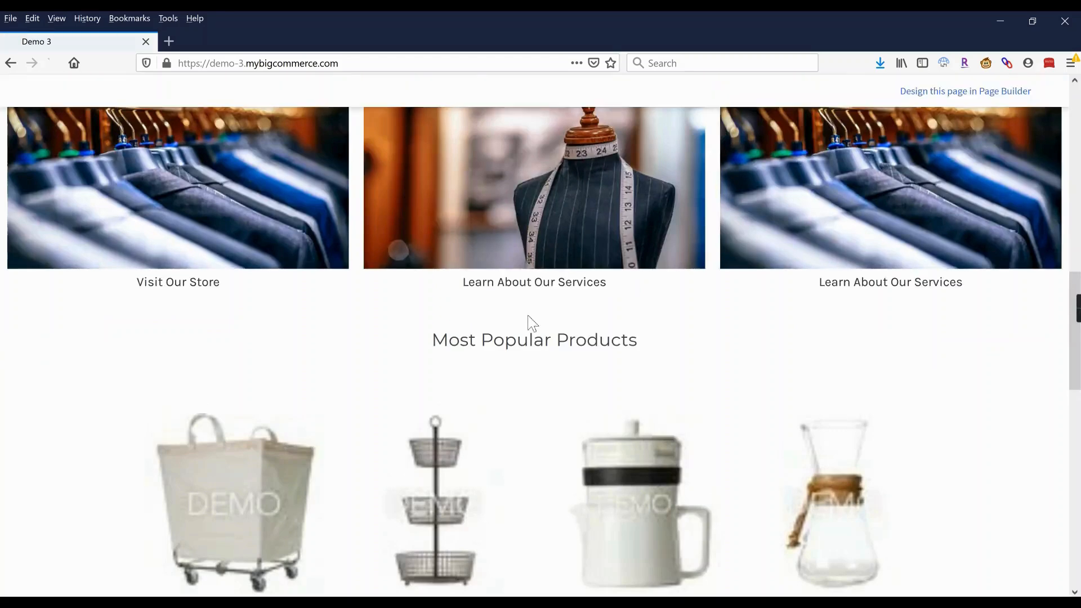
scroll(512, 369, "up", 2)
scroll(511, 366, "up", 1)
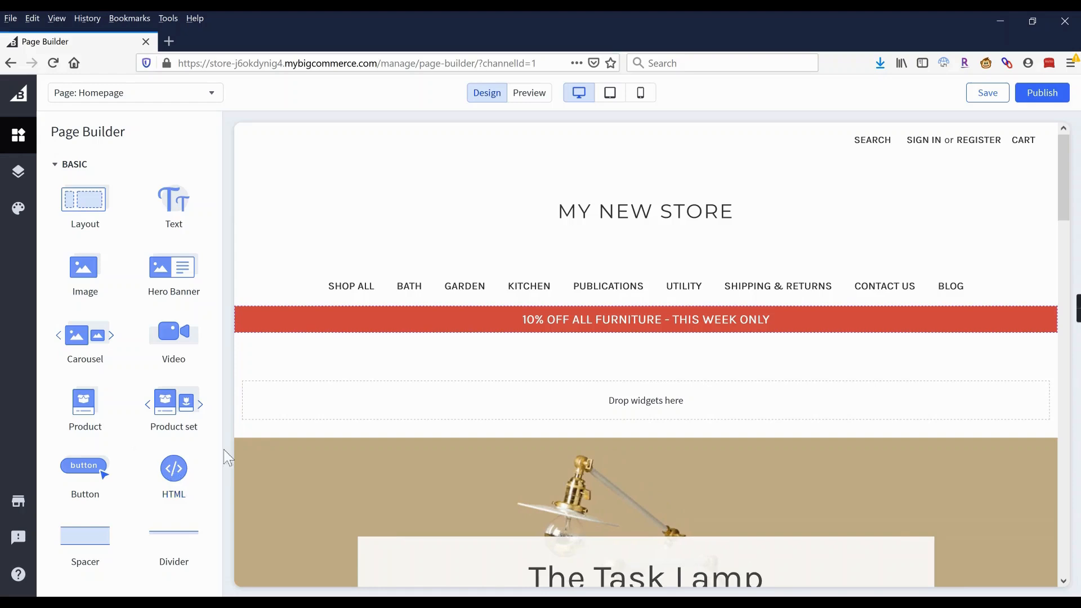
Examine the Homepage in design mode from its header down to the Most Popular Products section and switch to preview mode.
left_click_drag(172, 470, 430, 381)
scroll(429, 381, "down", 8)
scroll(431, 385, "down", 6)
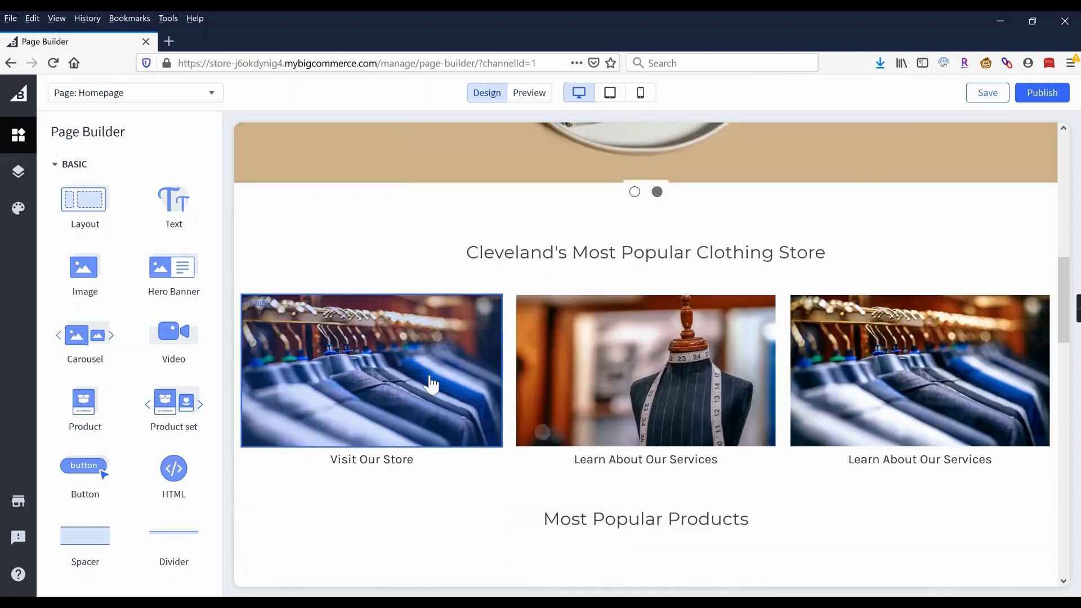
scroll(432, 385, "down", 4)
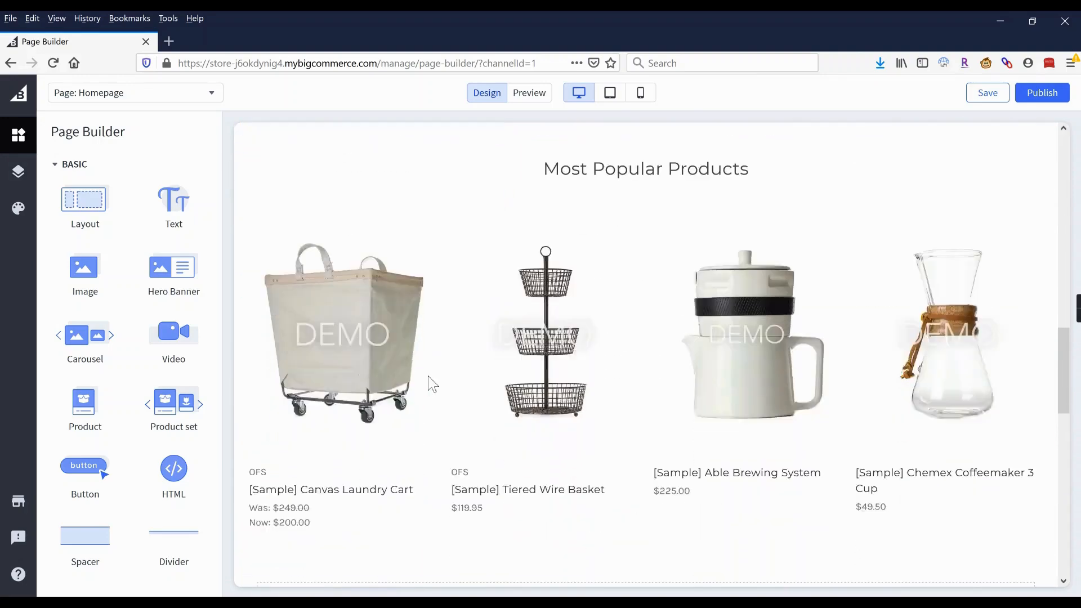
scroll(431, 383, "up", 18)
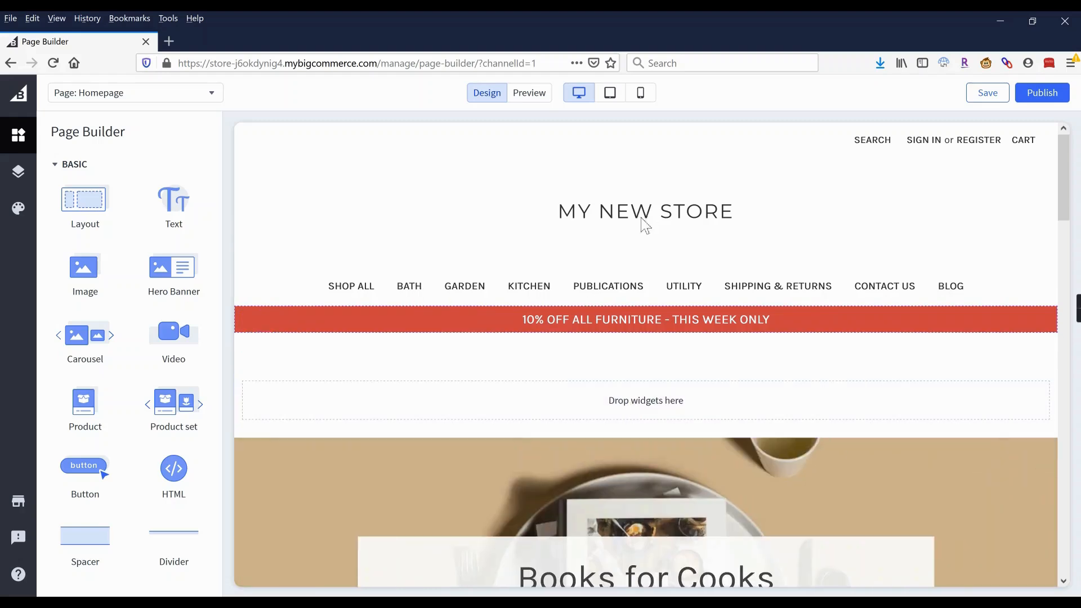
left_click(529, 93)
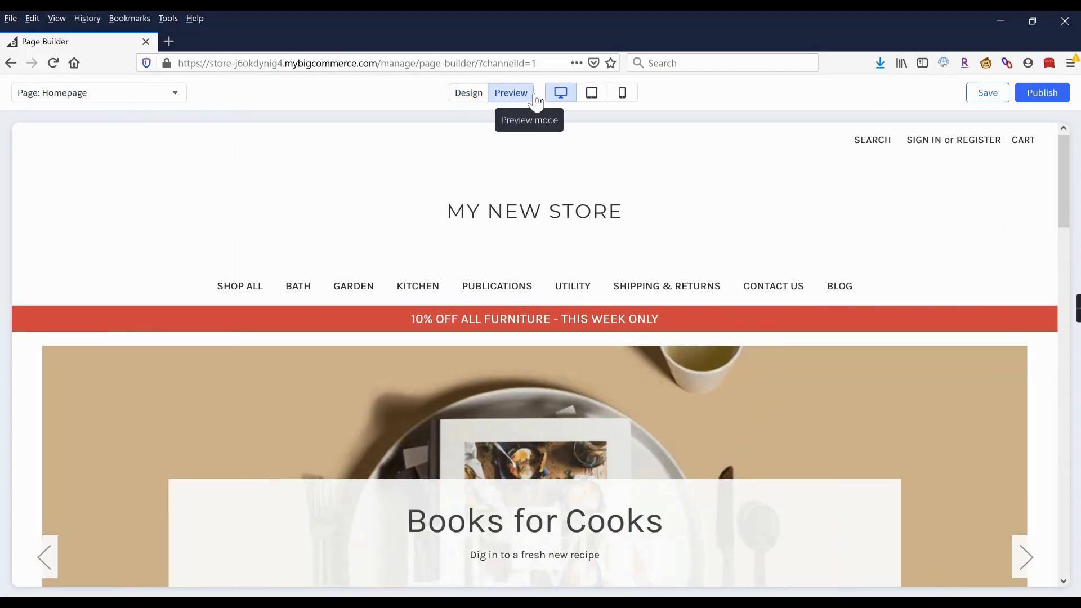
Open the [Sample] Tiered Wire Basket product from the Homepage's Most Popular Products section and switch its page to design mode.
scroll(507, 329, "down", 9)
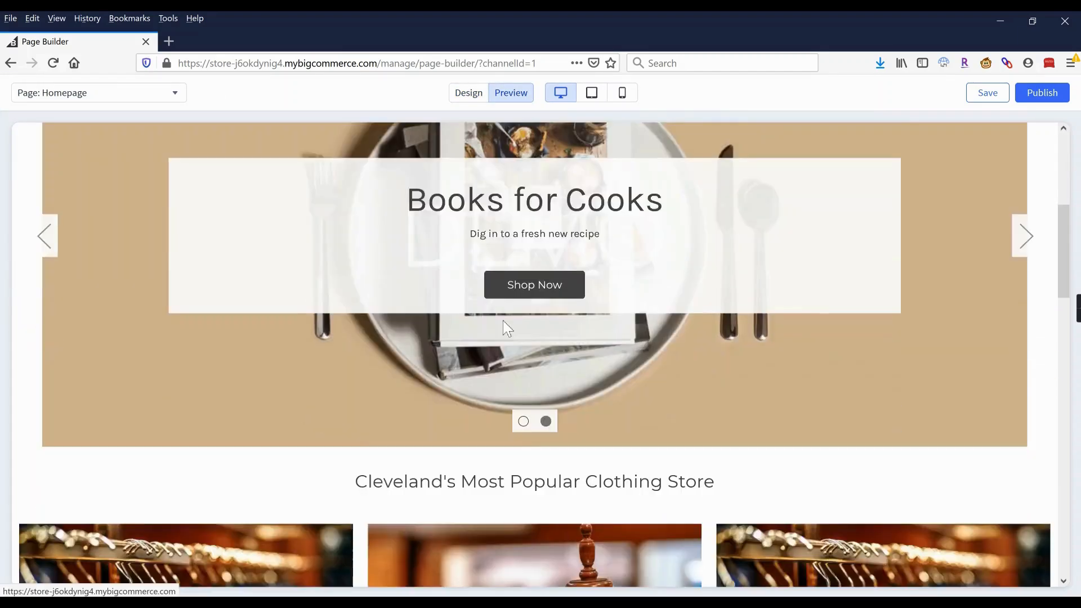
scroll(502, 321, "down", 6)
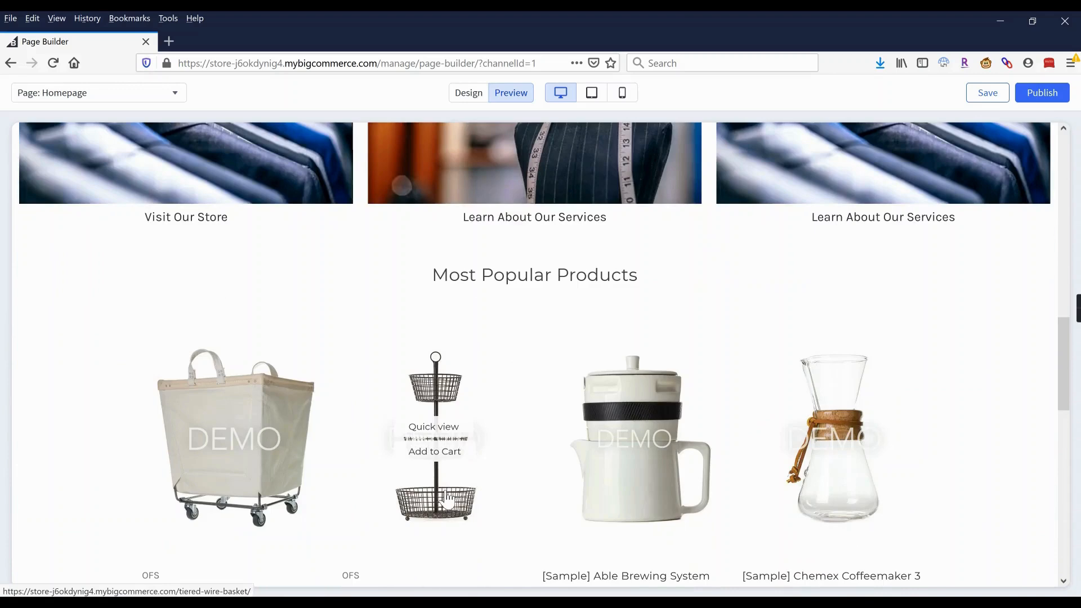
left_click(445, 493)
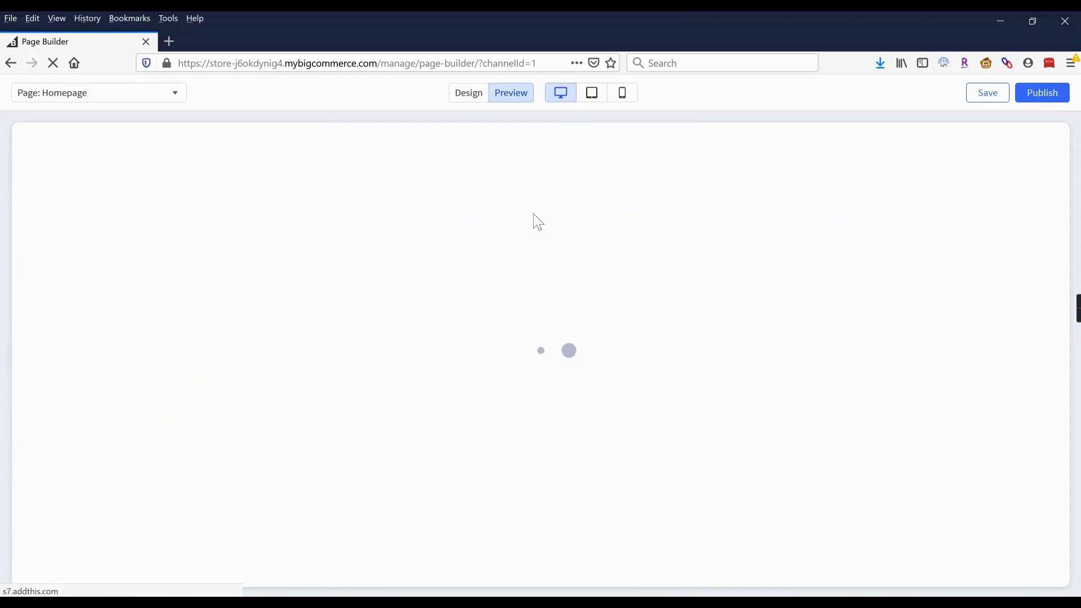
left_click(464, 96)
Examine the widget drop areas on the Tiered Wire Basket product page, from the banner down to the Related Products section.
scroll(790, 217, "down", 2)
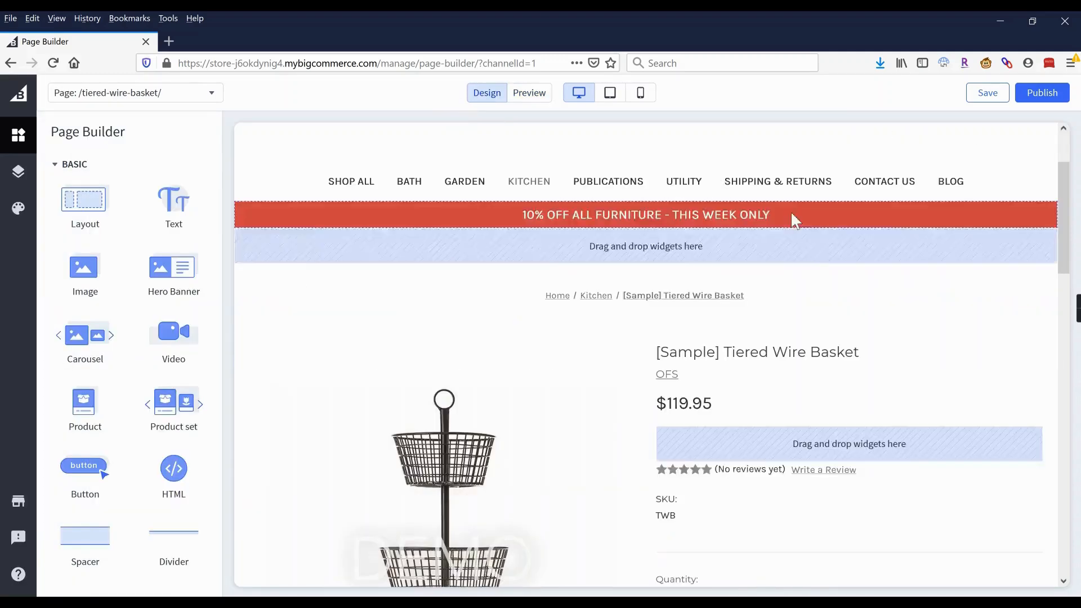
scroll(794, 219, "down", 3)
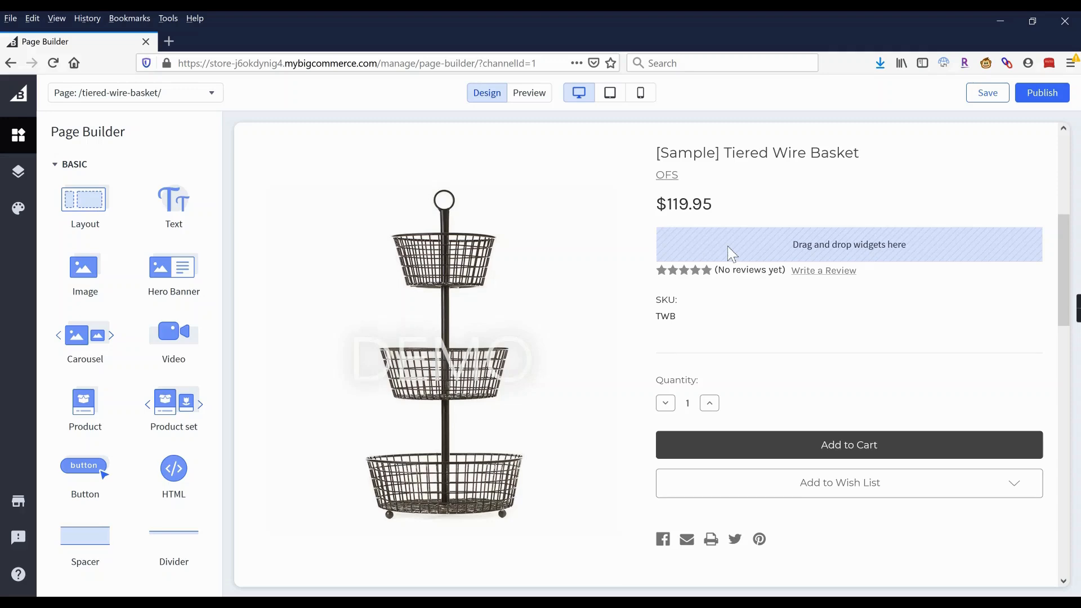
scroll(731, 255, "up", 2)
scroll(732, 254, "down", 2)
scroll(732, 248, "down", 6)
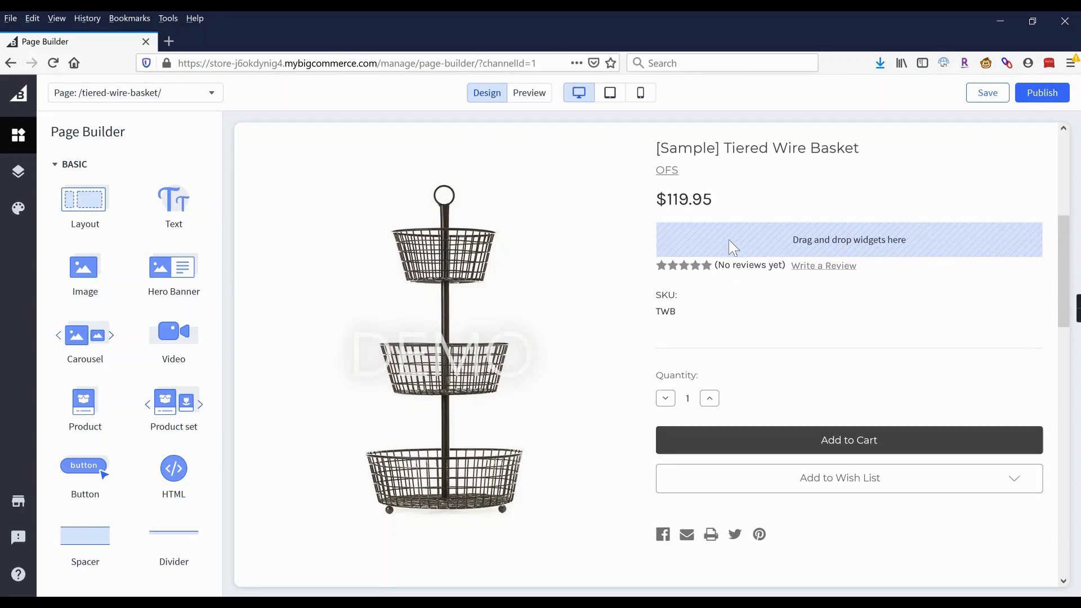
scroll(731, 248, "down", 2)
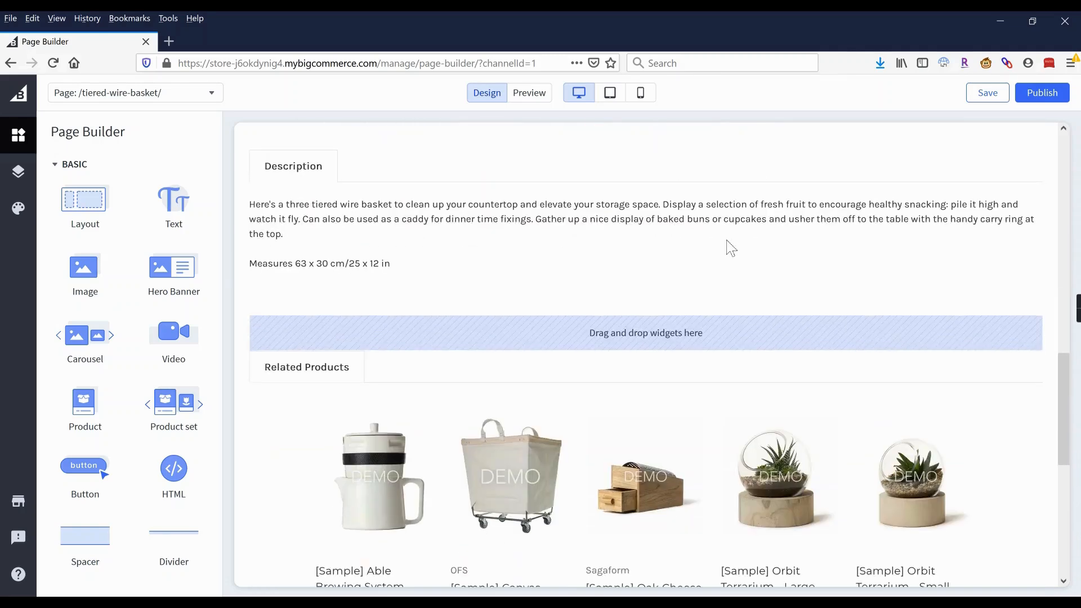
scroll(709, 357, "up", 10)
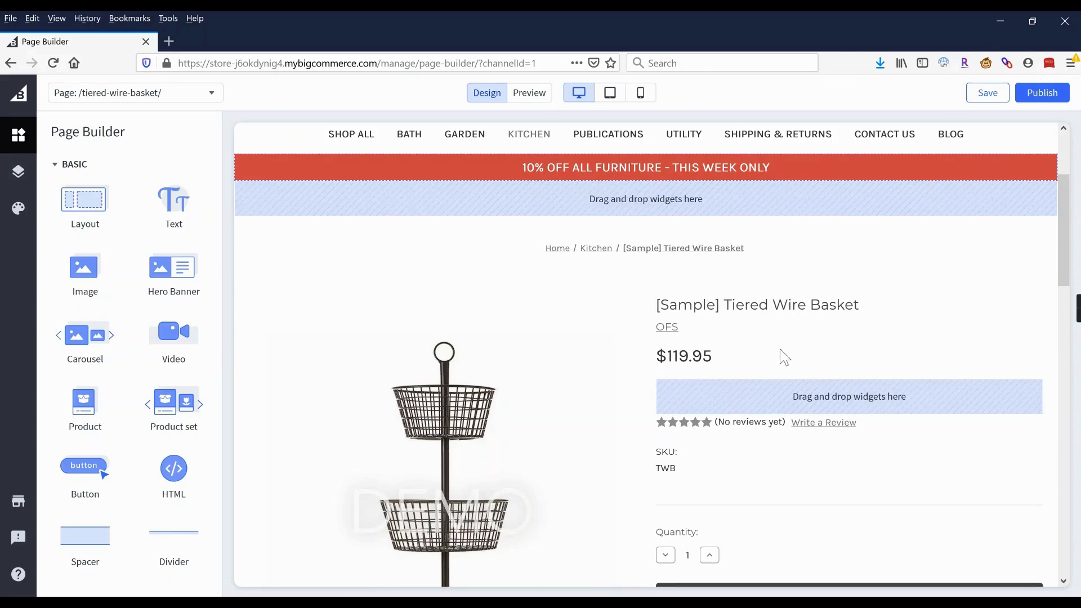
scroll(785, 357, "up", 1)
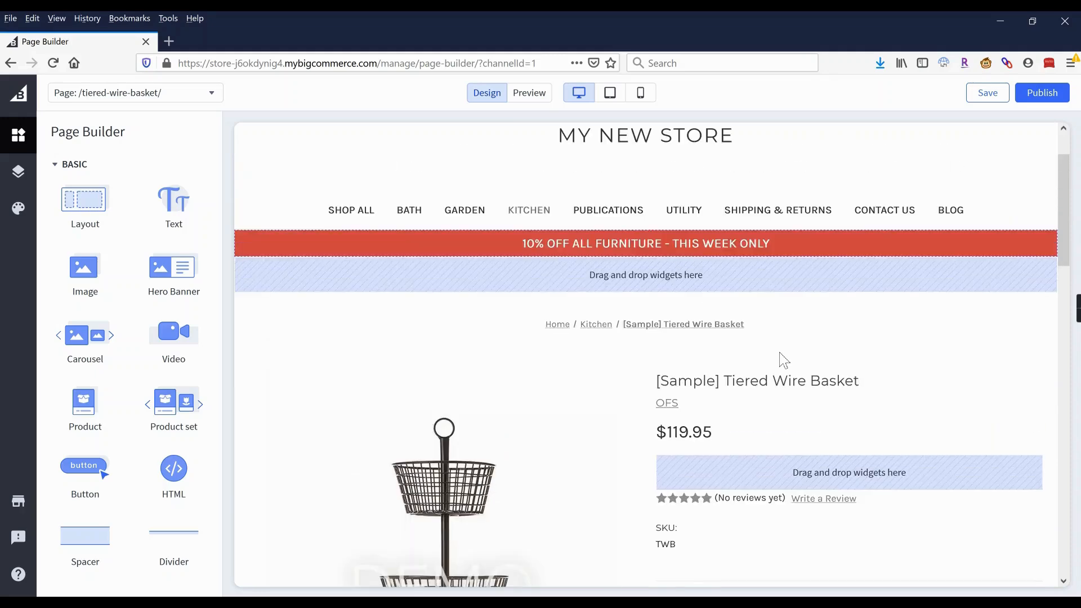
Leave Page Builder for My Themes and save a copy of the current Cornerstone Light theme as "Cornerstone Custom".
left_click(23, 100)
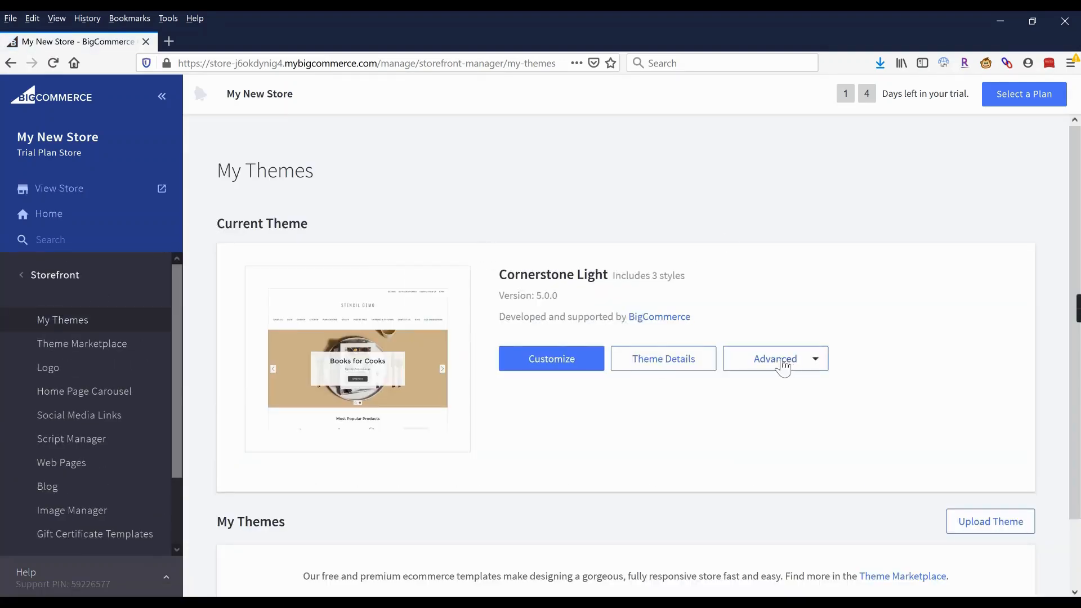
left_click(782, 363)
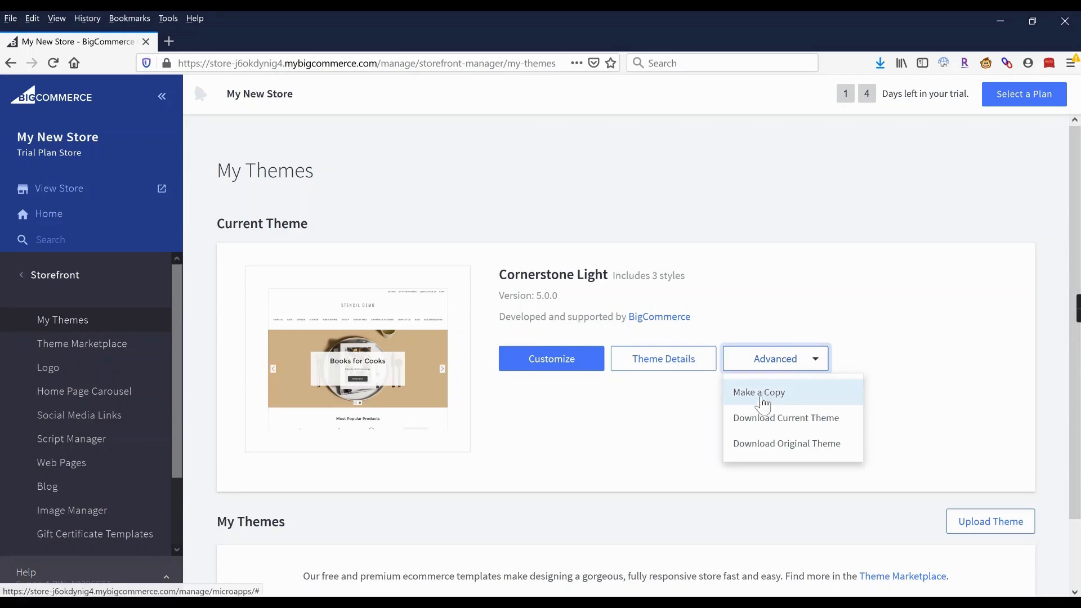
left_click(760, 392)
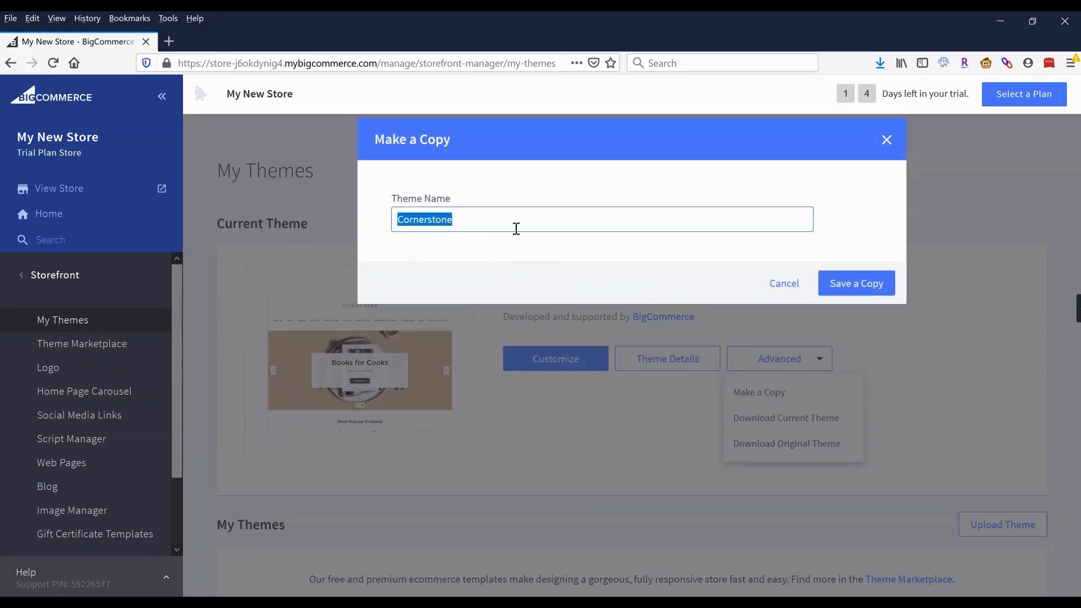
left_click(512, 218)
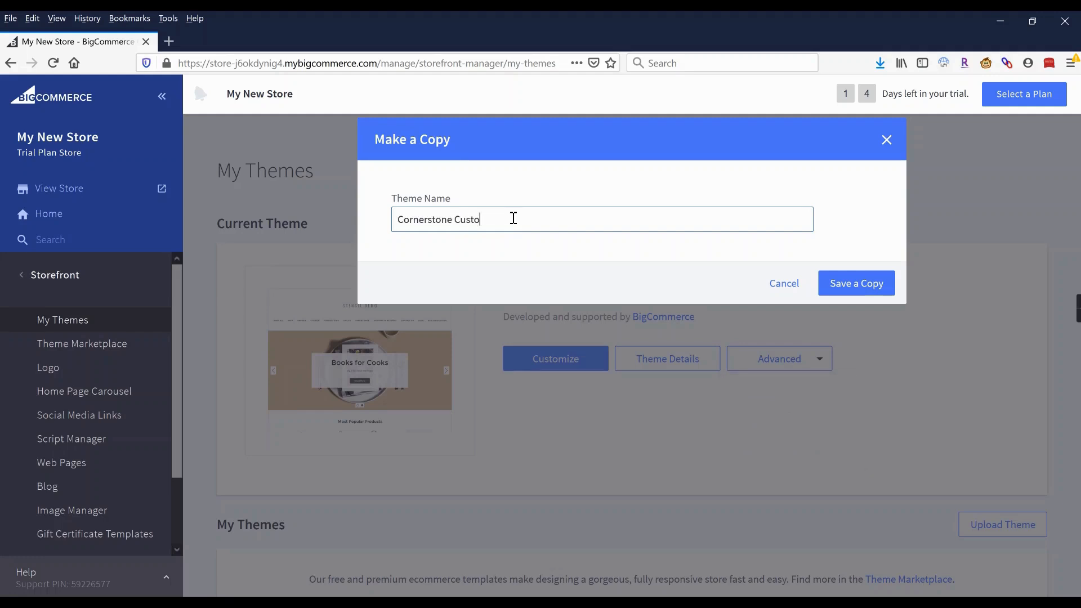
left_click(856, 283)
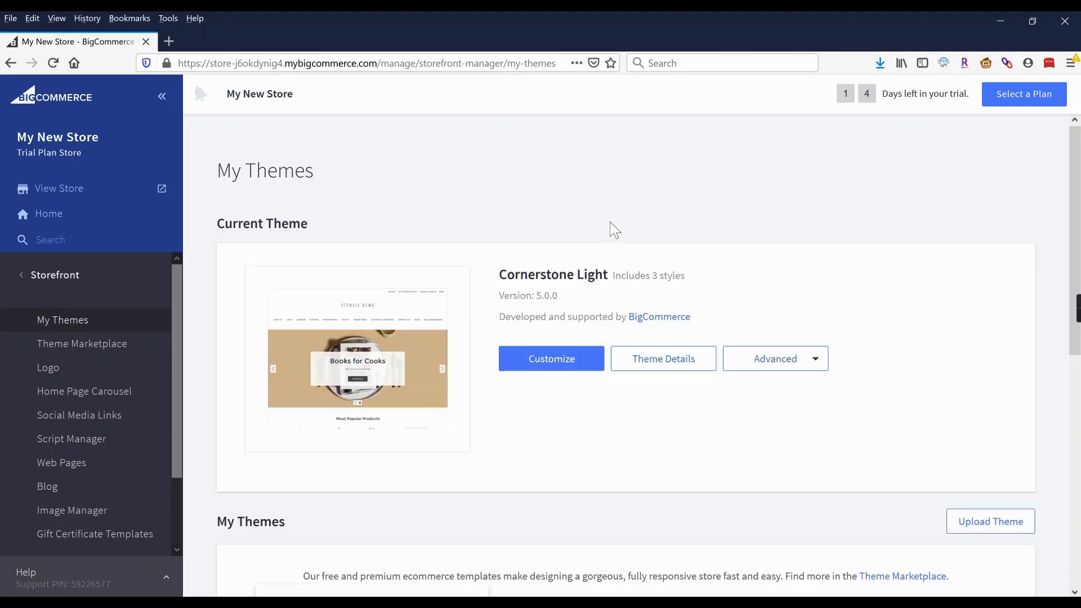
Apply the Cornerstone Custom theme to the store in the Light style.
scroll(569, 253, "down", 4)
scroll(479, 349, "down", 4)
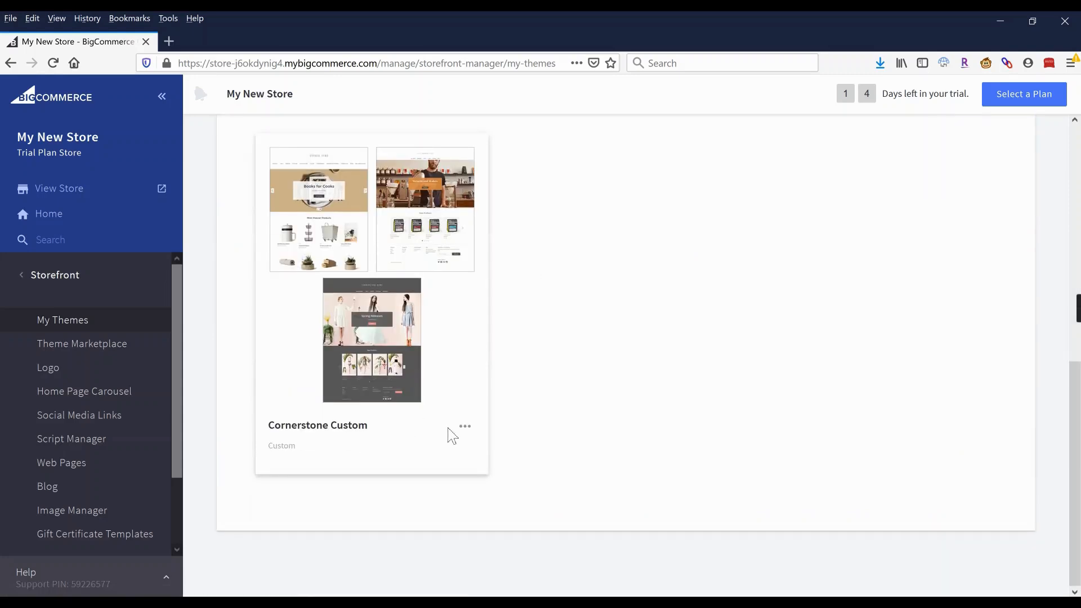
left_click(465, 426)
left_click(476, 493)
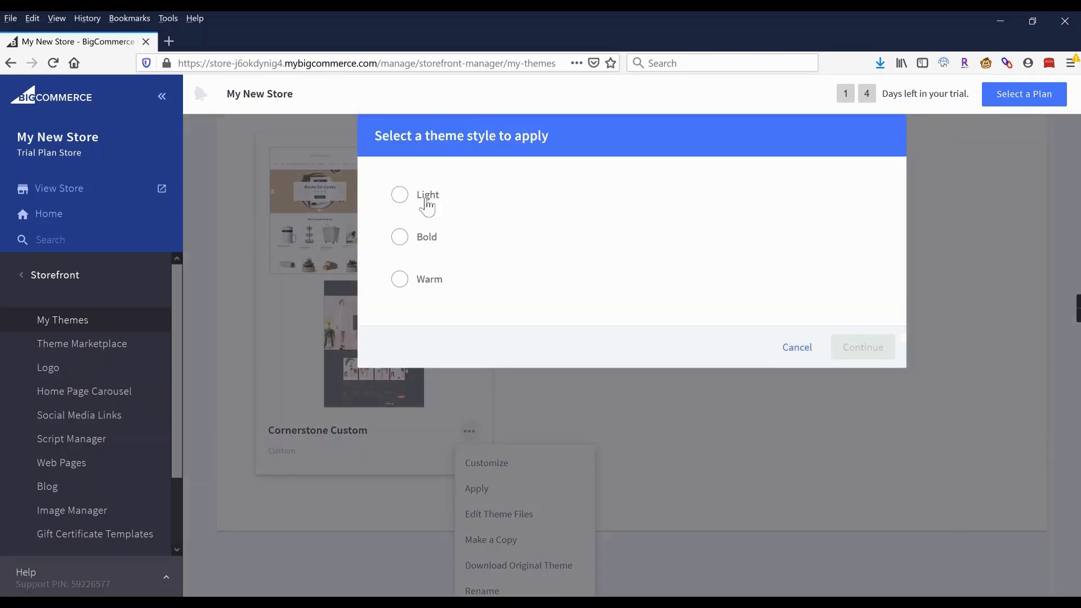
left_click(426, 202)
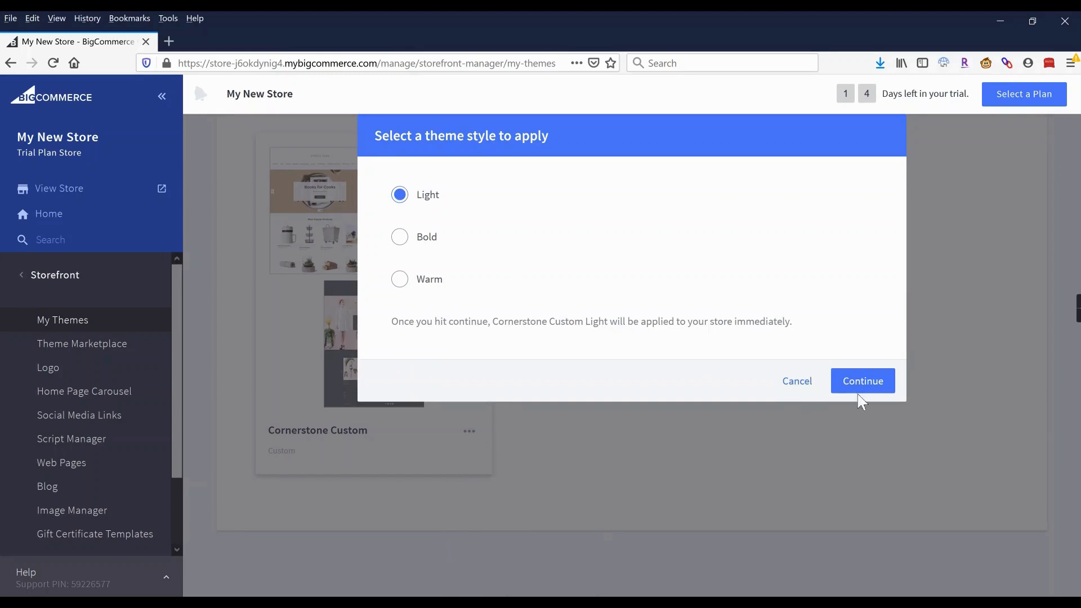
left_click(861, 380)
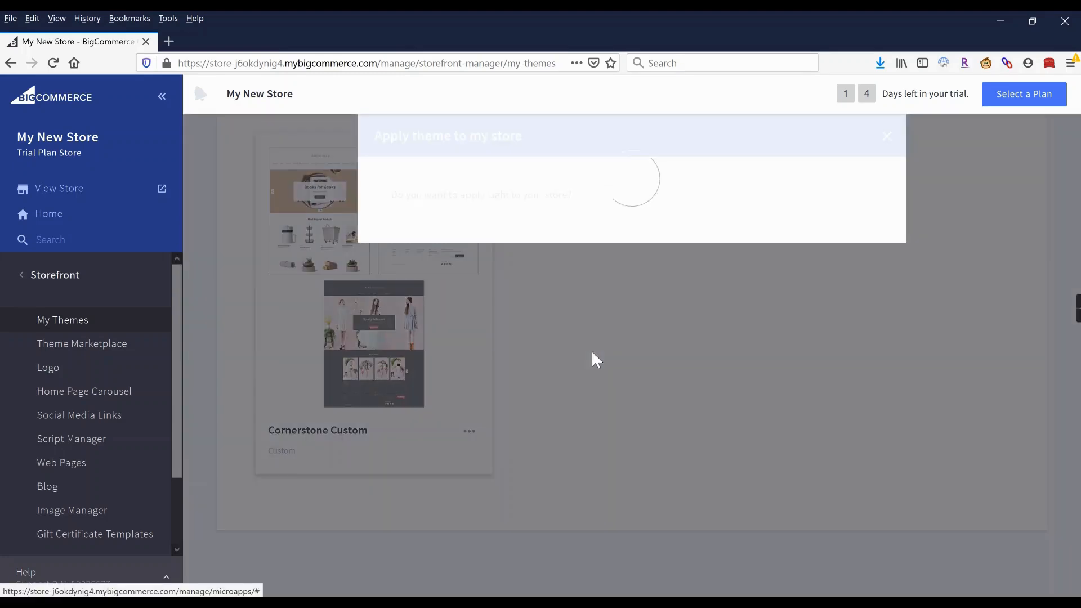
scroll(599, 342, "up", 8)
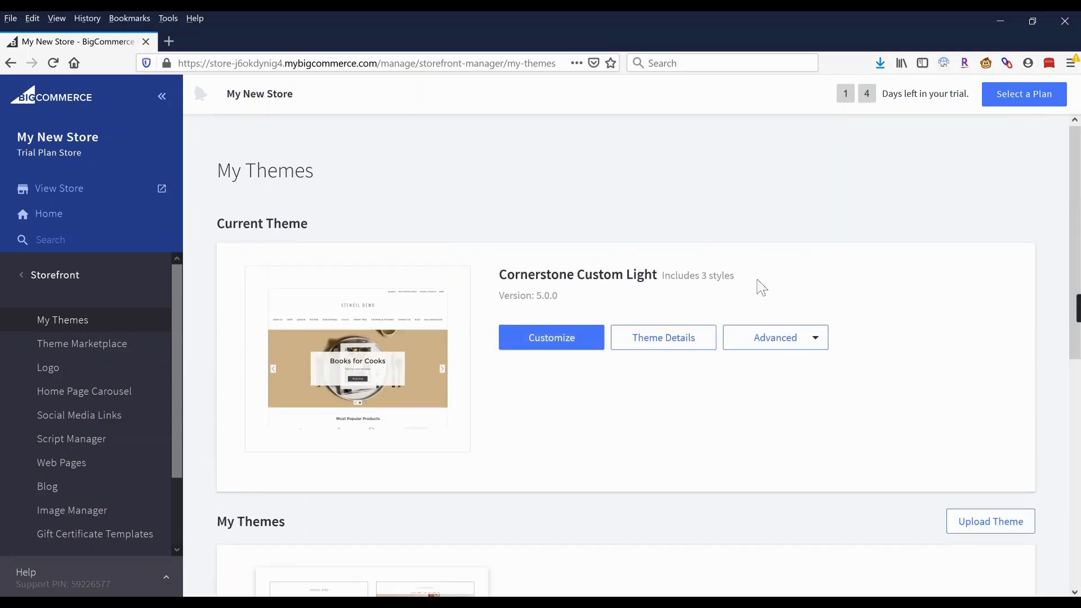
Open the theme files of the current Cornerstone Custom Light theme for editing, accepting the notice about modifying the active theme.
left_click(785, 339)
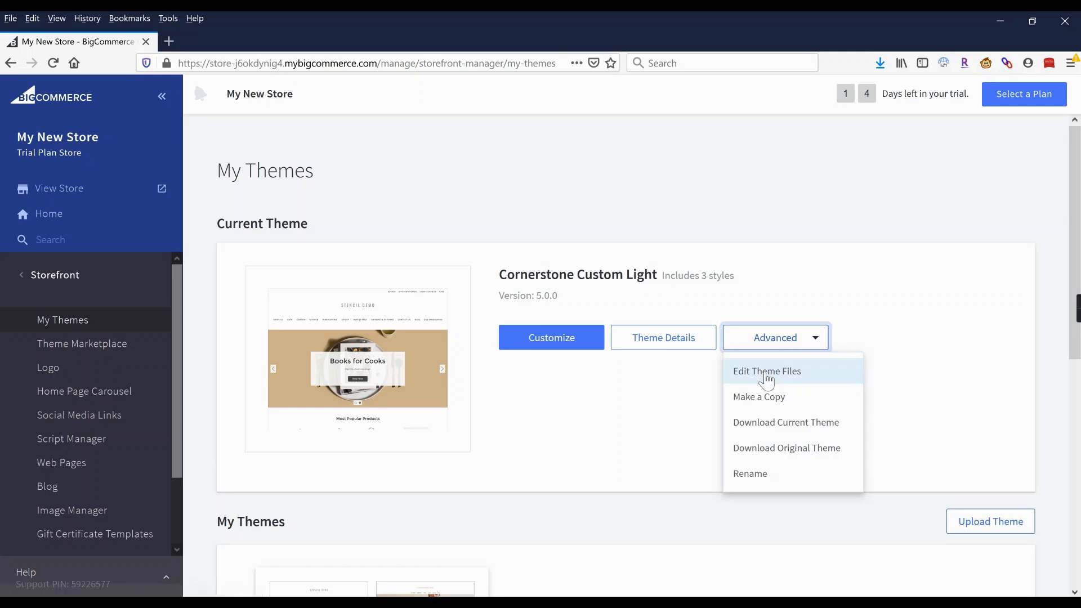
left_click(762, 376)
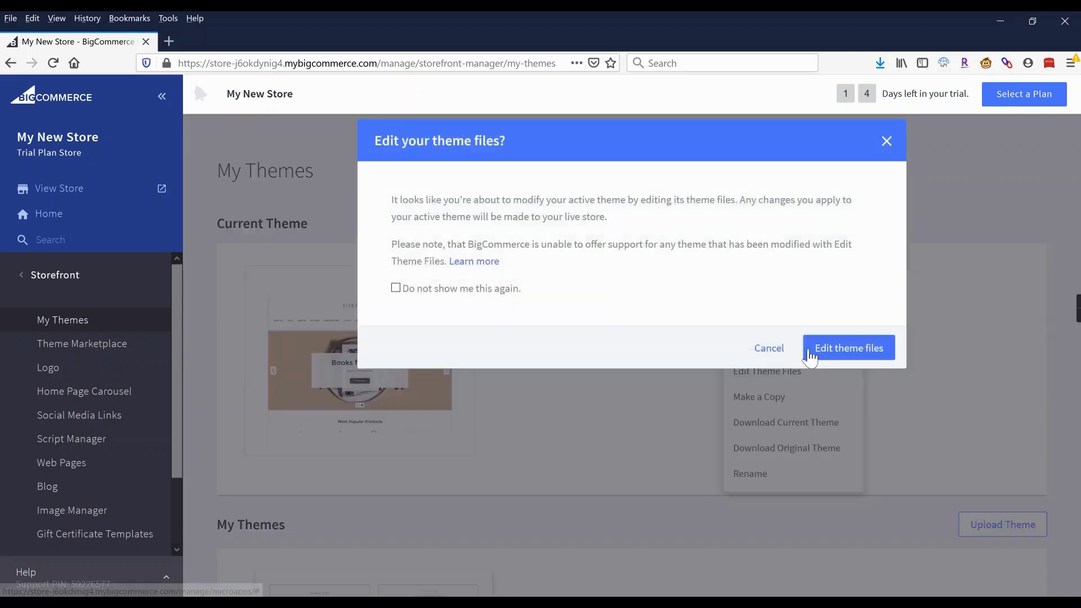
left_click(825, 353)
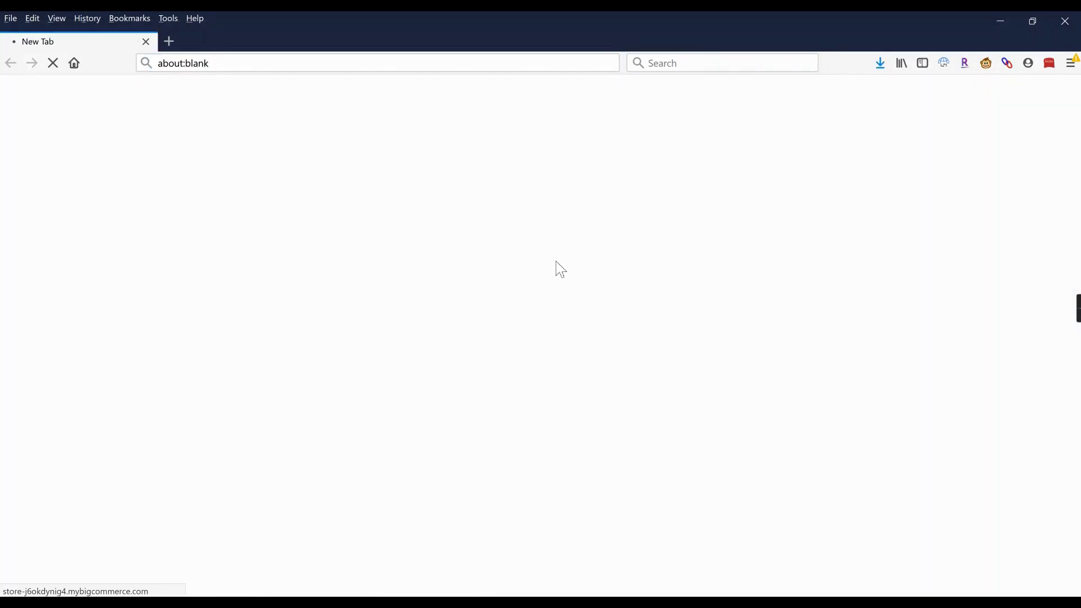
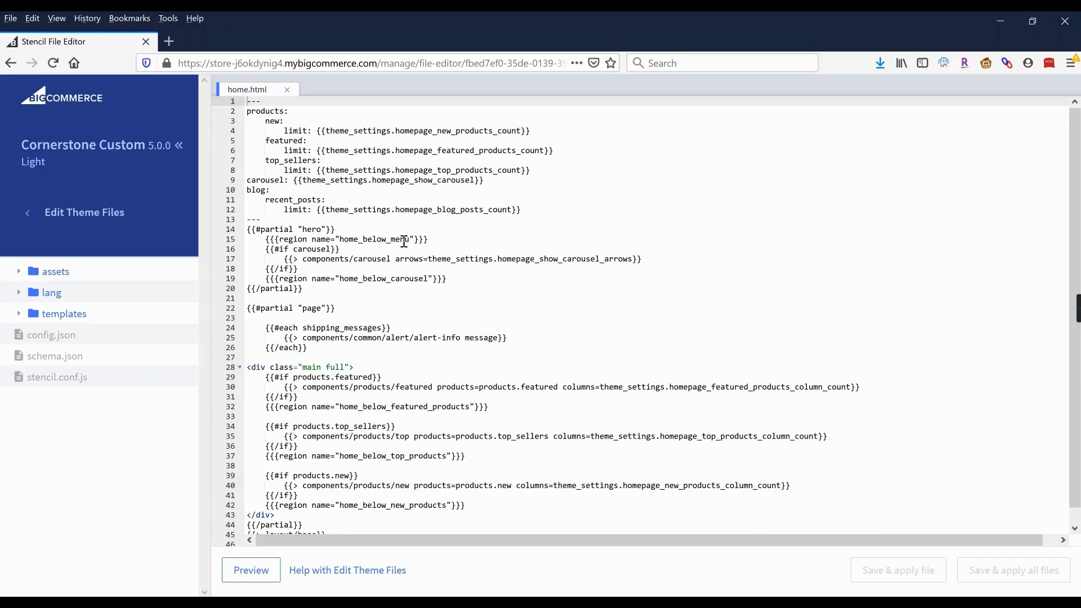
Examine the region tags in home.html, such as home_below_menu and home_below_carousel, down to the end of the file.
left_click_drag(437, 240, 270, 240)
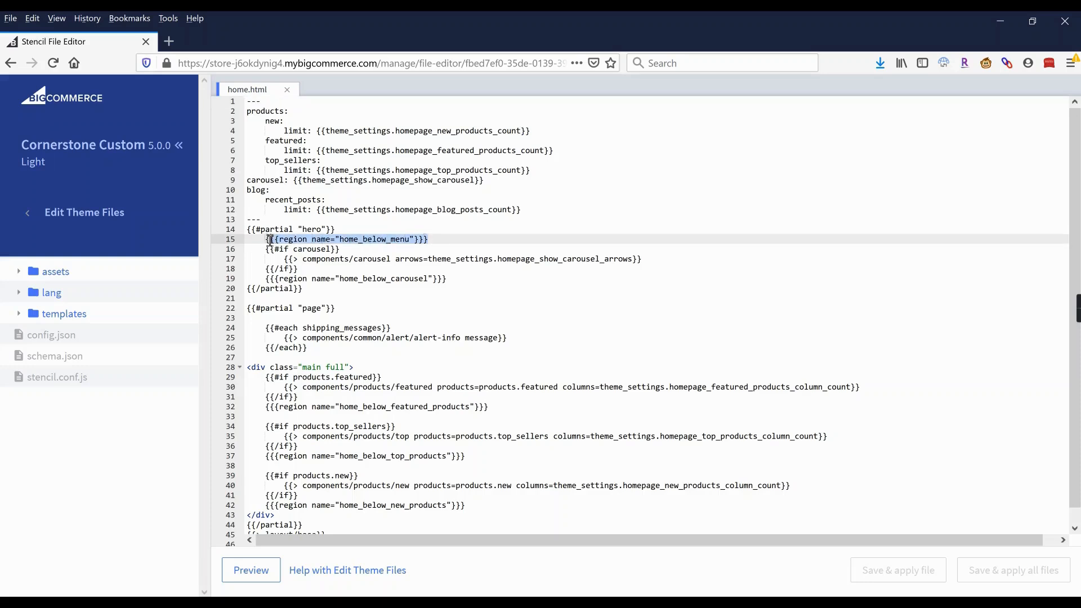
left_click(449, 238)
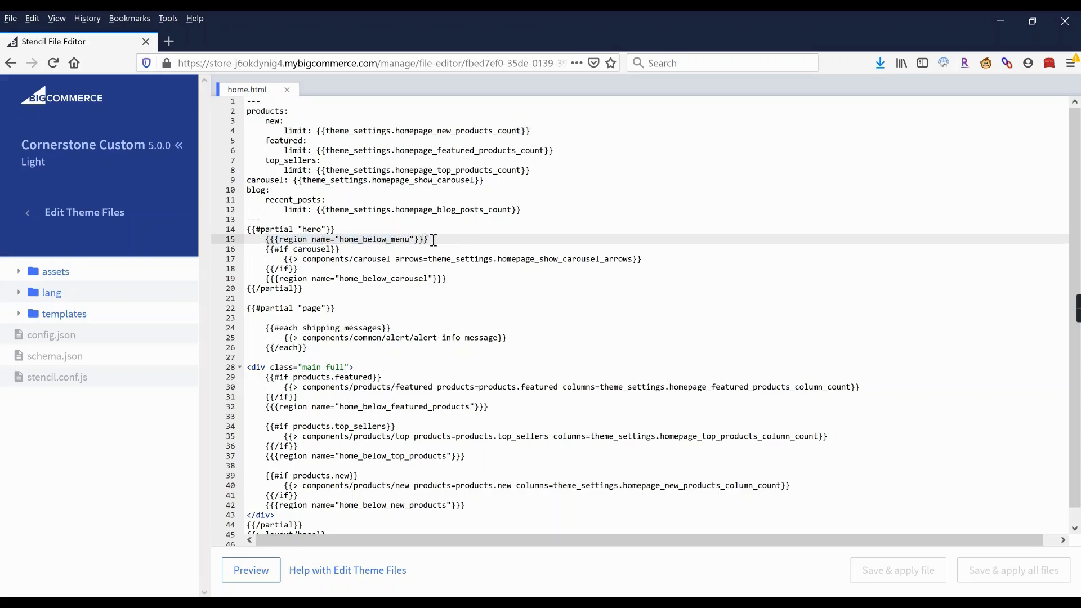
left_click_drag(428, 239, 265, 242)
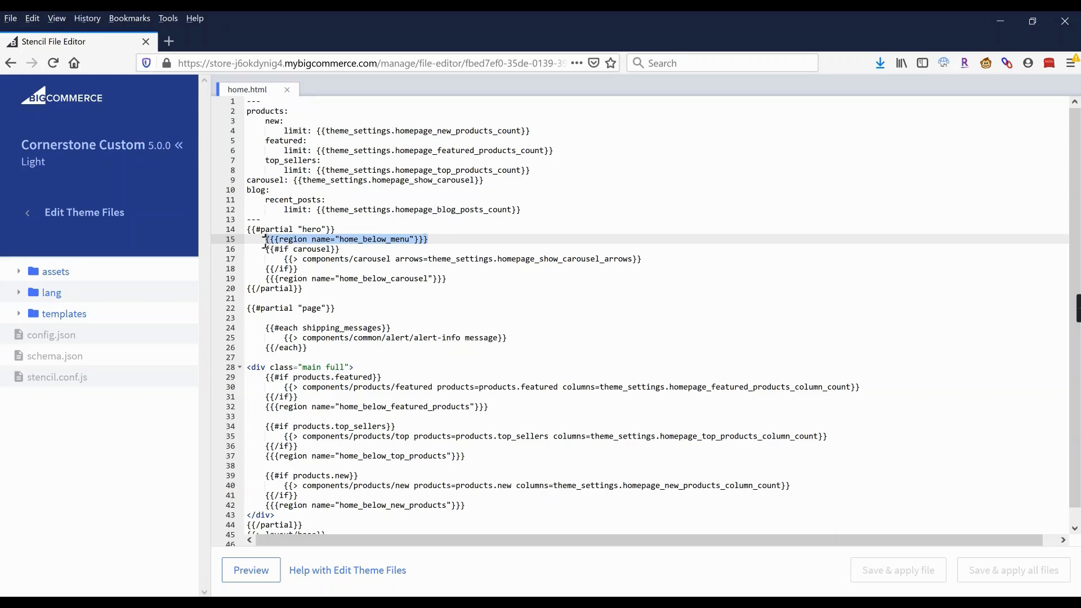
left_click(451, 248)
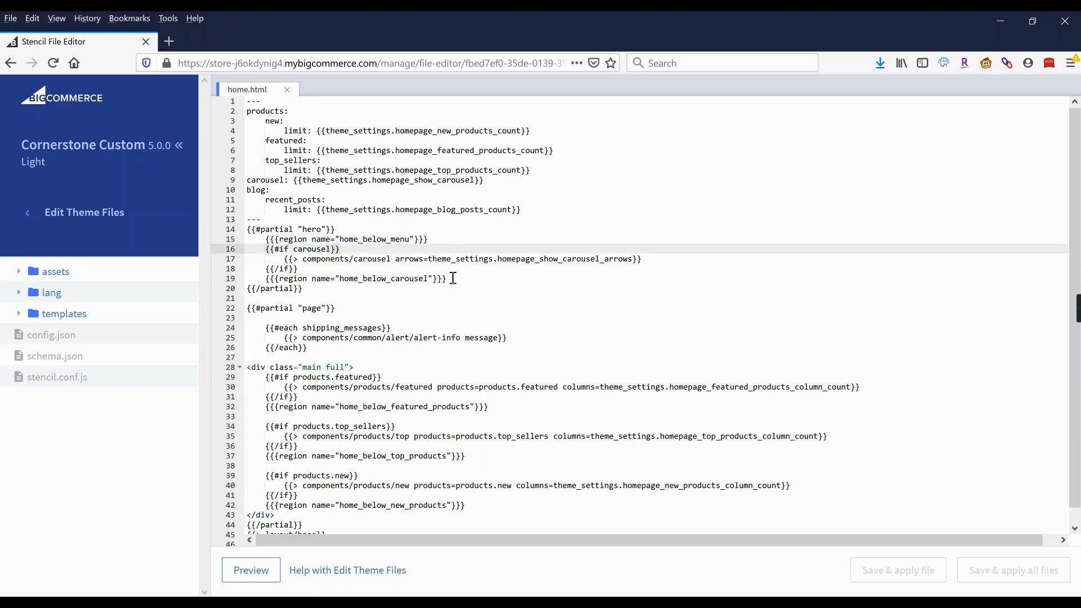
left_click(452, 278)
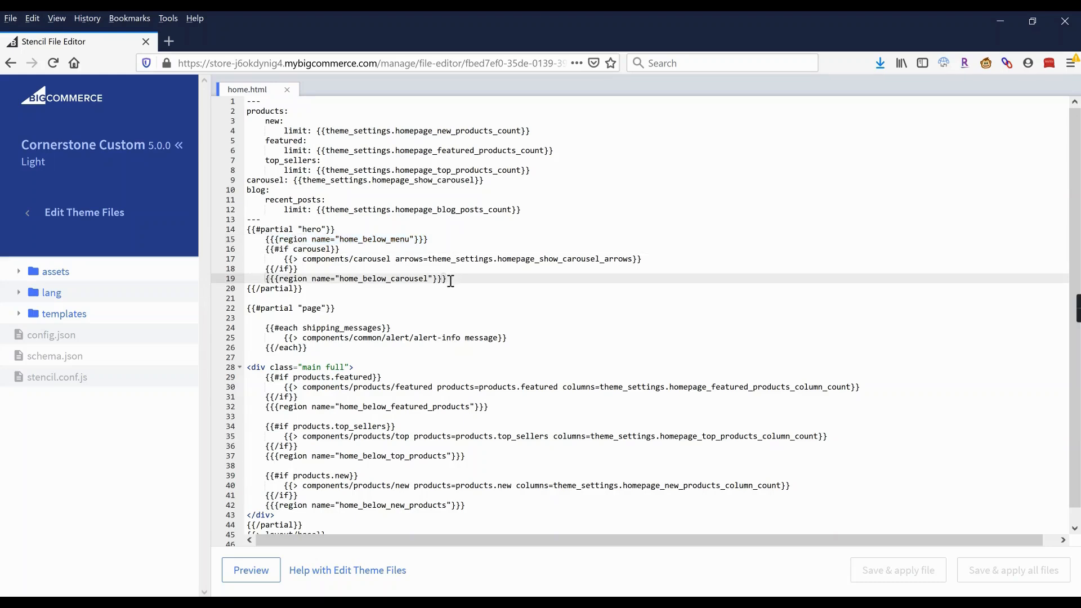
scroll(413, 293, "down", 1)
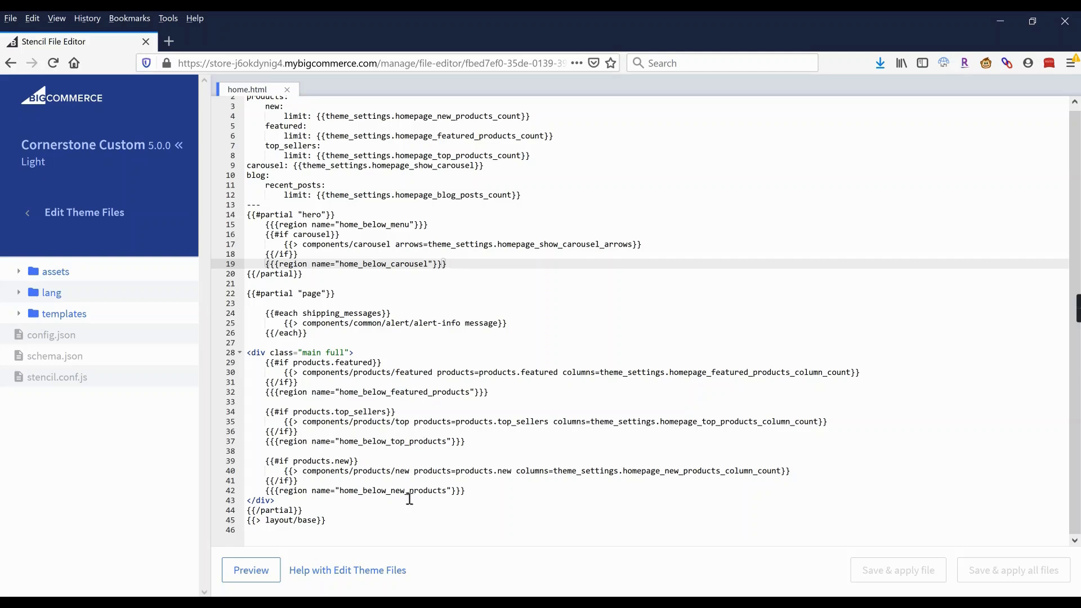
scroll(403, 316, "up", 1)
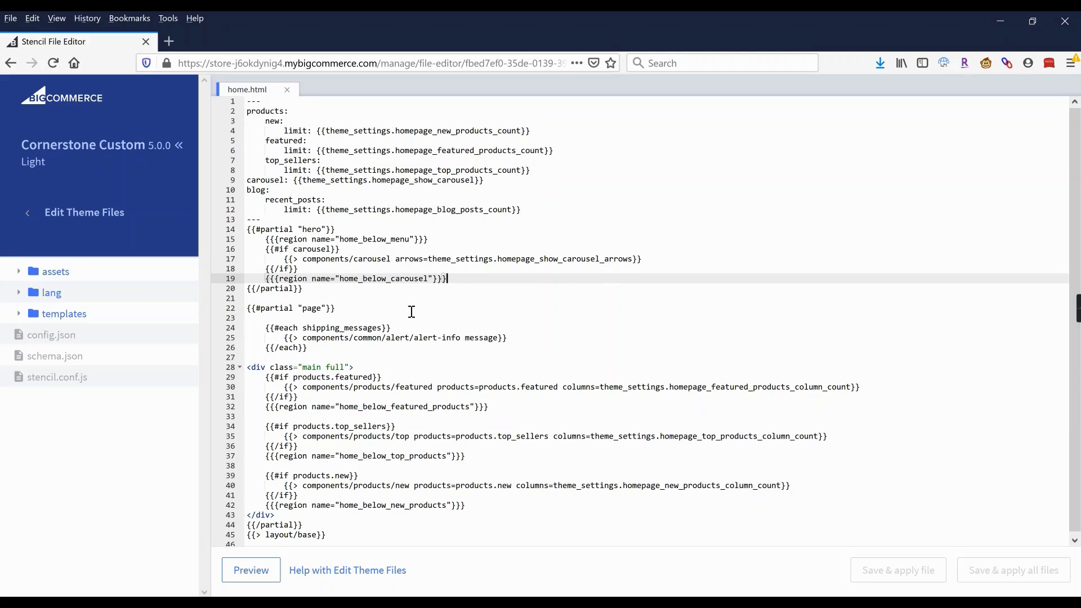
Try the suffix "--global" on the home_below_menu region name in home.html and remove it again.
left_click(432, 279)
key("BackSpace")
type("1")
left_click(411, 239)
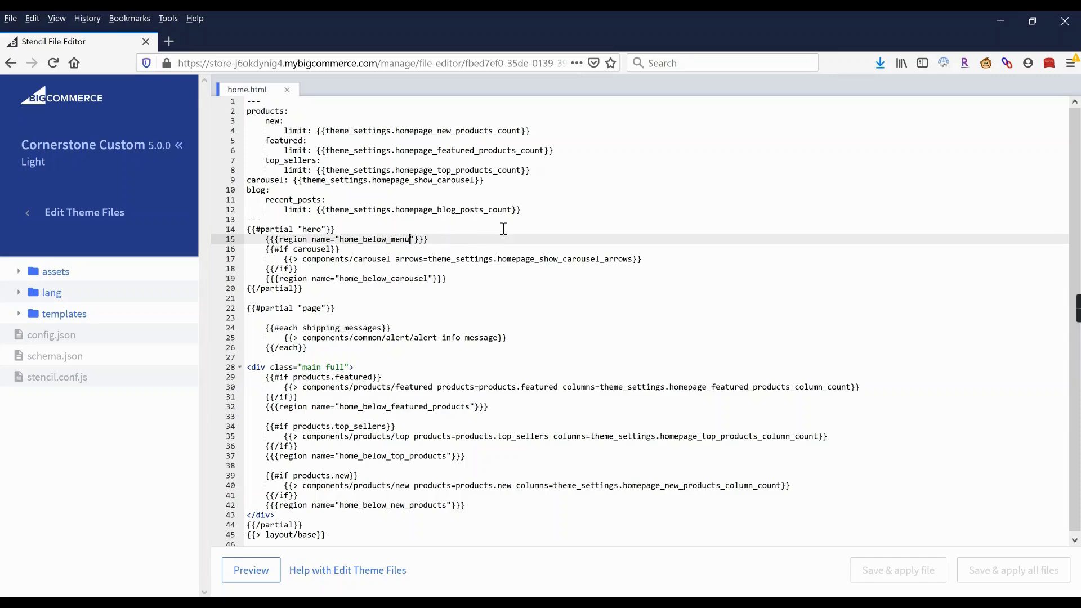
type("--global")
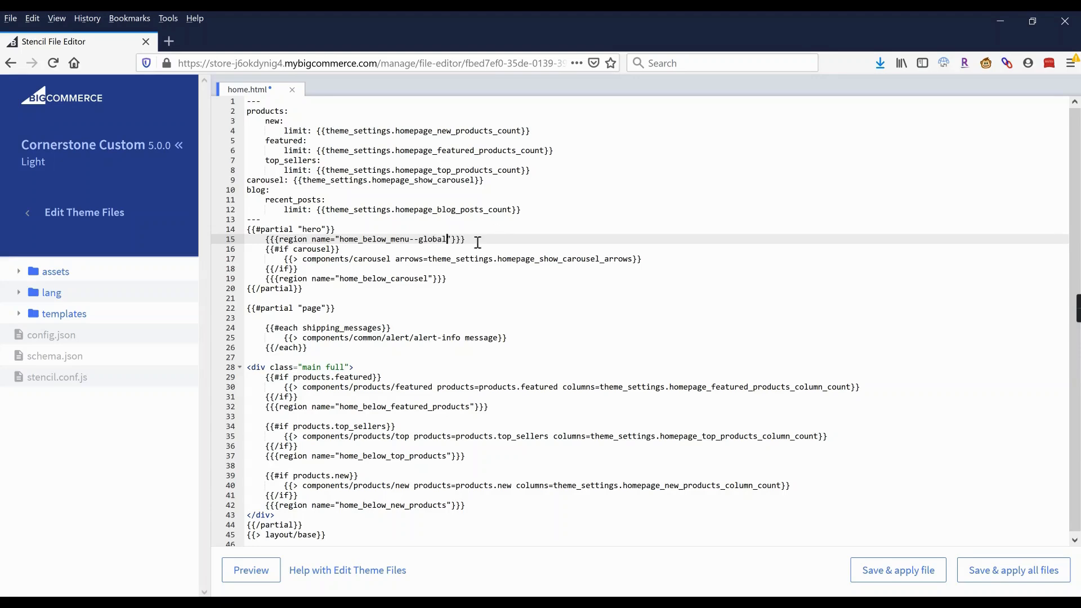
key("BackSpace")
key("BackSpace")
key("BackSpace")
key("BackSpace")
key("BackSpace")
key("BackSpace")
Open product-view.html from the products folder of the theme's template components.
left_click(59, 318)
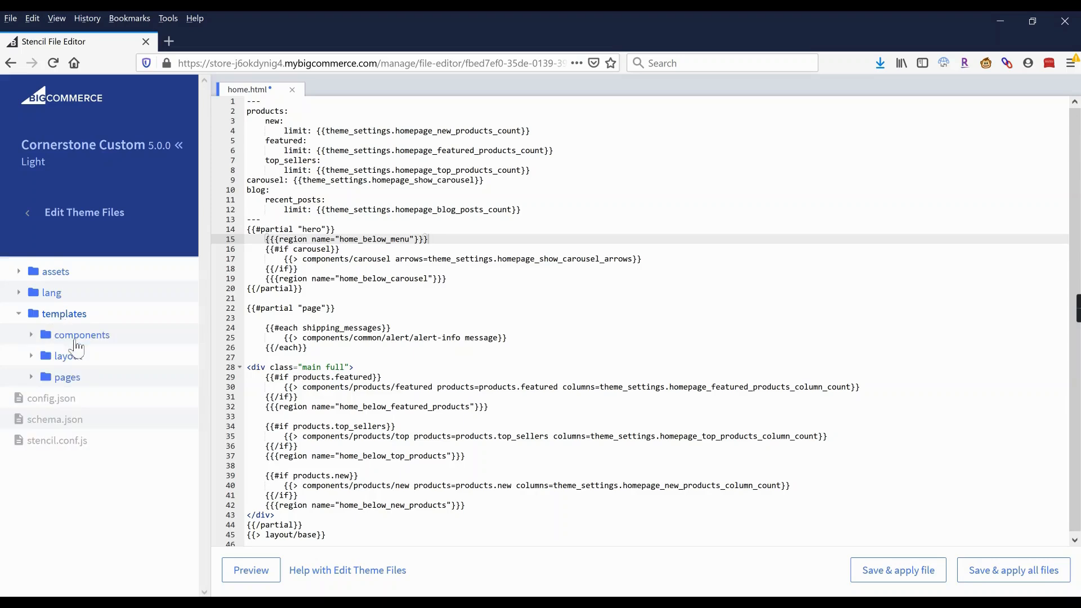
left_click(99, 336)
scroll(102, 340, "down", 3)
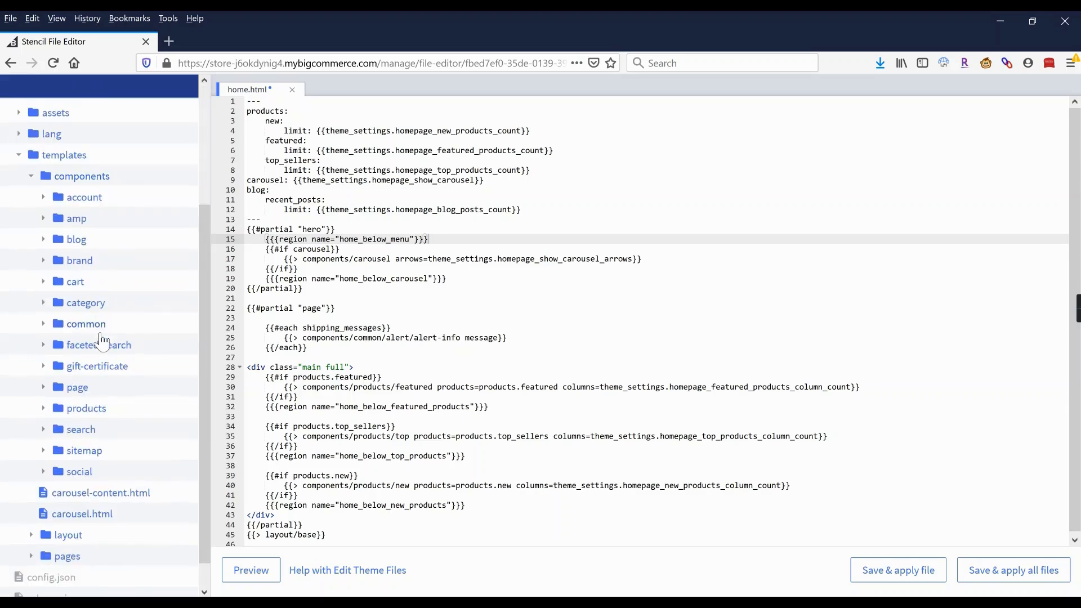
left_click(92, 413)
scroll(114, 398, "down", 6)
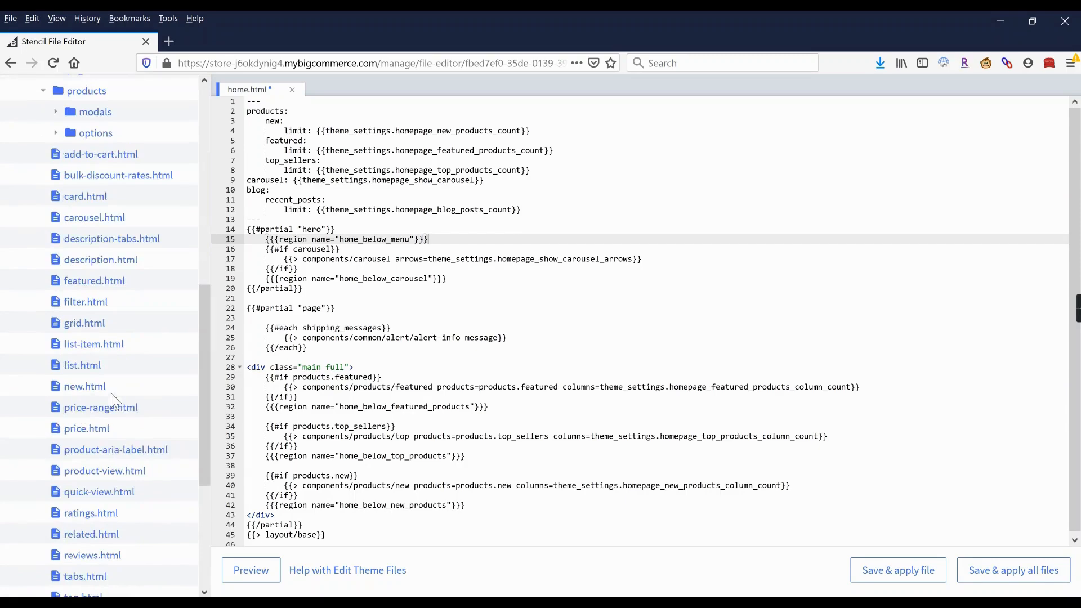
left_click(100, 476)
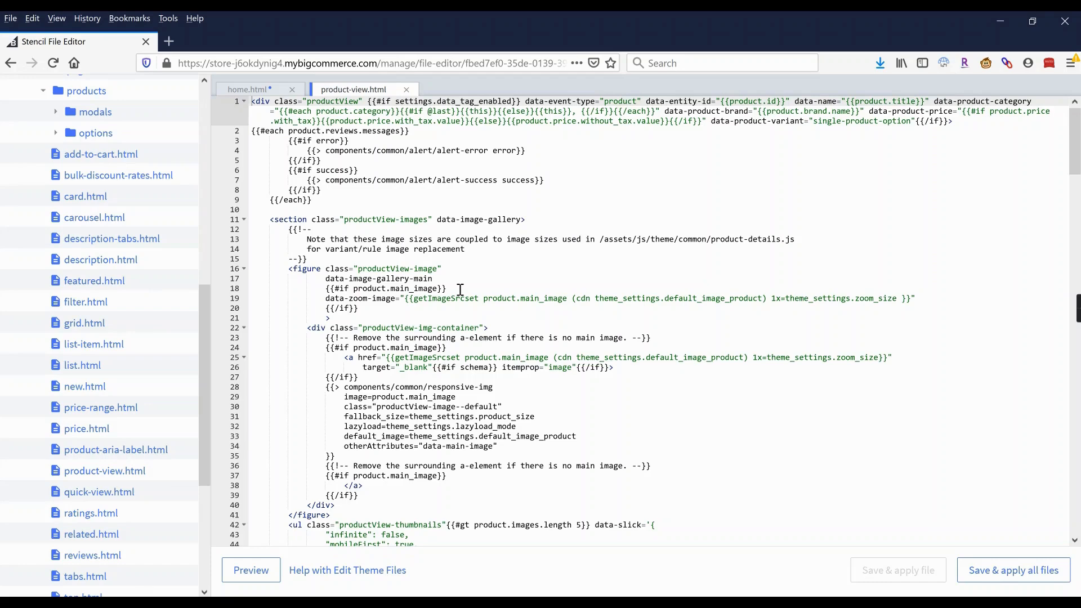
Append "--global" to the product_below_price region name in product-view.html, then save and apply the file to the store.
scroll(460, 290, "down", 3)
scroll(459, 290, "down", 3)
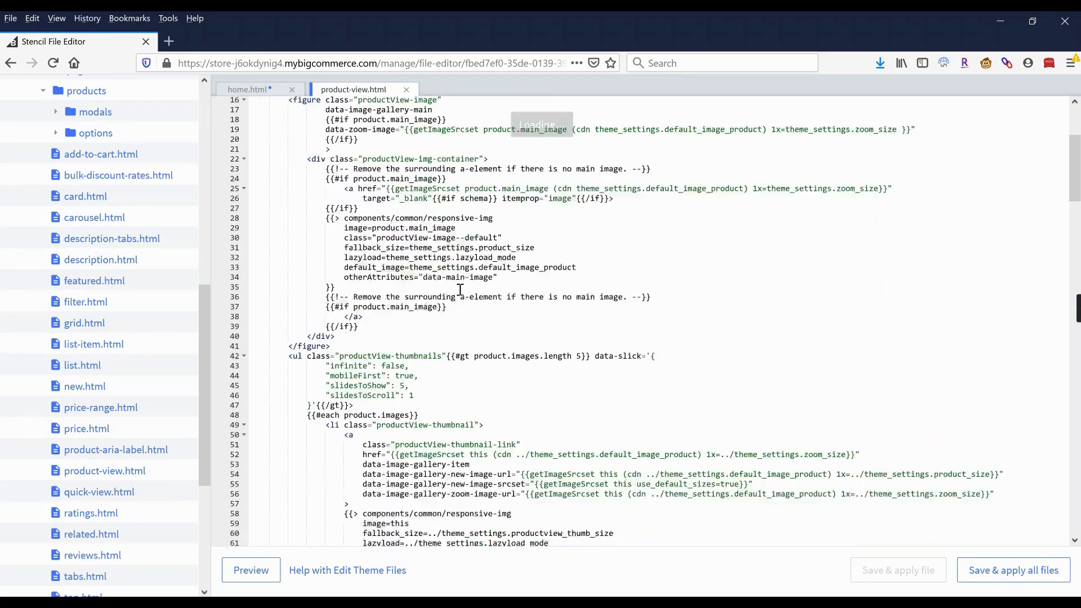
right_click(458, 289)
left_click(524, 278)
scroll(495, 291, "down", 1)
scroll(495, 291, "down", 7)
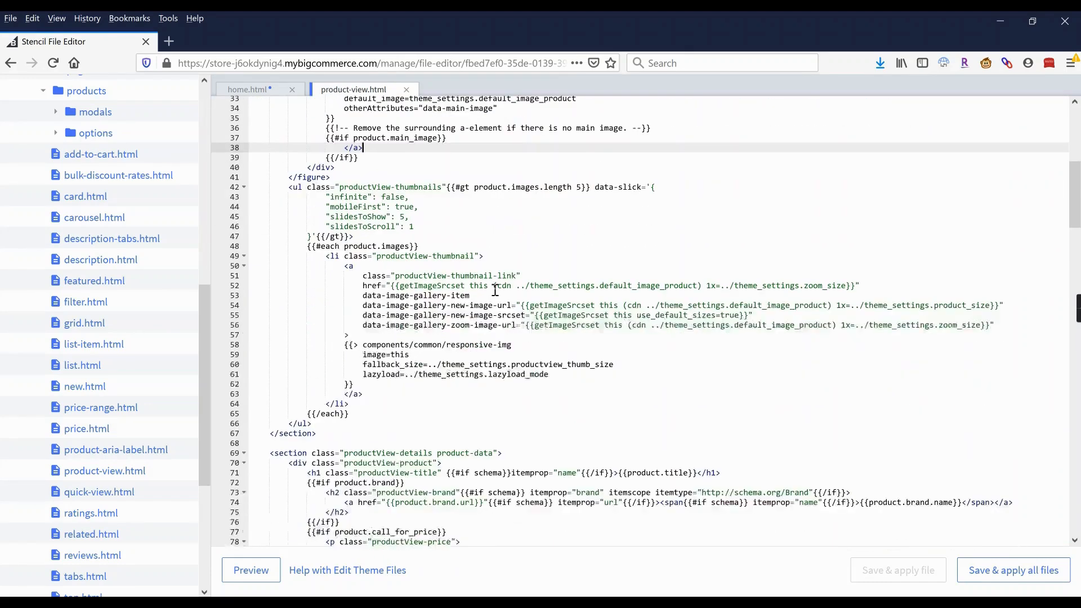
scroll(429, 306, "down", 3)
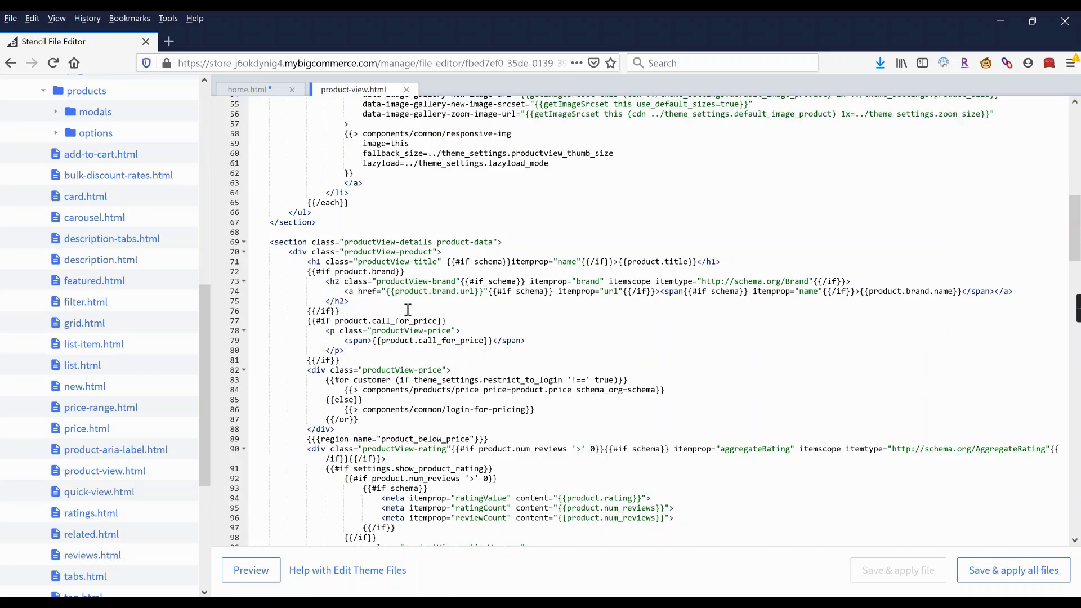
scroll(408, 310, "down", 3)
scroll(325, 321, "down", 2)
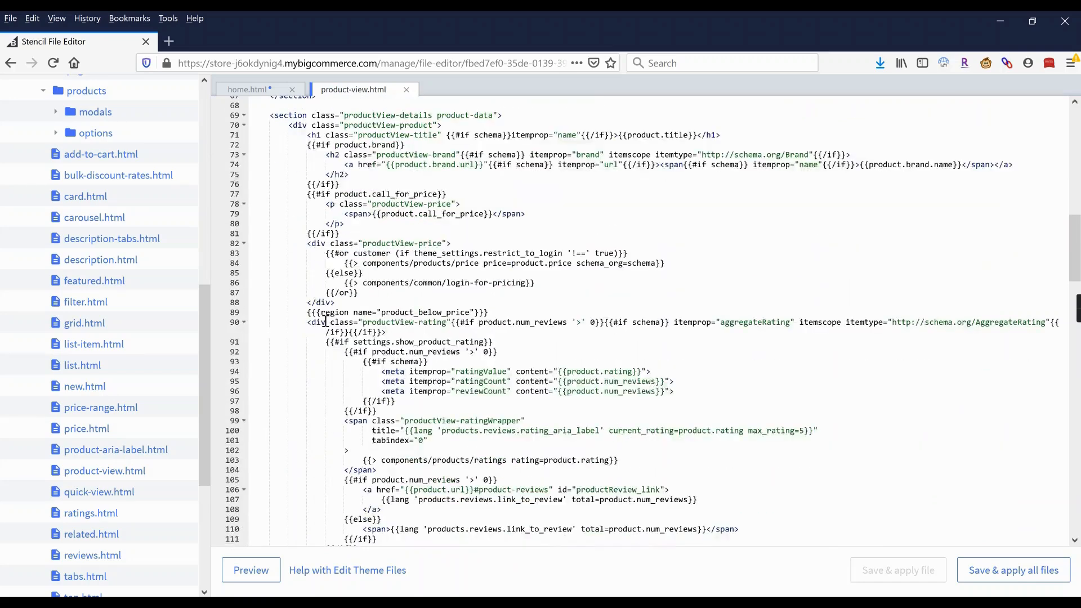
left_click(471, 313)
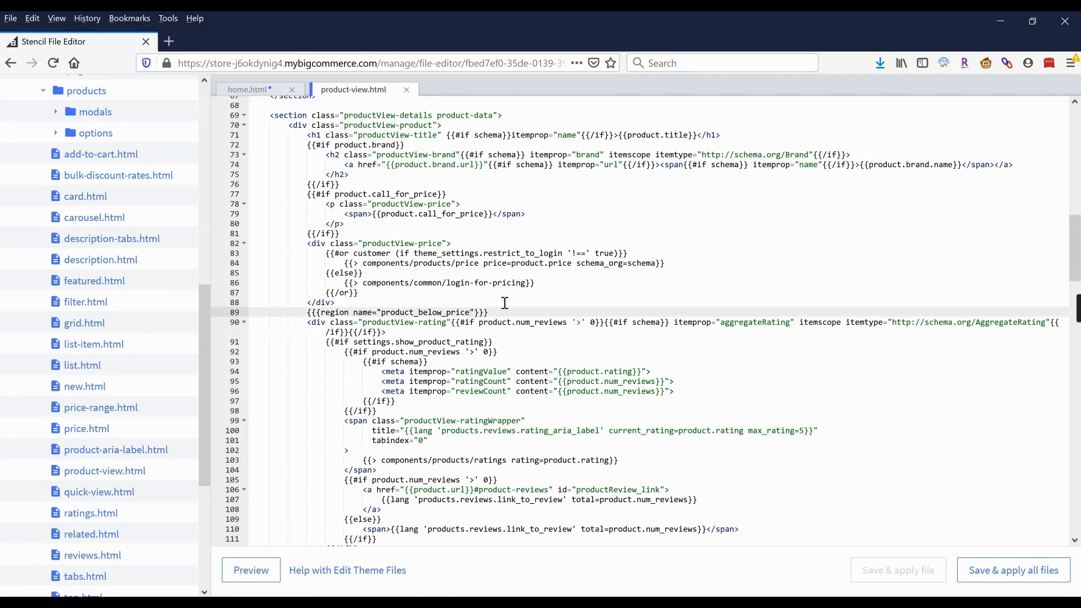
type("--global")
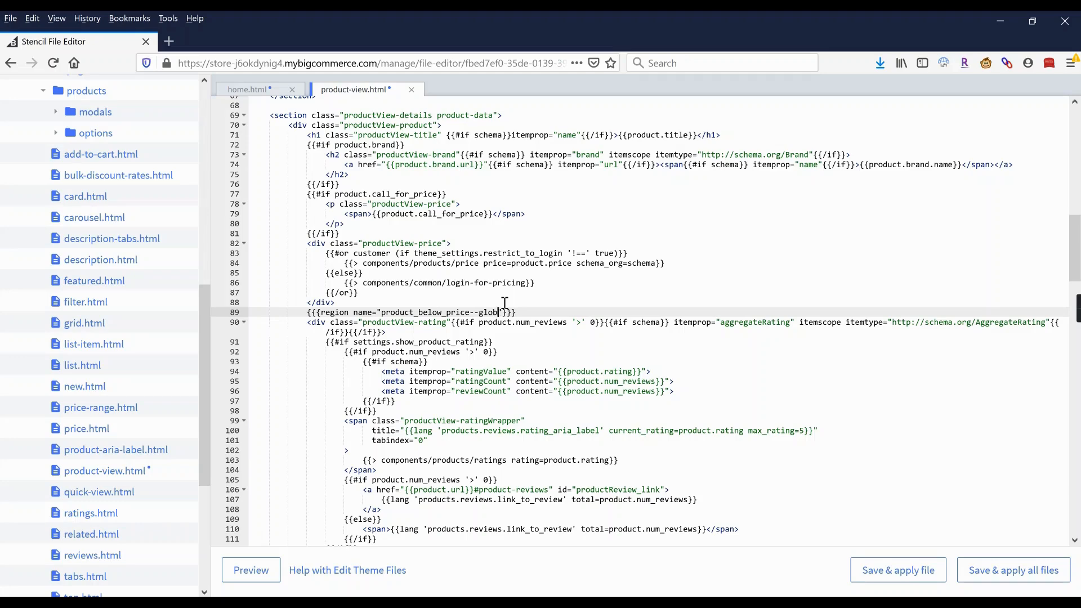
left_click(899, 570)
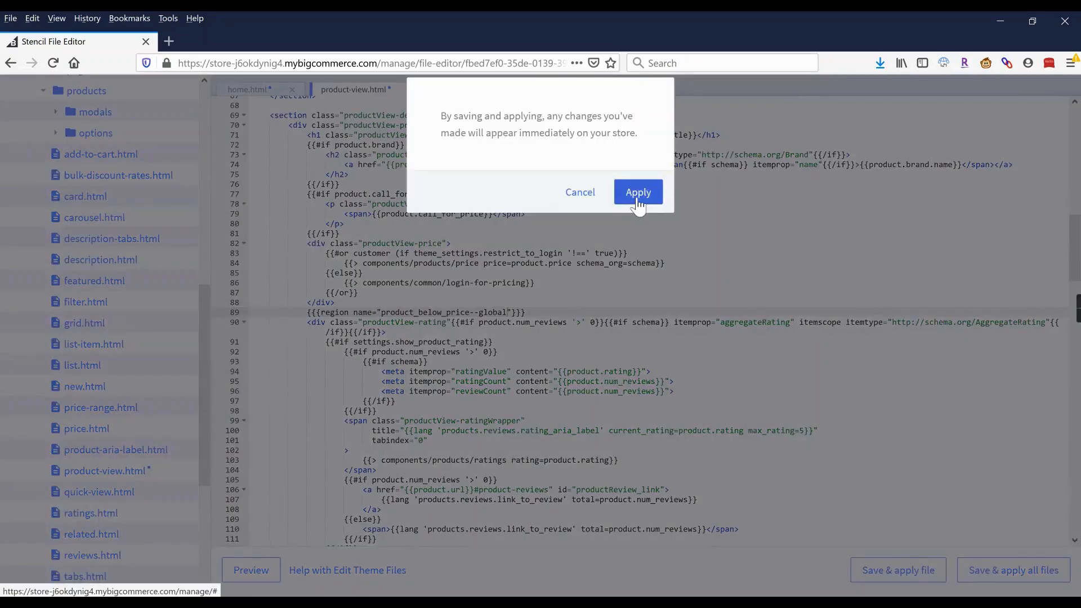
left_click(638, 193)
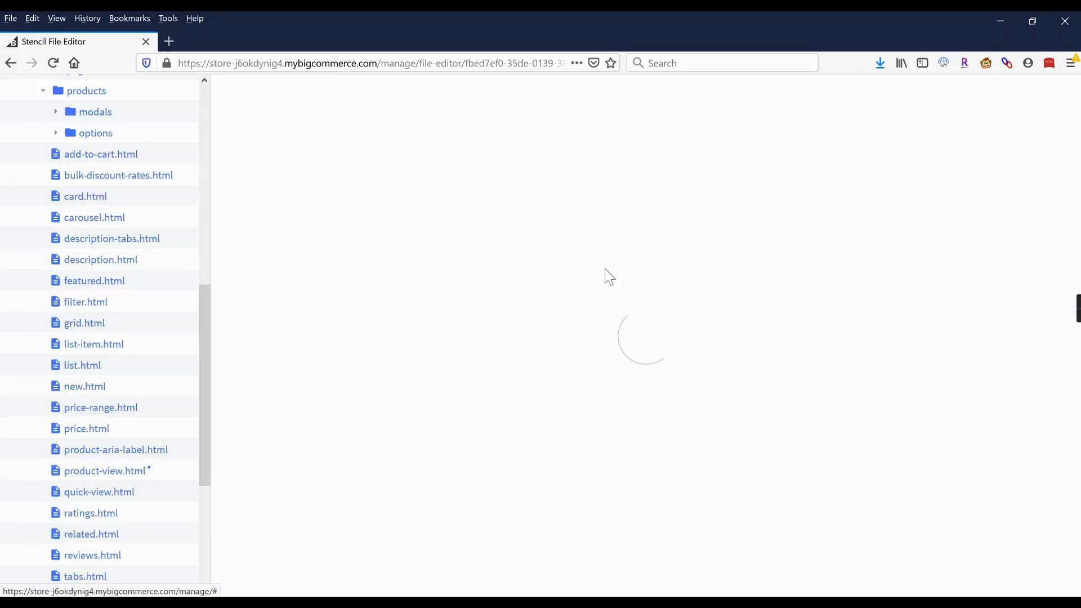
Return to the store's themes and open the current Cornerstone Custom Light theme in Page Builder.
mouse_move(407, 602)
left_click(256, 554)
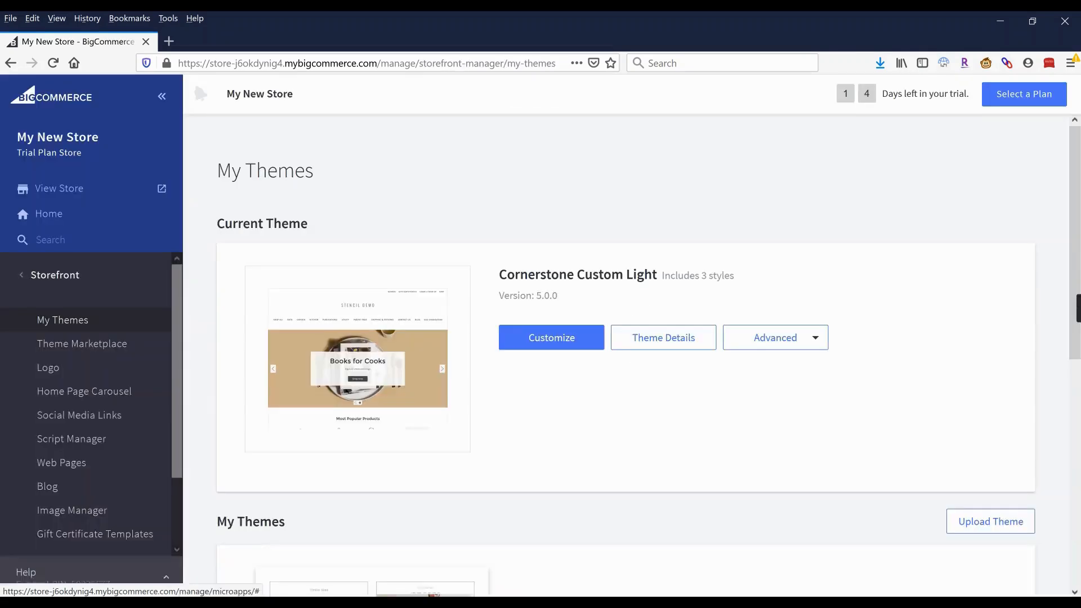
left_click(557, 554)
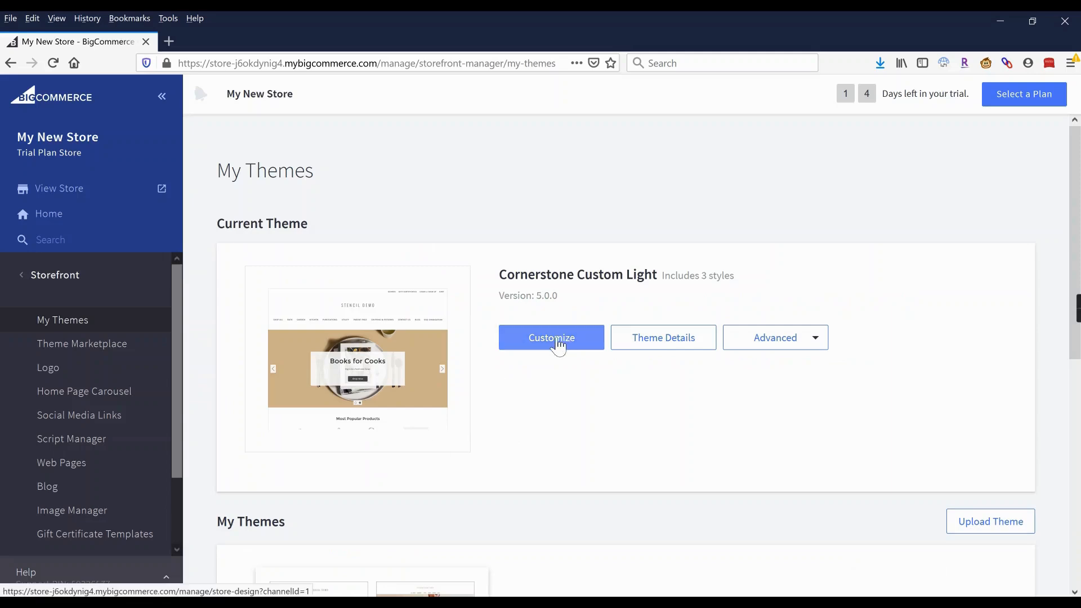
left_click(558, 339)
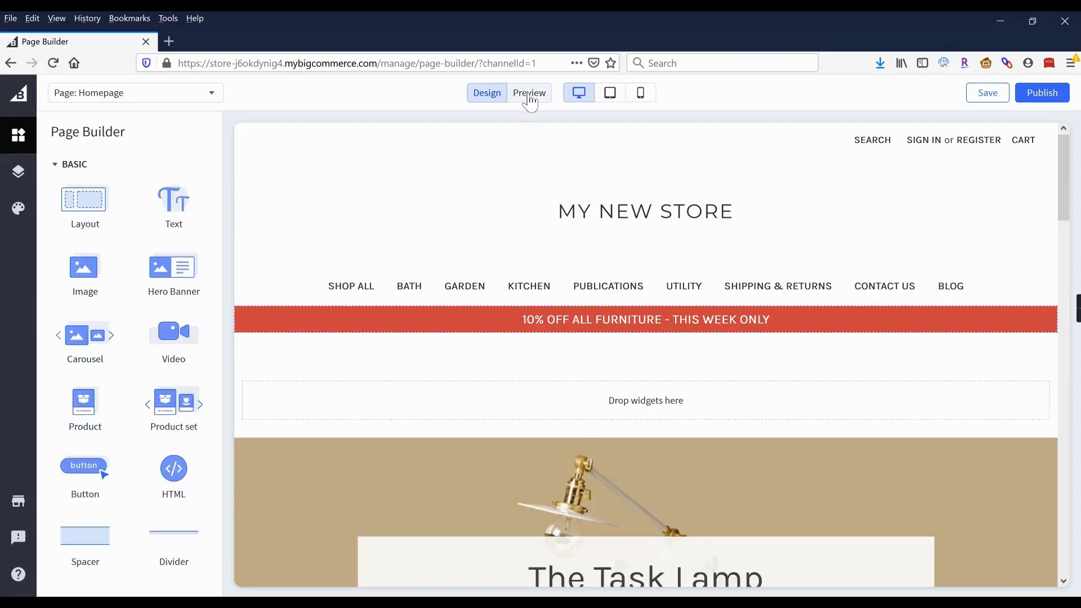
Preview the homepage, follow it to the Tiered Wire Basket product page, and switch that page to design mode.
left_click(526, 99)
scroll(467, 224, "down", 12)
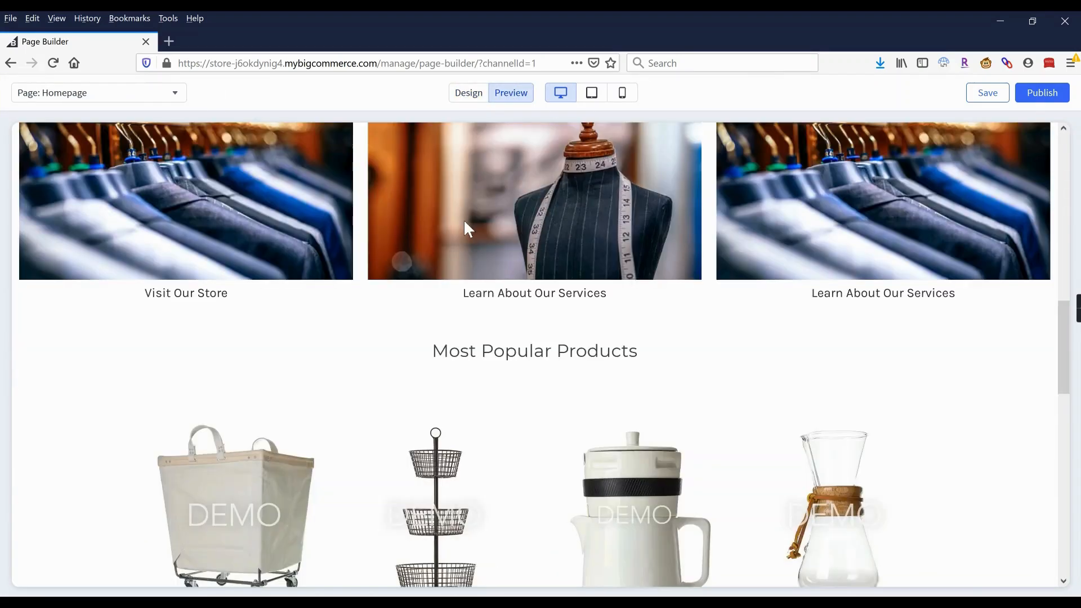
scroll(465, 225, "down", 5)
left_click(427, 422)
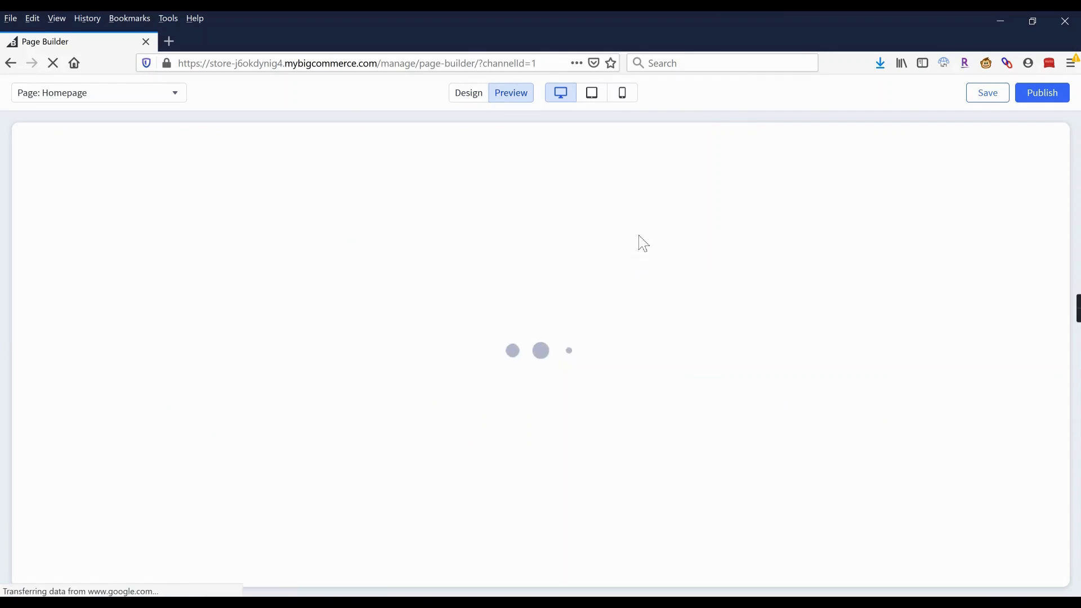
scroll(641, 242, "down", 3)
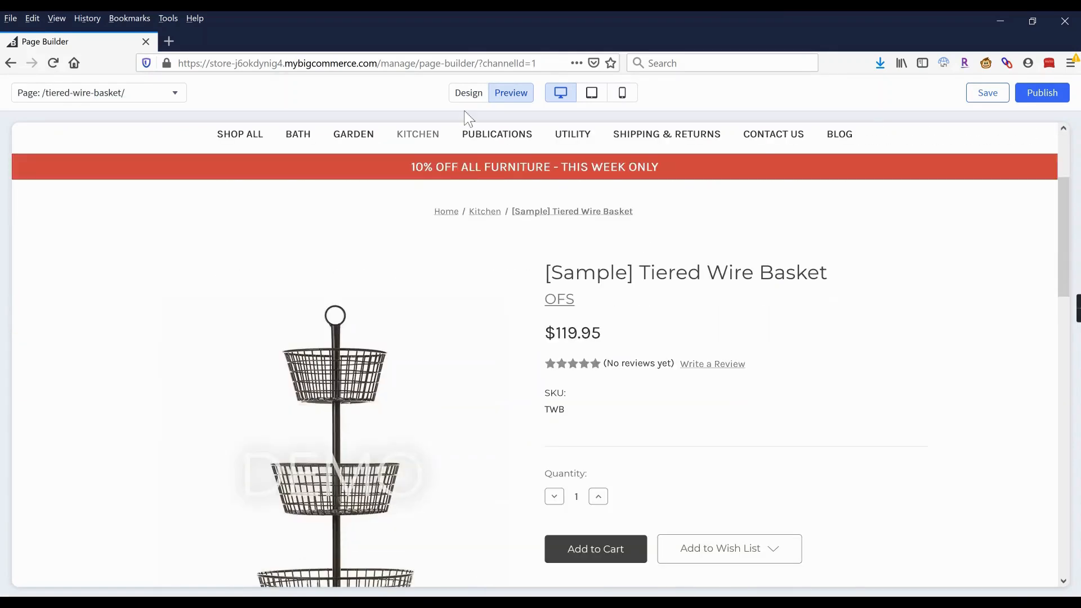
left_click(467, 94)
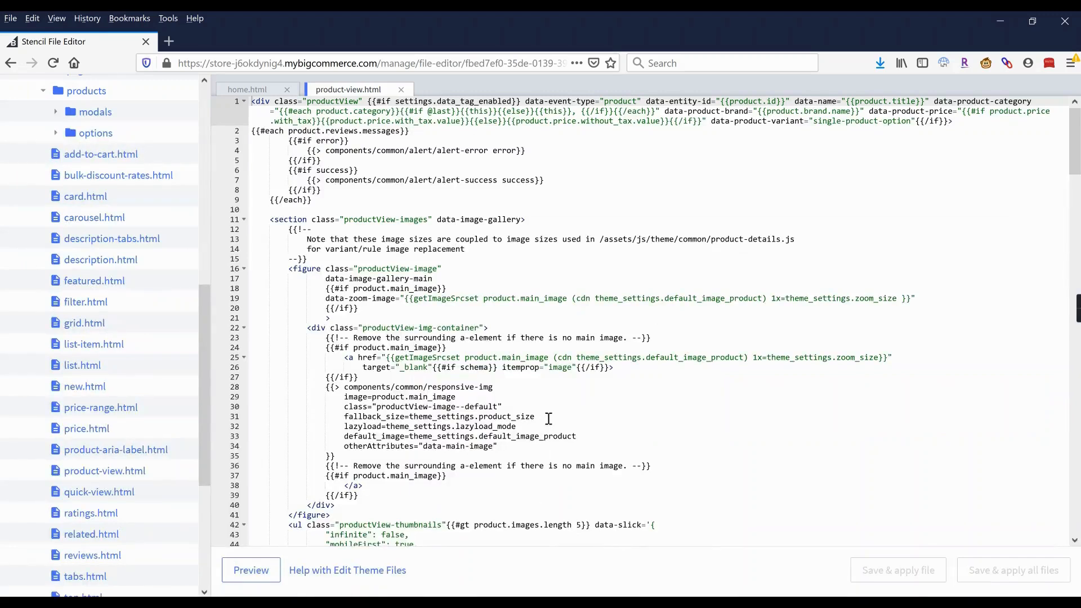
Open the Contact Us page on the live storefront and look over its banner and form.
left_click(601, 438)
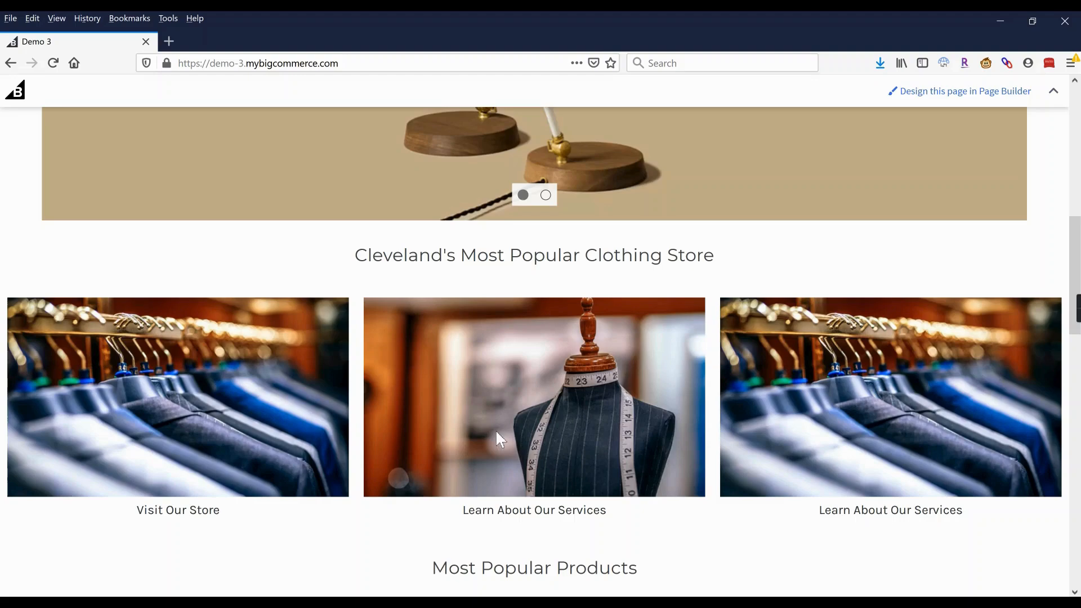
scroll(501, 439, "up", 10)
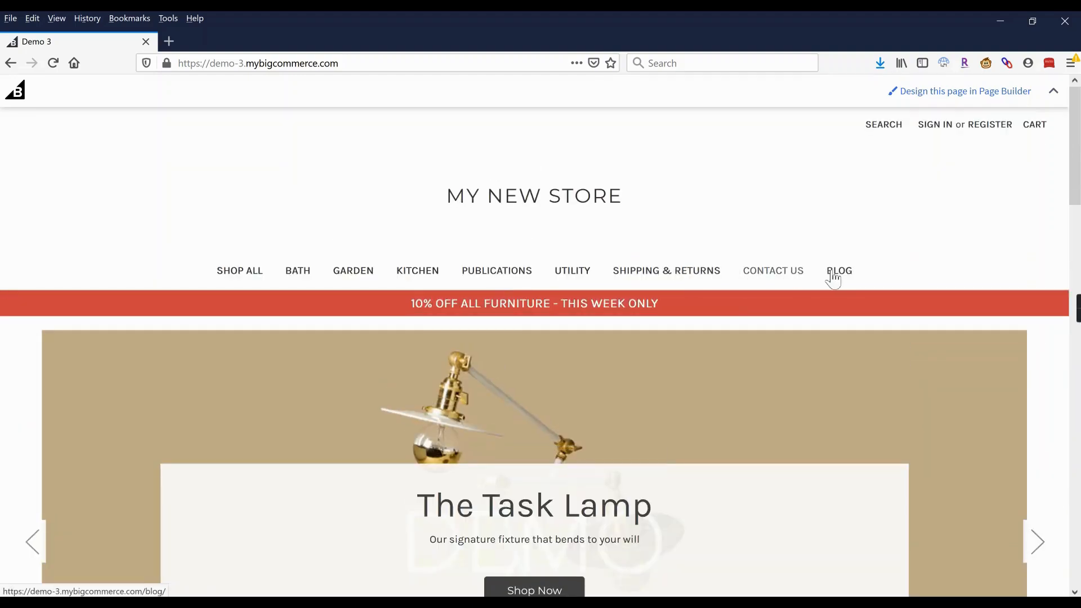
left_click(755, 276)
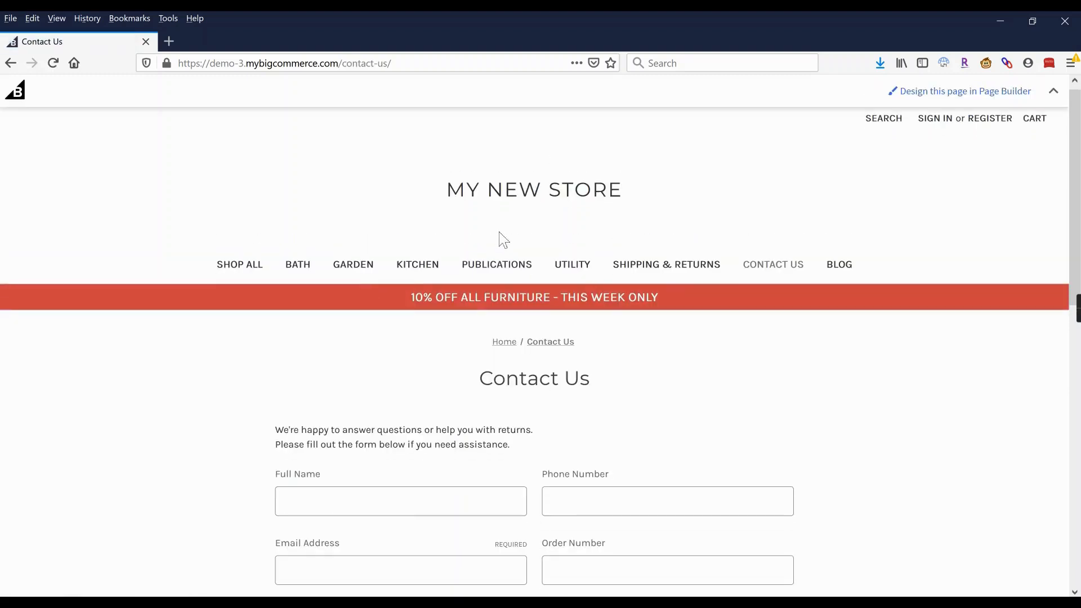
scroll(501, 239, "down", 3)
scroll(442, 221, "down", 2)
scroll(440, 225, "down", 3)
scroll(440, 224, "up", 5)
scroll(440, 224, "up", 2)
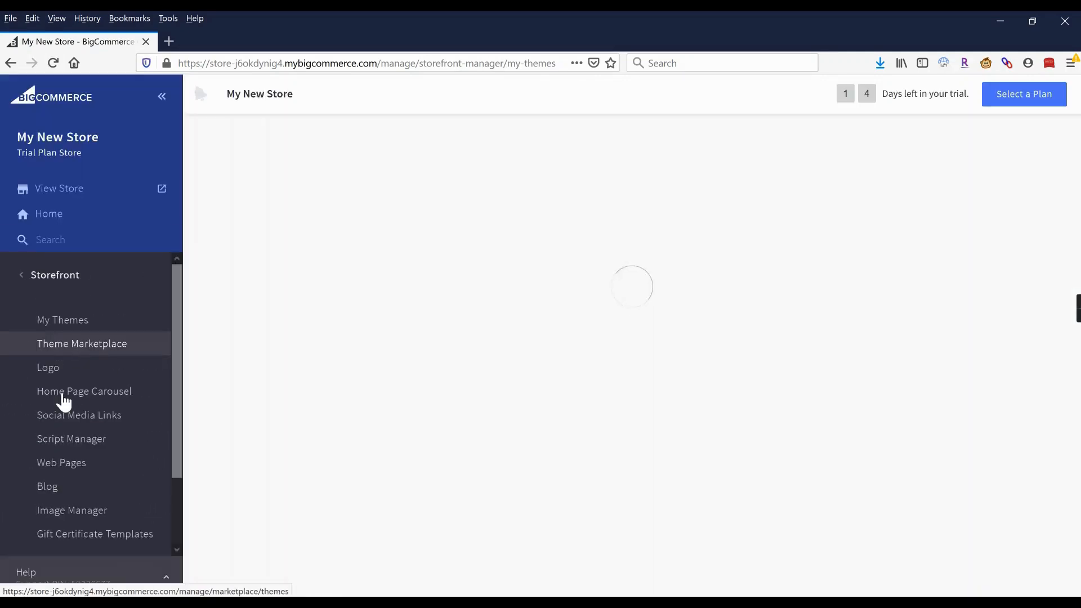
Create a WYSIWYG web page named "About Us" with the URL /about-us/ and brief placeholder content, and save it.
left_click(67, 465)
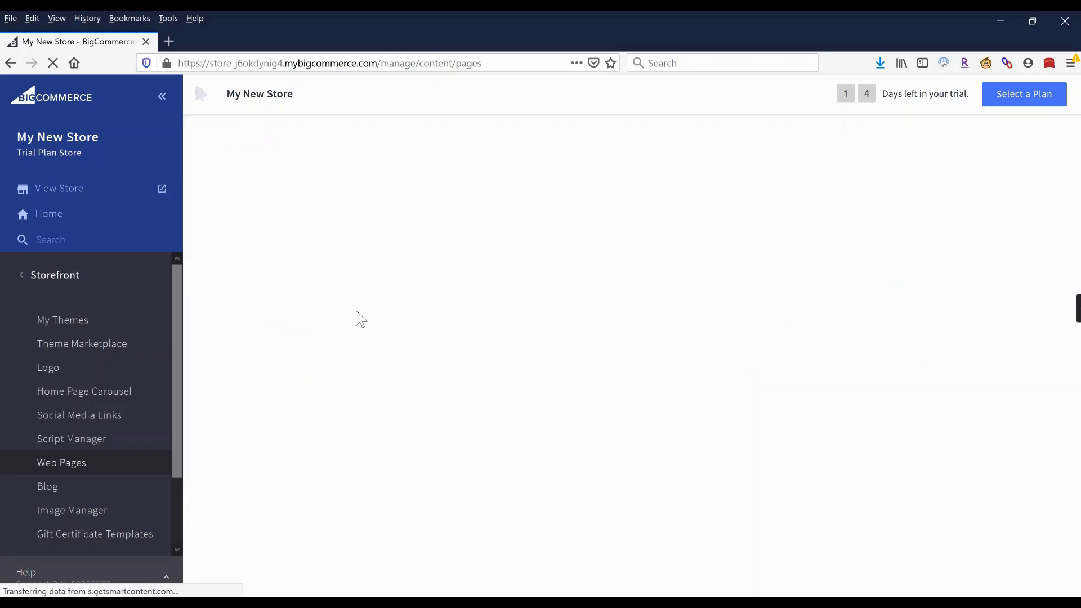
left_click(431, 462)
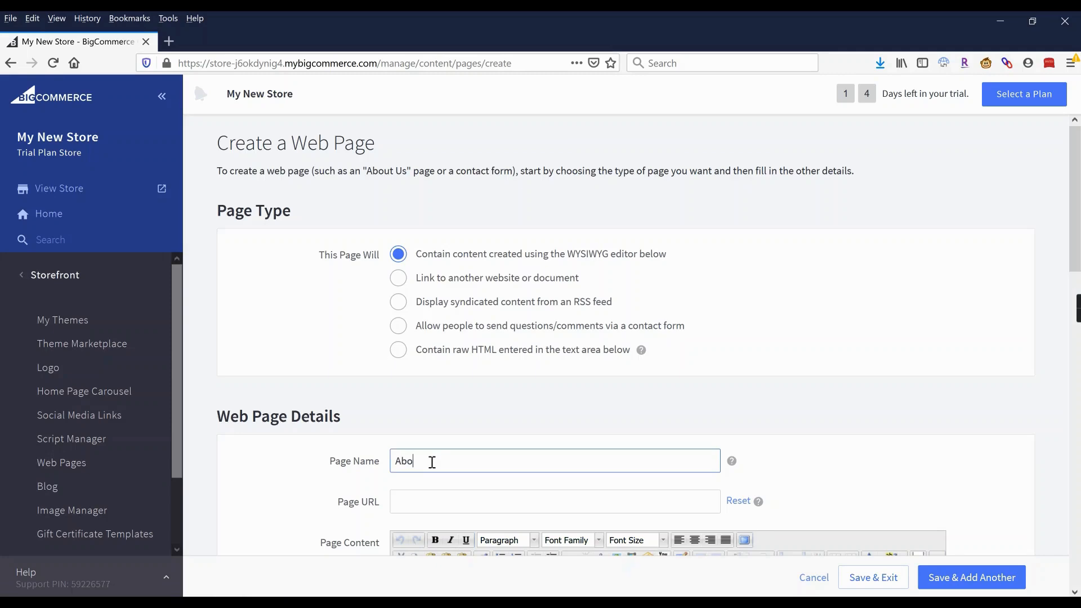
left_click(481, 427)
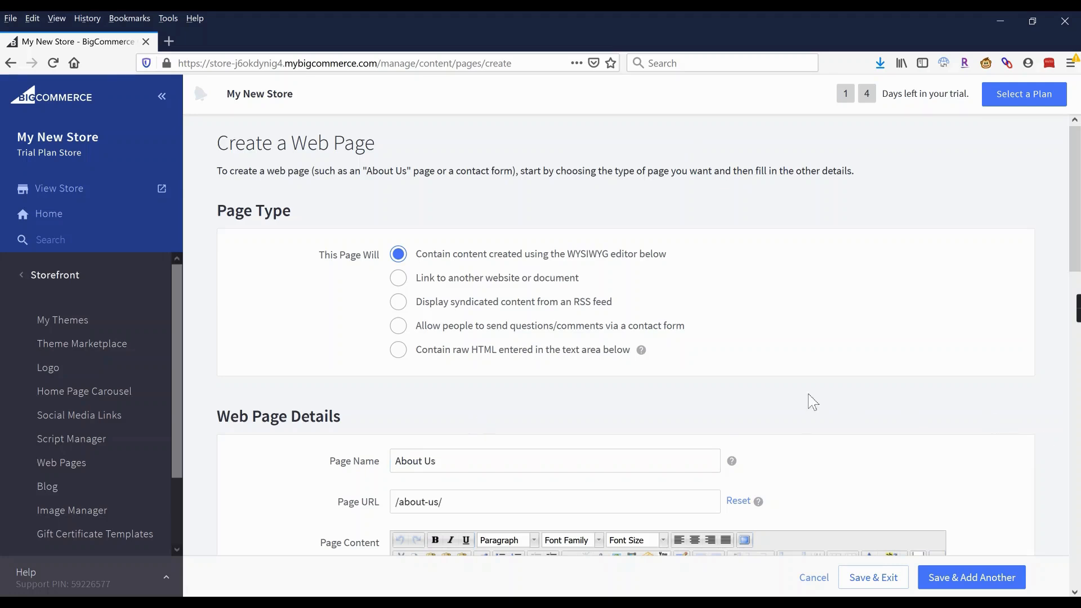
scroll(808, 400, "down", 4)
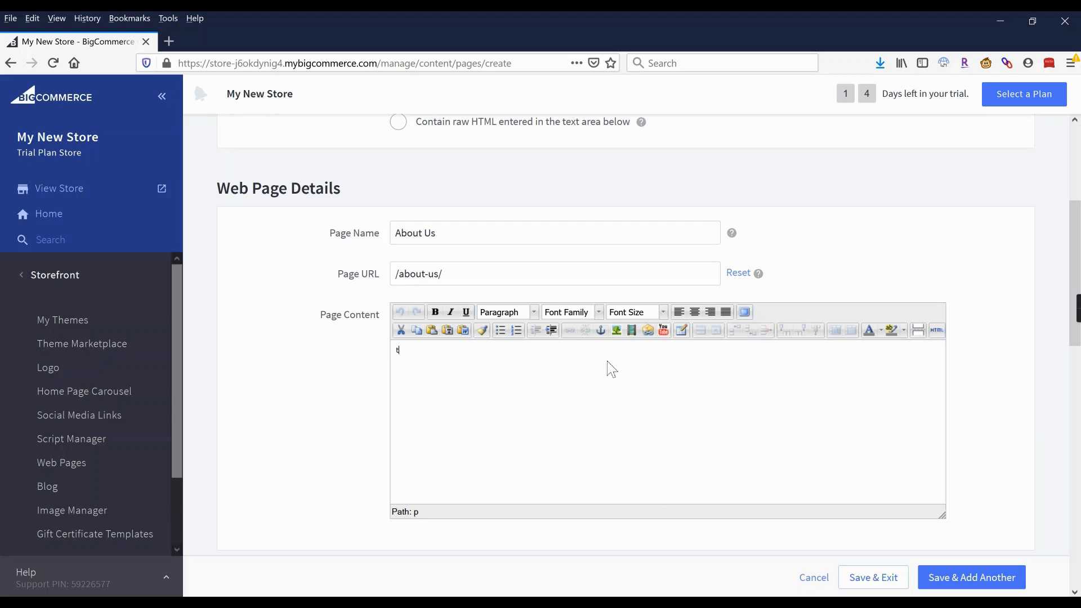
left_click(875, 578)
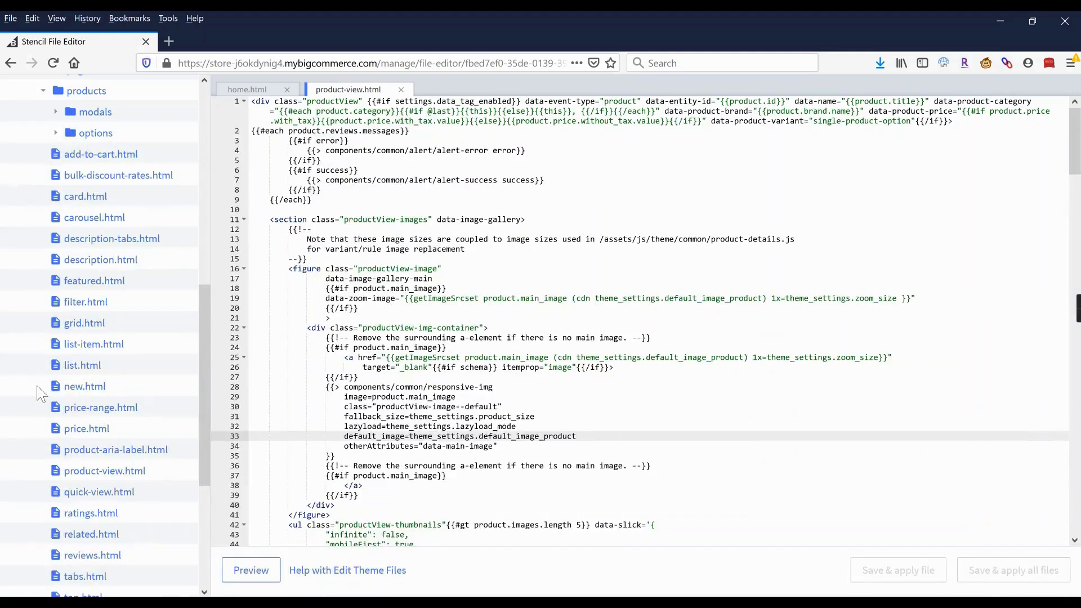
Open page.html from the templates' pages folder and examine its page_builder_content region tag.
scroll(41, 392, "up", 6)
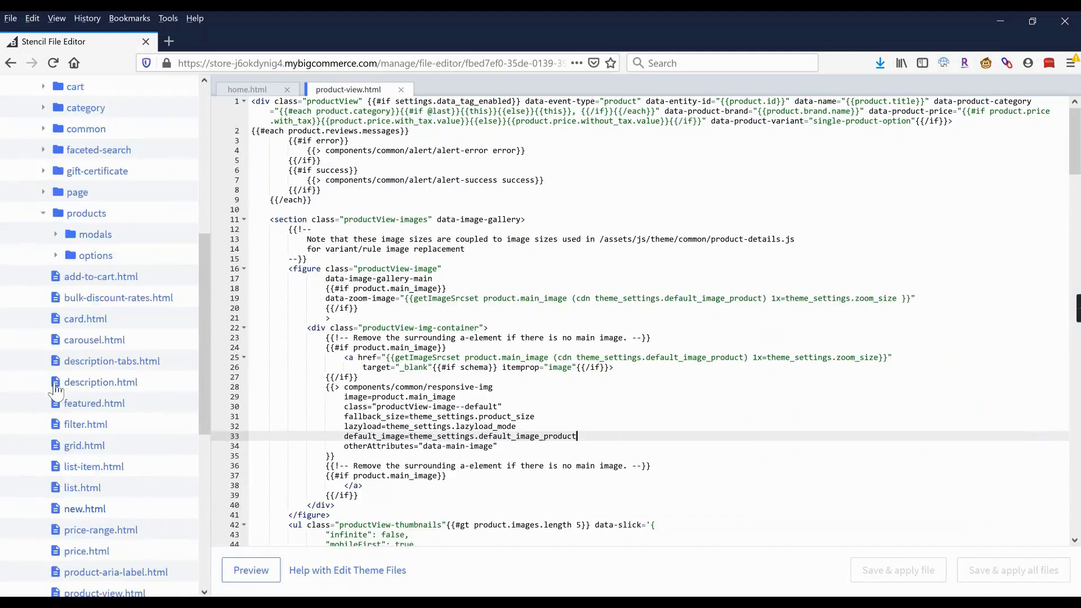
left_click(51, 176)
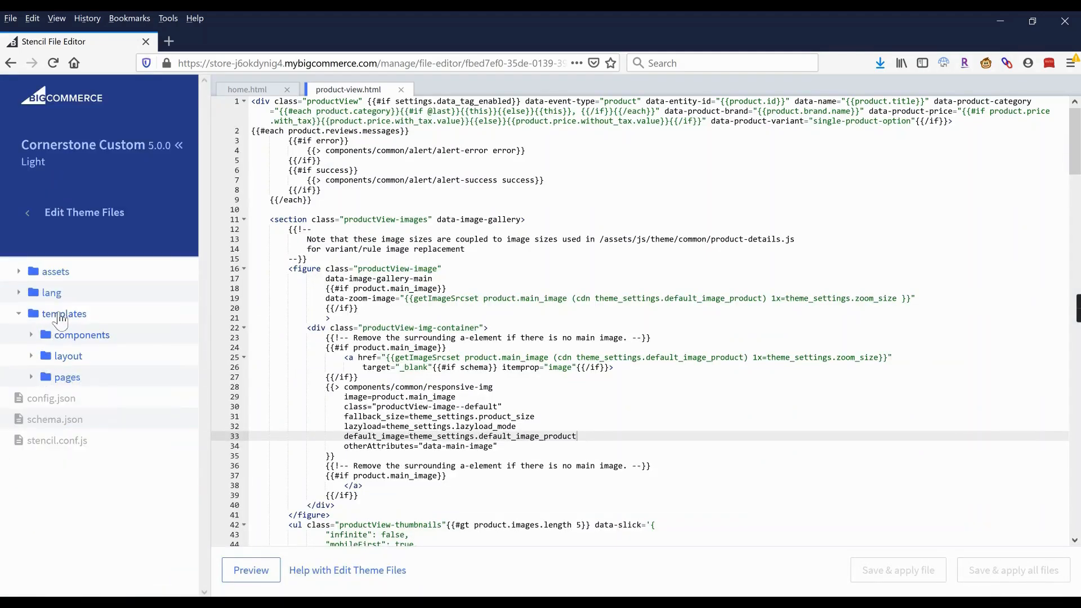
left_click(144, 370)
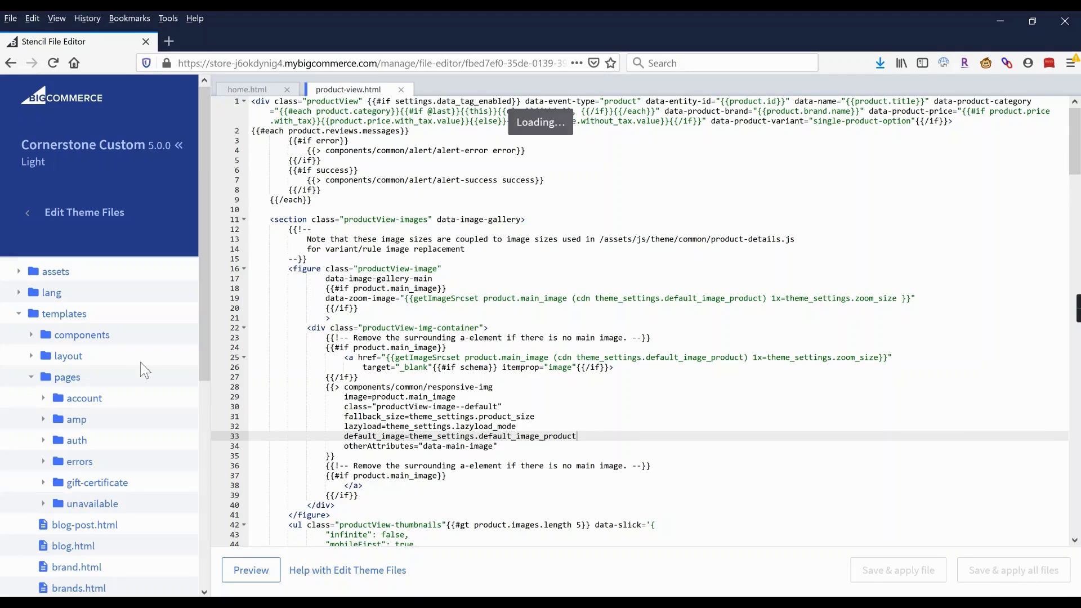
scroll(144, 366, "down", 10)
left_click(61, 444)
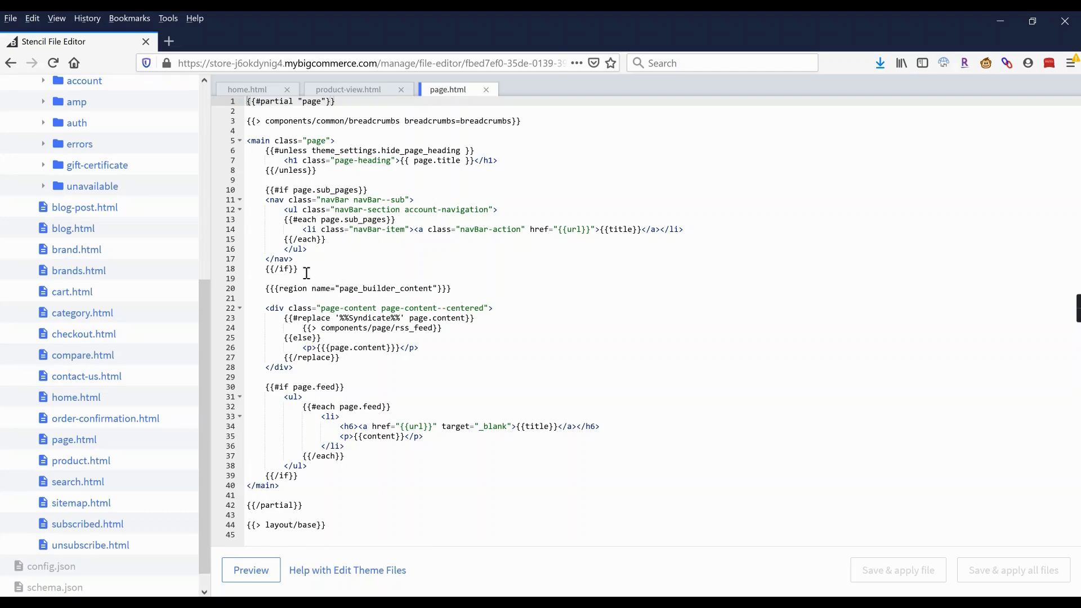
left_click_drag(462, 289, 264, 288)
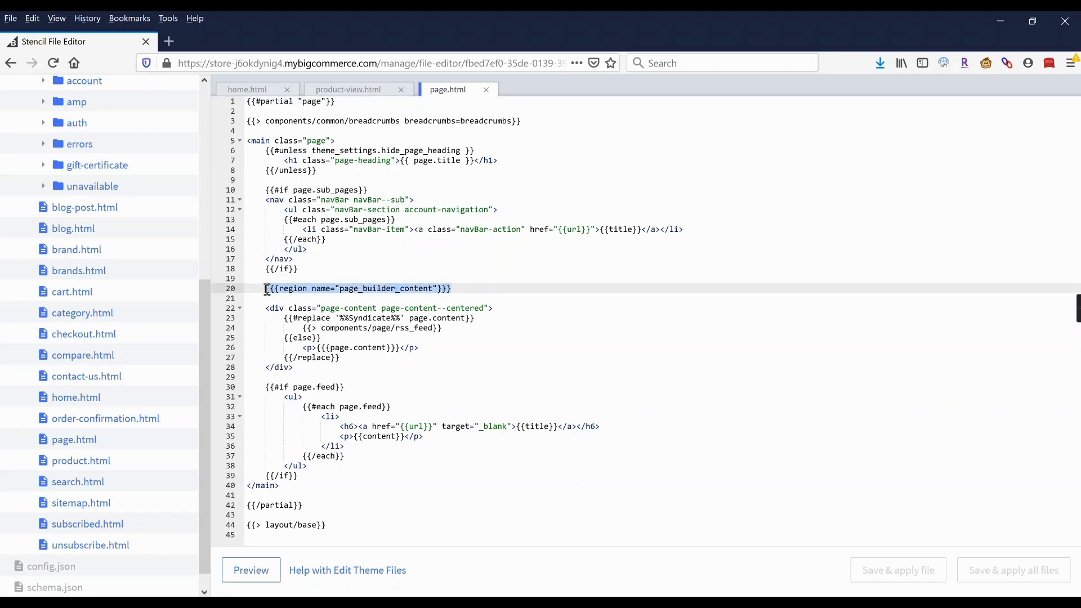
left_click(470, 288)
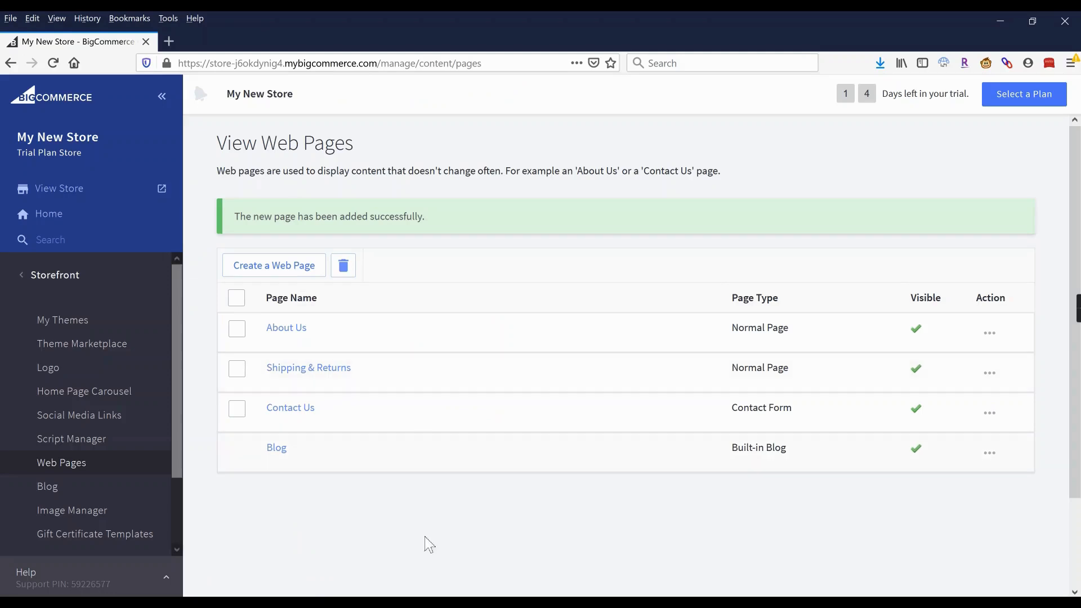
Open the current theme's customizer, go to the About Us page in preview, and switch it to design mode to view its widget regions.
left_click(101, 311)
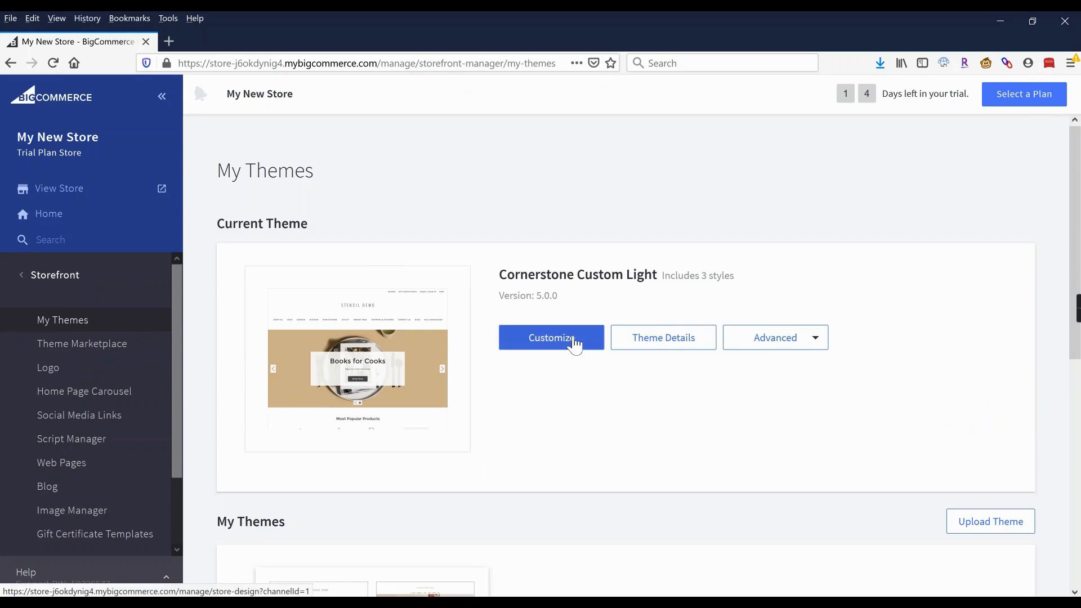
left_click(574, 341)
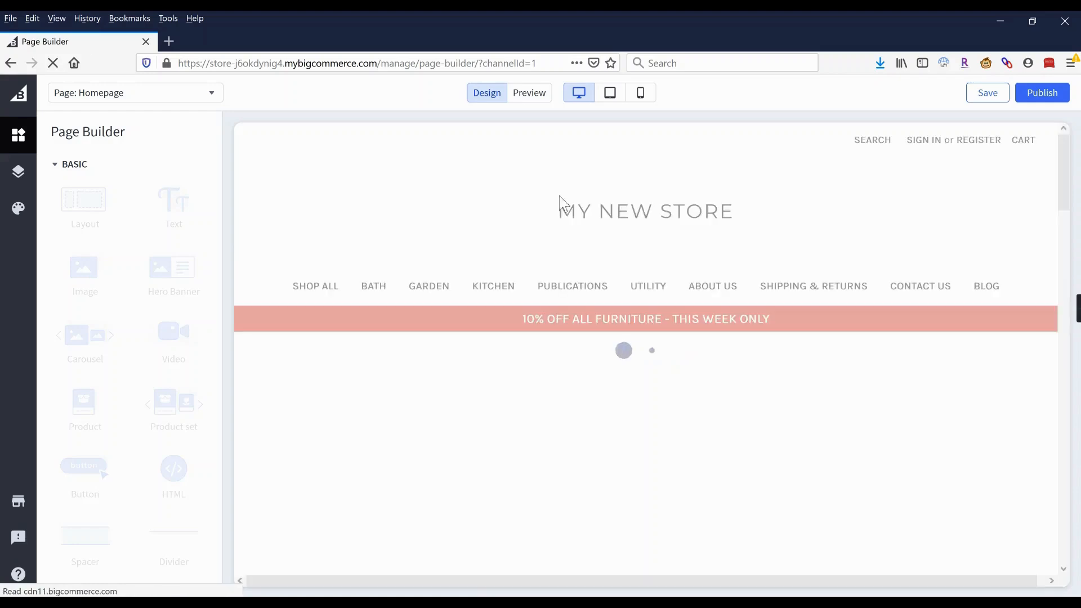
left_click(529, 94)
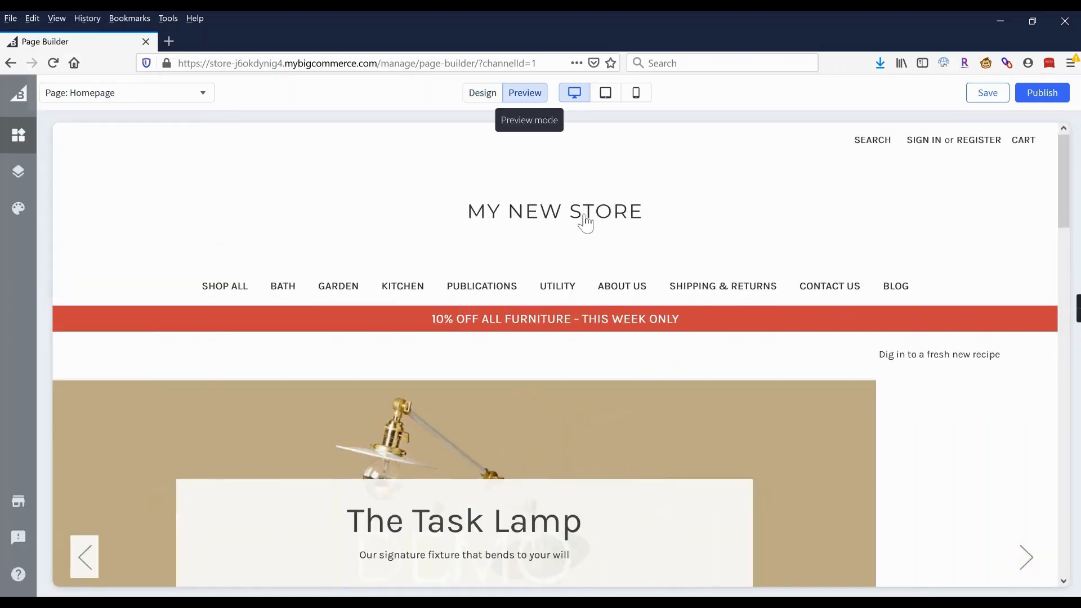
left_click(613, 292)
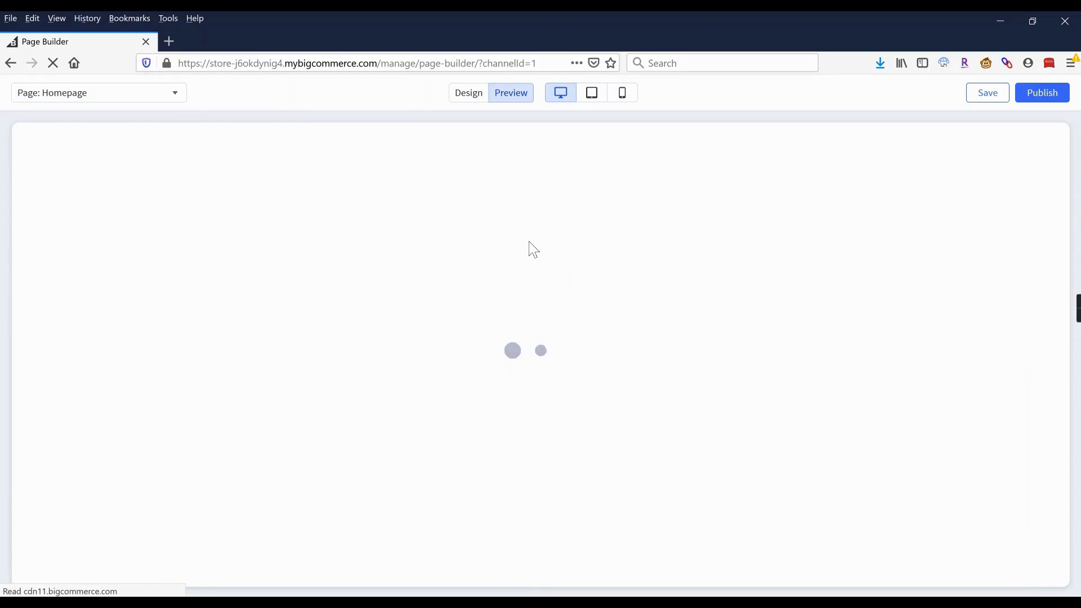
left_click(471, 95)
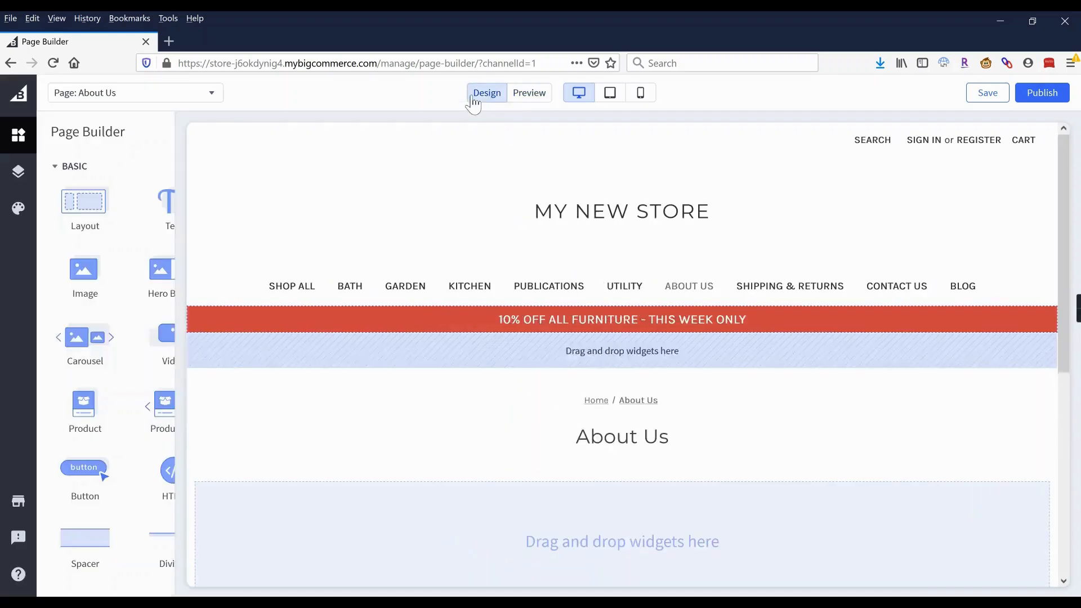
scroll(612, 278, "down", 4)
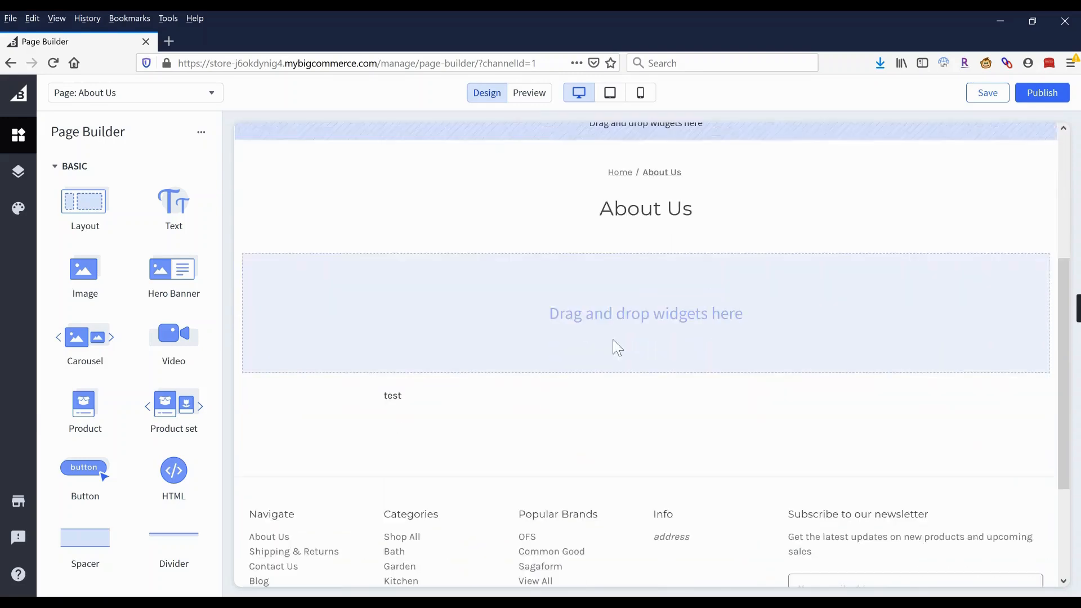
scroll(636, 304, "up", 2)
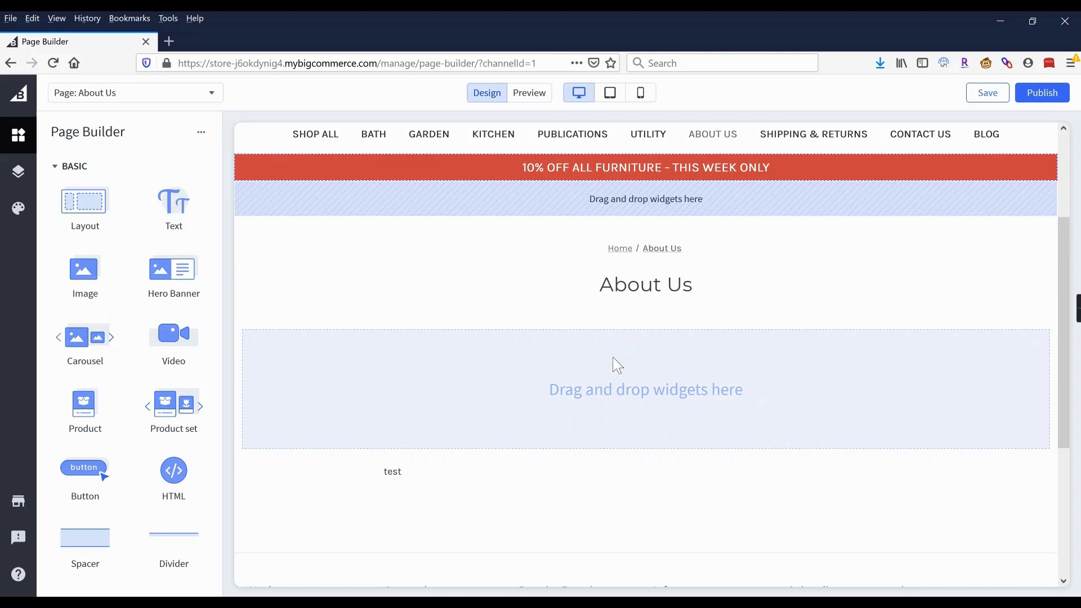
scroll(603, 386, "down", 2)
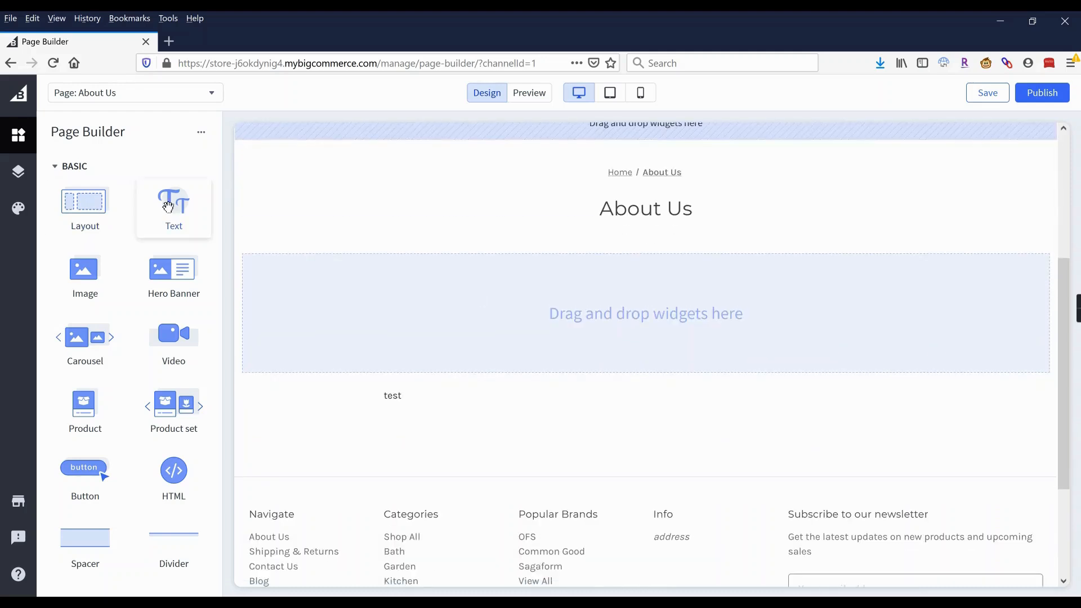
Try a two-column Layout widget in the region under the About Us heading, select its first column, and delete the widget.
left_click_drag(85, 208, 692, 326)
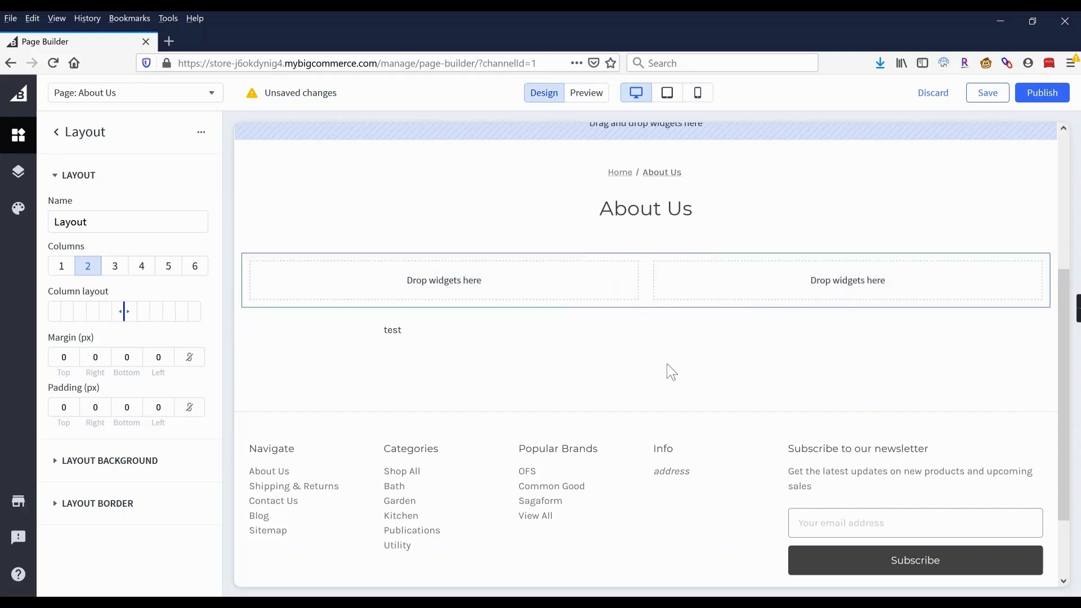
scroll(669, 371, "up", 1)
left_click(283, 357)
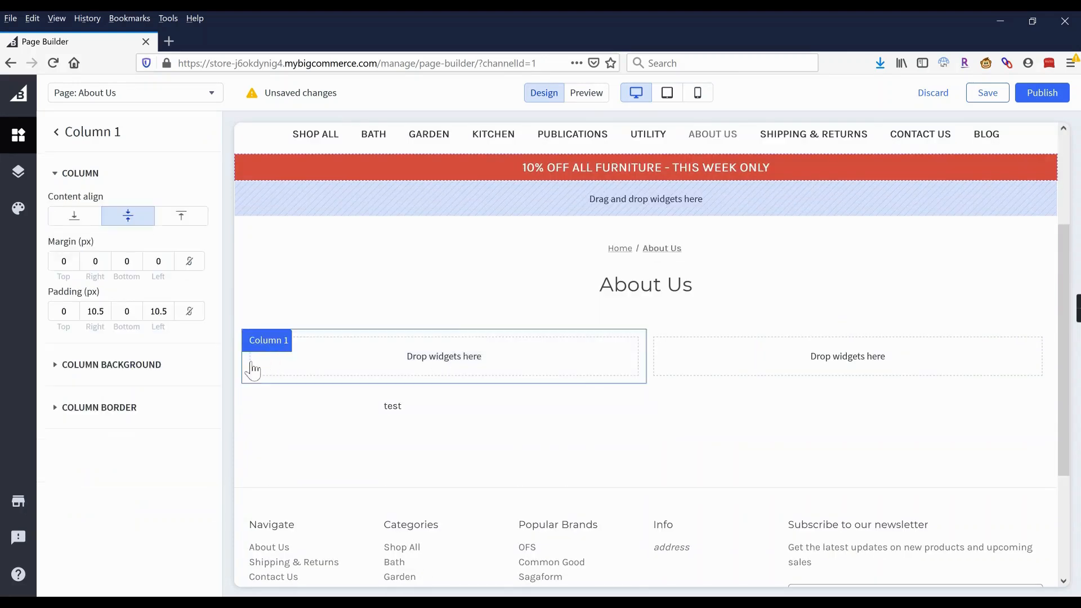
left_click(251, 367)
left_click(246, 345)
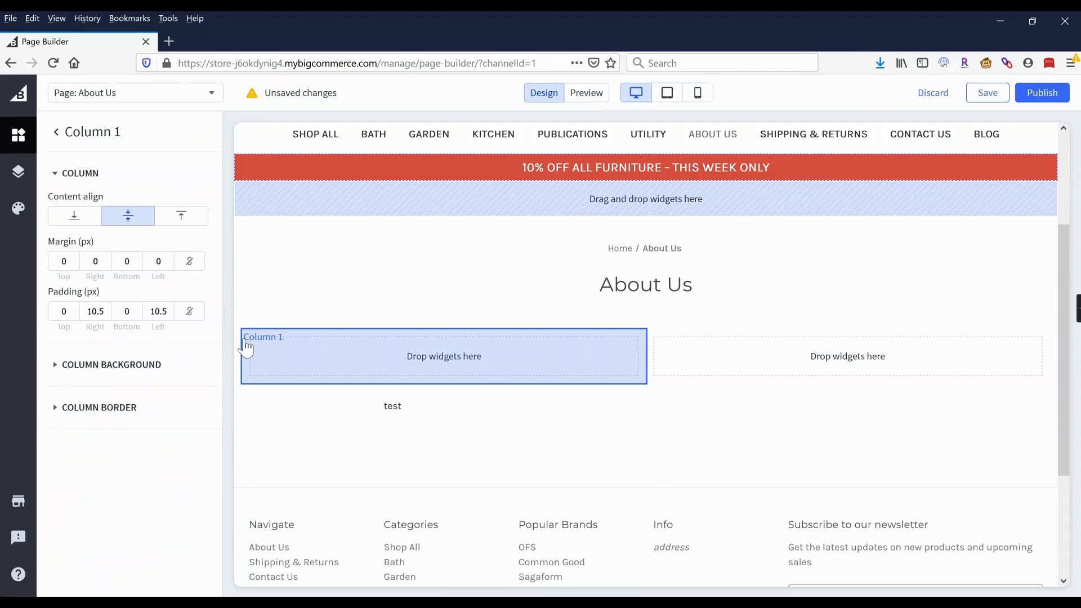
left_click(57, 132)
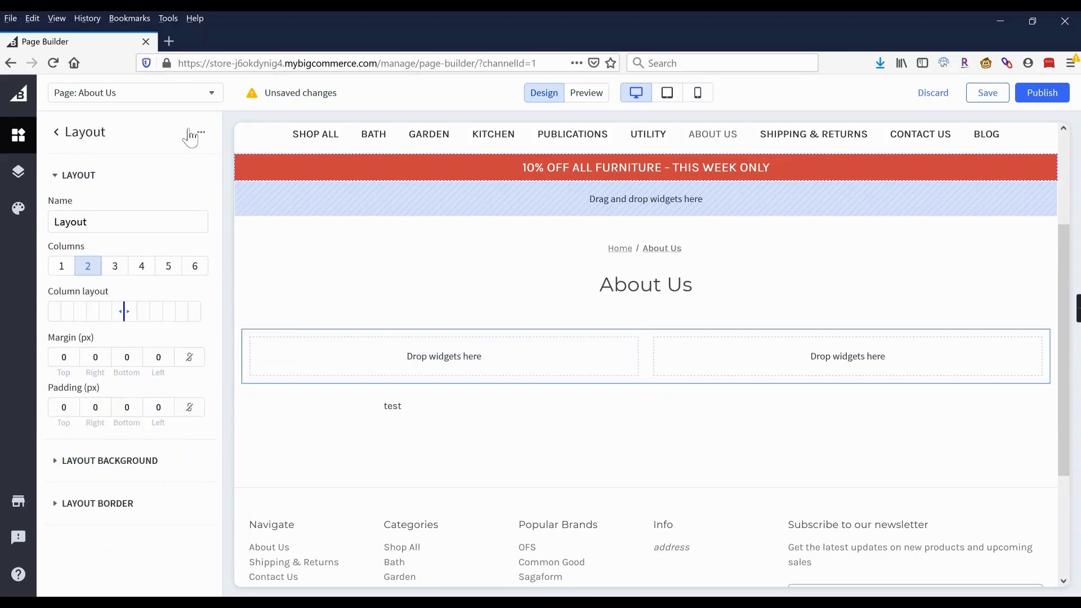
left_click(201, 132)
left_click(163, 164)
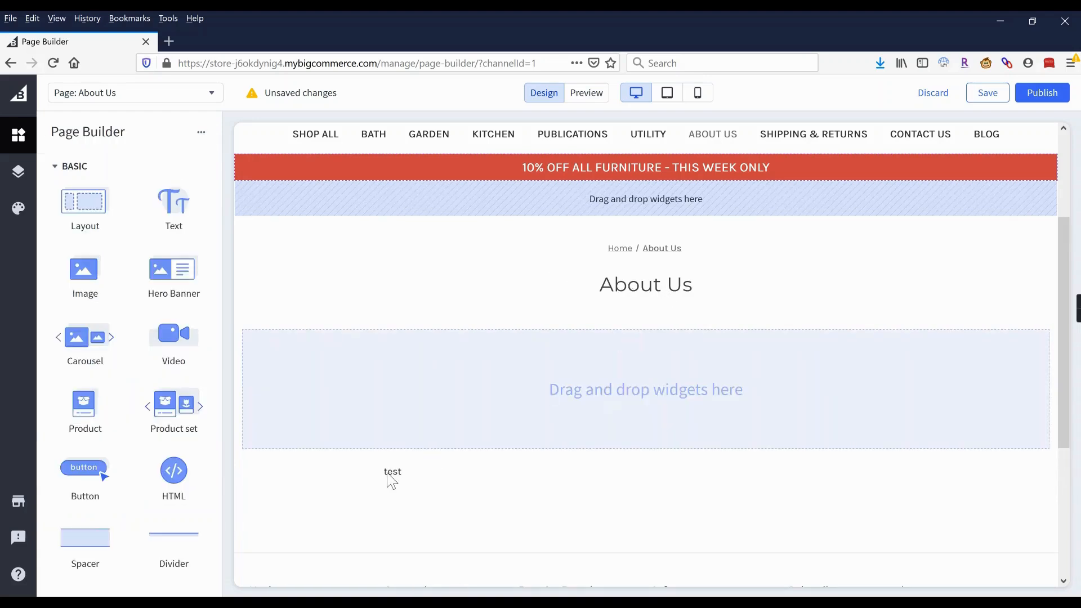
scroll(633, 324, "down", 1)
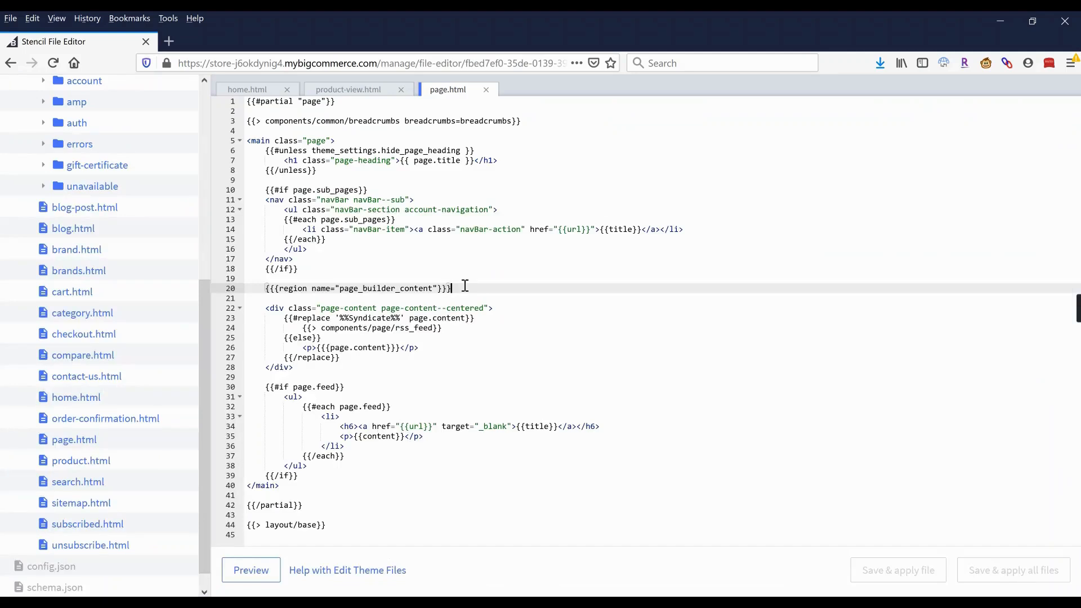
In the Stencil File Editor, copy the page_builder_content region tag in page.html onto a new line below the page.content paragraph.
left_click_drag(451, 288, 268, 289)
right_click(282, 290)
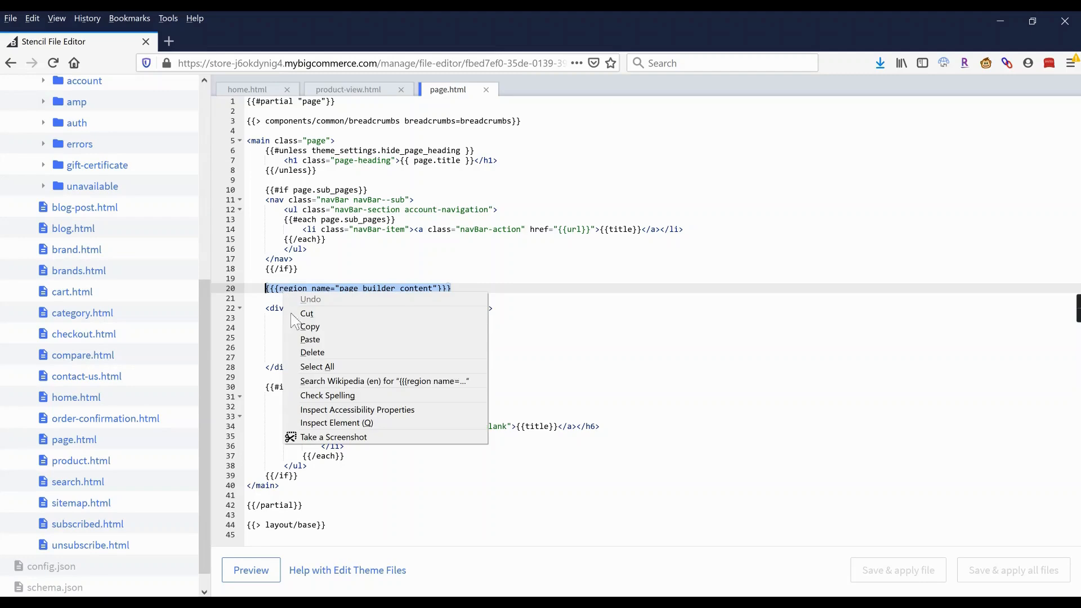
left_click(315, 325)
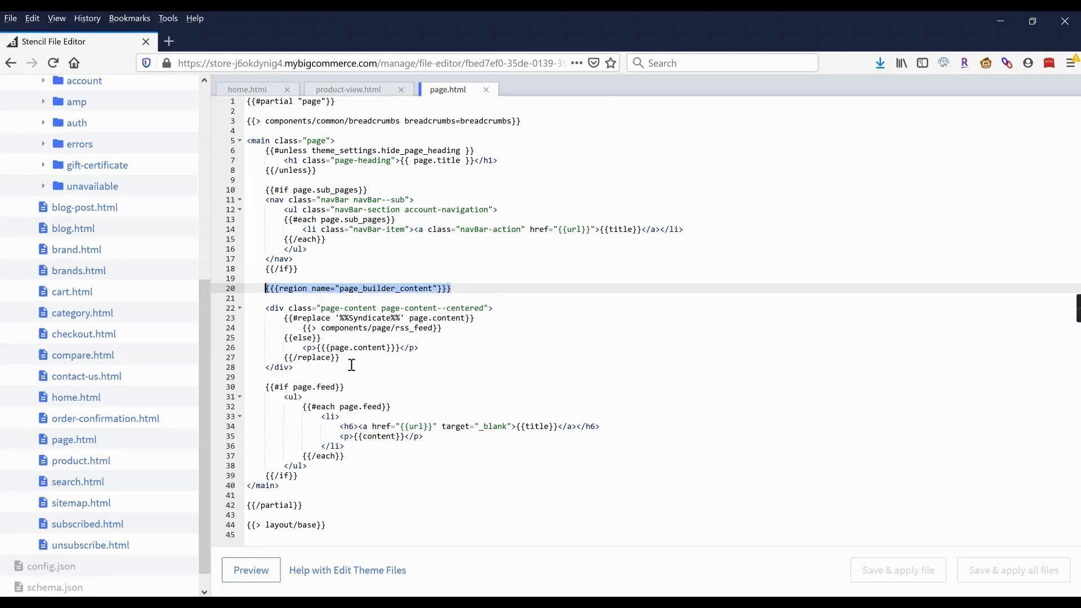
left_click(351, 366)
left_click_drag(317, 347, 398, 347)
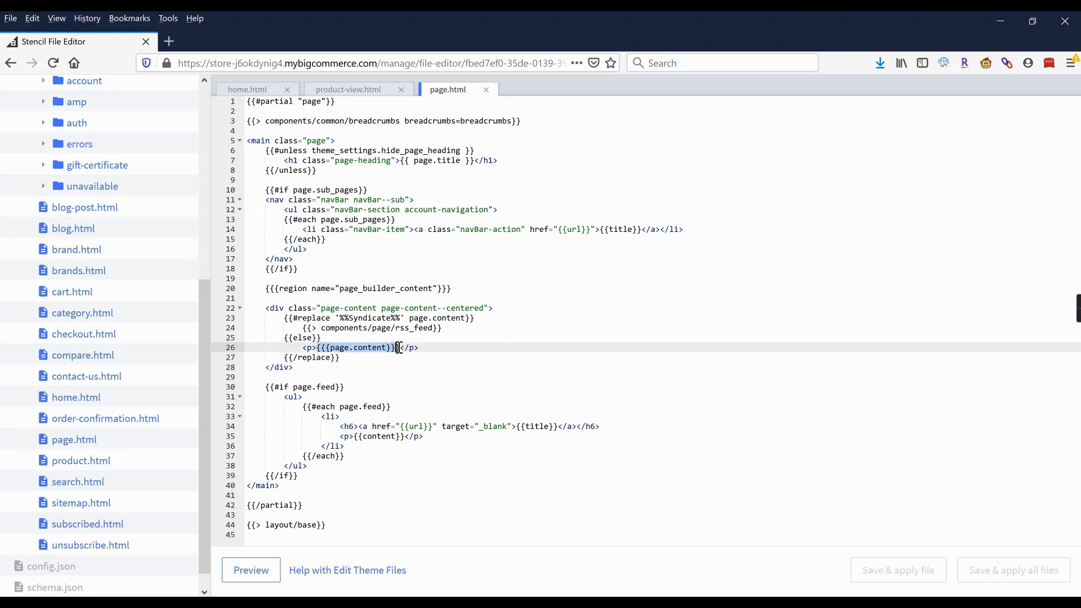
left_click(430, 348)
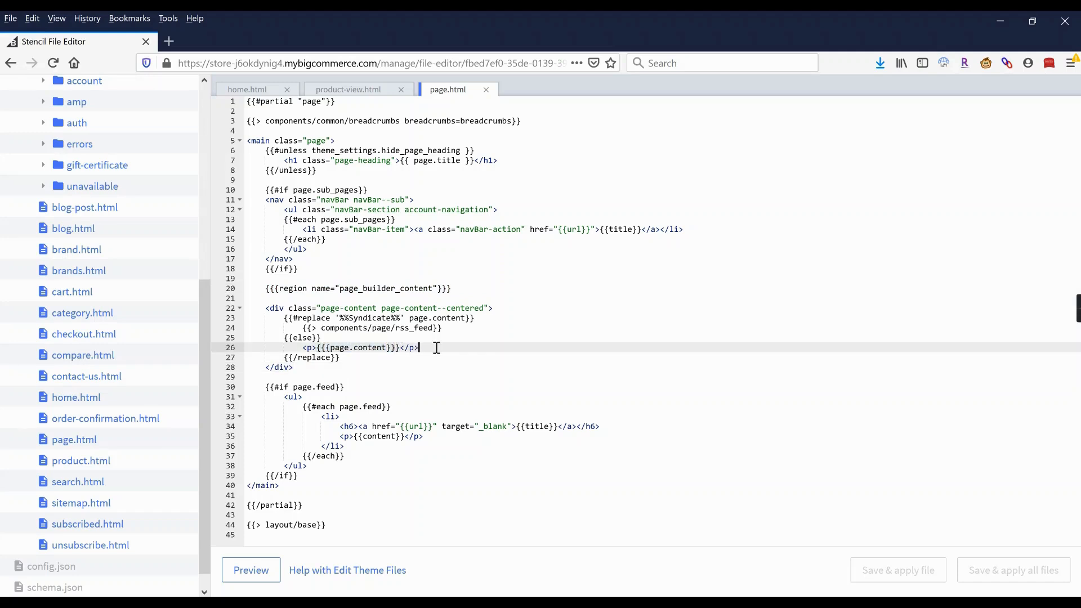
key("Return")
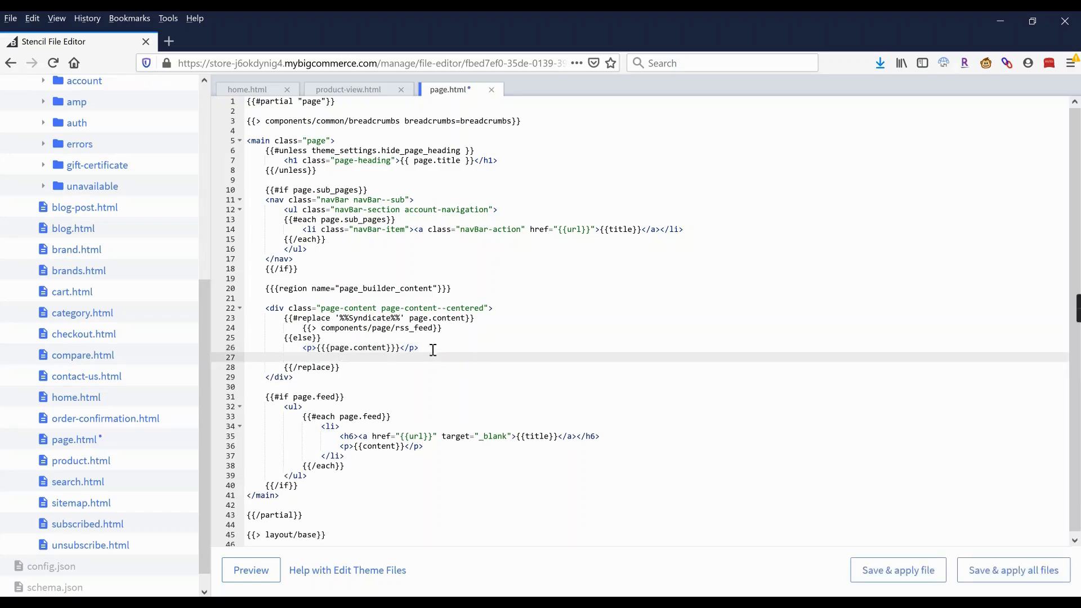
right_click(420, 358)
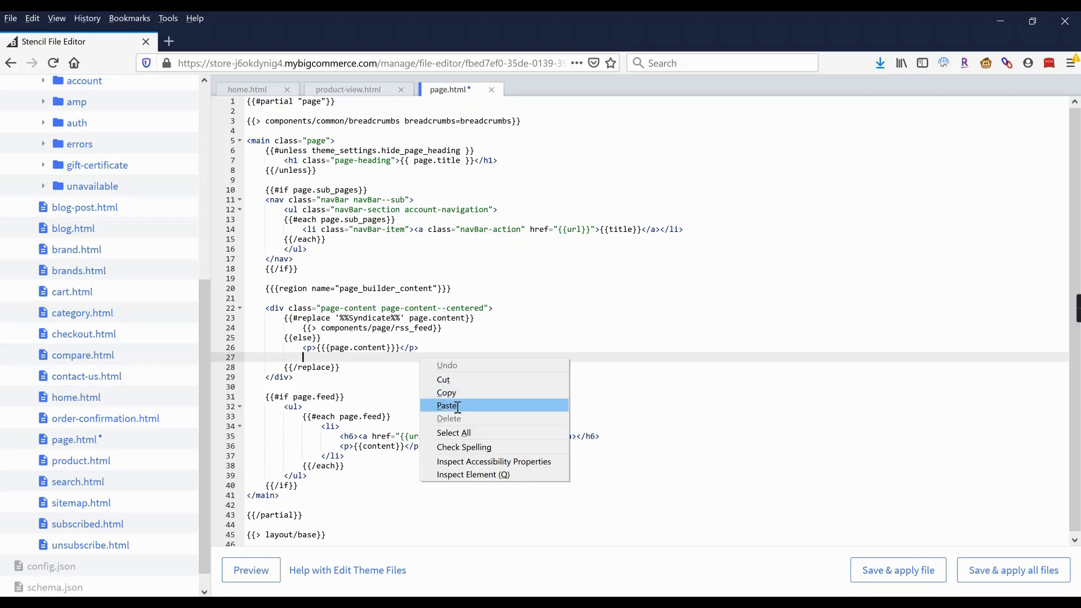
left_click(458, 404)
Rename the copied region to page_builder_content_below, and save and apply the page.html file.
left_click_drag(473, 358, 446, 359)
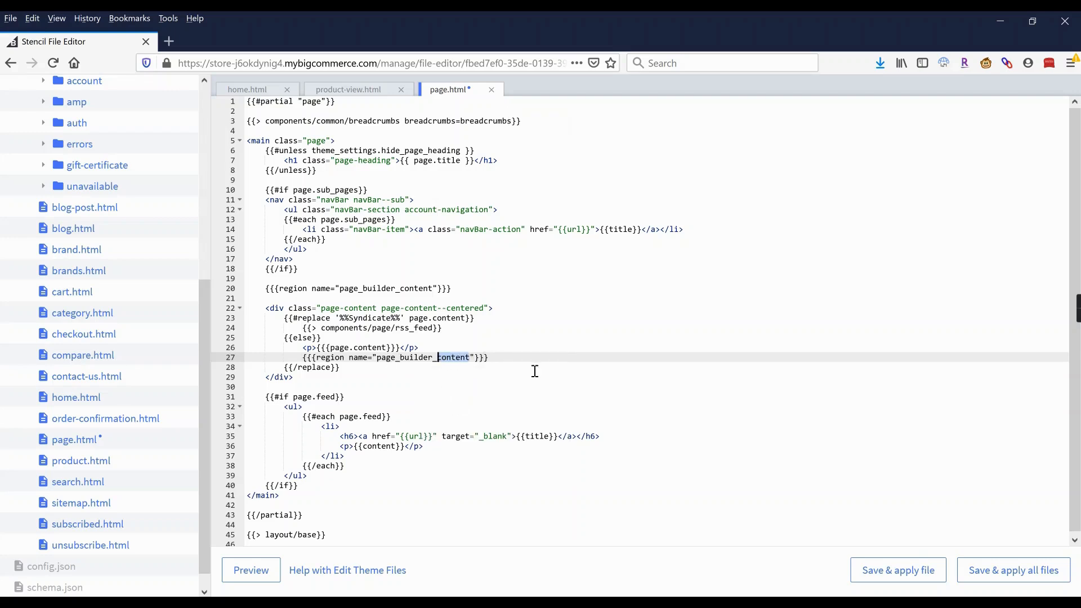
type("builder_content")
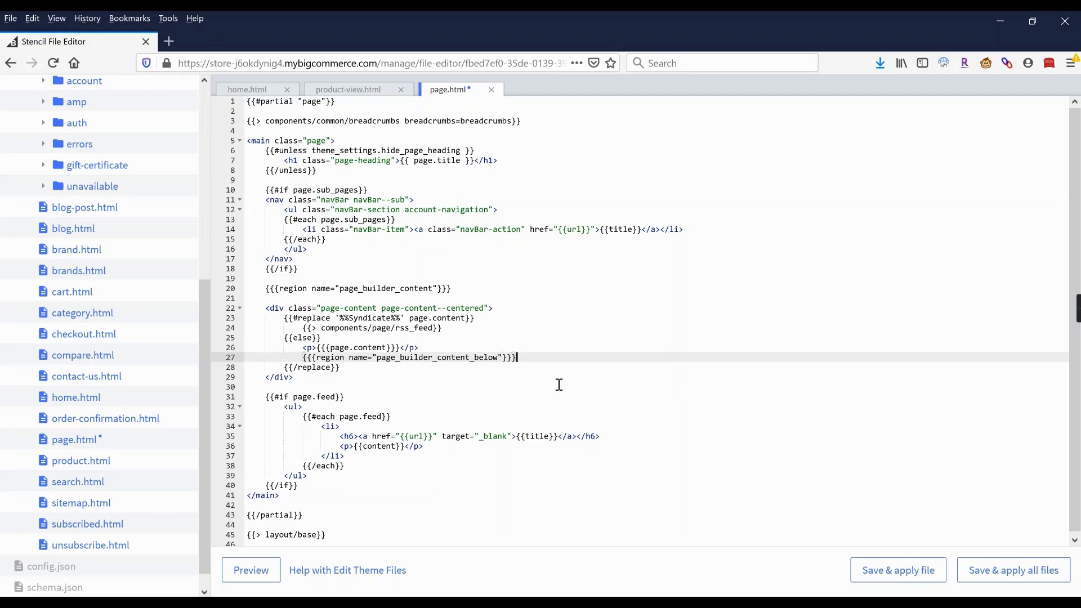
left_click(501, 358)
left_click(546, 356)
left_click(915, 568)
left_click(637, 192)
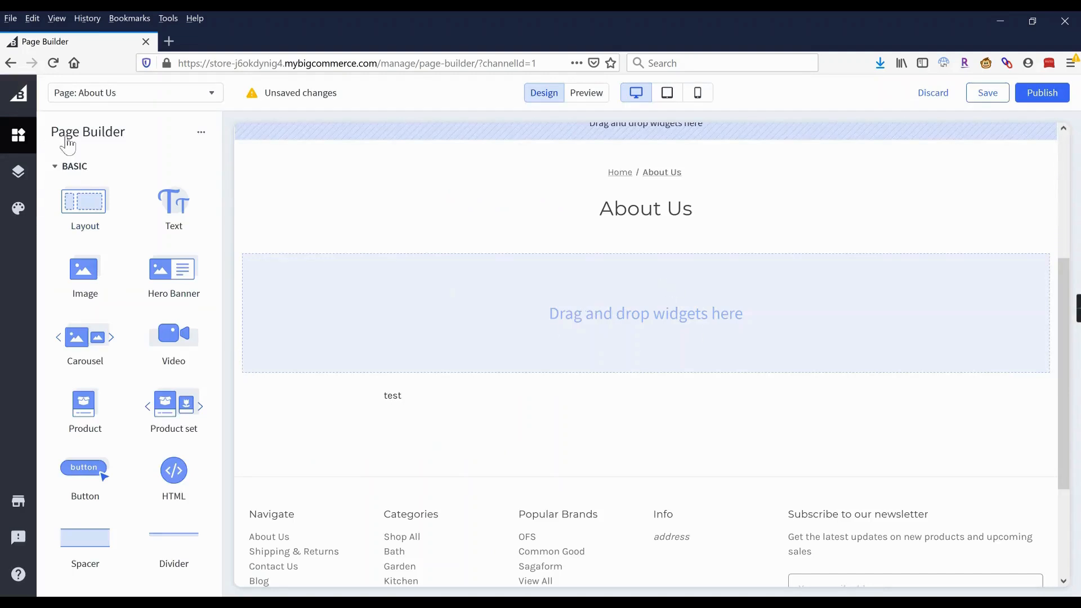
Leave Page Builder without saving, reopen the current theme's customizer, and bring up the About Us page in design mode.
left_click(22, 96)
left_click(542, 381)
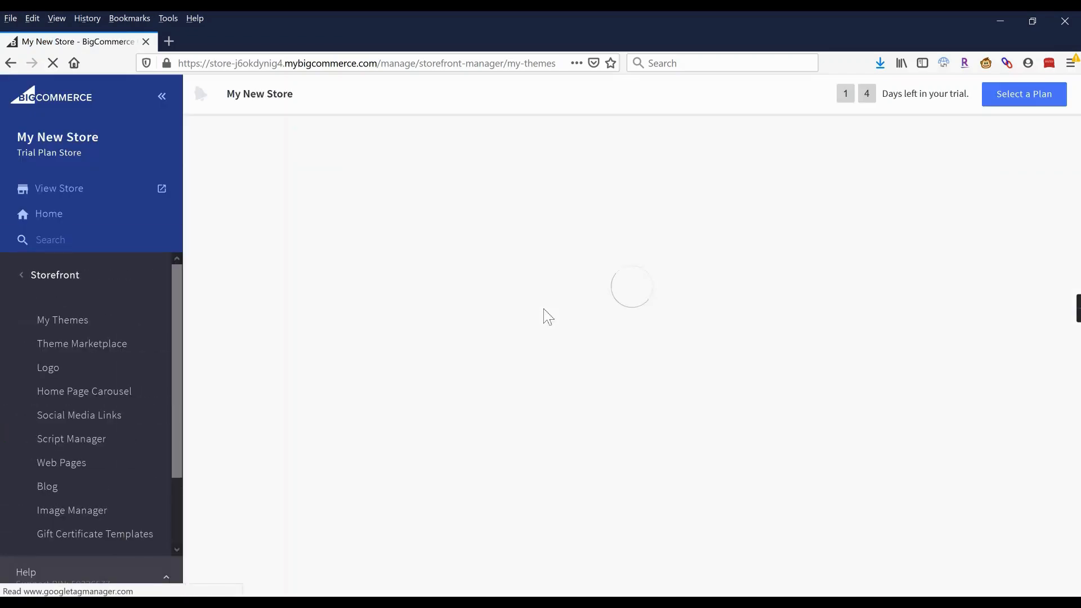
left_click(544, 338)
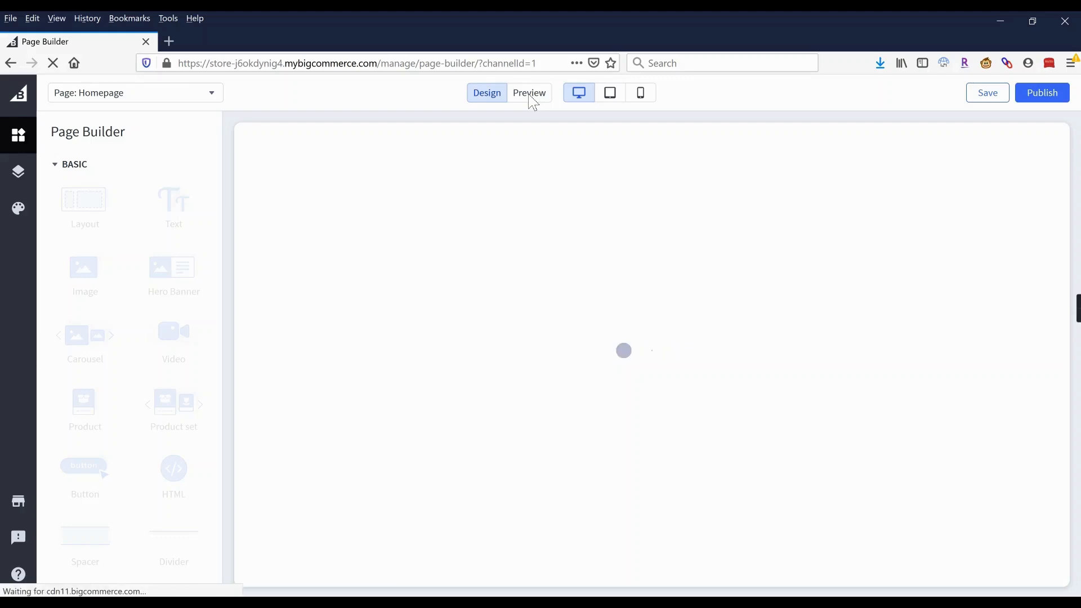
left_click(530, 99)
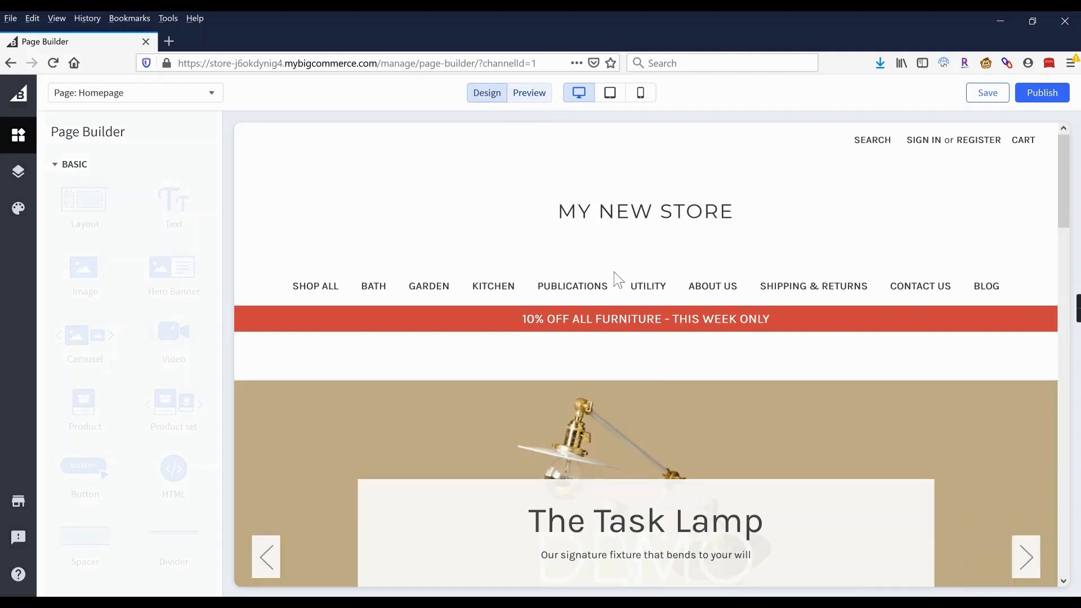
left_click(618, 294)
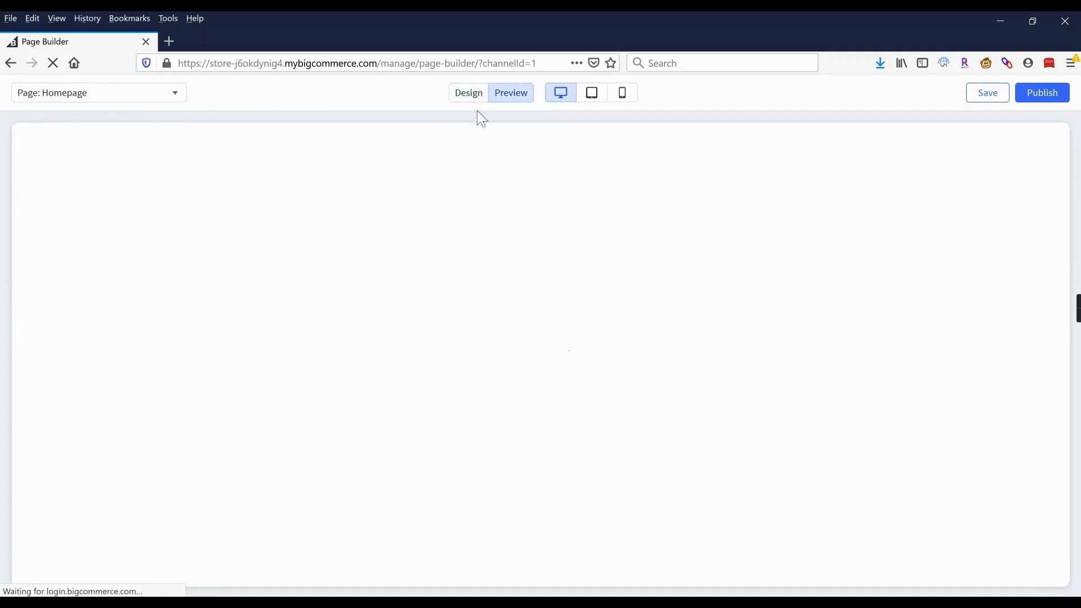
left_click(469, 96)
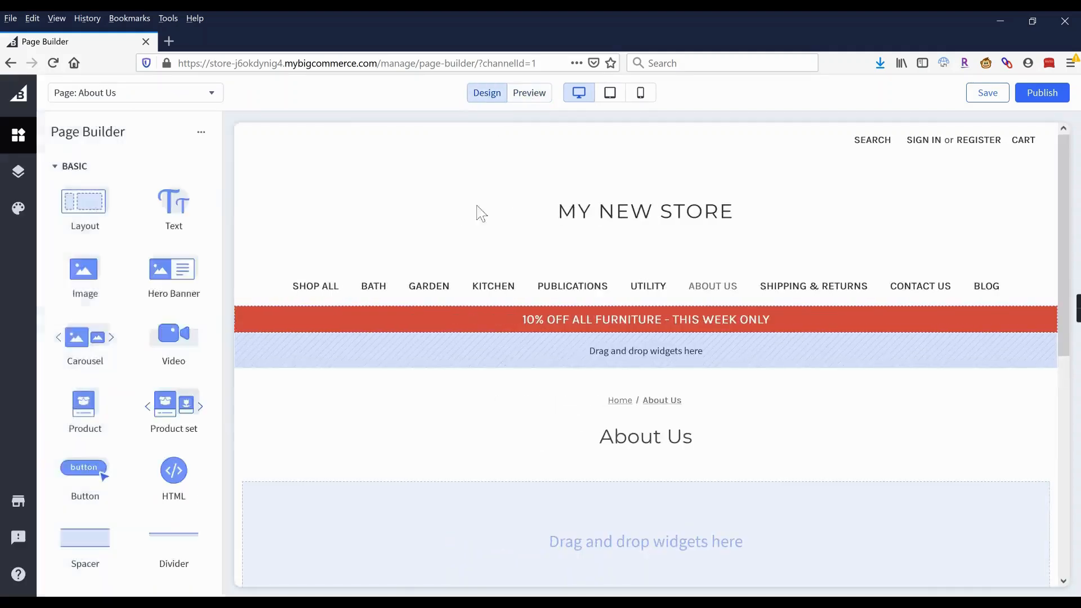
Stack three two-column Layout widgets in the new region below the About Us page's "test" content.
scroll(482, 225, "down", 4)
scroll(485, 253, "down", 2)
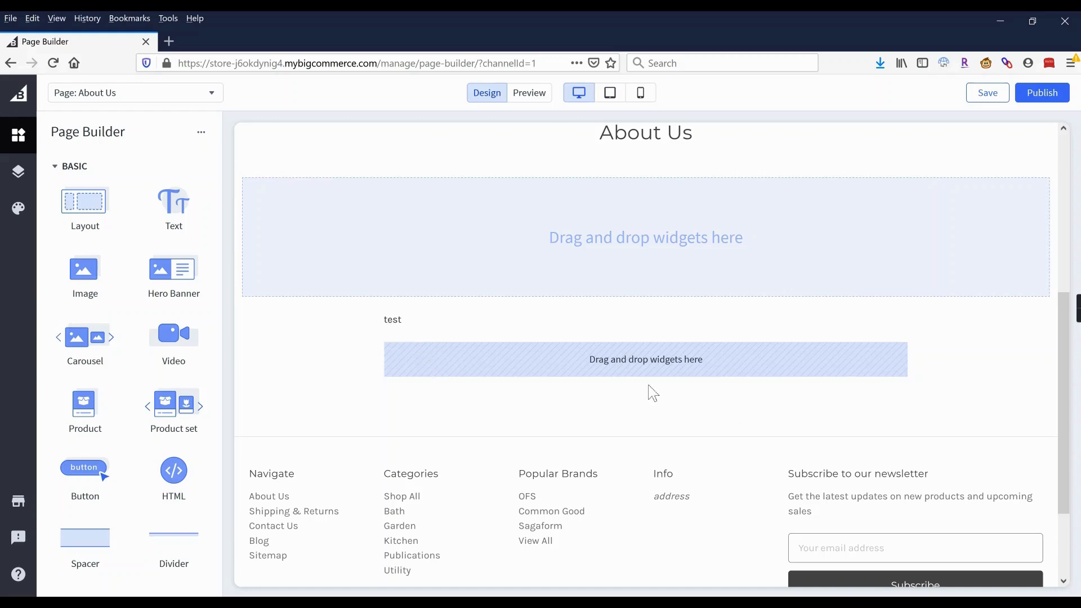
left_click_drag(84, 209, 644, 403)
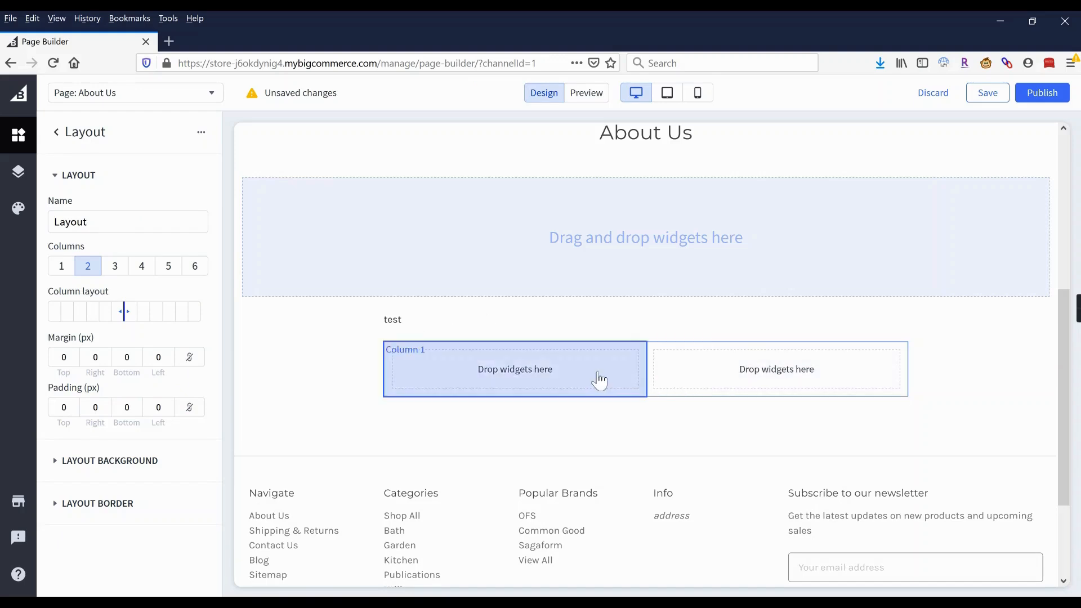
left_click(59, 140)
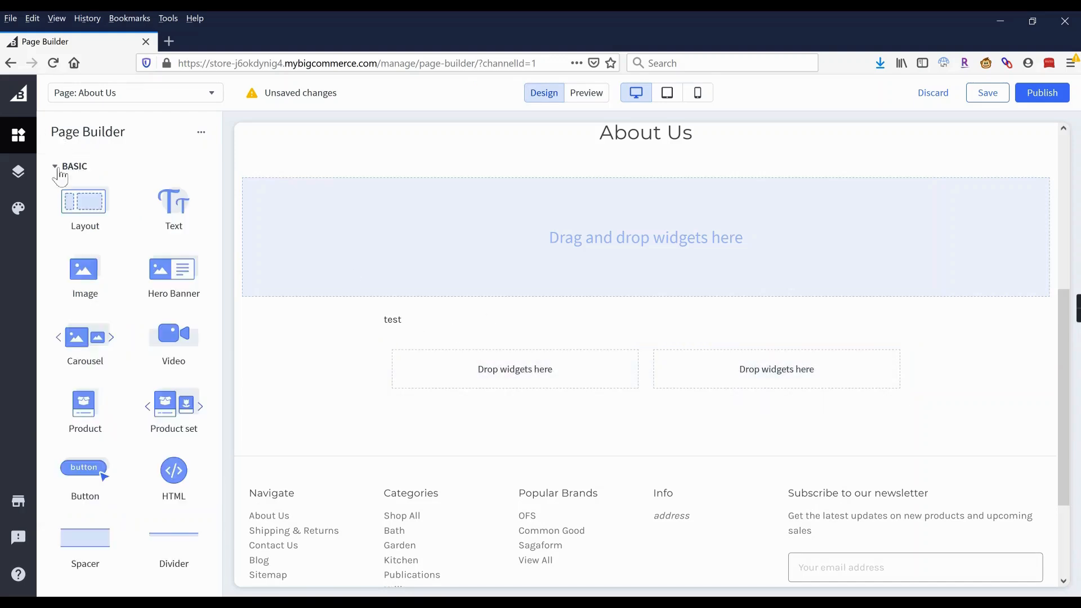
left_click_drag(79, 205, 485, 398)
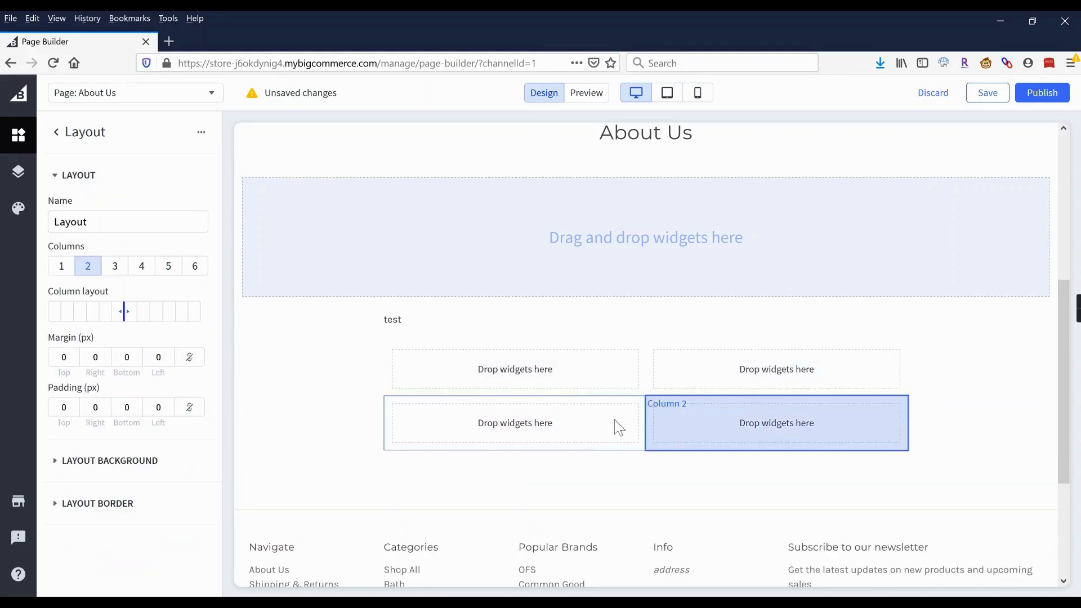
left_click(968, 379)
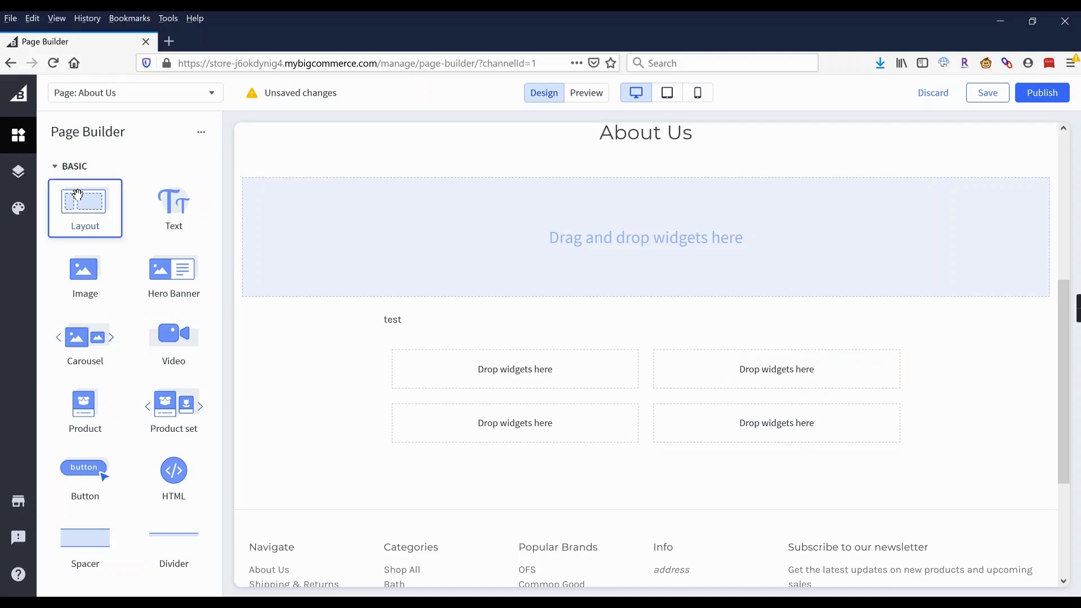
left_click_drag(79, 205, 550, 453)
left_click(976, 402)
scroll(976, 402, "down", 2)
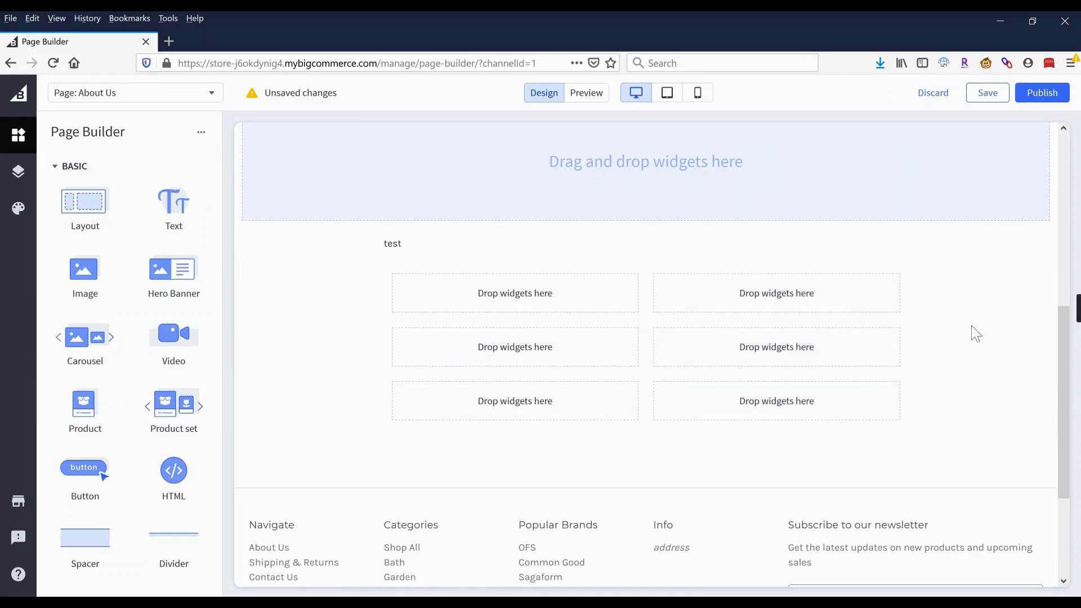
scroll(983, 332, "up", 1)
scroll(982, 332, "up", 5)
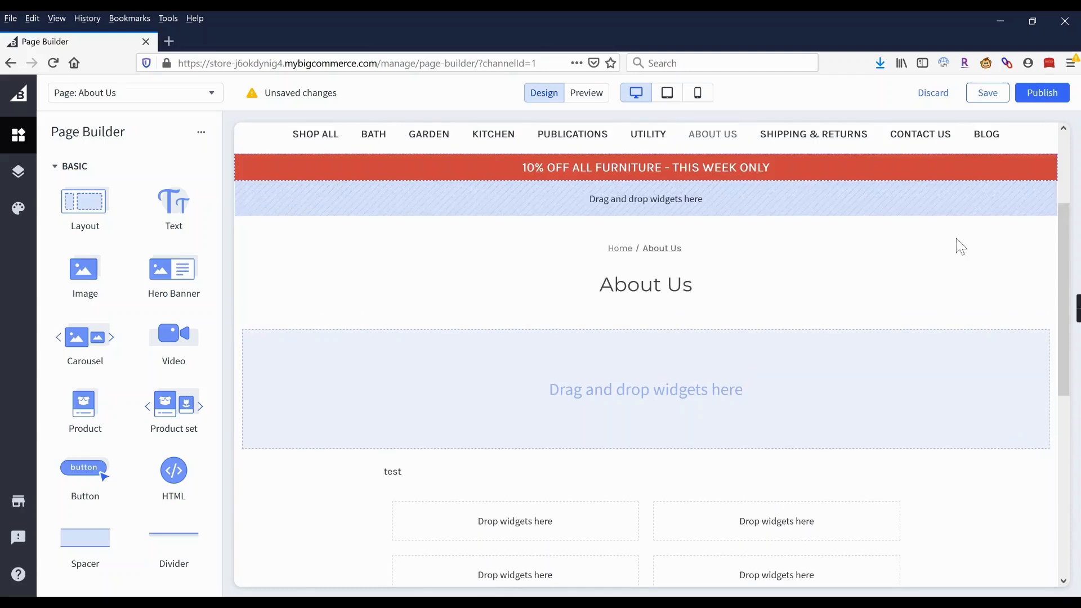
Add Divider widgets between the second and third layout rows and between the first and second layout rows below the "test" content.
scroll(955, 243, "up", 3)
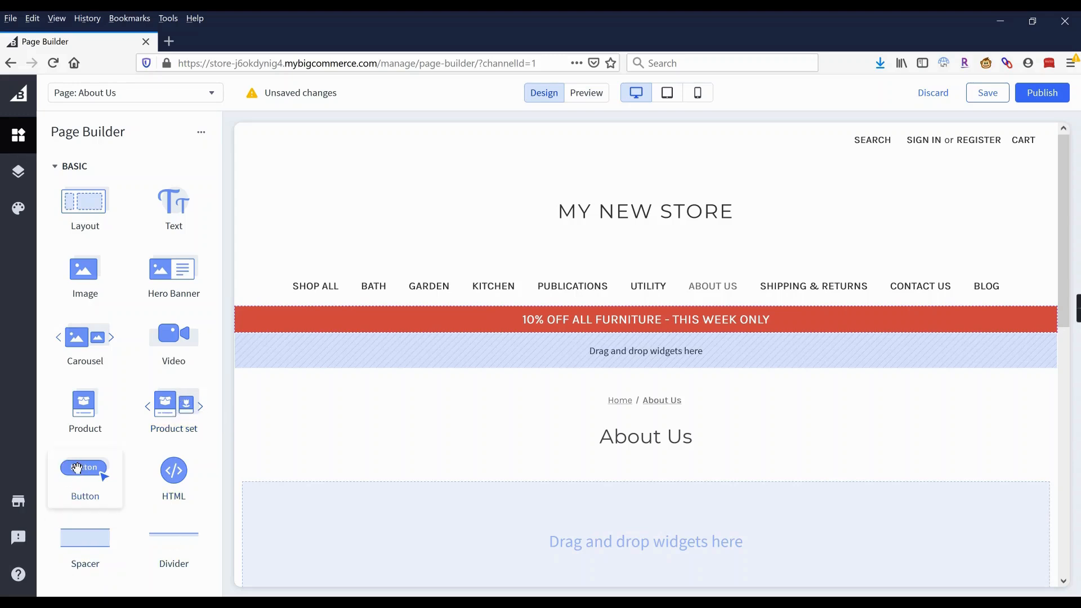
scroll(538, 400, "down", 6)
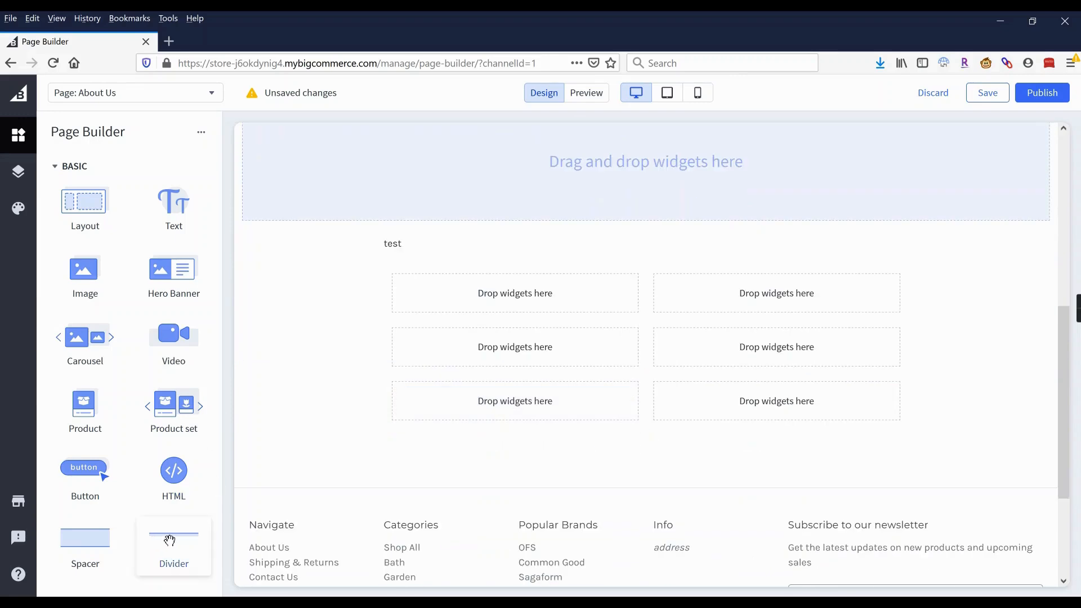
left_click_drag(166, 540, 919, 380)
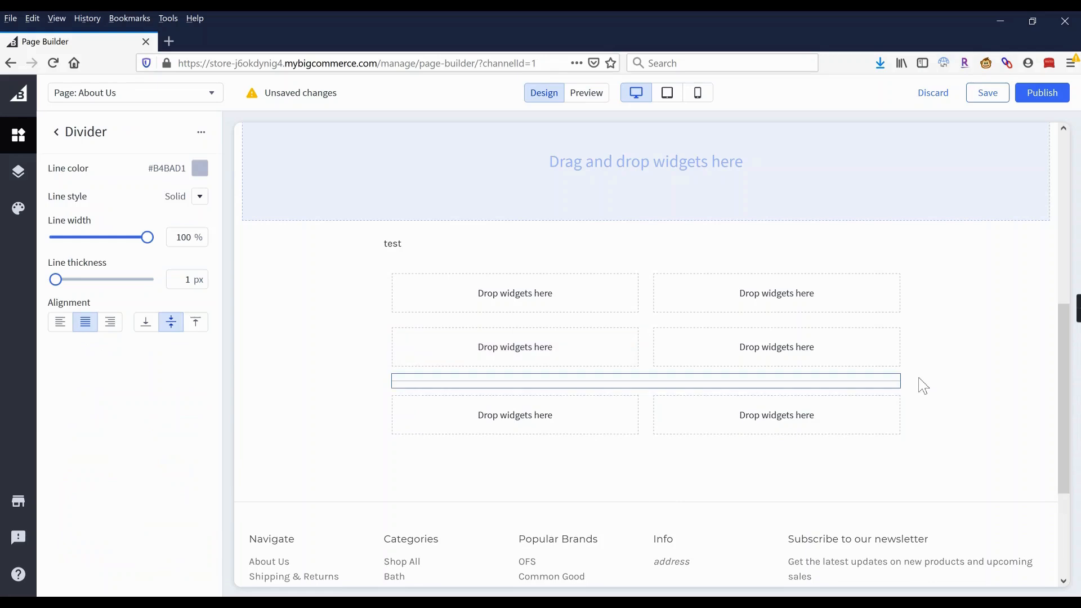
left_click(960, 355)
left_click_drag(169, 545, 522, 332)
left_click(977, 343)
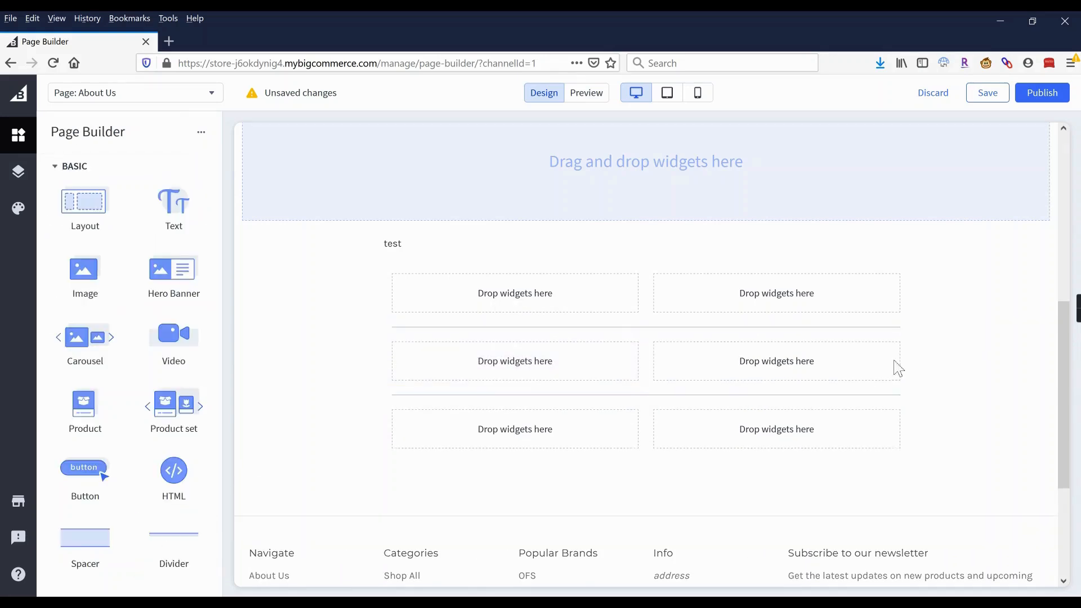
Place a Button widget in the first column of the top layout row below the "test" content.
left_click_drag(101, 473, 543, 330)
left_click(1007, 312)
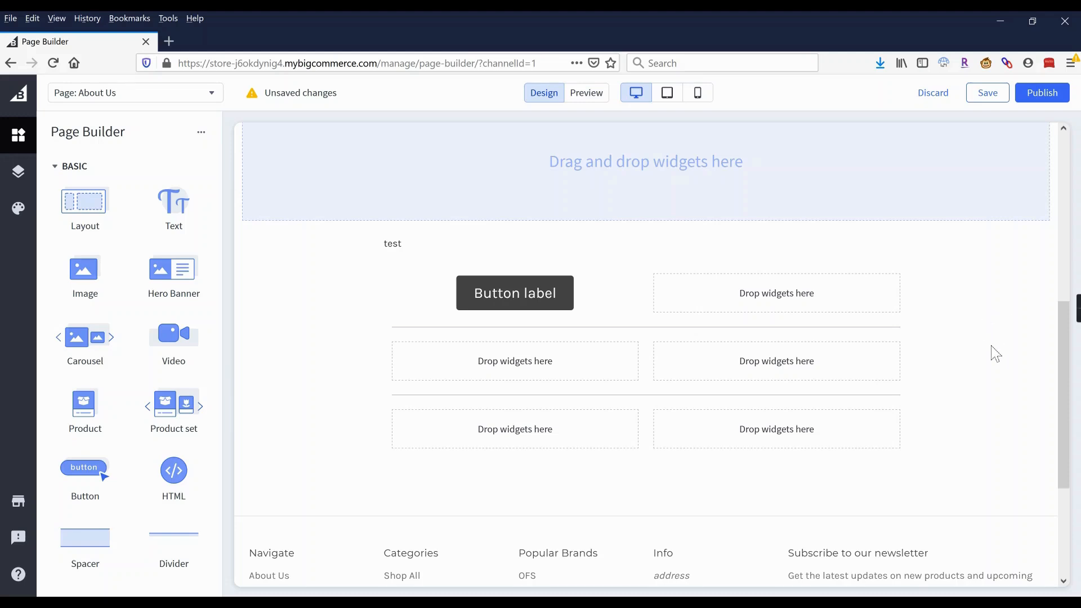
scroll(988, 349, "up", 3)
scroll(986, 327, "up", 3)
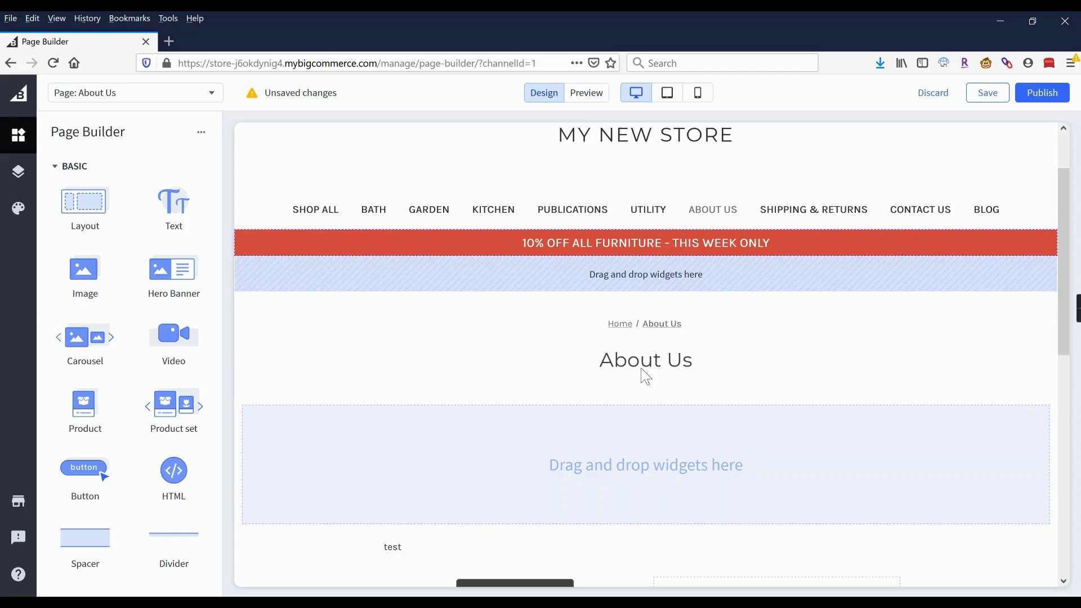
scroll(644, 375, "down", 2)
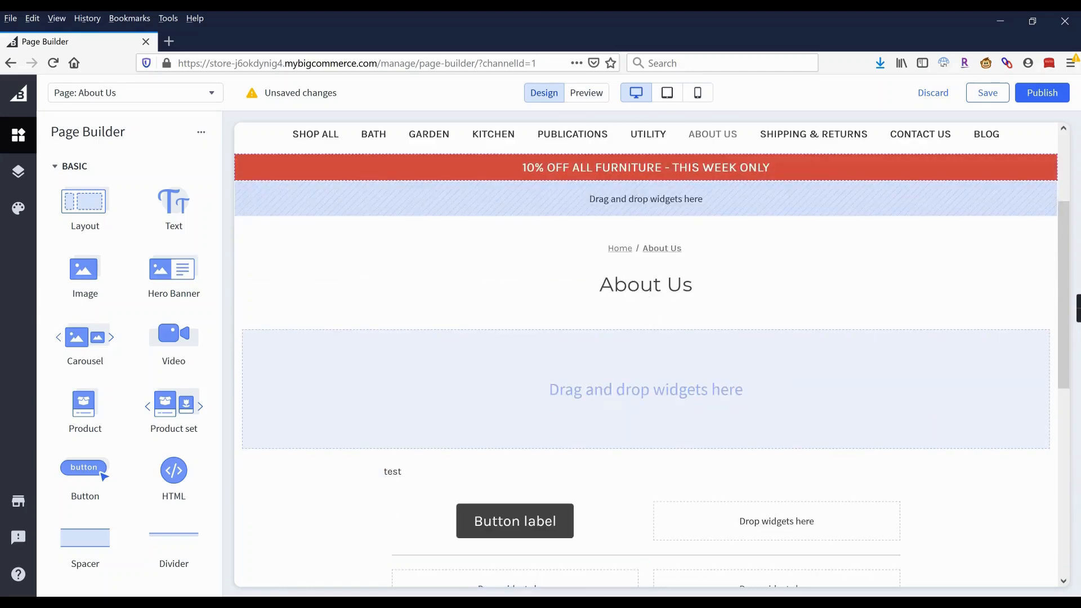
In the Stencil File Editor, add a div with class "PageWidget" on a new line between the page.content paragraph and the page_builder_content_below region.
left_click(514, 545)
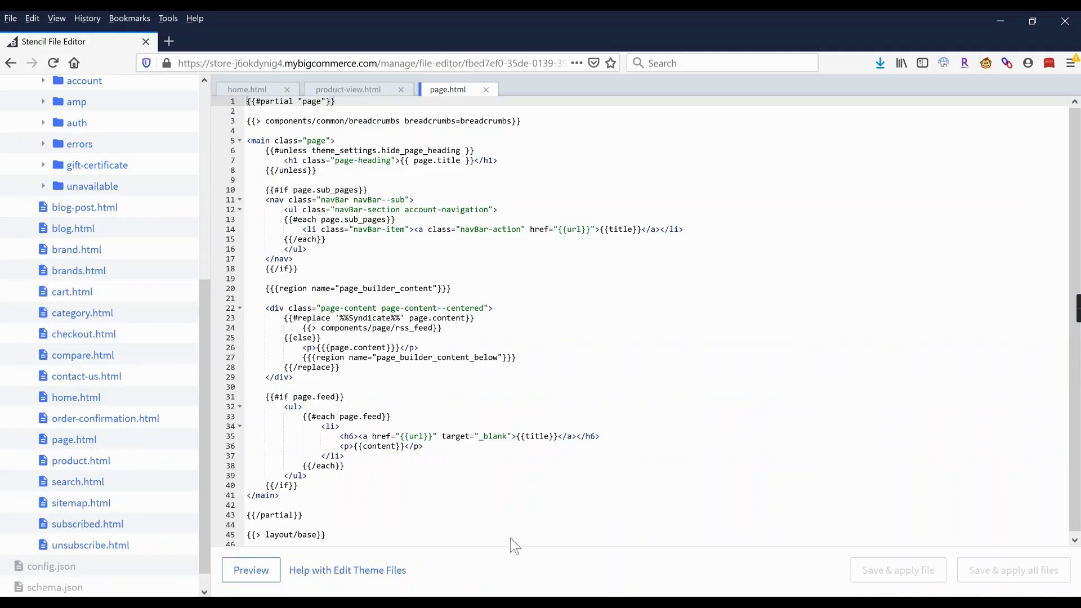
left_click(556, 353)
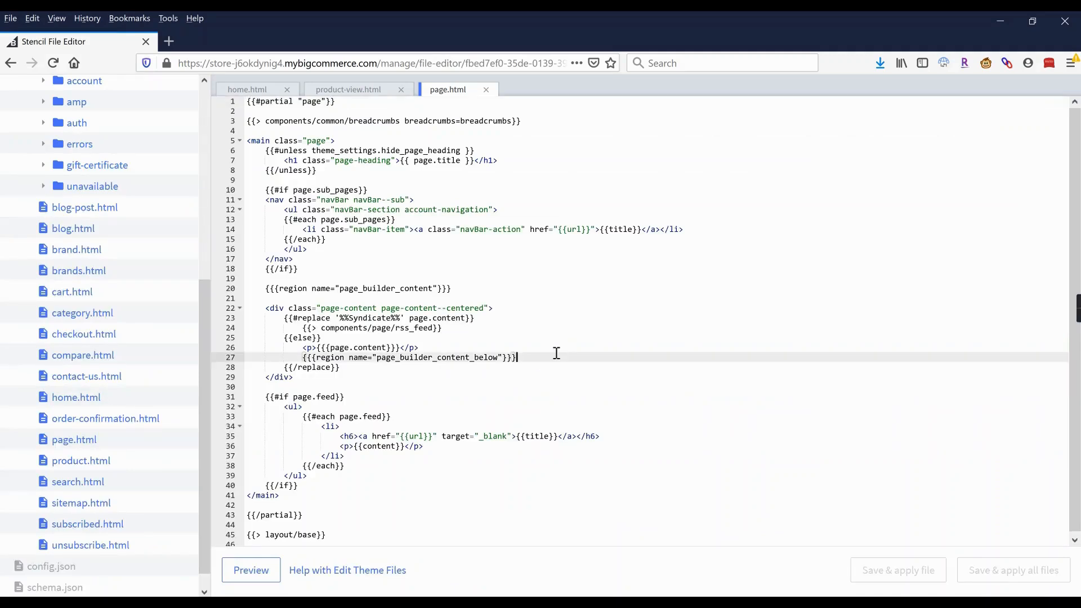
left_click(423, 348)
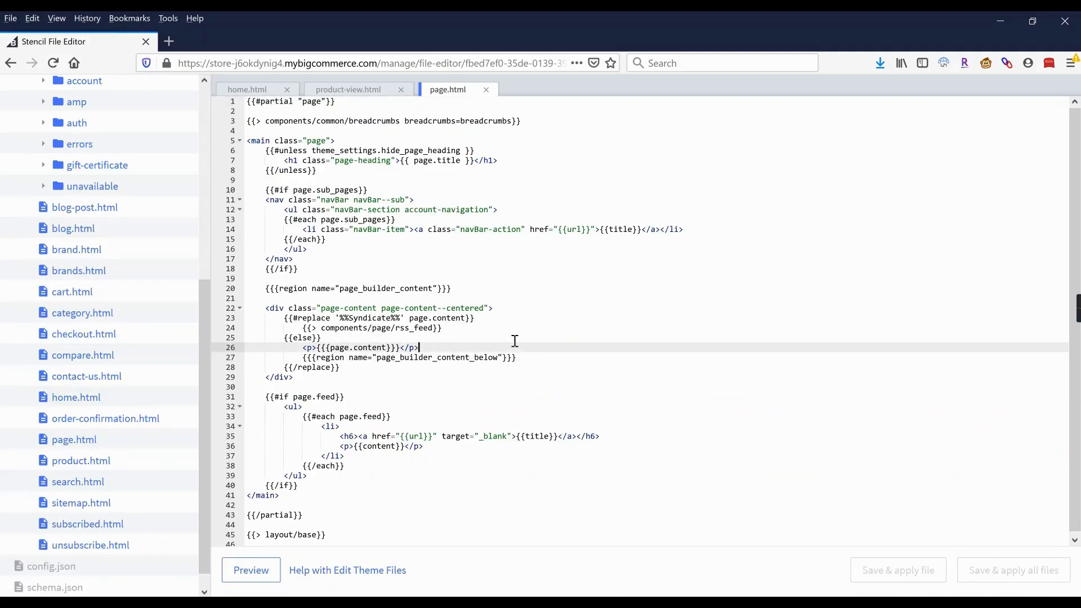
key("Return")
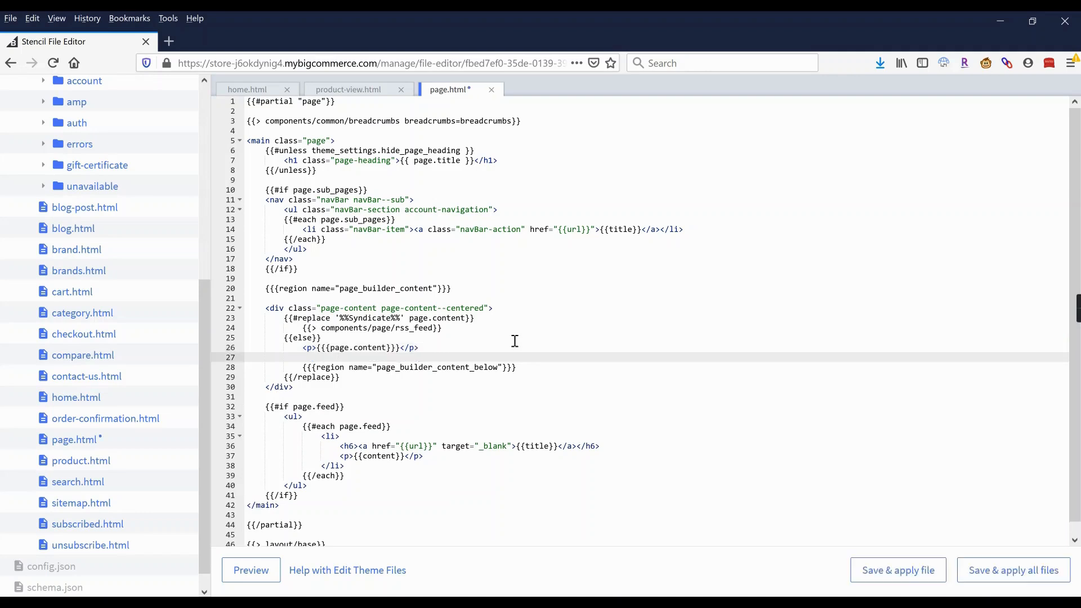
type("<di")
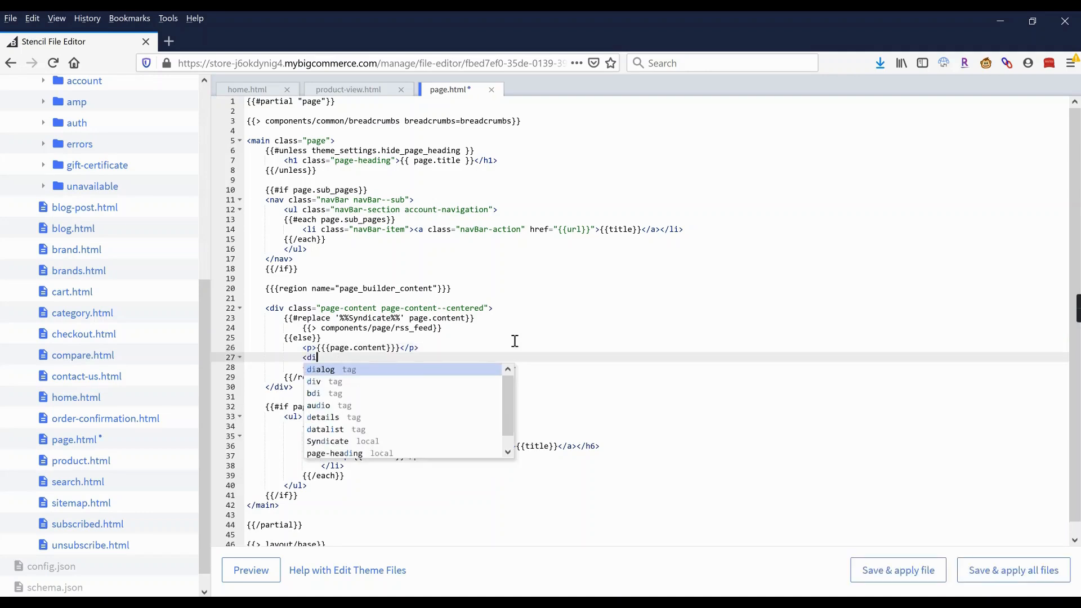
type("v cla")
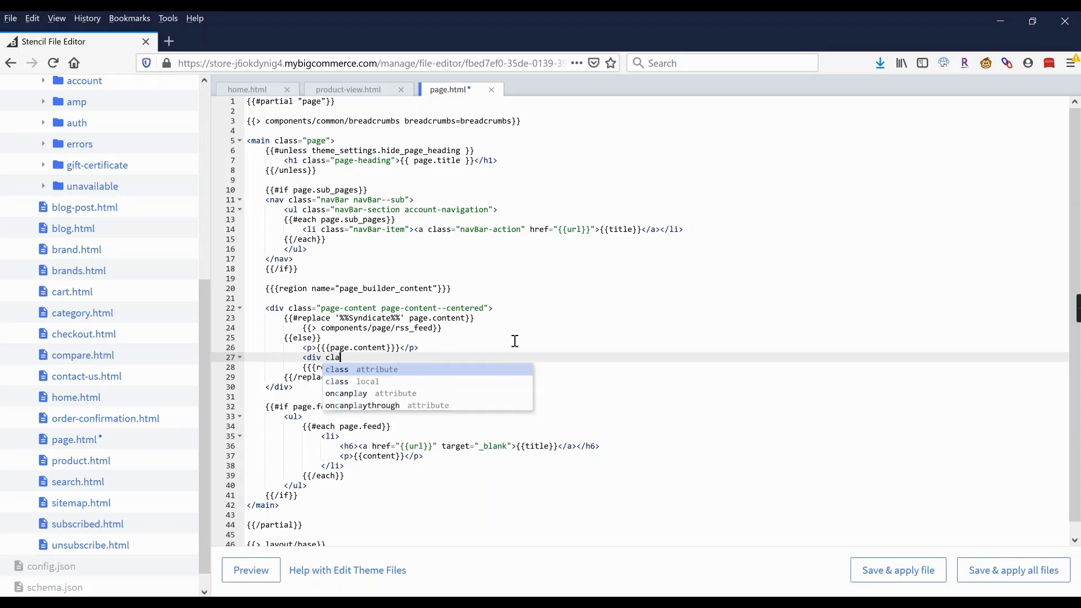
type("ss=\"Page")
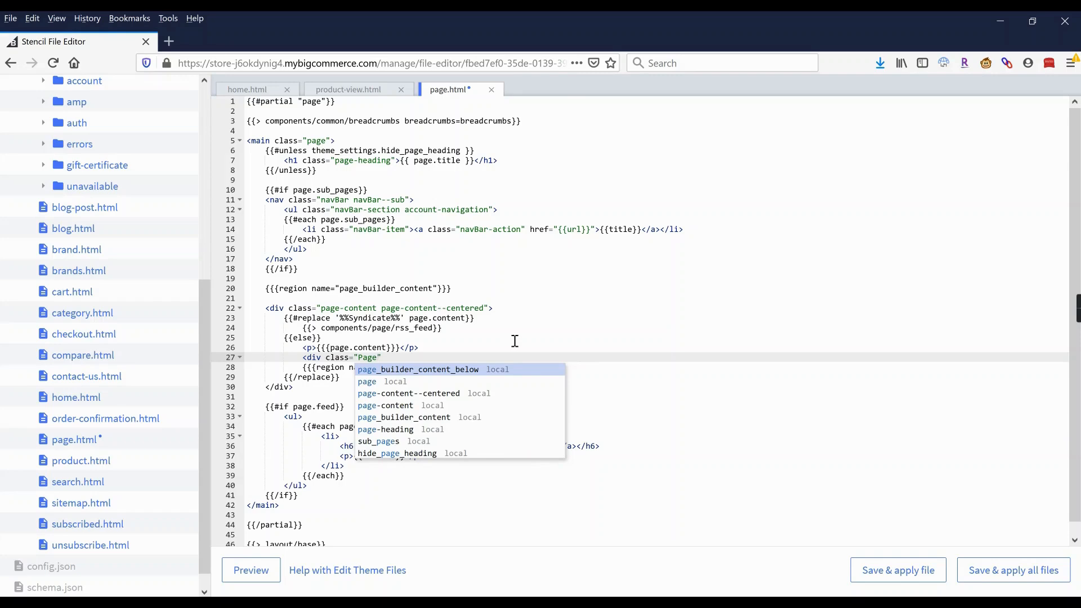
type("Widget")
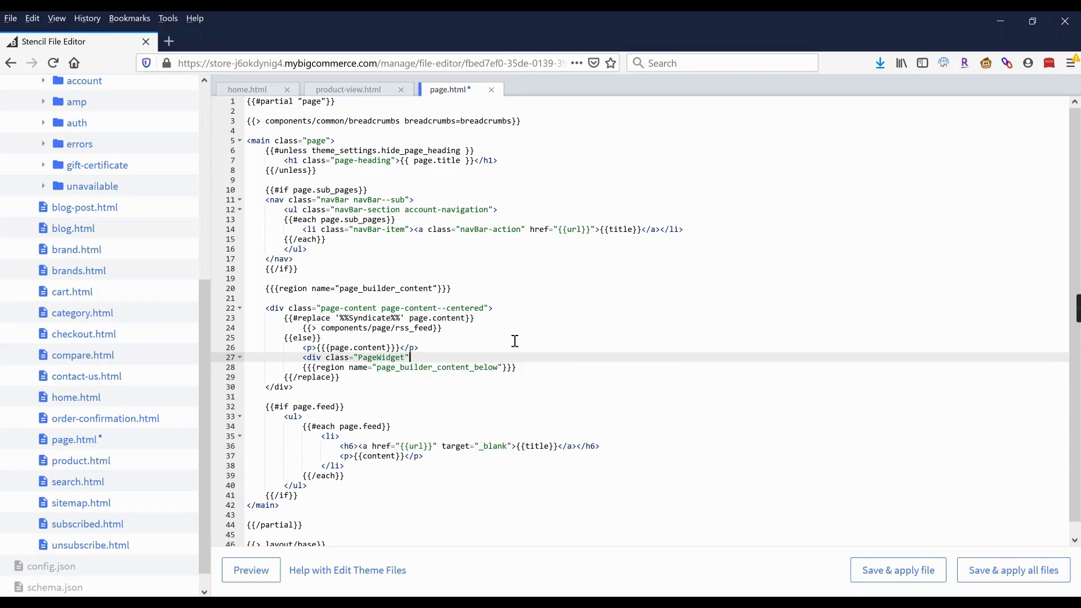
Move the closing div tag onto its own line below the page_builder_content_below region so the PageWidget div wraps it.
left_click_drag(442, 358, 419, 358)
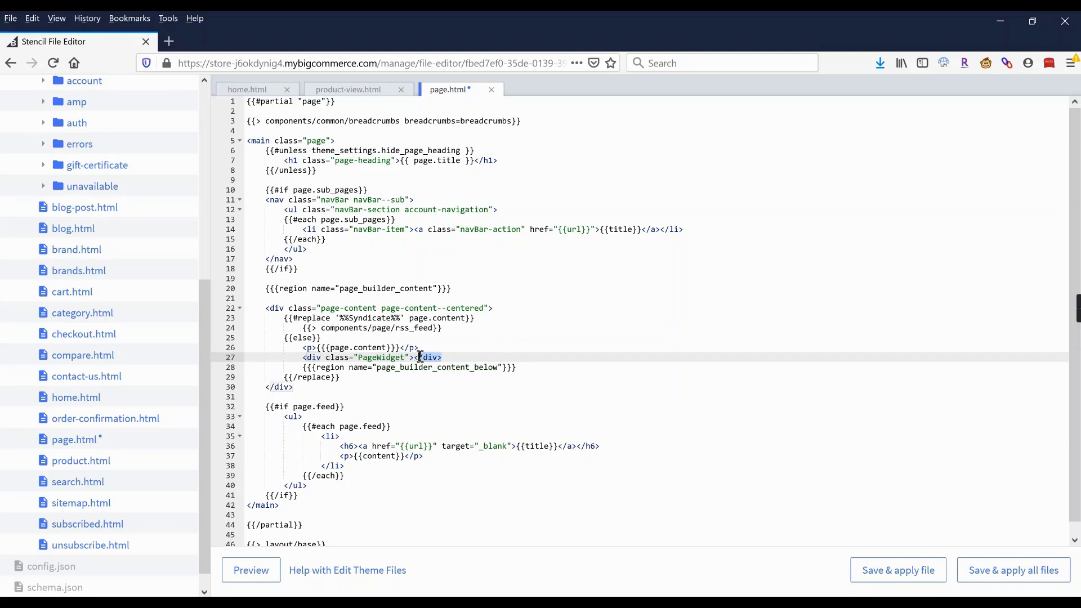
key("ctrl+x")
left_click(537, 367)
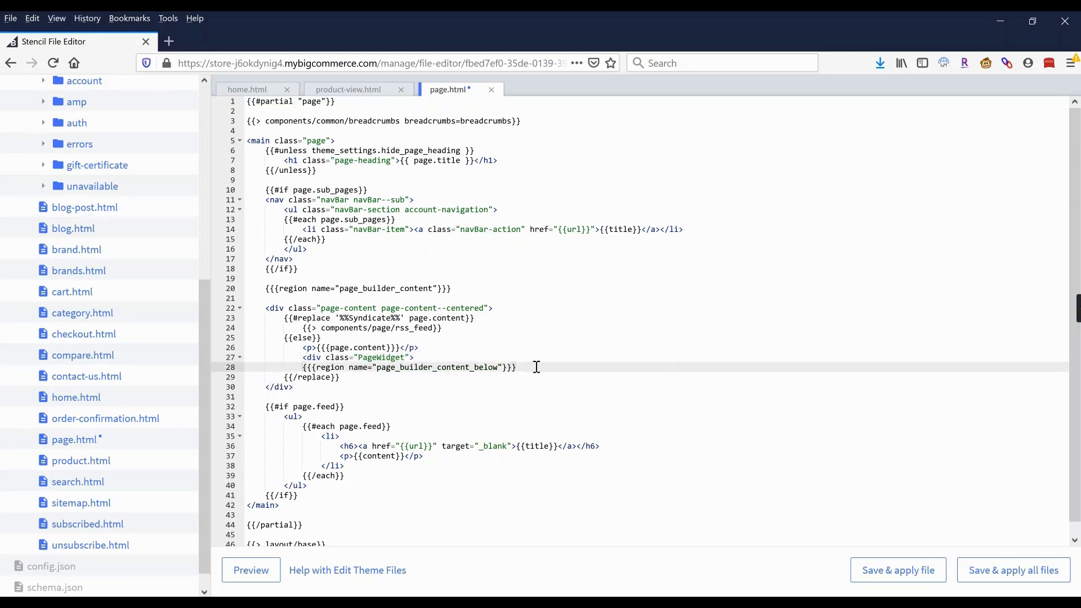
key("Return")
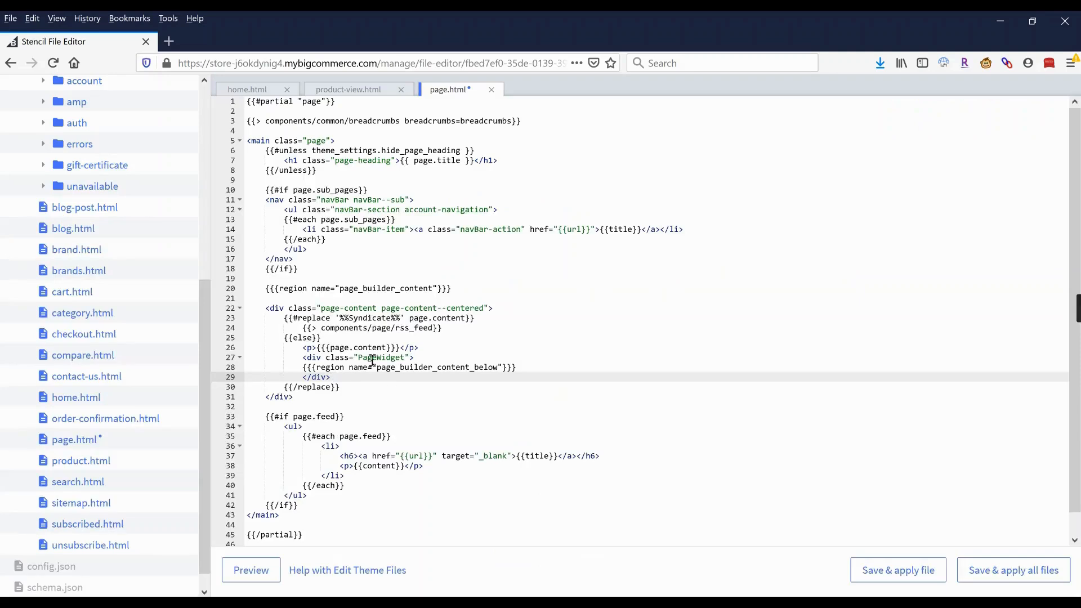
left_click(372, 360)
left_click(421, 363)
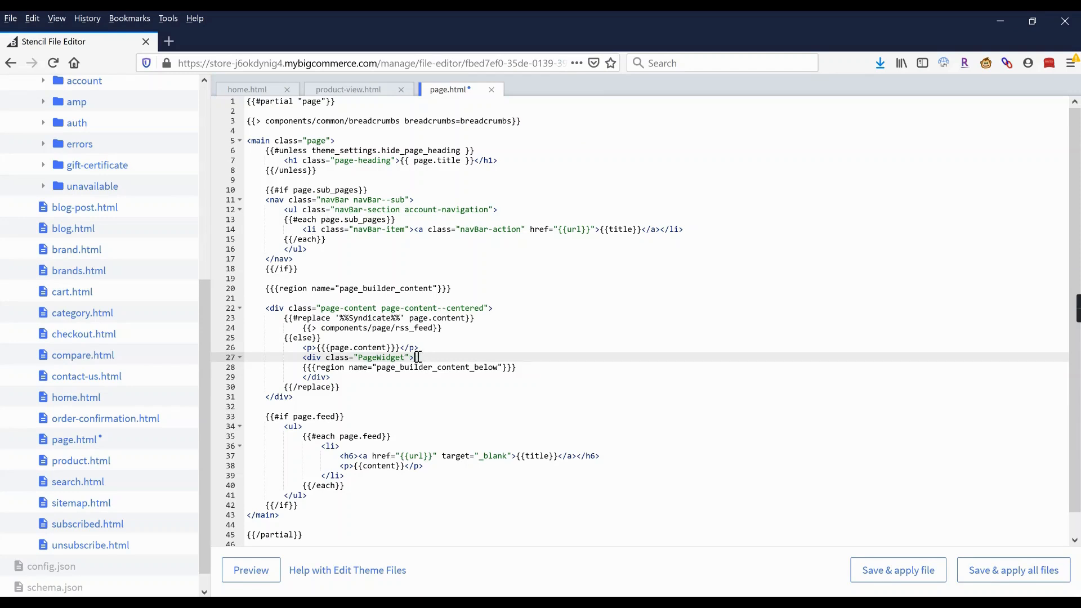
left_click_drag(430, 357, 307, 359)
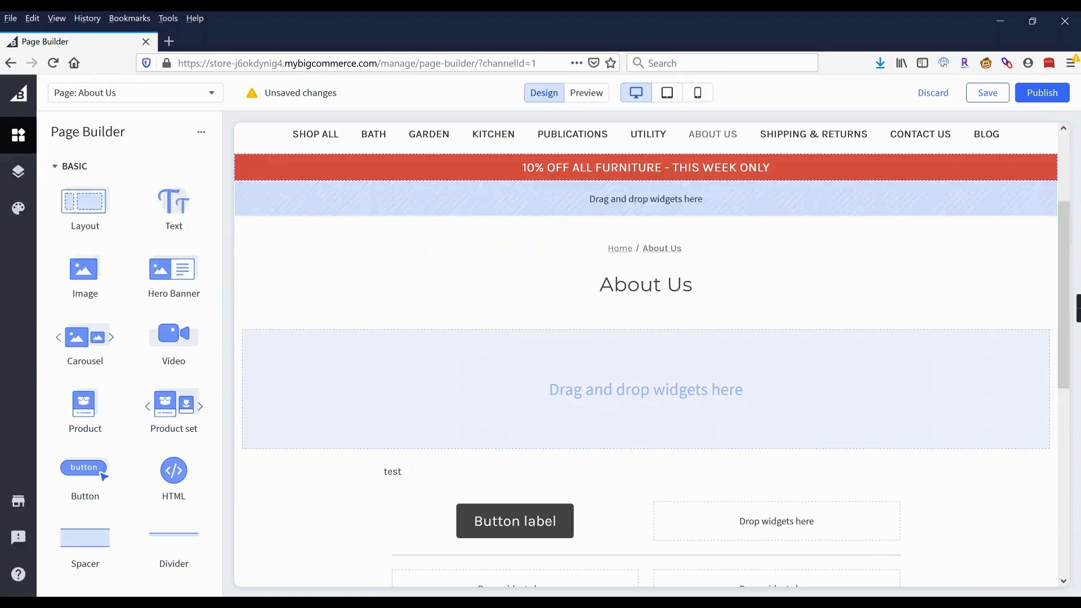
Switch back to Page Builder and preview the storefront homepage, looking over its carousel, image and product sections.
scroll(410, 285, "up", 3)
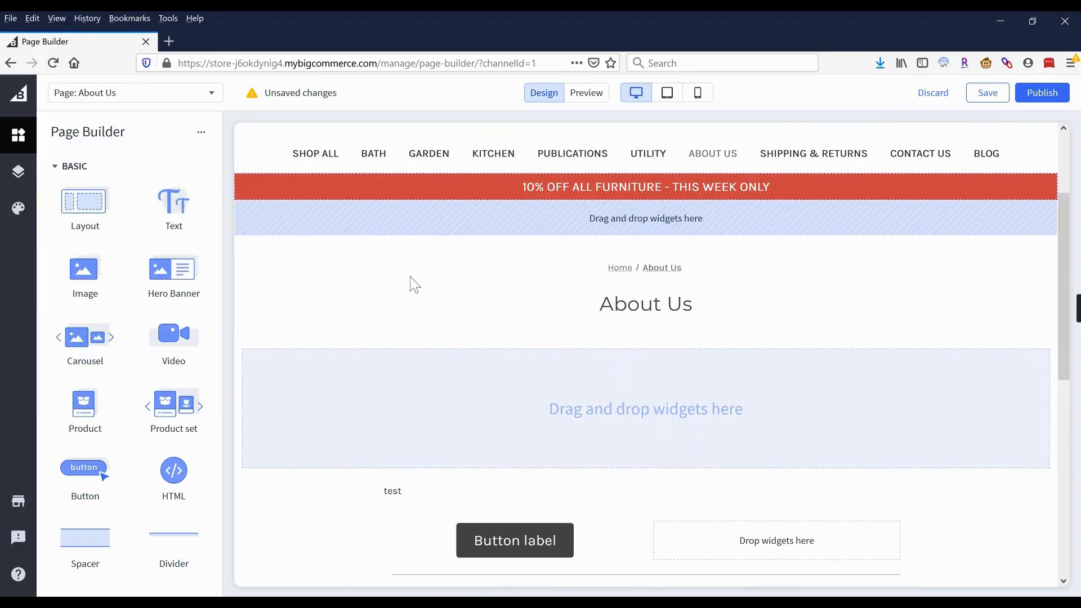
left_click(583, 93)
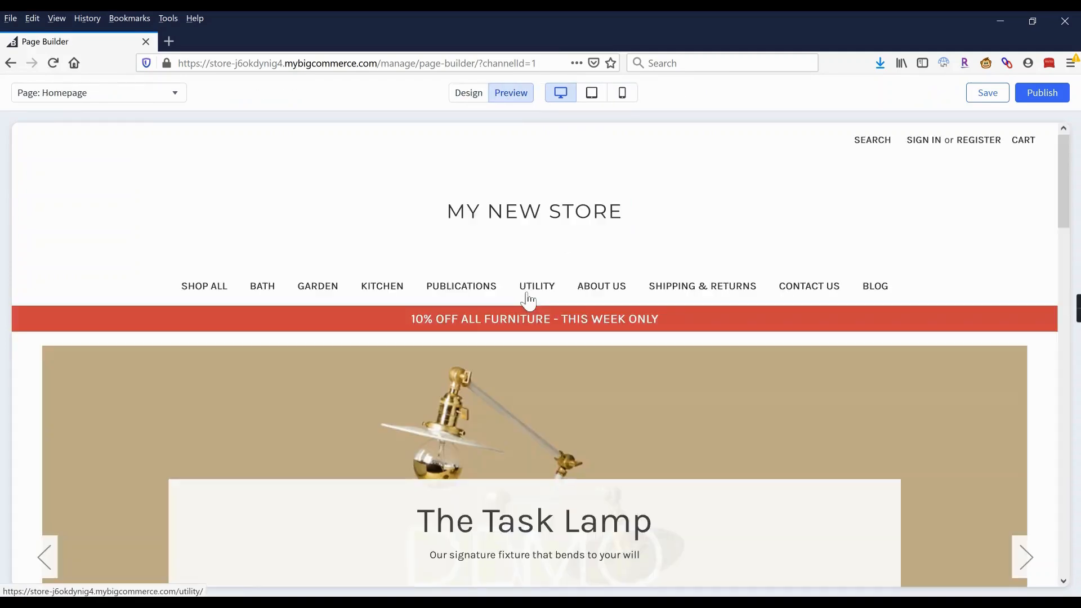
scroll(510, 345, "down", 8)
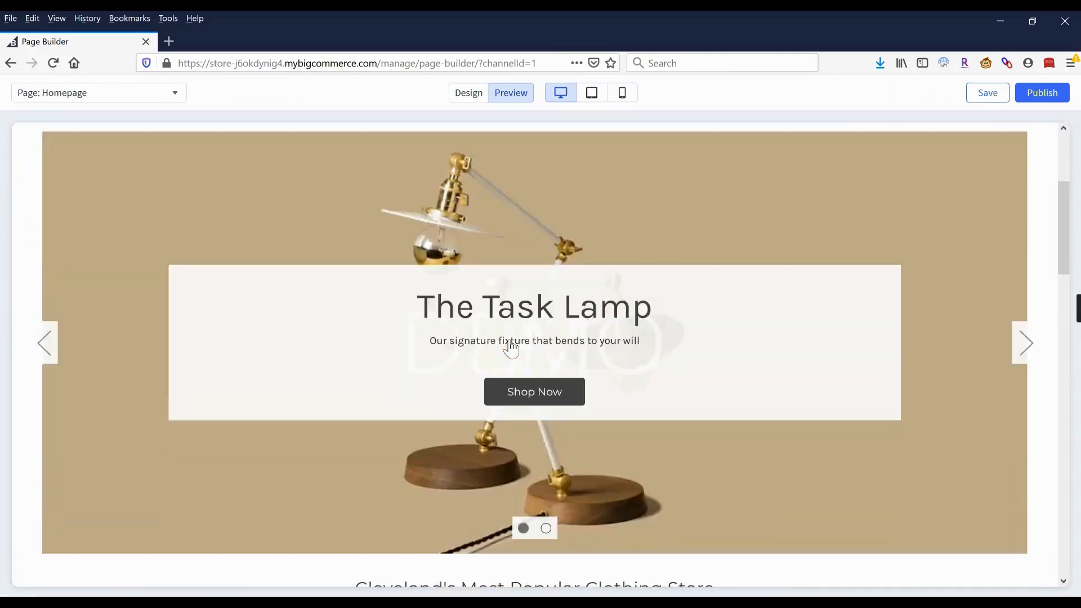
scroll(511, 347, "down", 6)
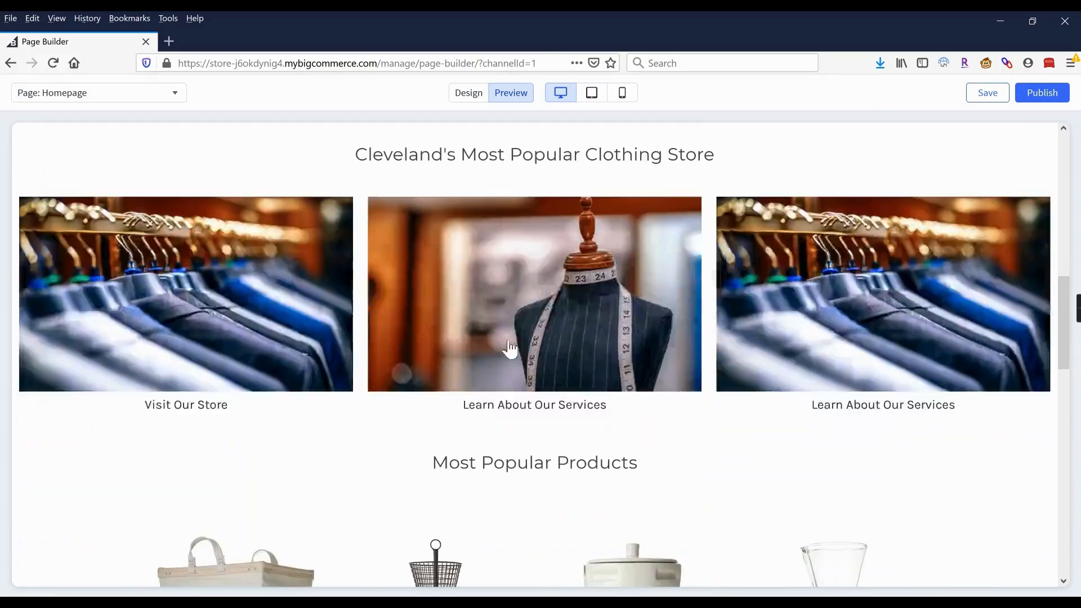
scroll(535, 373, "up", 6)
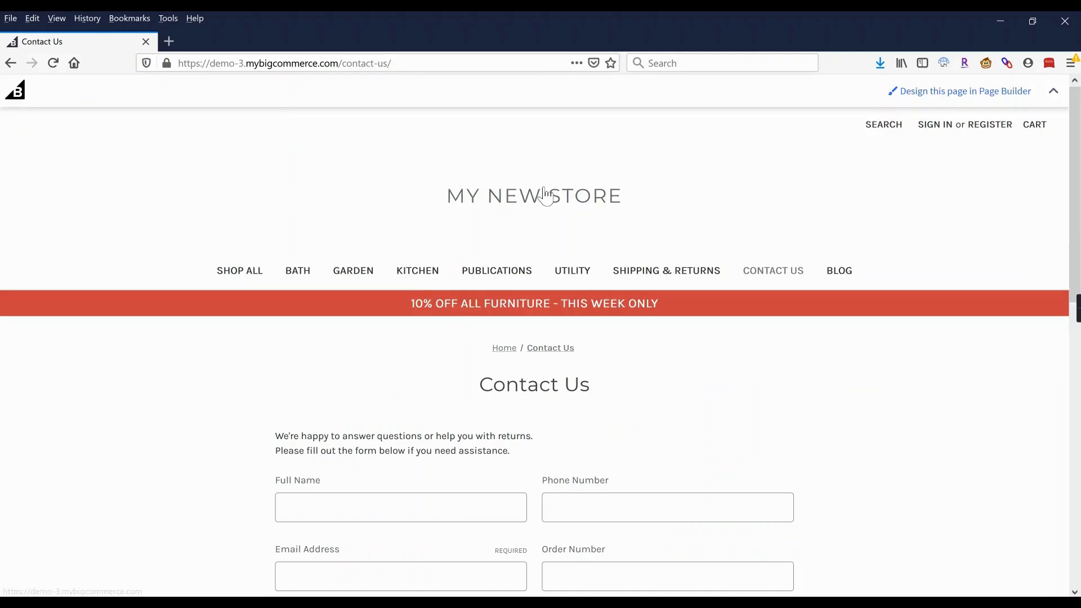
Open the live storefront's homepage and examine its carousel, clothing store images, and popular and new product sections.
left_click(541, 196)
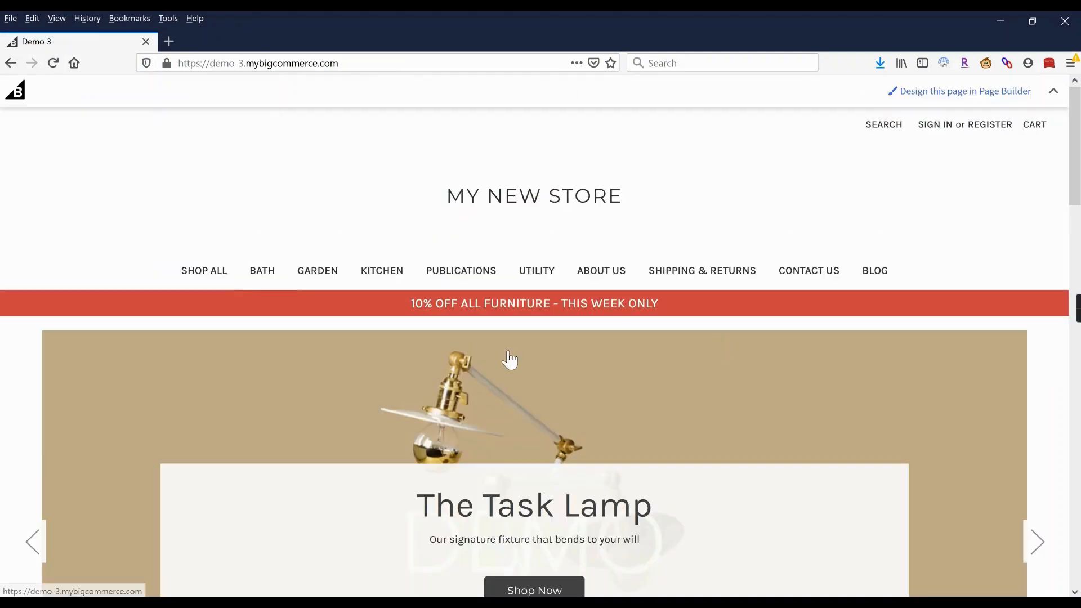
scroll(509, 359, "down", 3)
scroll(509, 360, "down", 8)
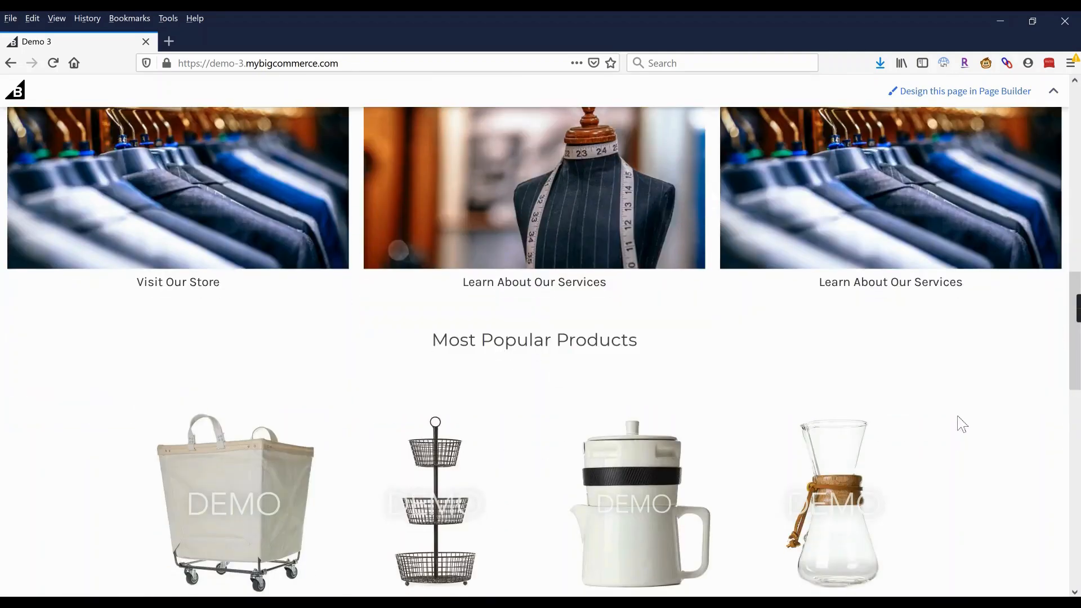
scroll(962, 424, "down", 7)
scroll(960, 423, "down", 2)
scroll(985, 431, "down", 2)
scroll(990, 432, "up", 3)
scroll(989, 432, "up", 4)
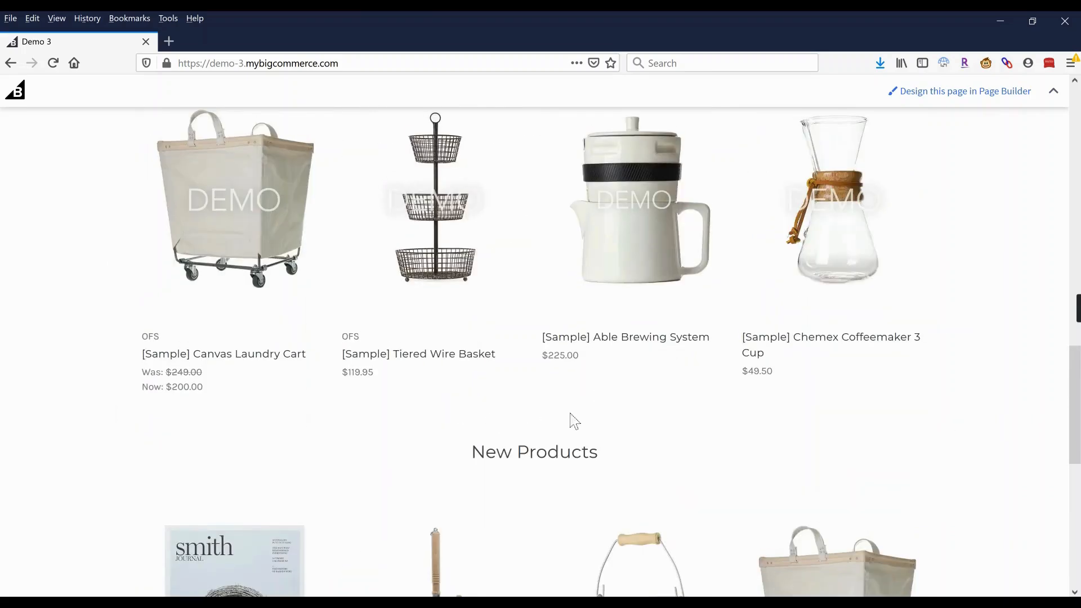
scroll(602, 441, "up", 7)
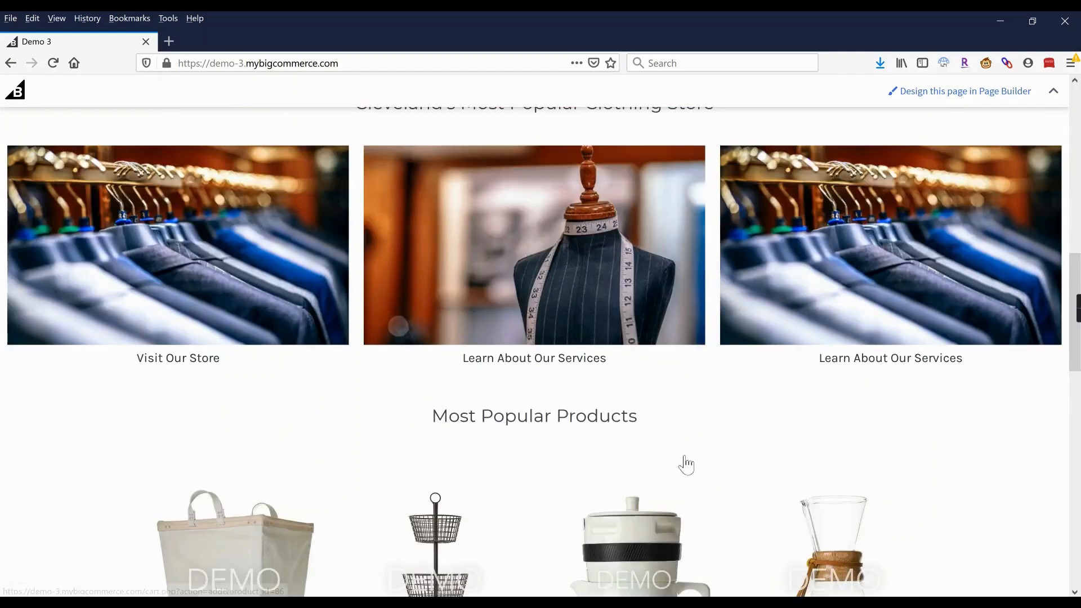
scroll(721, 445, "up", 8)
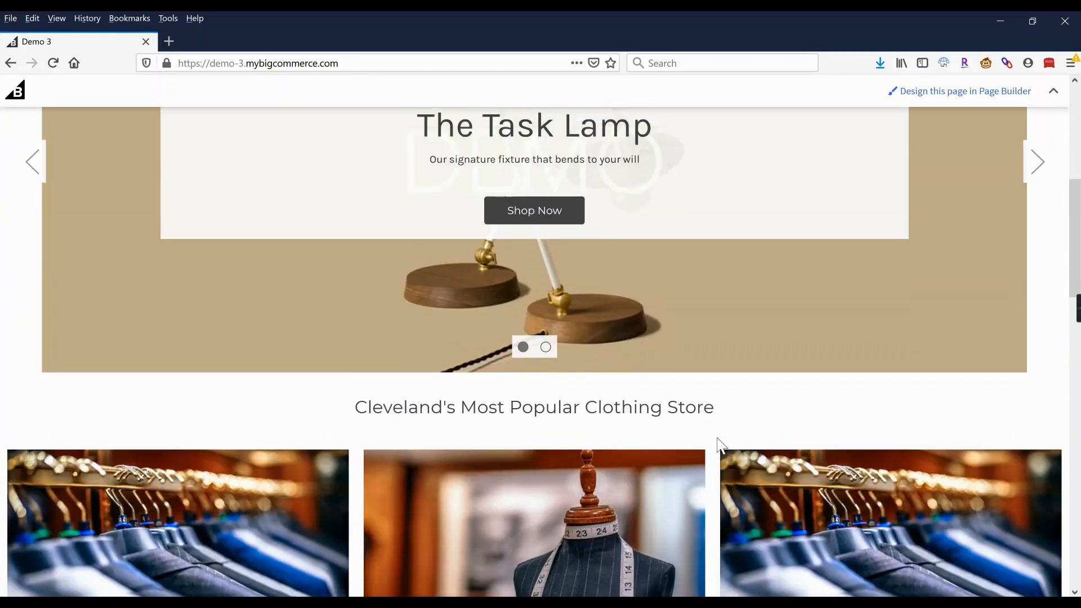
scroll(606, 371, "up", 3)
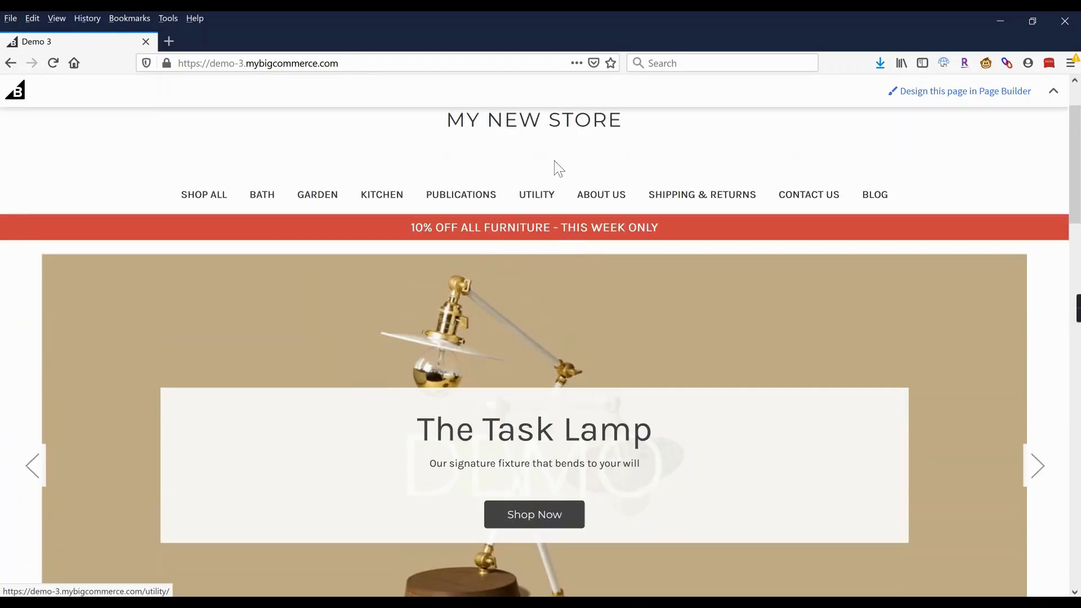
scroll(548, 179, "up", 1)
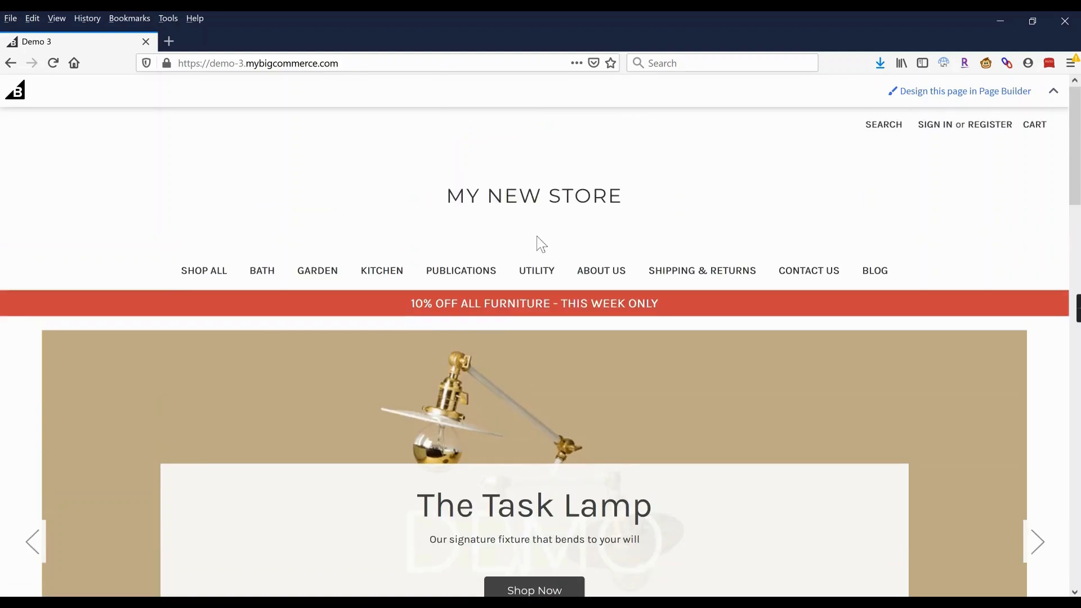